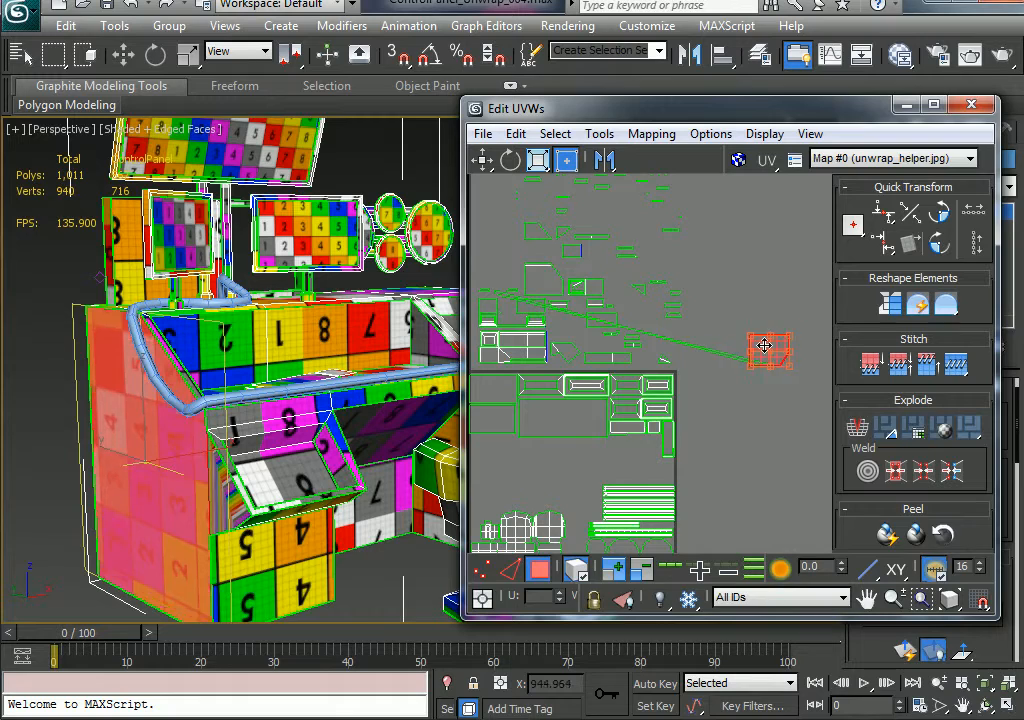
- Move the console's side-panel UV face back beside its connected triangle in the upper group of UV shells
drag(765, 345, 493, 265)
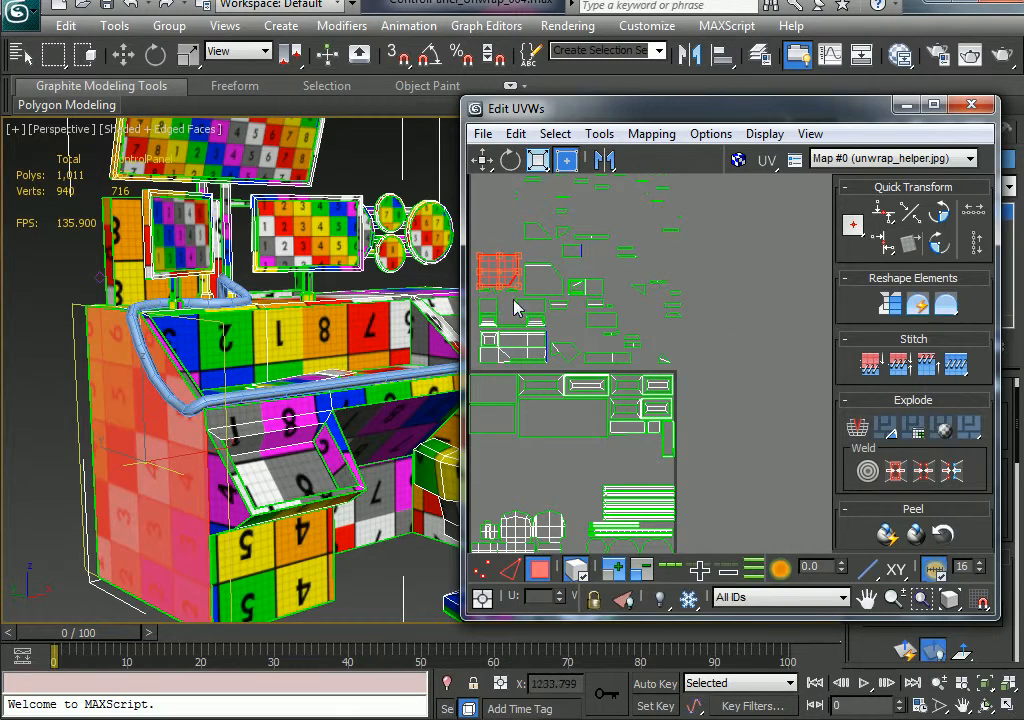
alt+middle_drag(84, 438, 447, 320)
scroll(626, 263, up, 5)
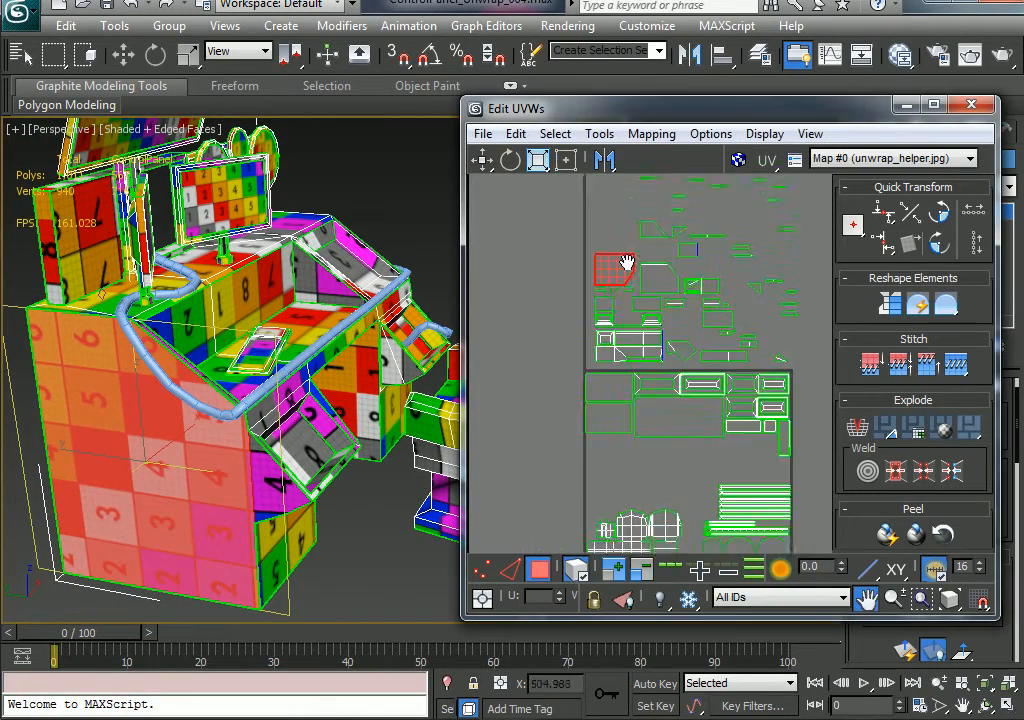
middle_drag(654, 267, 641, 388)
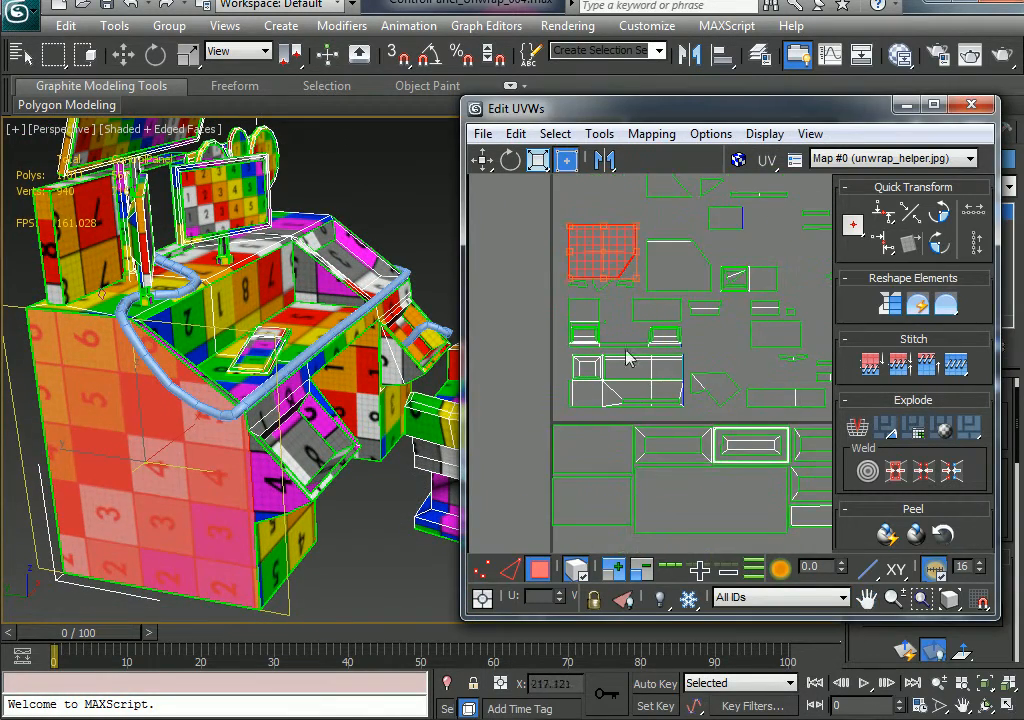
click(540, 278)
click(604, 260)
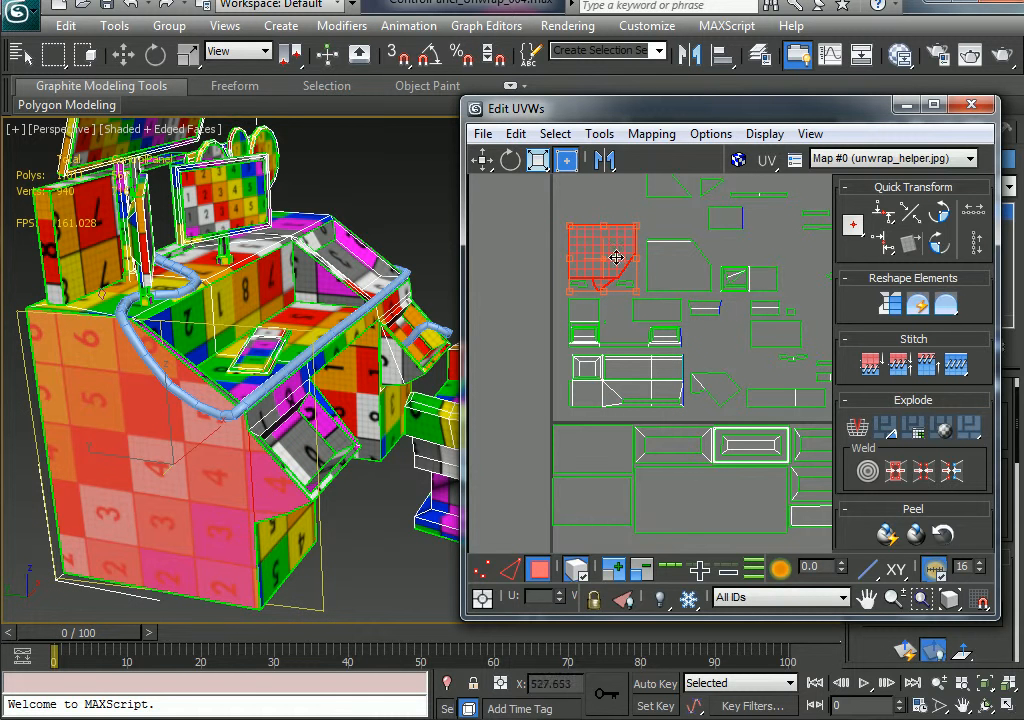
- Turn off element selection and move the side-panel faces, including the attached triangle, to the empty area right of the UV tile
click(577, 569)
click(514, 366)
click(596, 248)
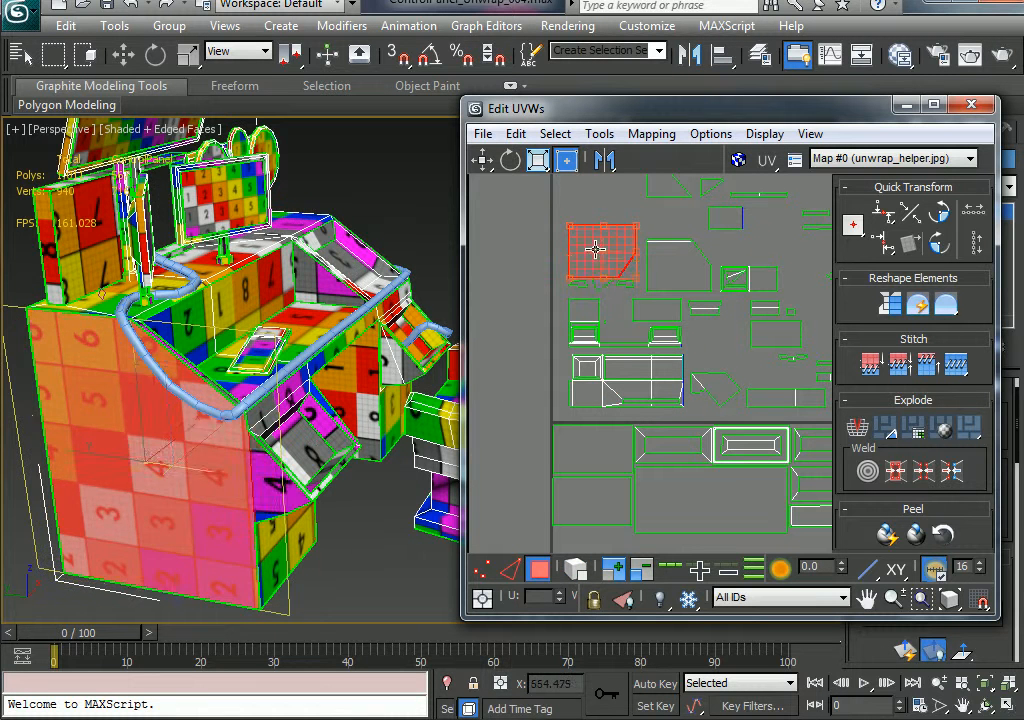
drag(596, 248, 614, 267)
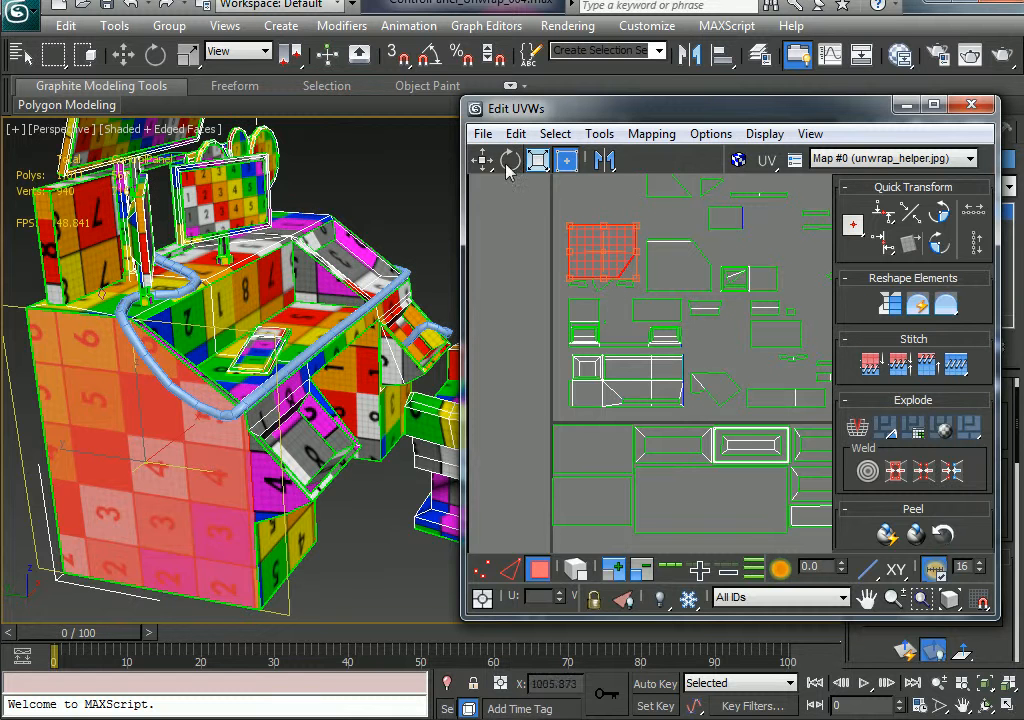
click(485, 162)
drag(601, 270, 618, 247)
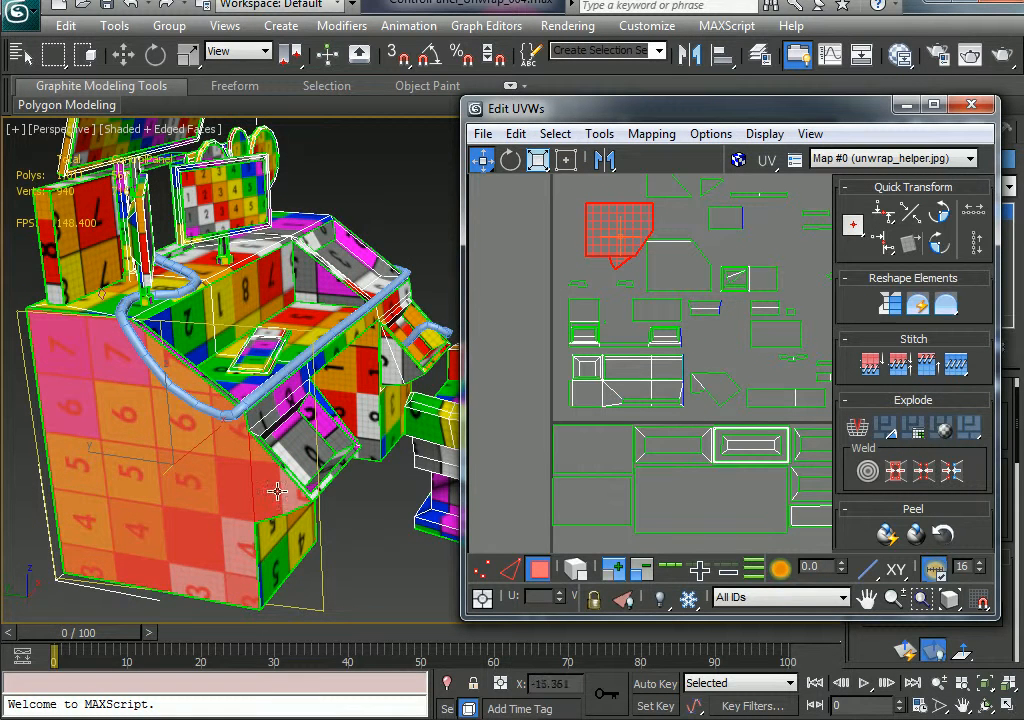
scroll(539, 315, down, 5)
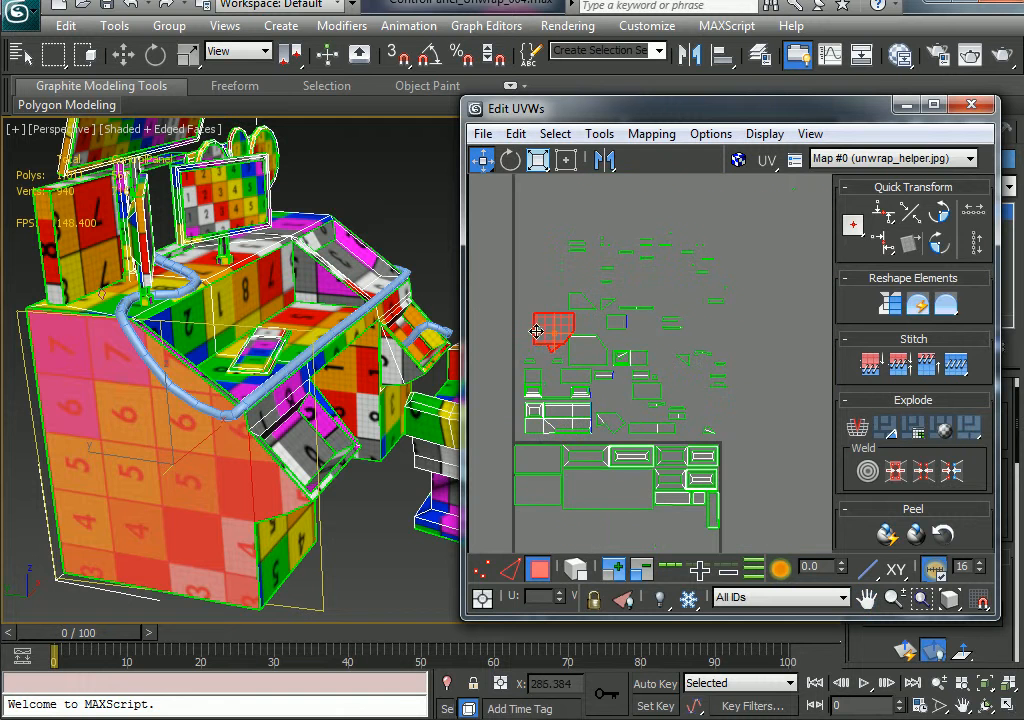
drag(540, 343, 775, 413)
middle_drag(782, 432, 720, 389)
scroll(688, 361, up, 4)
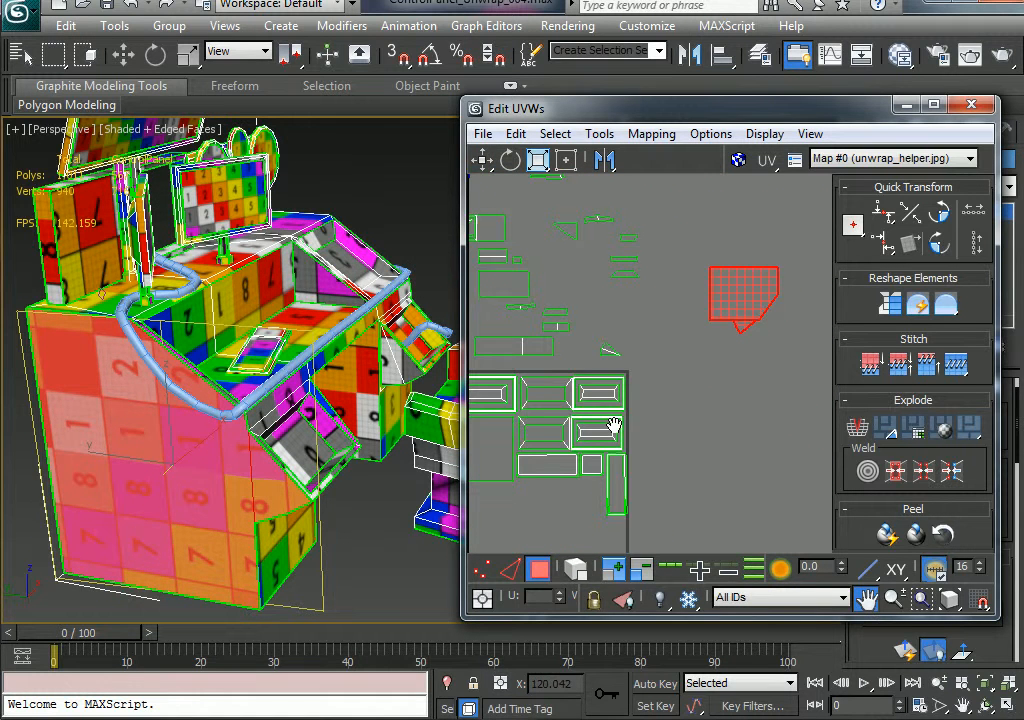
- Rotate the side-panel shell 90 degrees counterclockwise so the checker numbers stand upright on the model
click(510, 162)
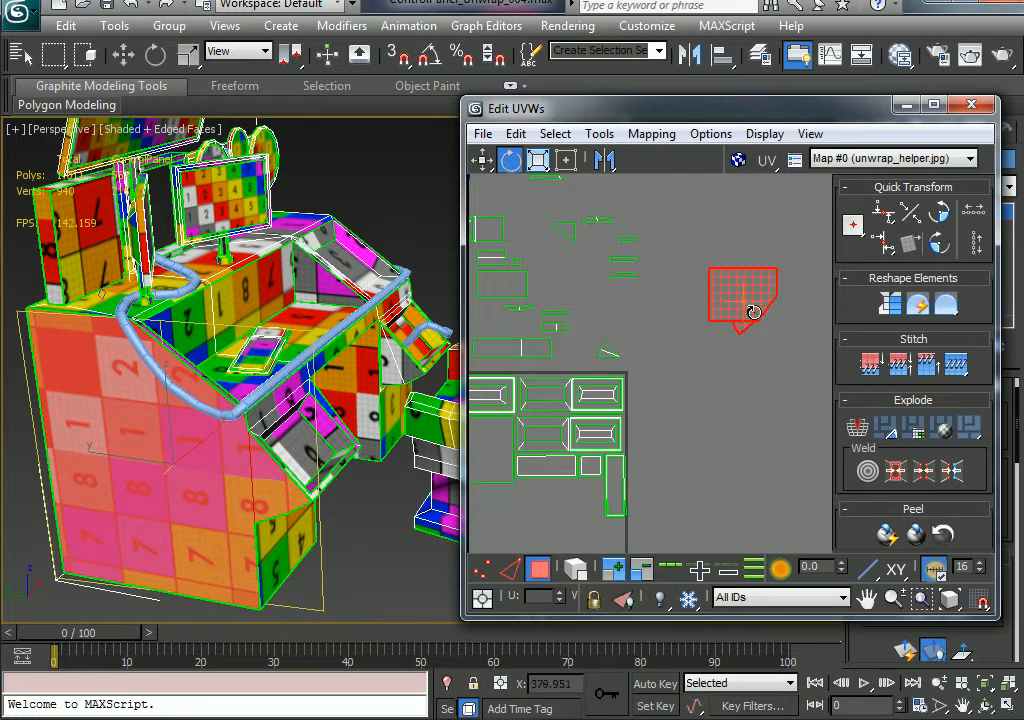
drag(720, 282, 723, 326)
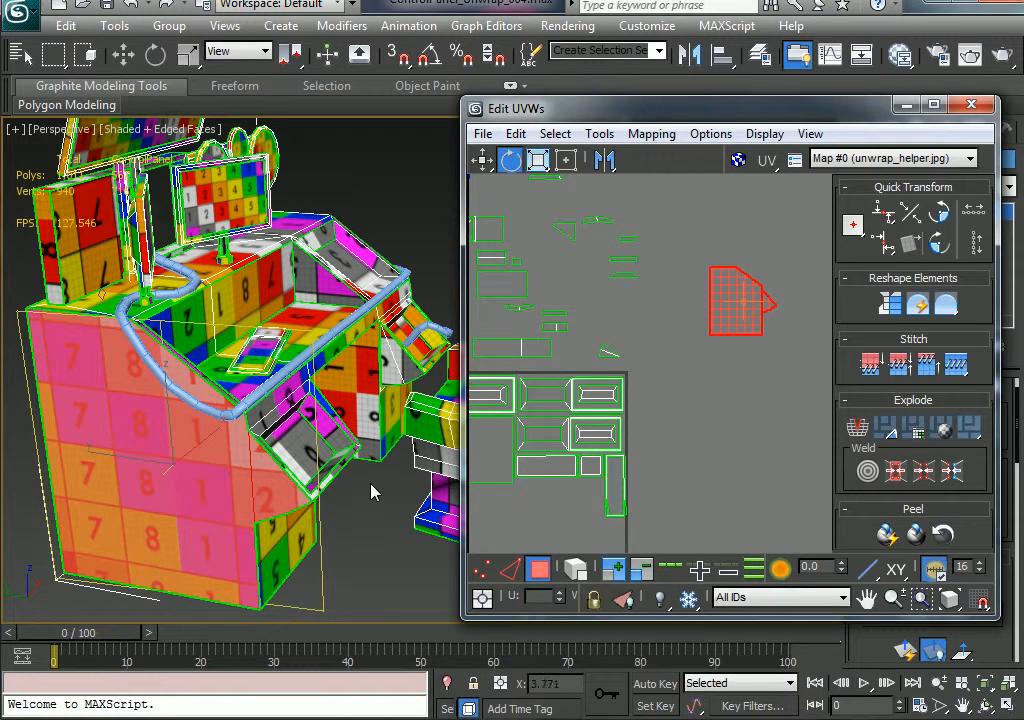
alt+middle_drag(373, 487, 320, 400)
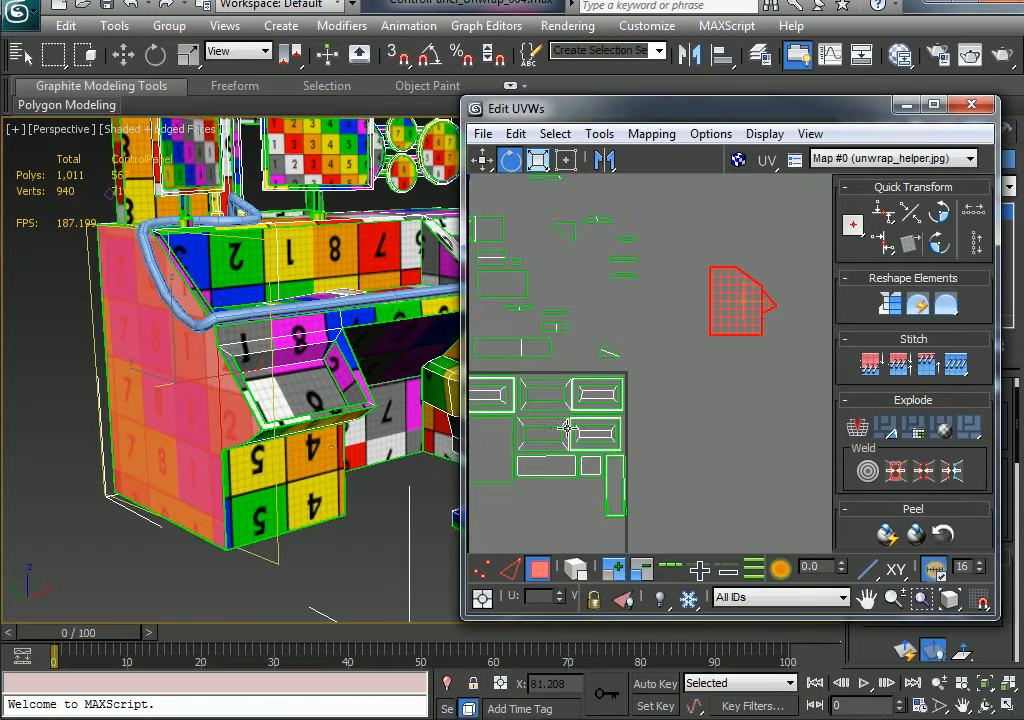
- Move the UV face of the console's lower front panel out of the tile, beside the lower corner of the side-panel shell
middle_drag(522, 346, 566, 353)
click(336, 490)
middle_drag(600, 310, 620, 383)
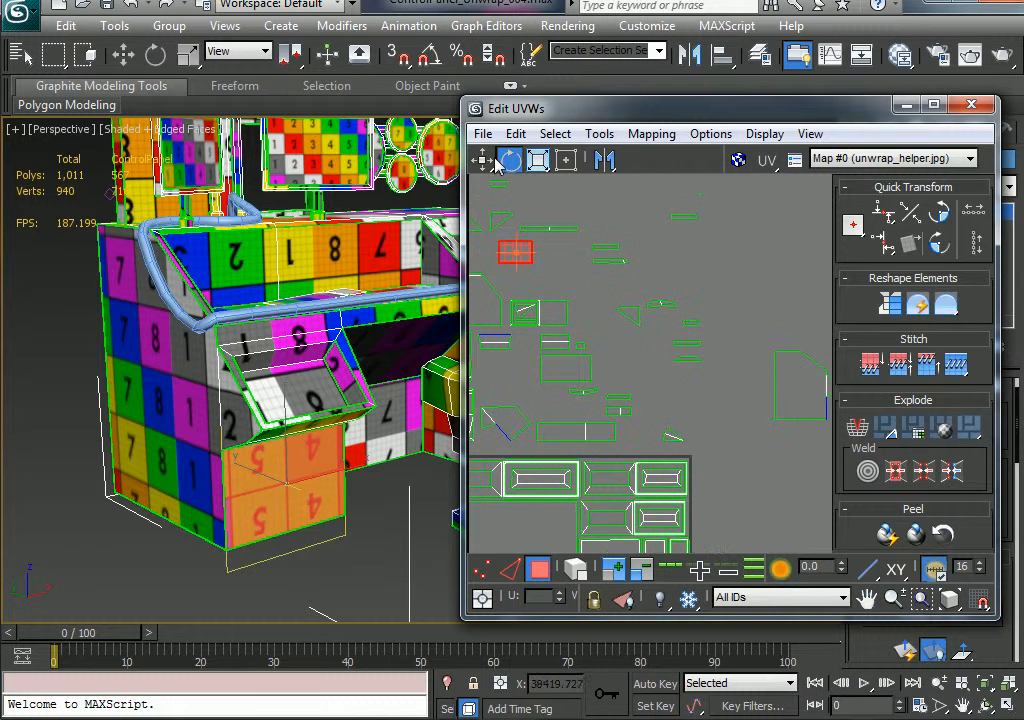
click(566, 160)
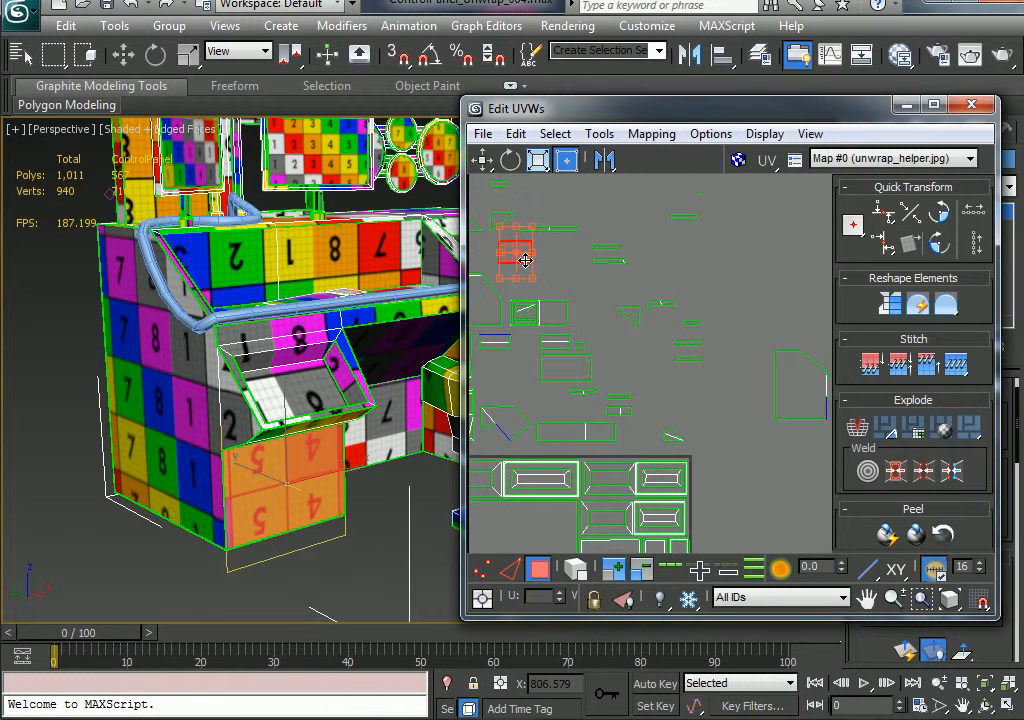
drag(525, 260, 818, 424)
scroll(802, 430, up, 1)
middle_drag(715, 488, 457, 528)
scroll(594, 395, up, 1)
drag(718, 361, 821, 370)
click(724, 352)
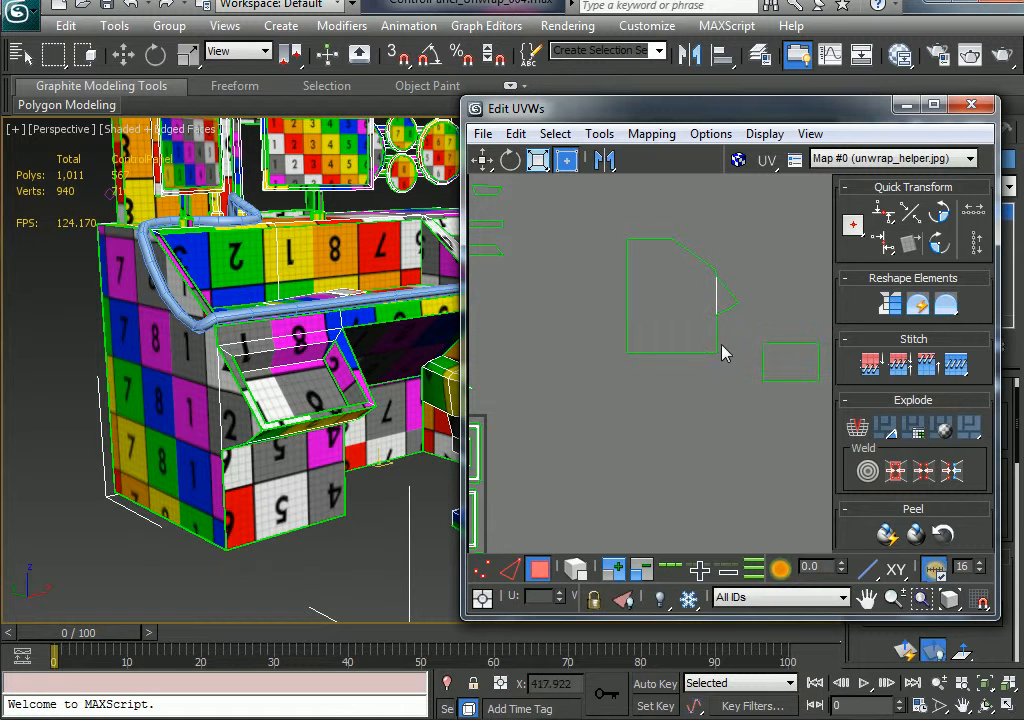
- Stitch the lower front panel's face to the side-panel shell along the short vertical edge below the triangle
key(2)
click(715, 336)
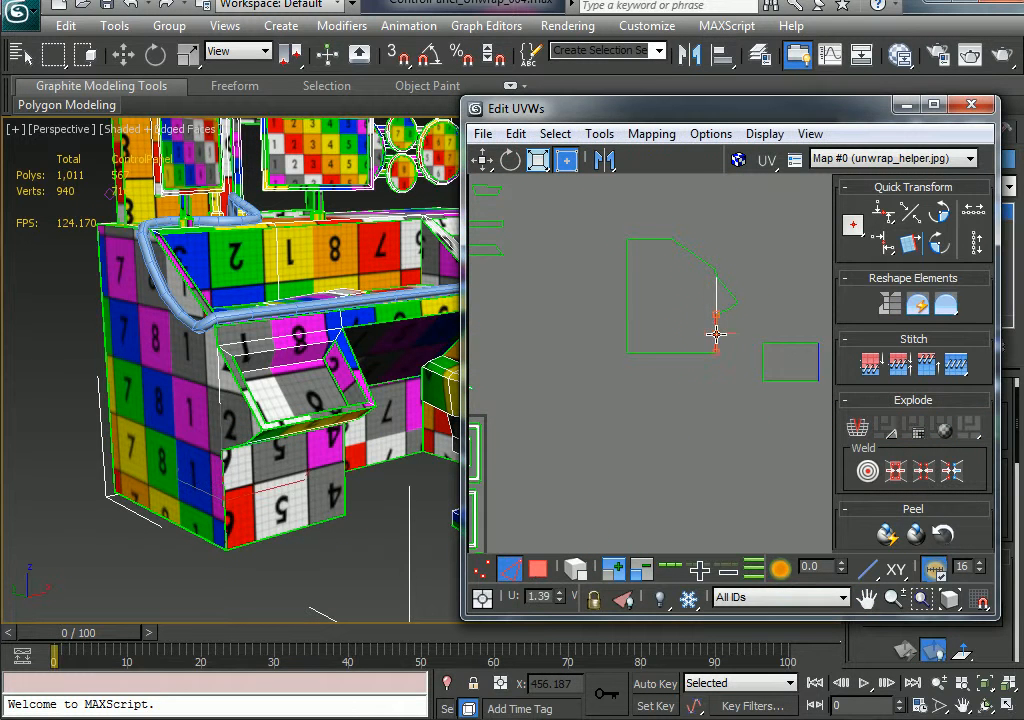
right_click(712, 332)
click(657, 417)
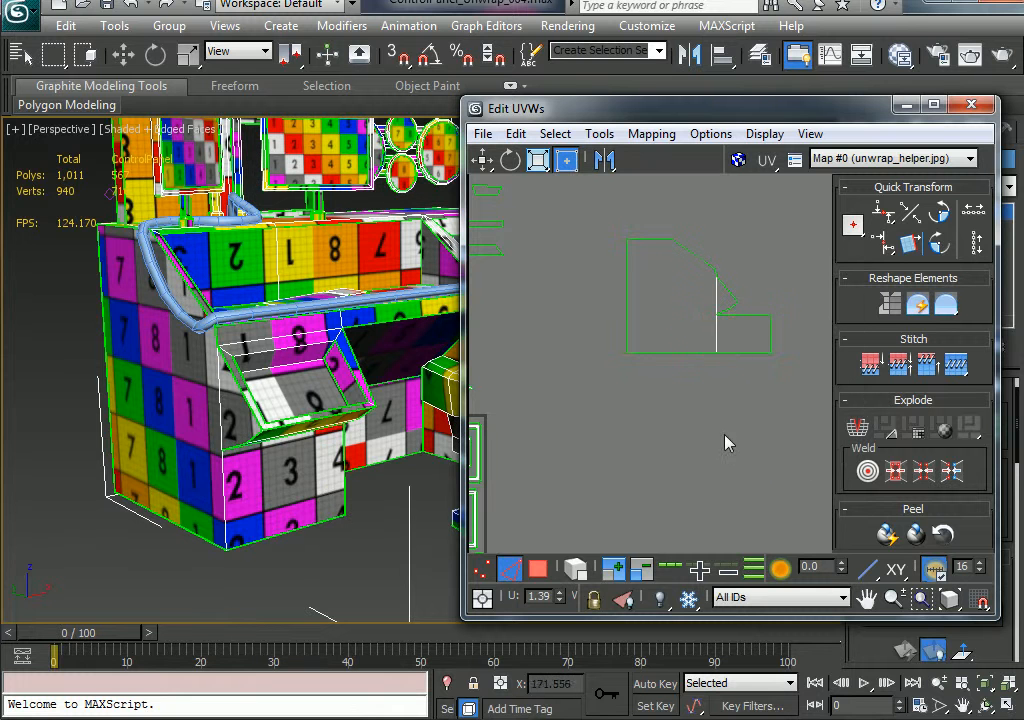
- Try to stitch the angled tray's shell to the small upper edge of the side-panel shell, and undo the stitch
right_click(716, 272)
click(651, 416)
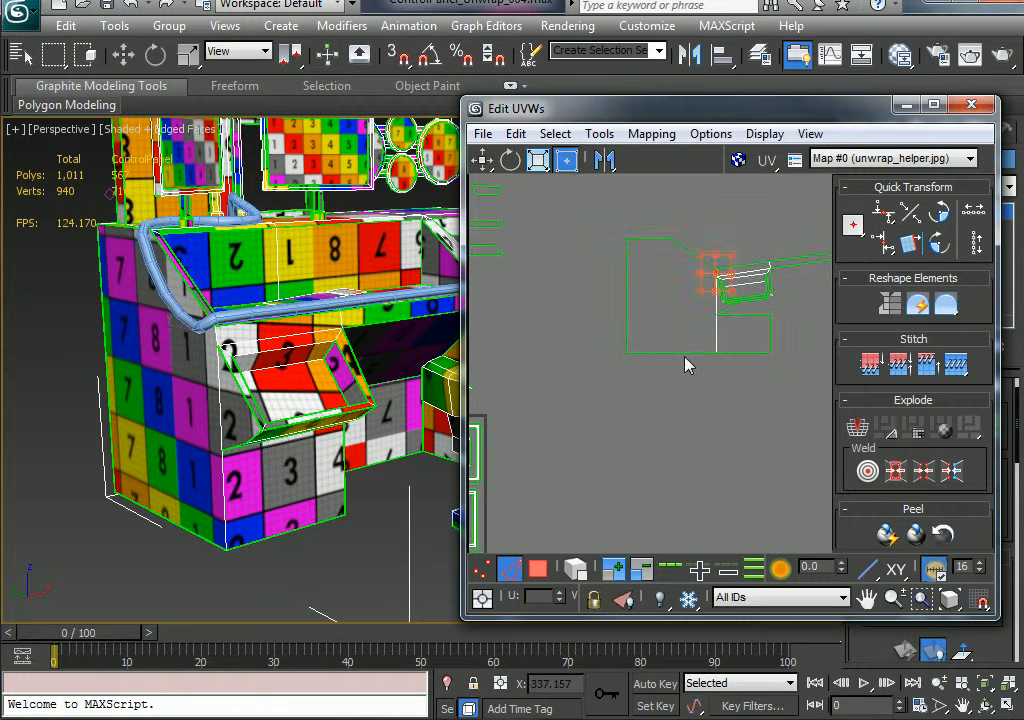
middle_drag(797, 330, 617, 361)
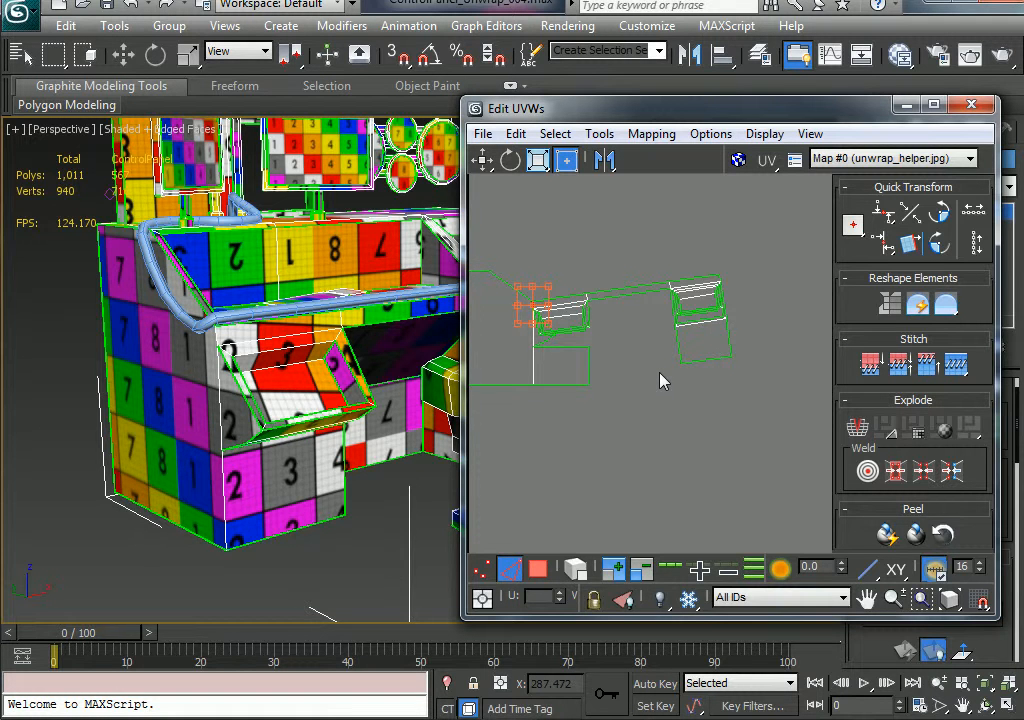
key(ctrl+z)
- Detach the triangular face from the side-panel shell by moving it to the empty space below the shell
click(628, 315)
click(544, 565)
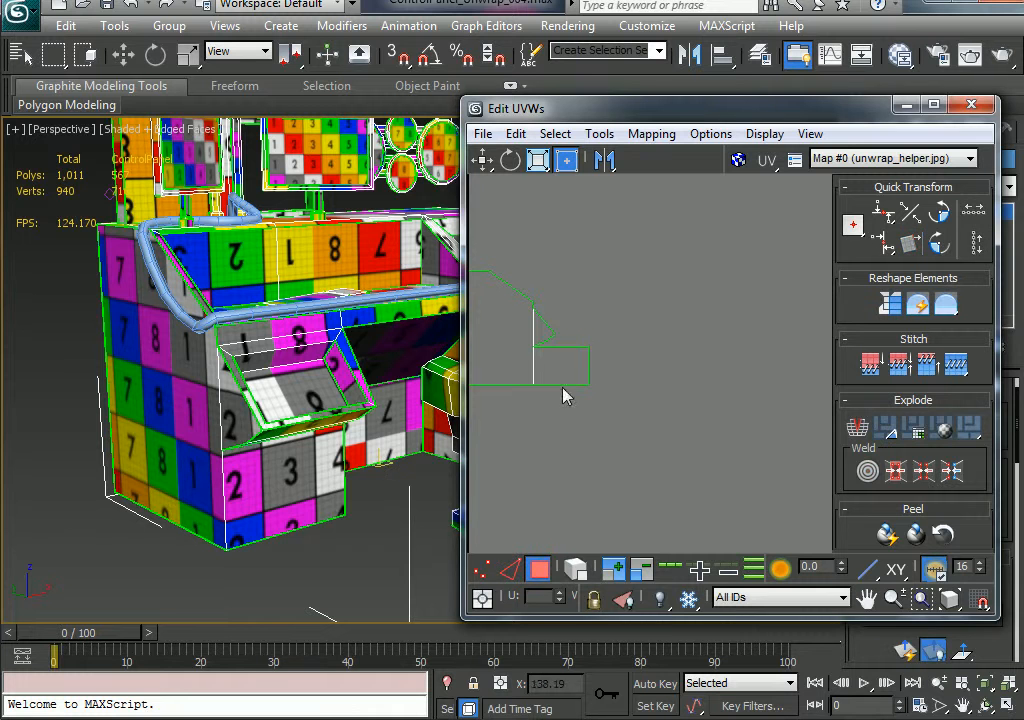
click(538, 338)
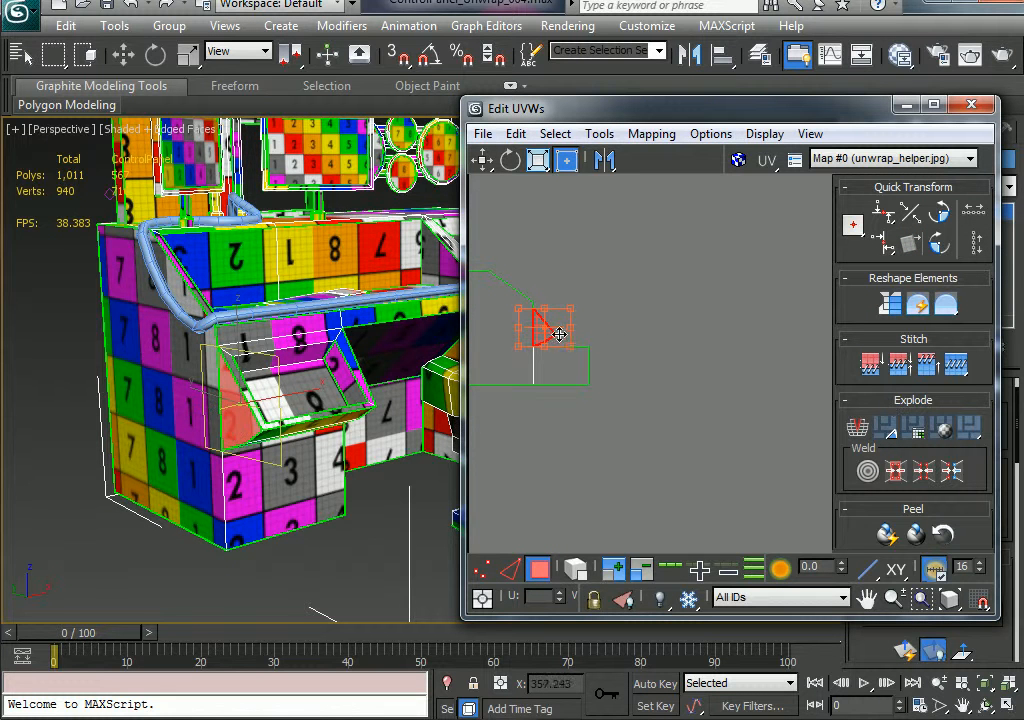
drag(559, 334, 551, 441)
click(543, 333)
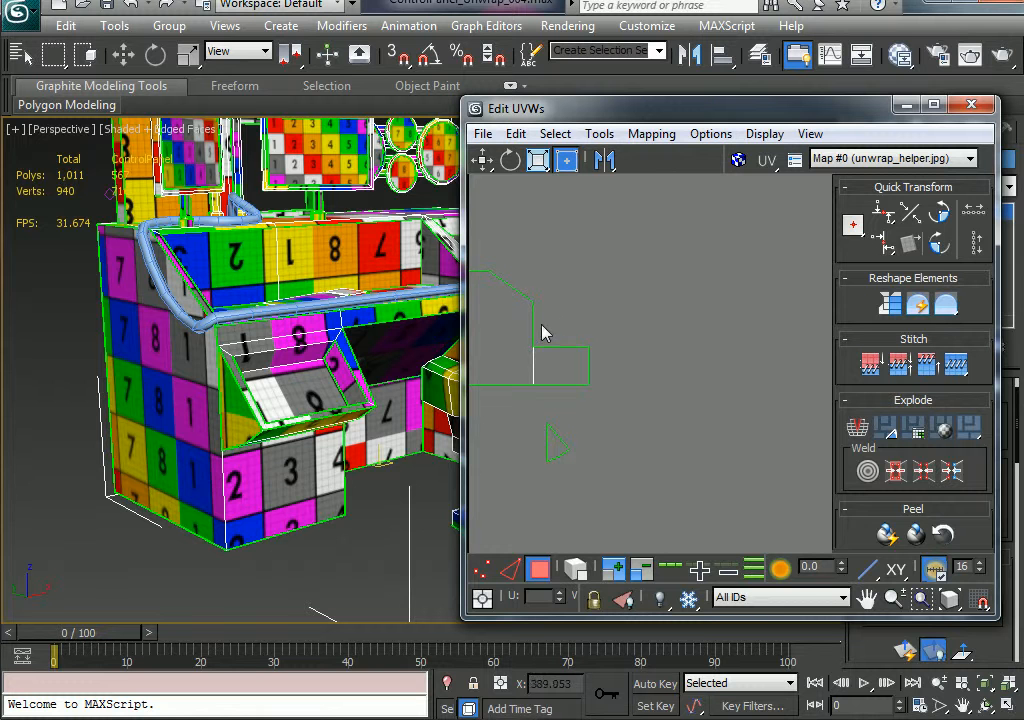
- Select the front strip faces above the angled tray on the model and locate them in the UV layout
key(2)
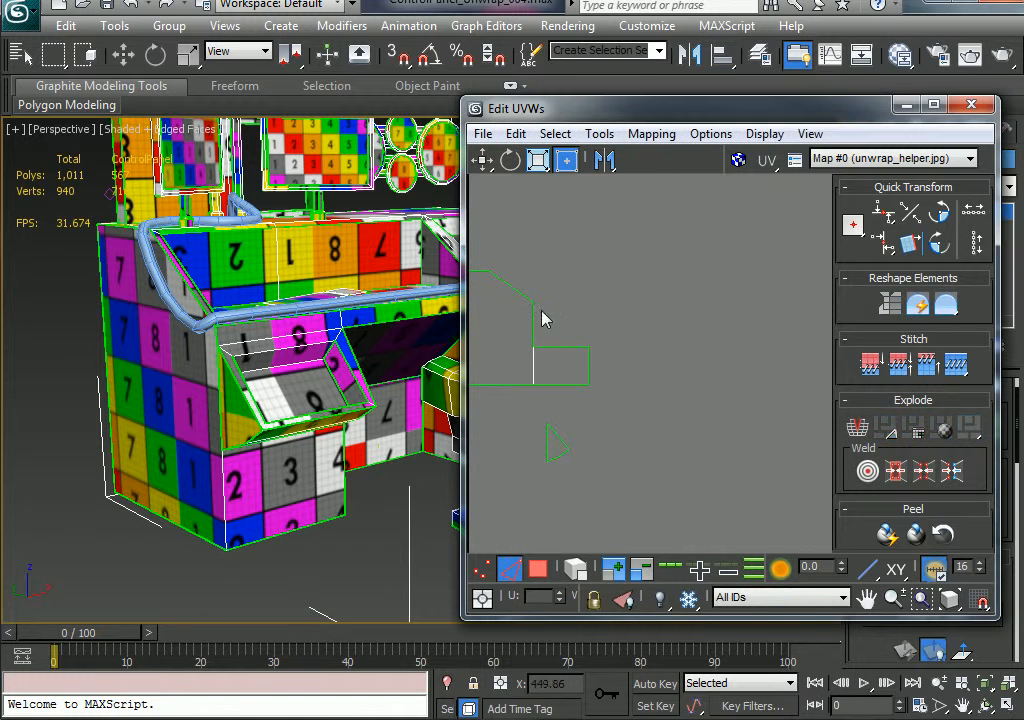
middle_drag(561, 316, 814, 322)
scroll(770, 322, down, 3)
scroll(649, 372, down, 1)
key(3)
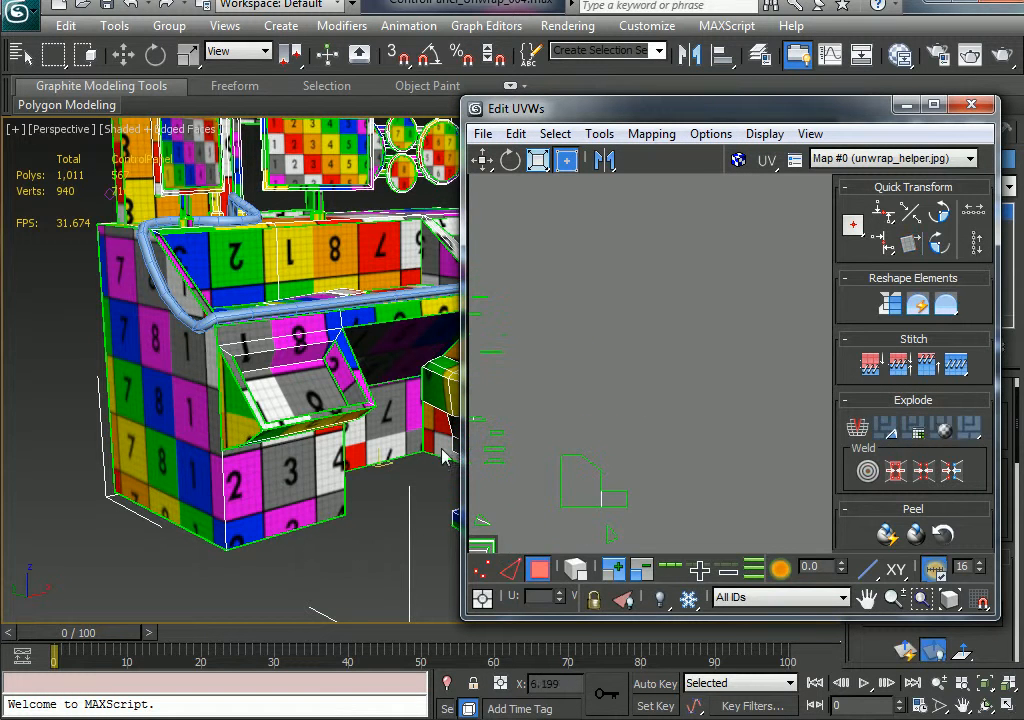
click(318, 335)
scroll(655, 290, down, 1)
middle_drag(655, 290, 803, 295)
ctrl+click(398, 319)
middle_drag(588, 440, 588, 300)
scroll(588, 346, up, 1)
middle_drag(588, 346, 648, 320)
scroll(666, 362, up, 1)
middle_drag(666, 362, 752, 413)
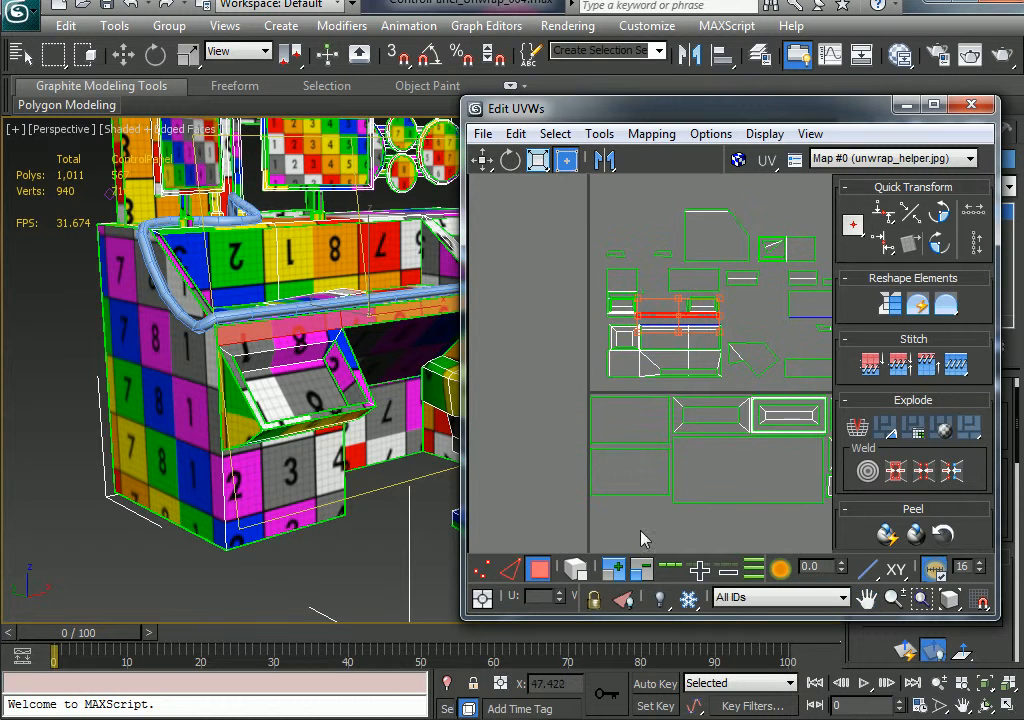
- Turn on element selection and move the whole angled-tray shell out of the tile, to the right of the side-panel shell
click(576, 570)
click(546, 348)
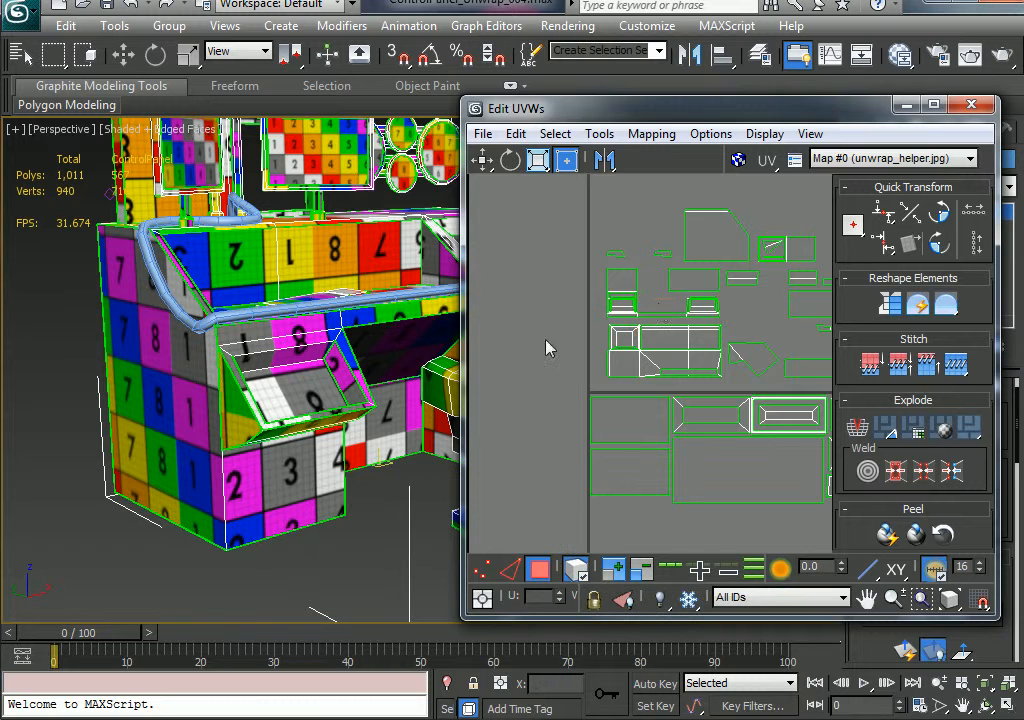
click(654, 318)
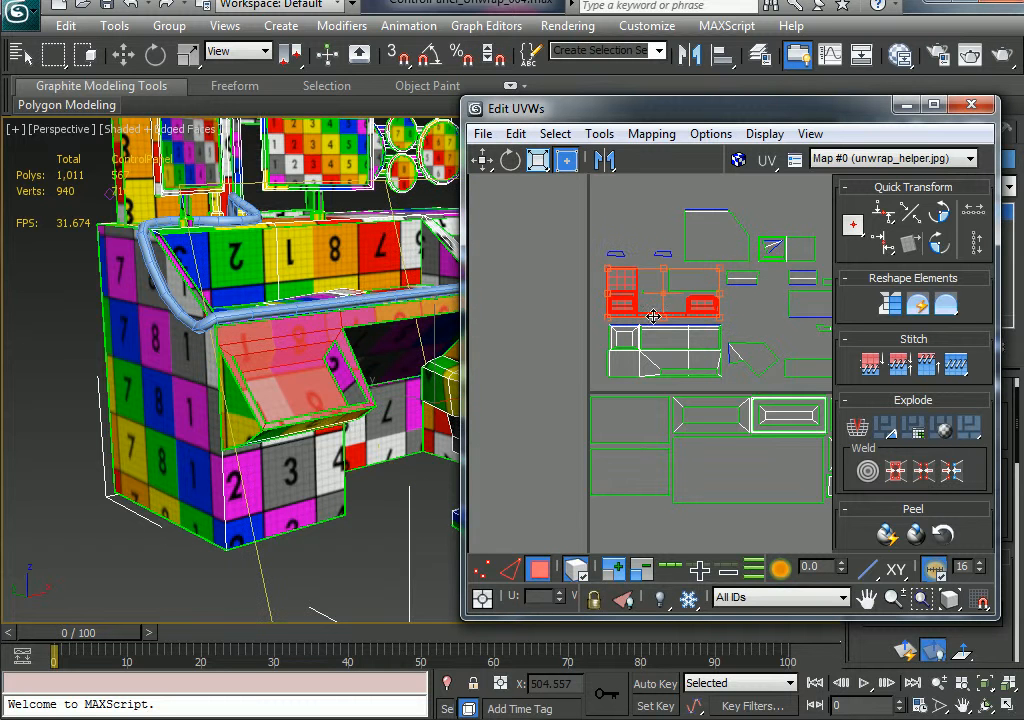
click(567, 162)
drag(650, 318, 802, 370)
middle_drag(775, 357, 519, 321)
drag(524, 306, 772, 361)
middle_drag(772, 361, 583, 347)
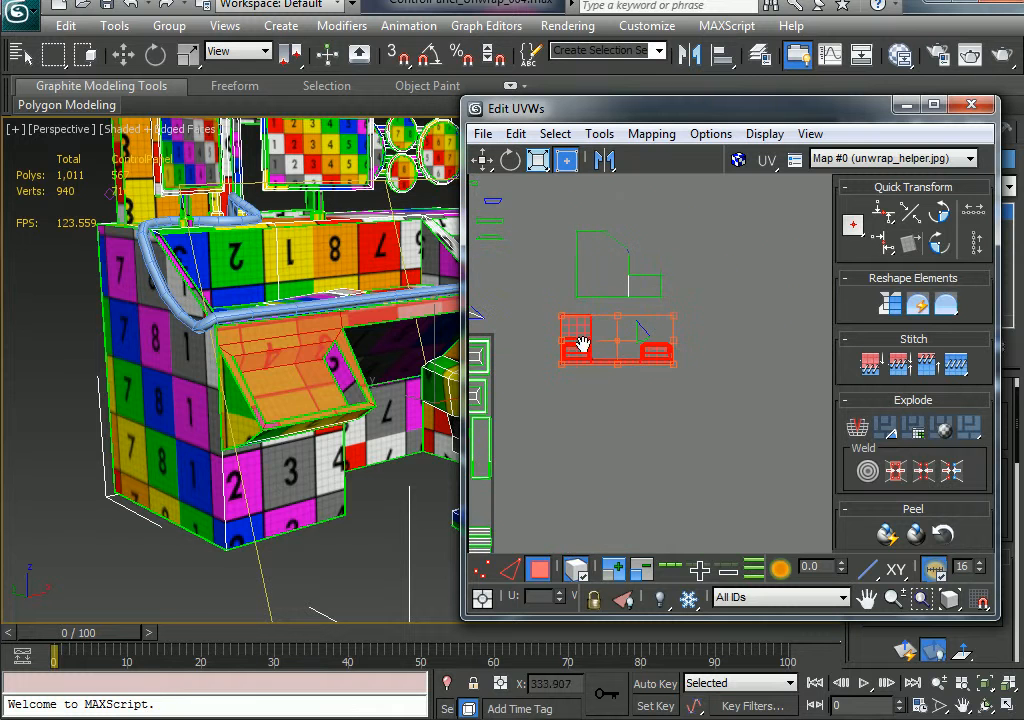
drag(583, 347, 711, 279)
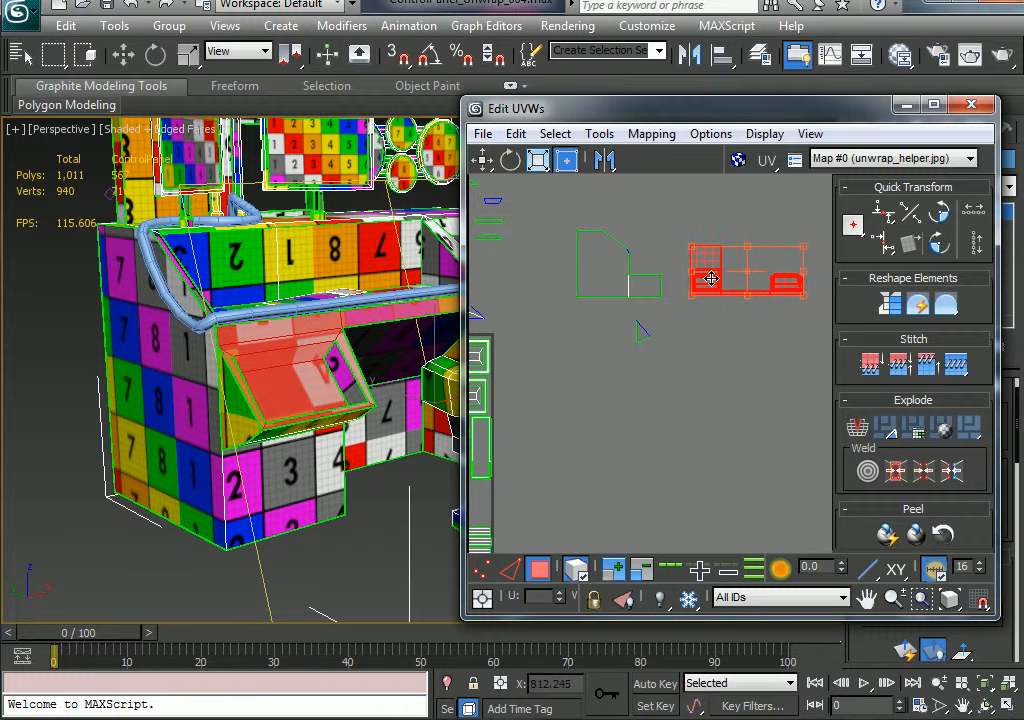
scroll(714, 322, up, 1)
middle_drag(714, 324, 644, 432)
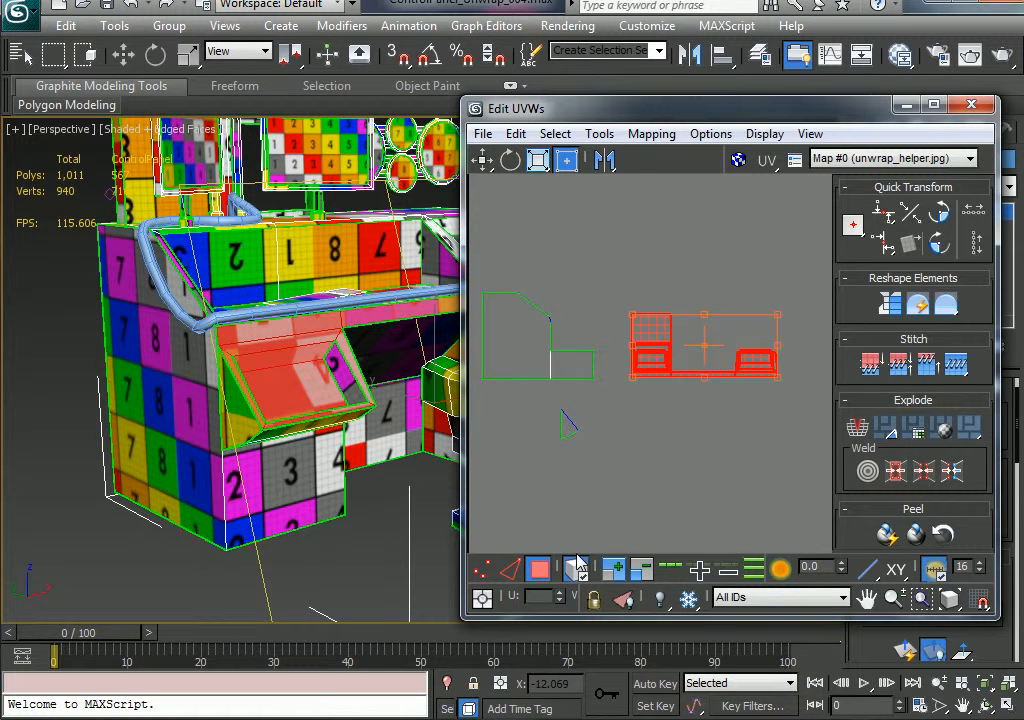
- Flip the angled-tray shell vertically with the freeform gizmo so its long strip runs along the top
click(509, 161)
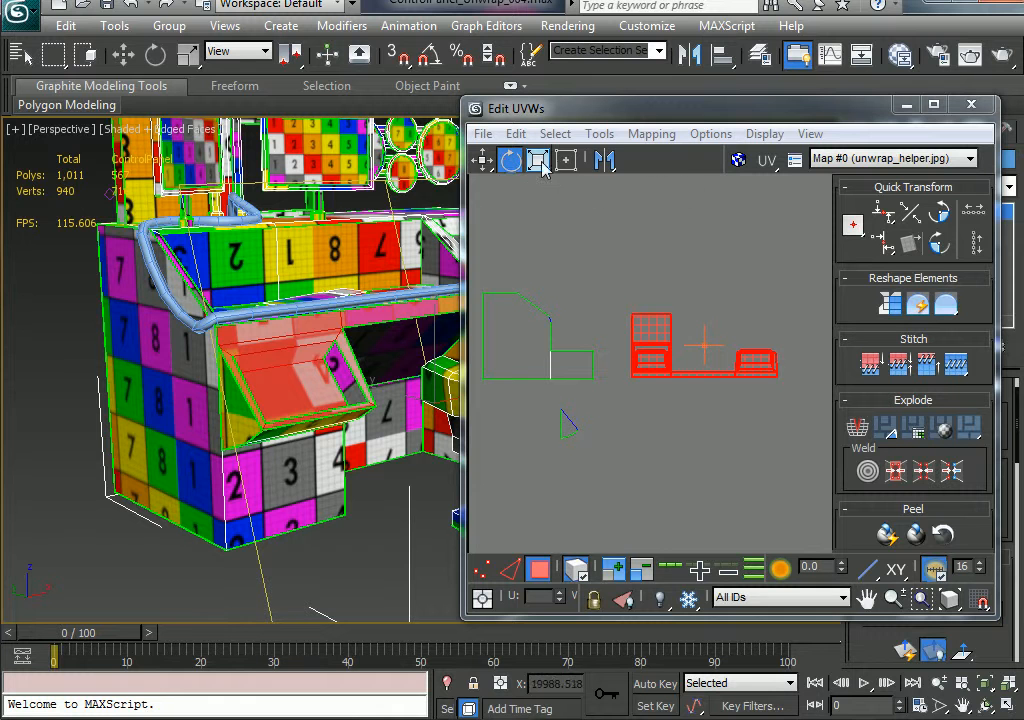
click(566, 160)
drag(701, 314, 706, 384)
- Align the tray shell's strip with the upper corner of the side-panel shell, above the lower front panel's face
drag(652, 328, 573, 334)
scroll(474, 417, up, 1)
middle_drag(474, 417, 603, 347)
scroll(509, 408, up, 1)
middle_drag(509, 408, 549, 411)
middle_drag(728, 282, 571, 452)
scroll(715, 339, up, 2)
drag(652, 350, 644, 348)
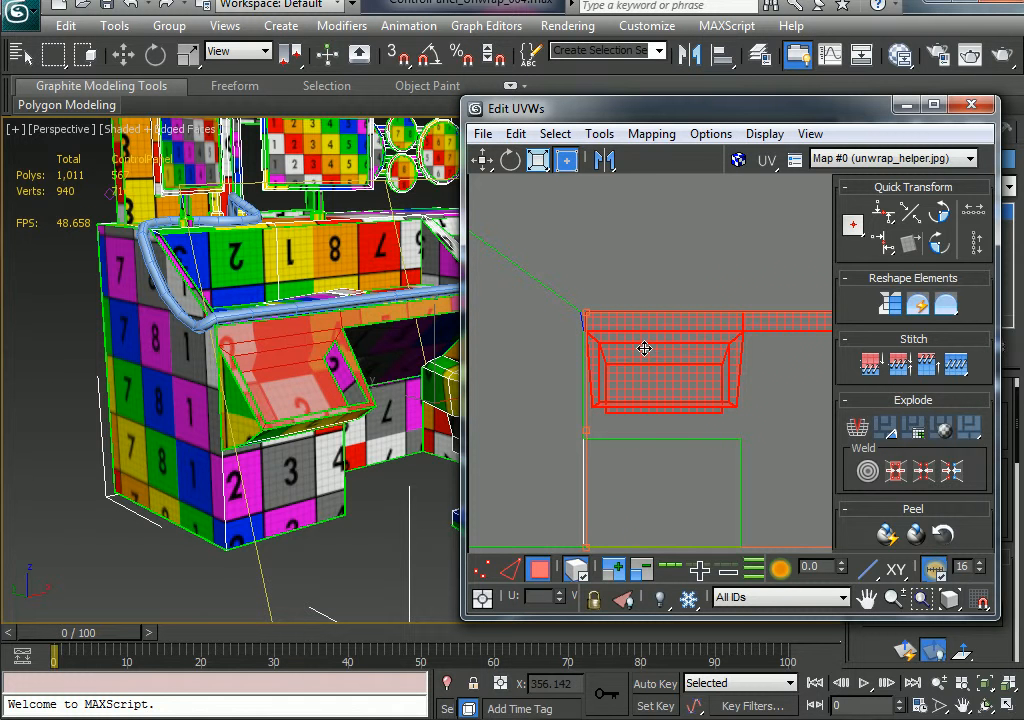
click(703, 427)
- Examine the arranged console shells beside the UV tile, especially the tray's fit against the side and lower front panels
middle_drag(703, 427, 606, 290)
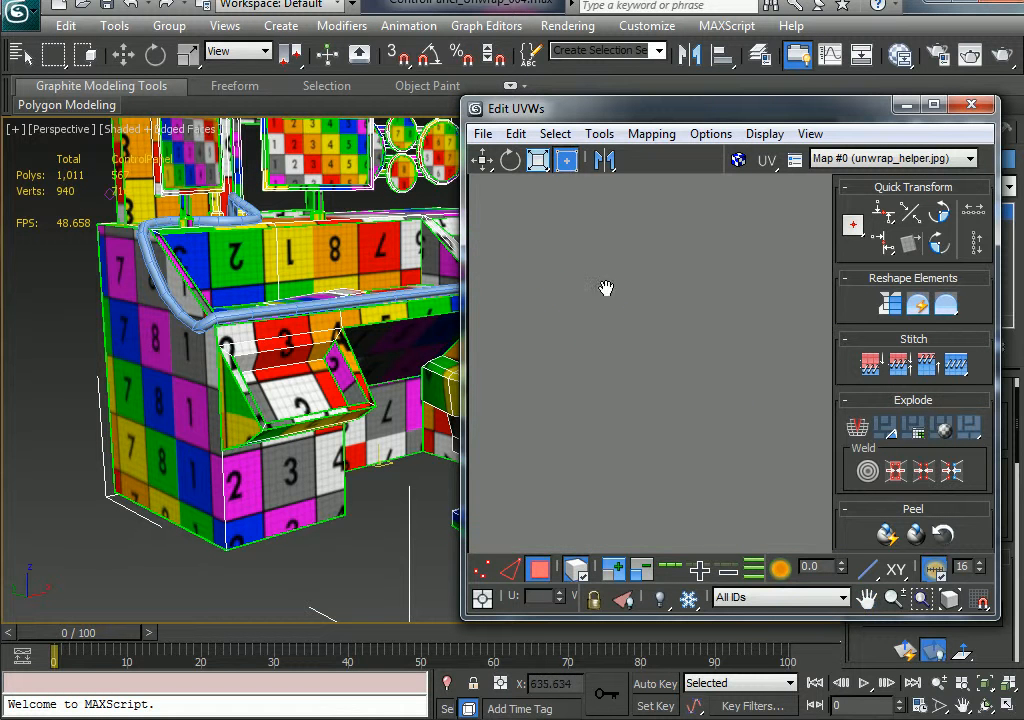
scroll(632, 373, down, 5)
scroll(610, 414, up, 8)
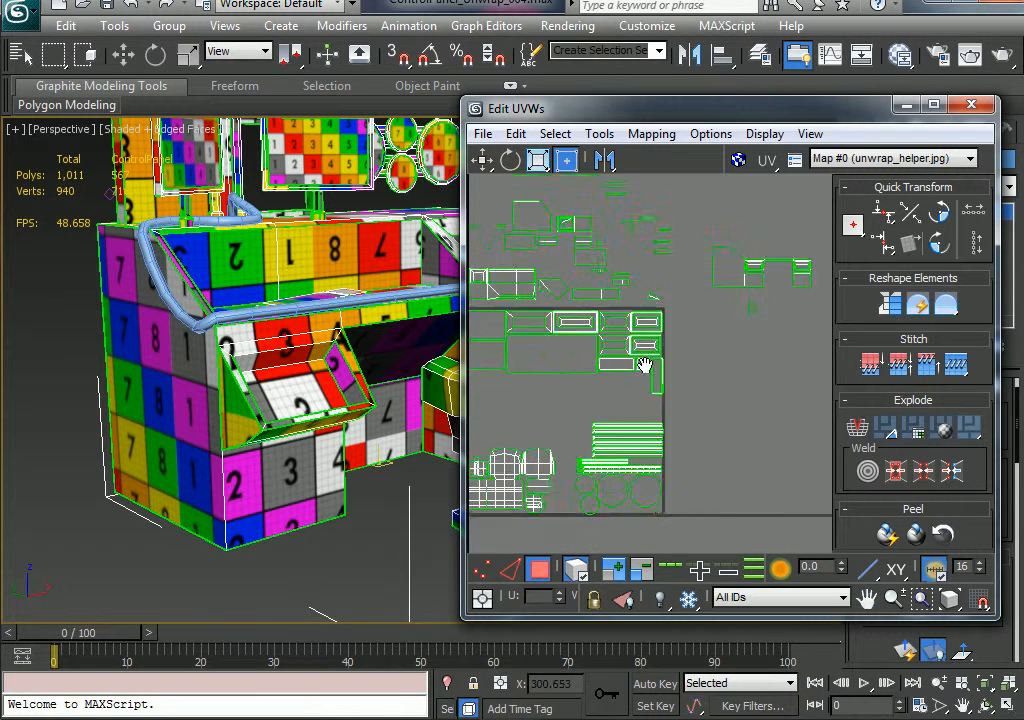
scroll(761, 290, up, 2)
middle_drag(690, 325, 640, 389)
scroll(642, 395, up, 1)
scroll(642, 395, down, 1)
middle_drag(808, 310, 637, 475)
scroll(655, 425, up, 4)
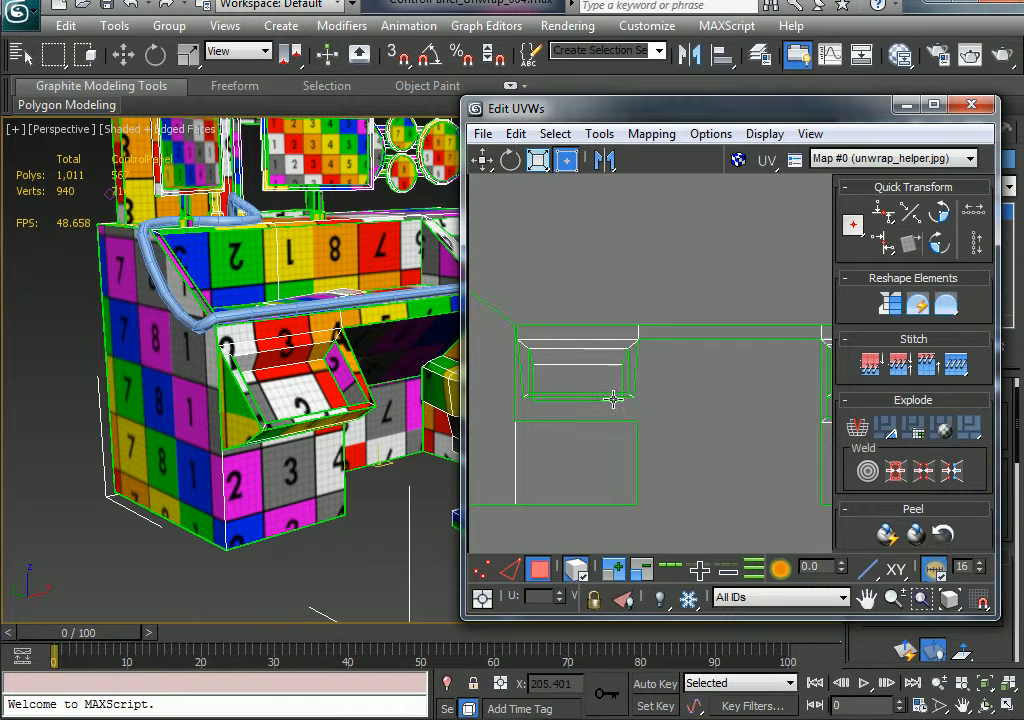
- Turn off element selection and clear the selection of the angled-tray shell
click(582, 384)
click(583, 581)
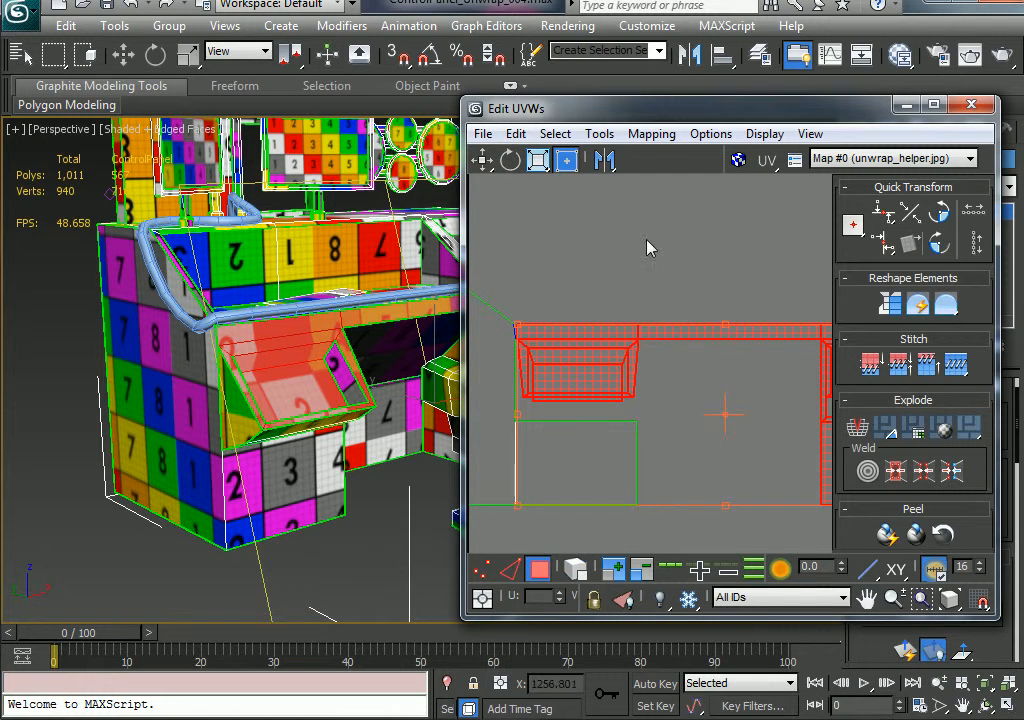
click(646, 242)
click(602, 377)
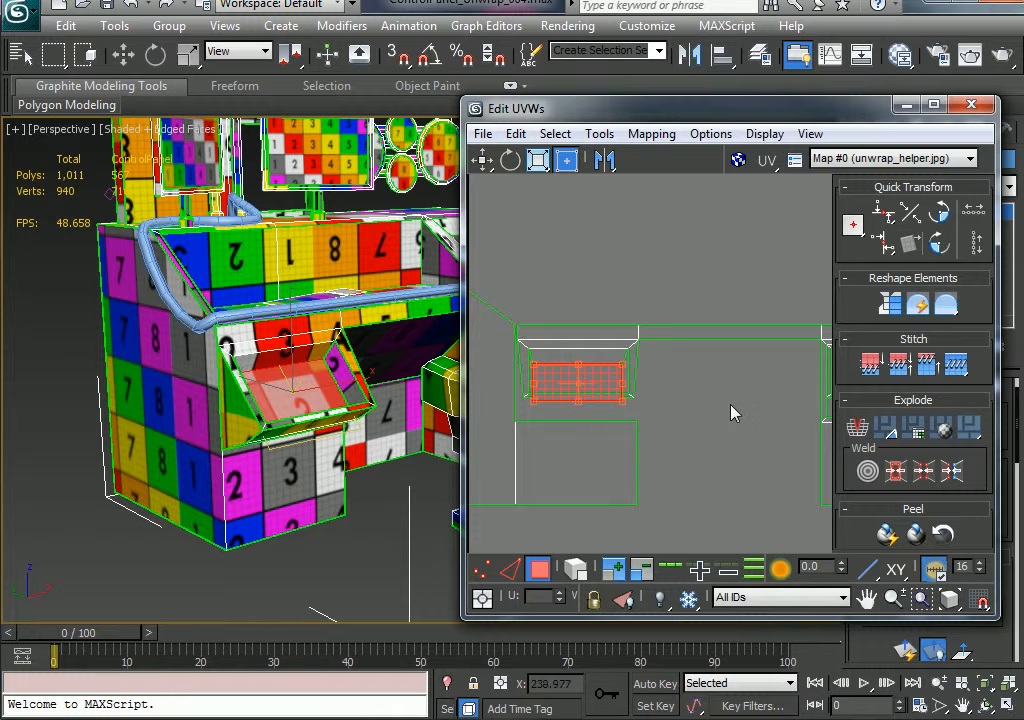
scroll(738, 411, down, 2)
ctrl+click(779, 380)
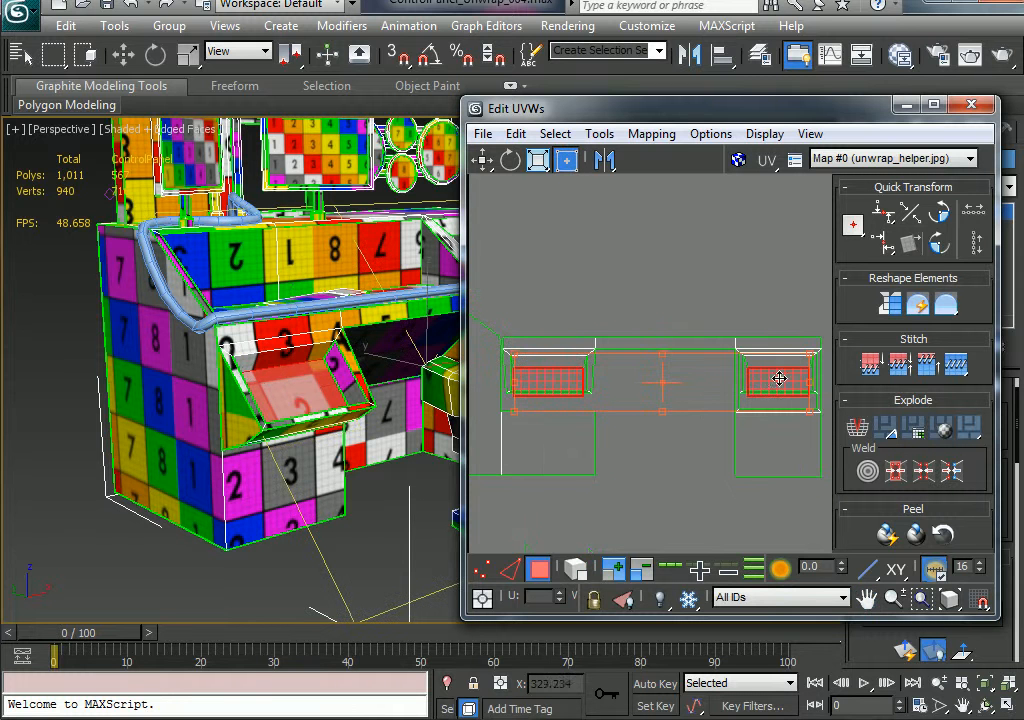
click(614, 569)
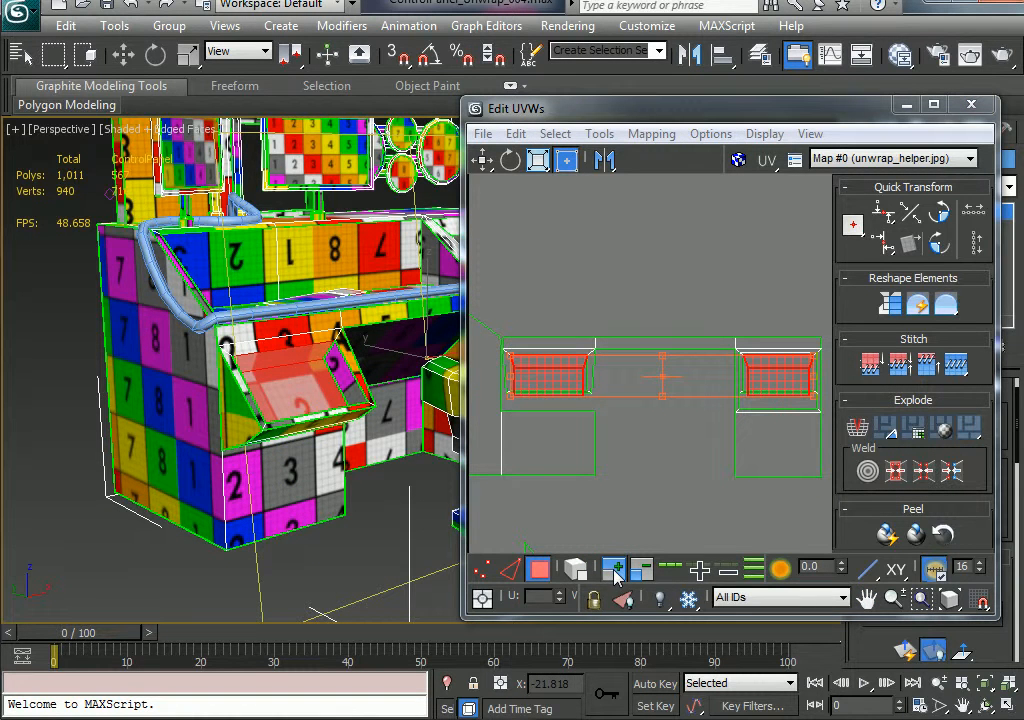
click(614, 569)
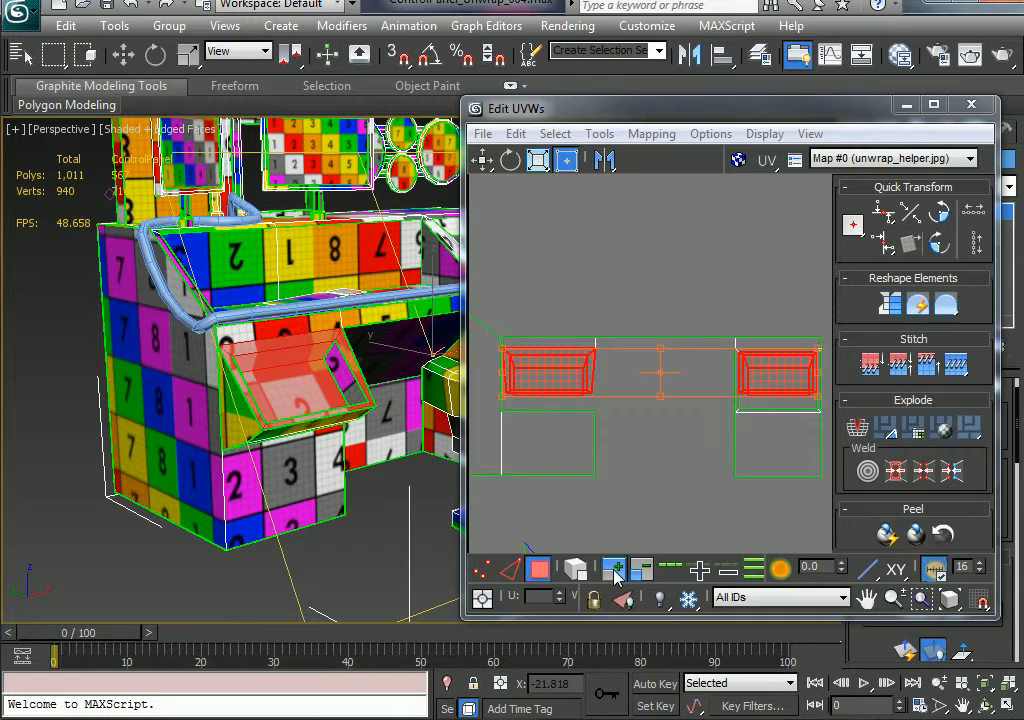
click(592, 299)
- Select the recessed floor faces of both angled trays on the model and move their UVs into the empty space above the long strip
click(302, 386)
alt+middle_drag(302, 388, 91, 492)
middle_drag(212, 468, 320, 378)
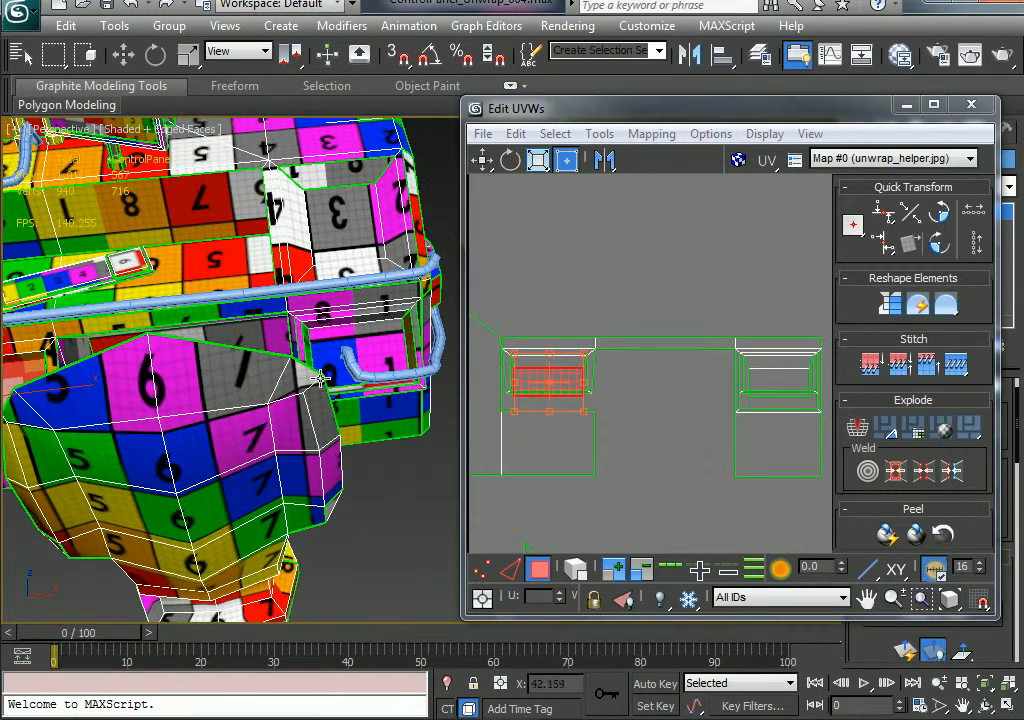
ctrl+click(333, 348)
alt+middle_drag(212, 433, 310, 425)
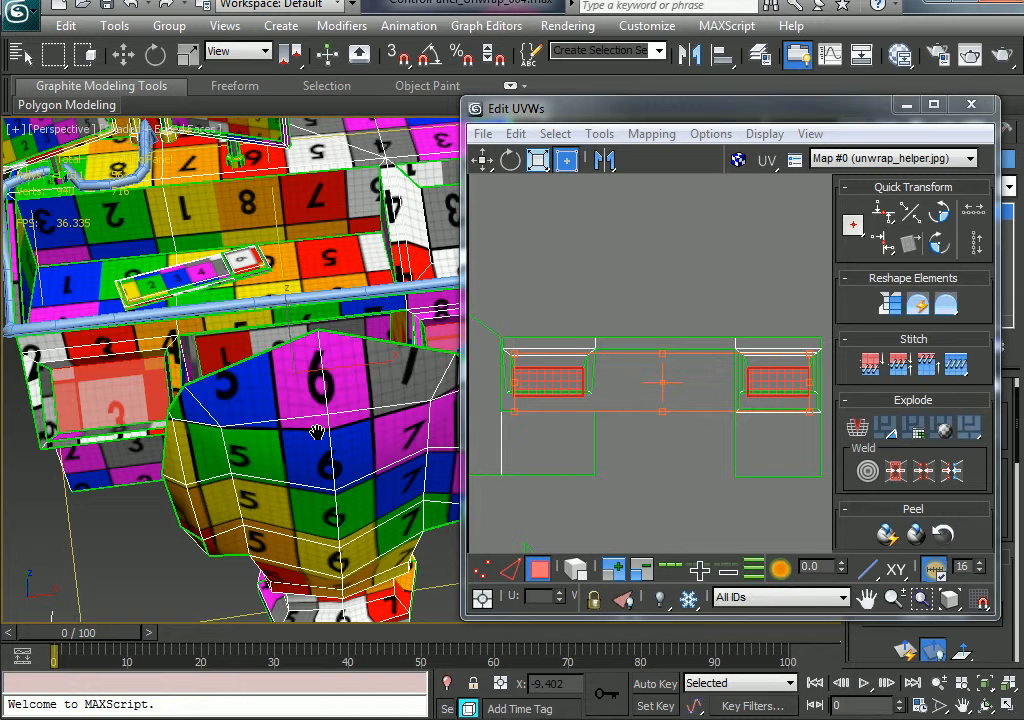
drag(557, 377, 559, 272)
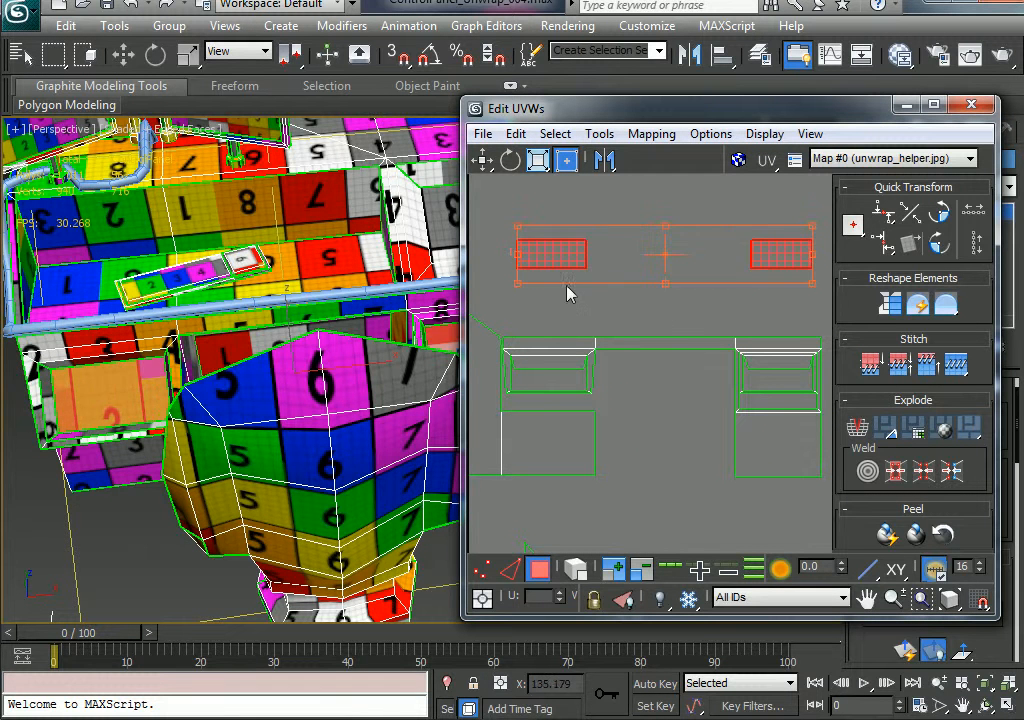
click(577, 313)
- Examine the inner wall faces around both tray floors and how their UV edges relate to the separated floor shells
click(102, 369)
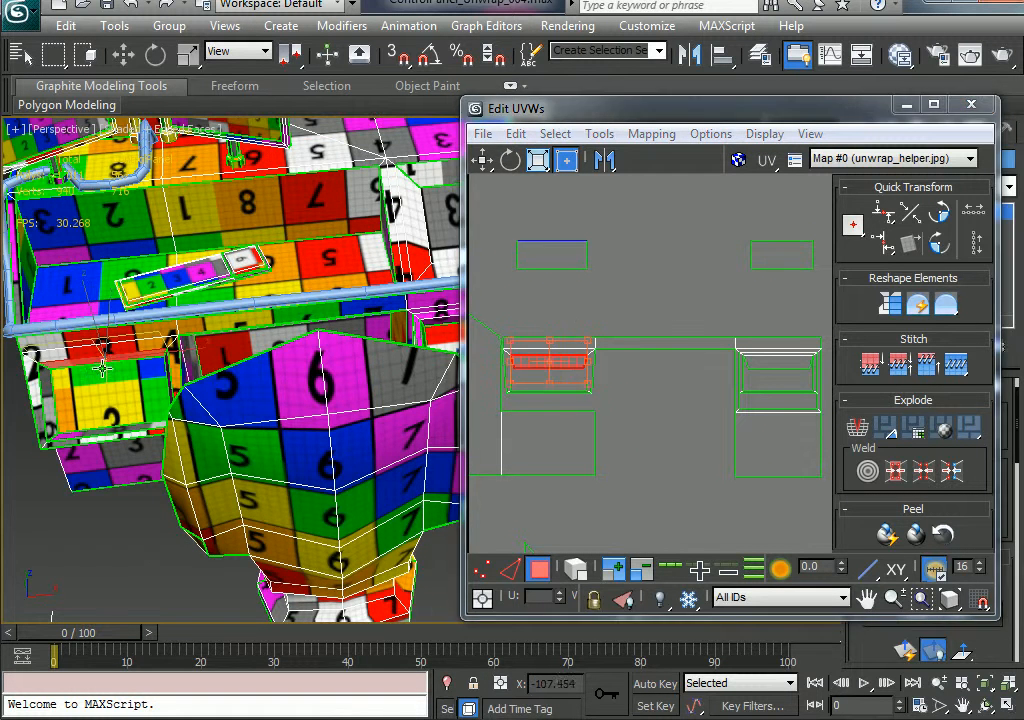
click(52, 383)
click(61, 398)
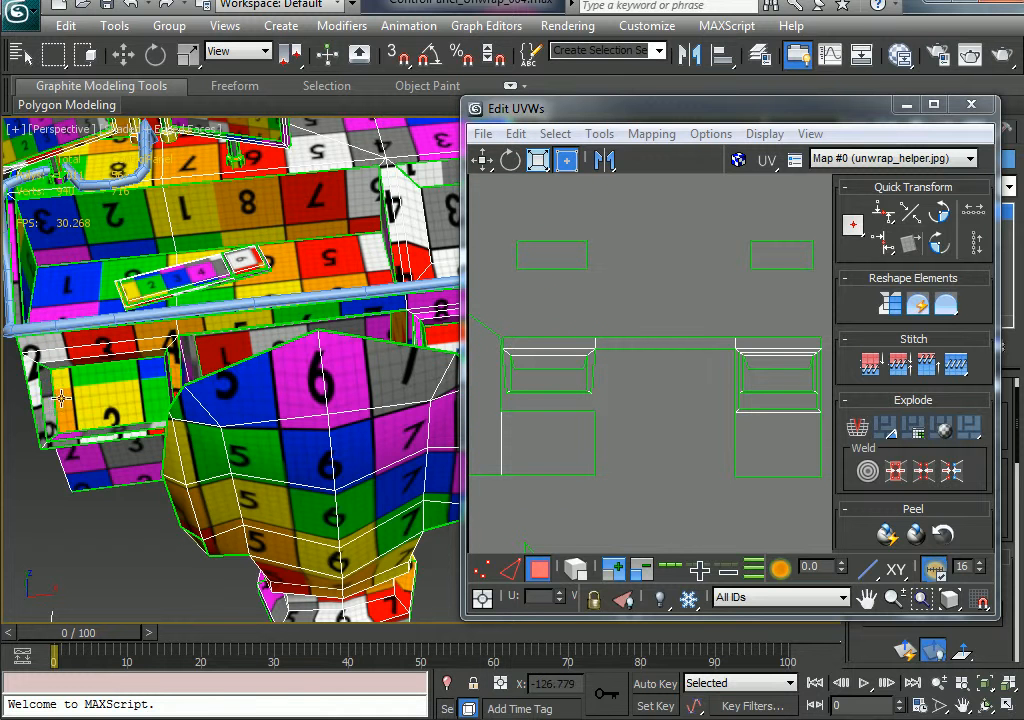
click(78, 409)
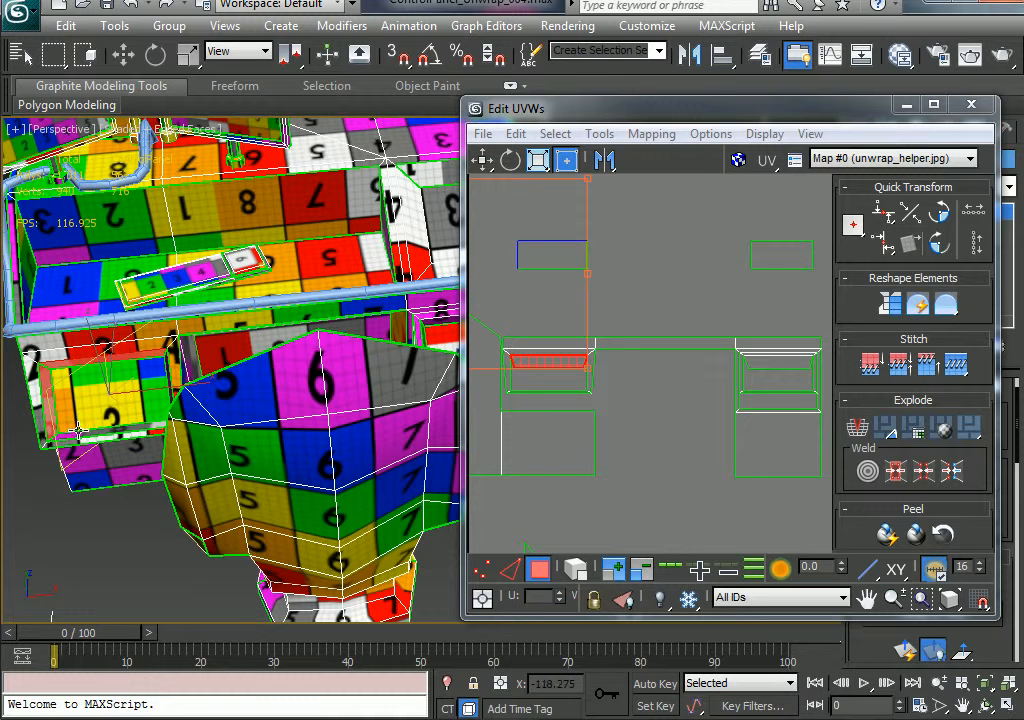
mouse_move(90, 360)
alt+middle_down()
mouse_move(127, 372)
mouse_move(80, 378)
alt+middle_up()
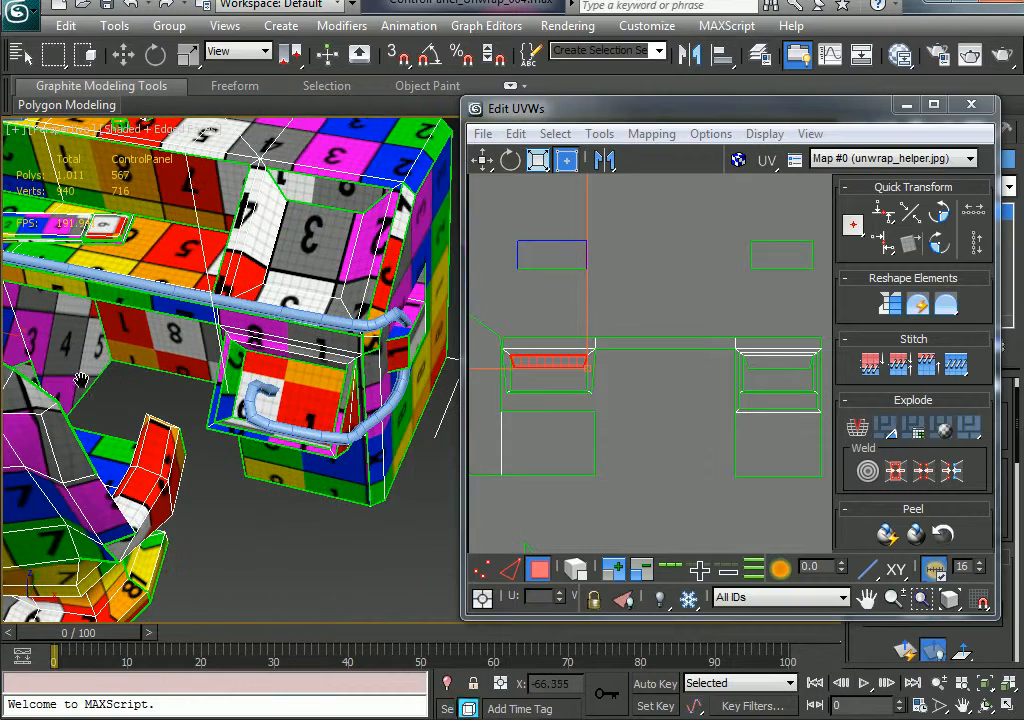
ctrl+click(255, 353)
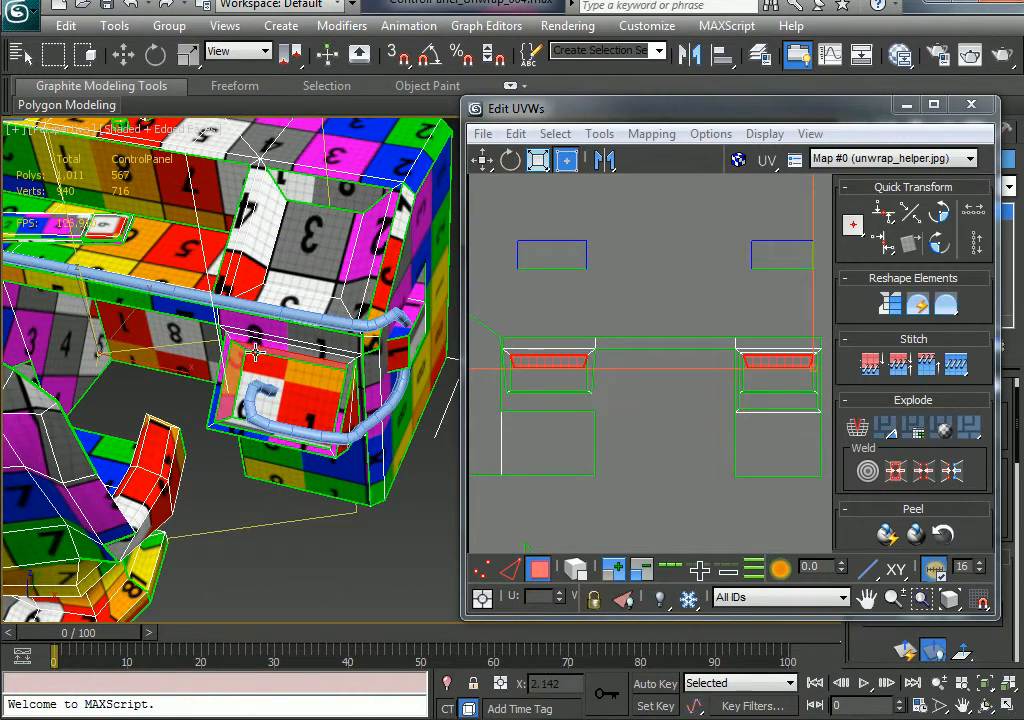
alt+middle_drag(240, 425, 325, 266)
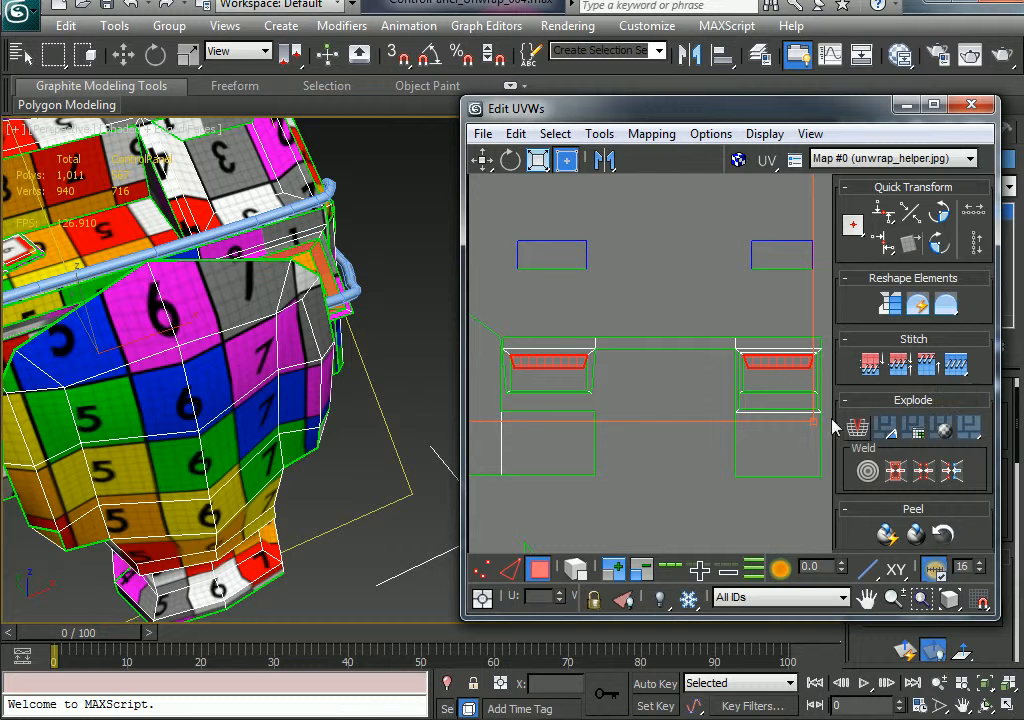
middle_drag(664, 392, 688, 407)
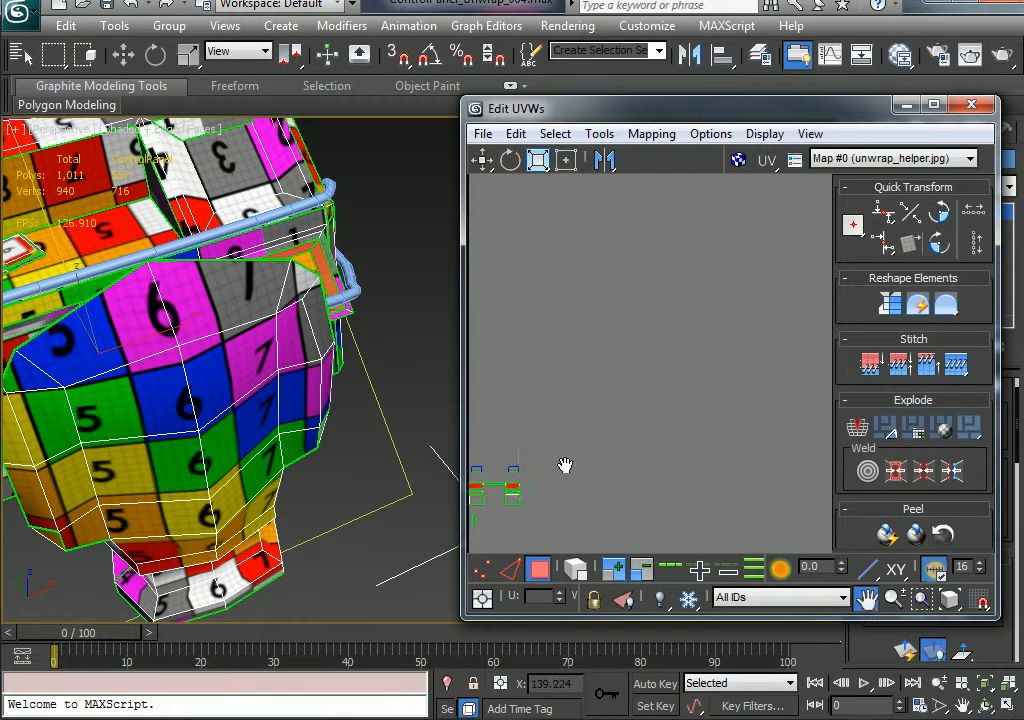
drag(658, 440, 874, 395)
scroll(642, 420, up, 8)
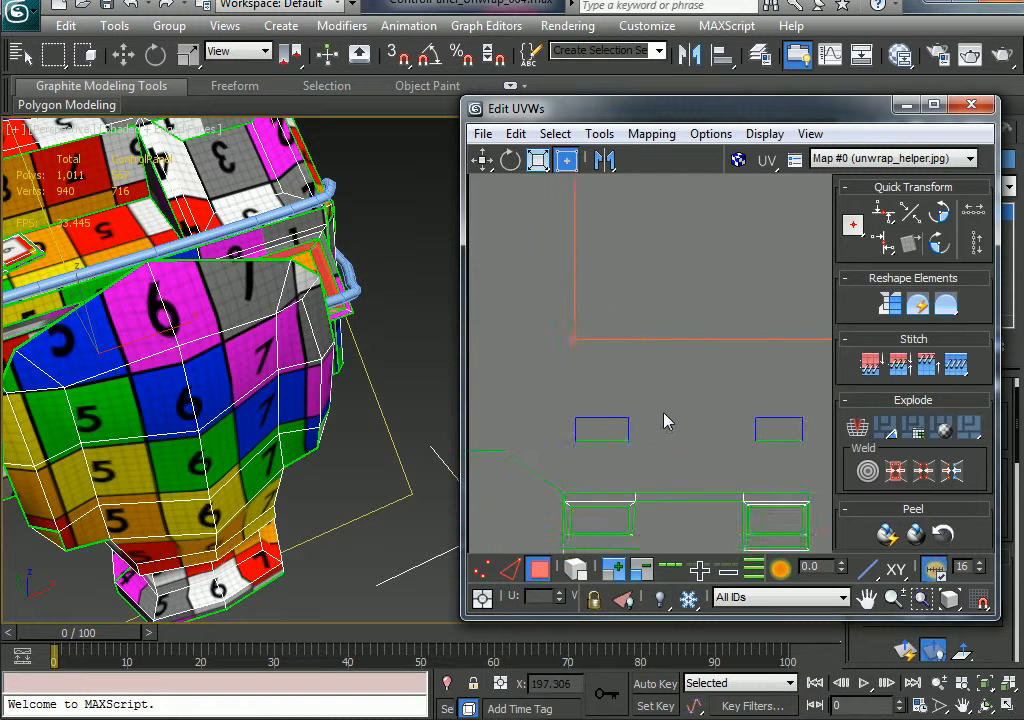
click(662, 431)
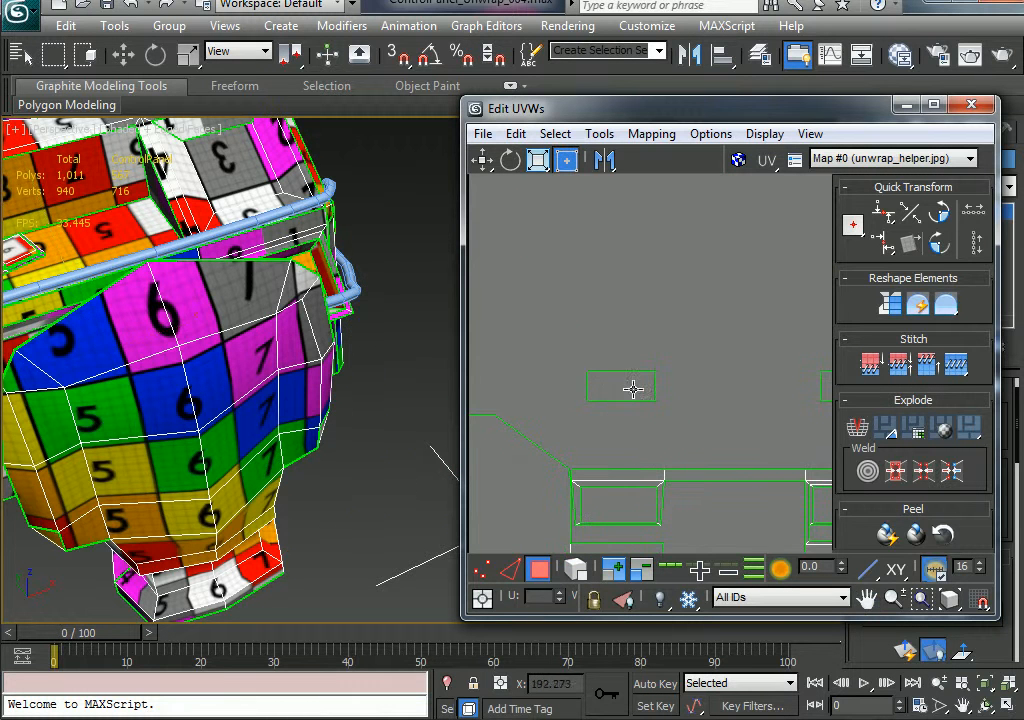
- Switch to edge selection and stitch the neighbouring wall faces onto the upper and right edges of the first tray floor shell
middle_drag(751, 398, 683, 368)
click(517, 570)
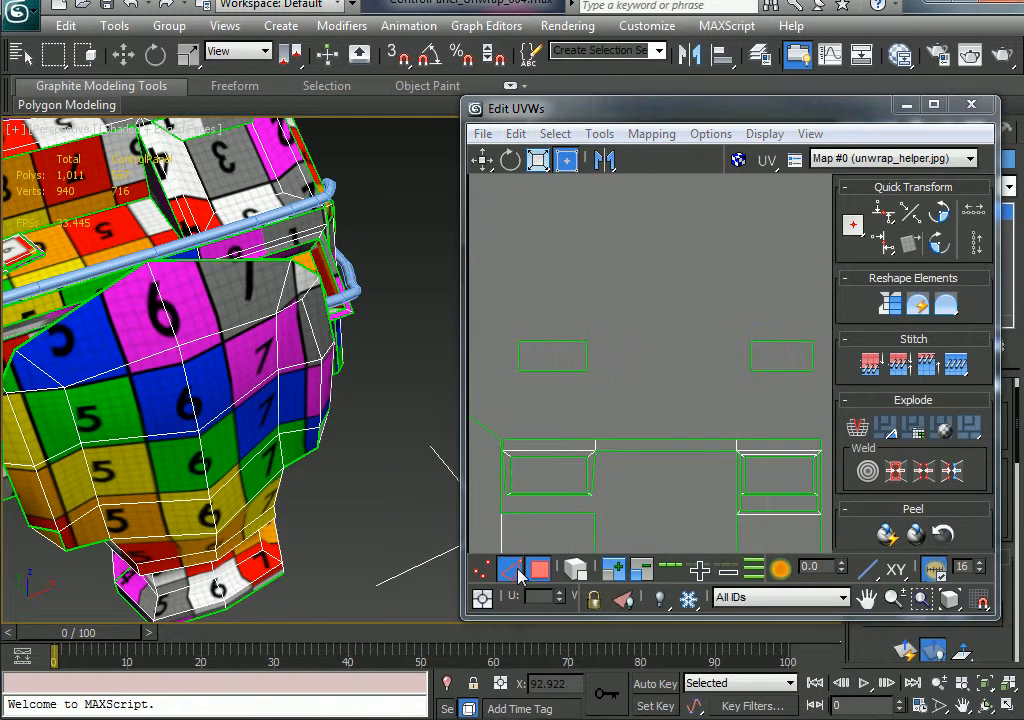
click(545, 342)
right_click(530, 336)
click(553, 400)
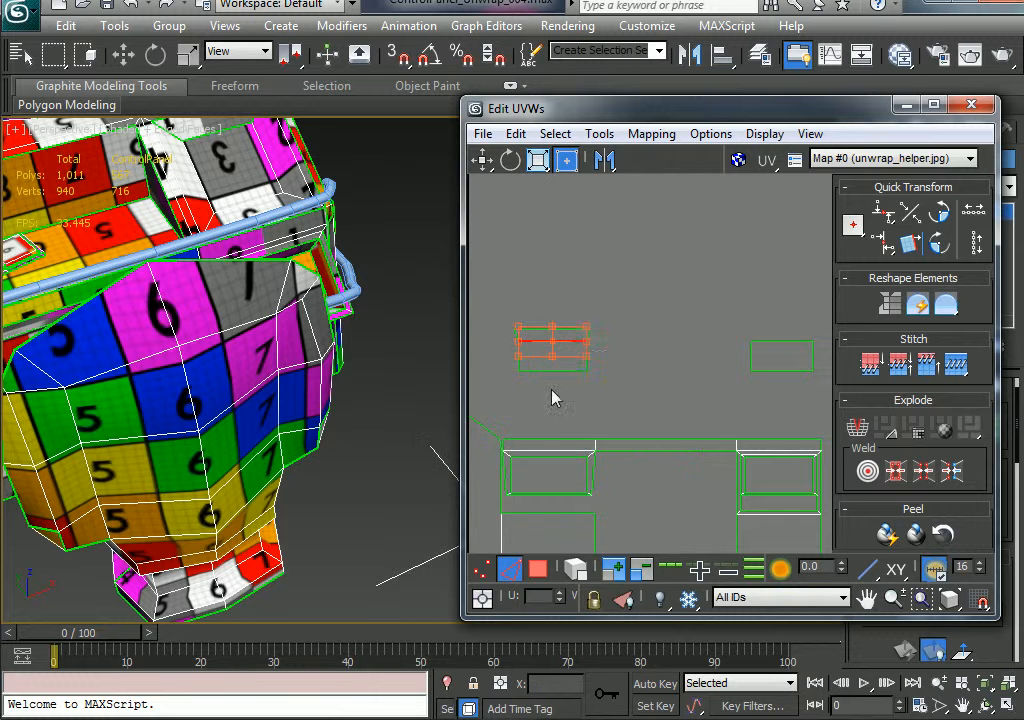
drag(588, 362, 587, 354)
right_click(584, 348)
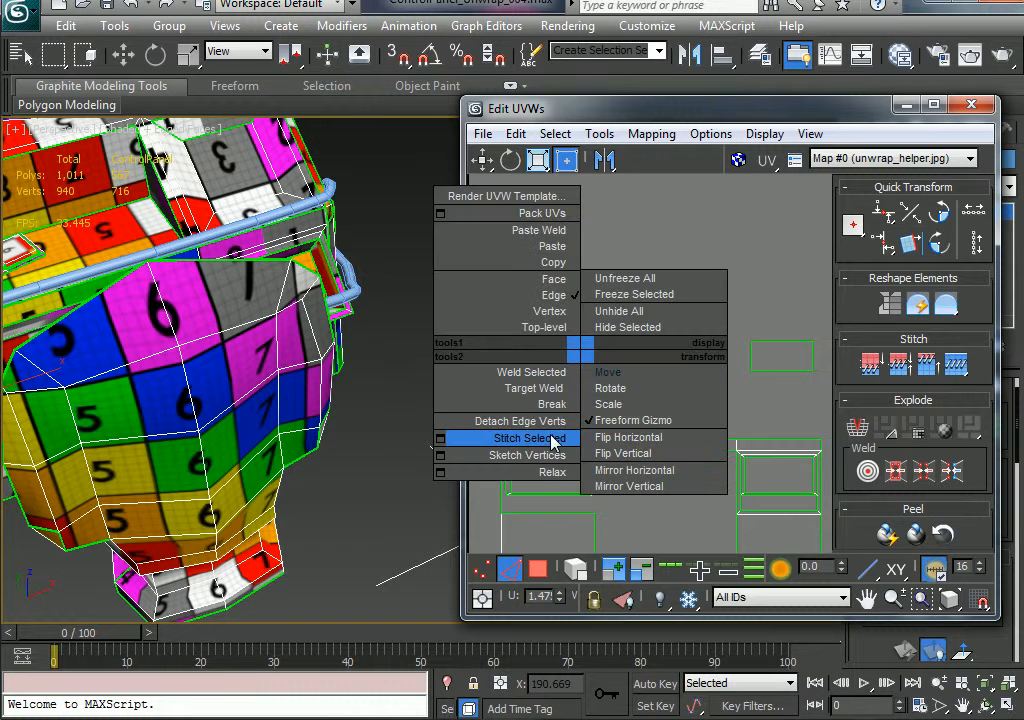
click(551, 439)
- Stitch the neighbouring wall faces onto the lower and left edges of the first tray floor shell
click(542, 371)
right_click(538, 361)
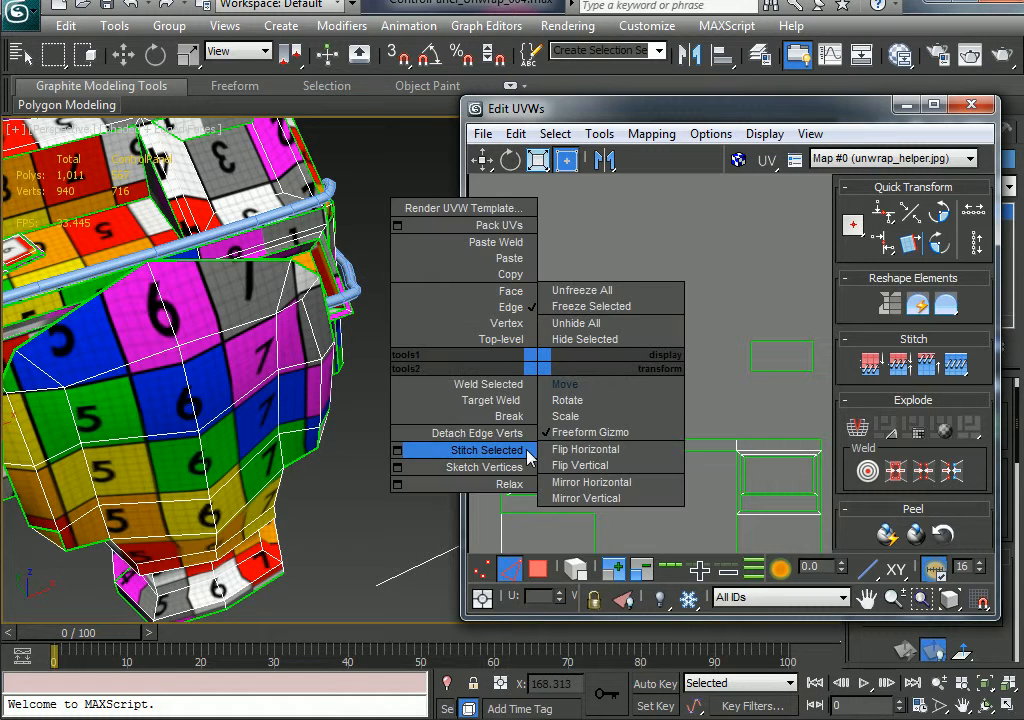
click(526, 449)
drag(497, 362, 530, 370)
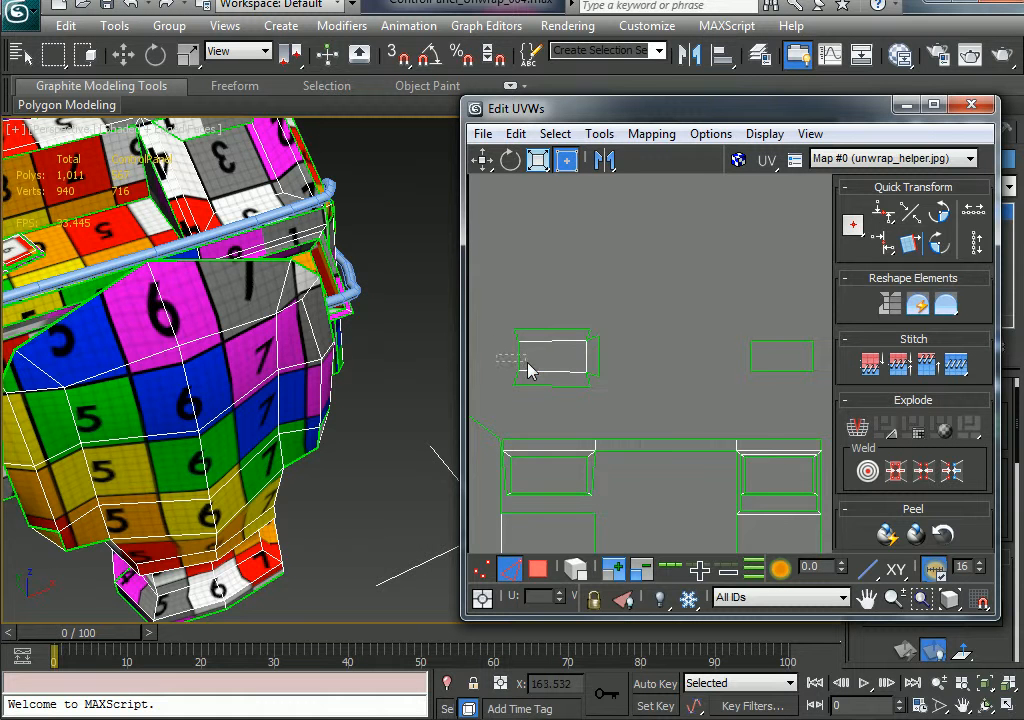
right_click(515, 354)
click(487, 441)
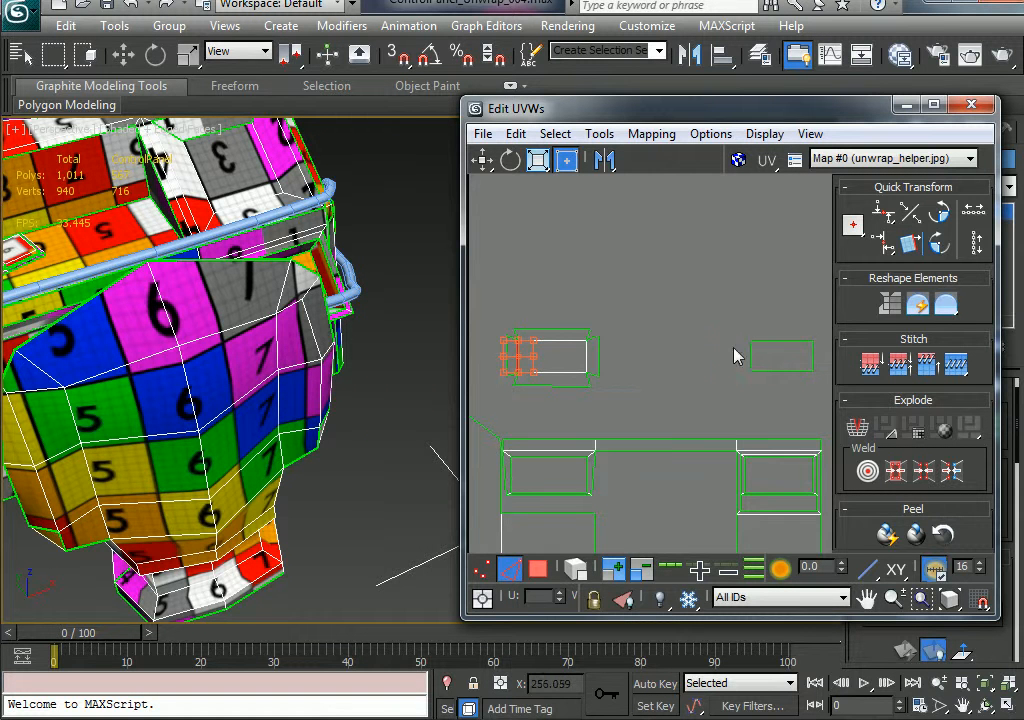
- Stitch the neighbouring wall faces onto the left and upper edges of the second tray floor shell
click(750, 357)
right_click(745, 350)
click(668, 441)
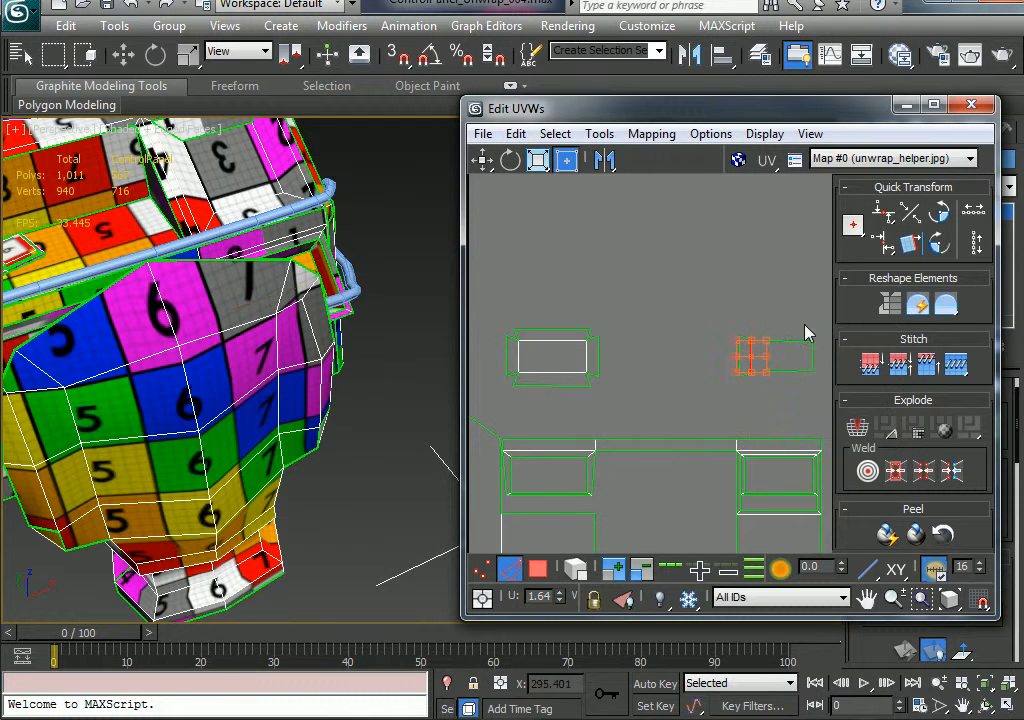
click(782, 343)
right_click(785, 342)
click(727, 423)
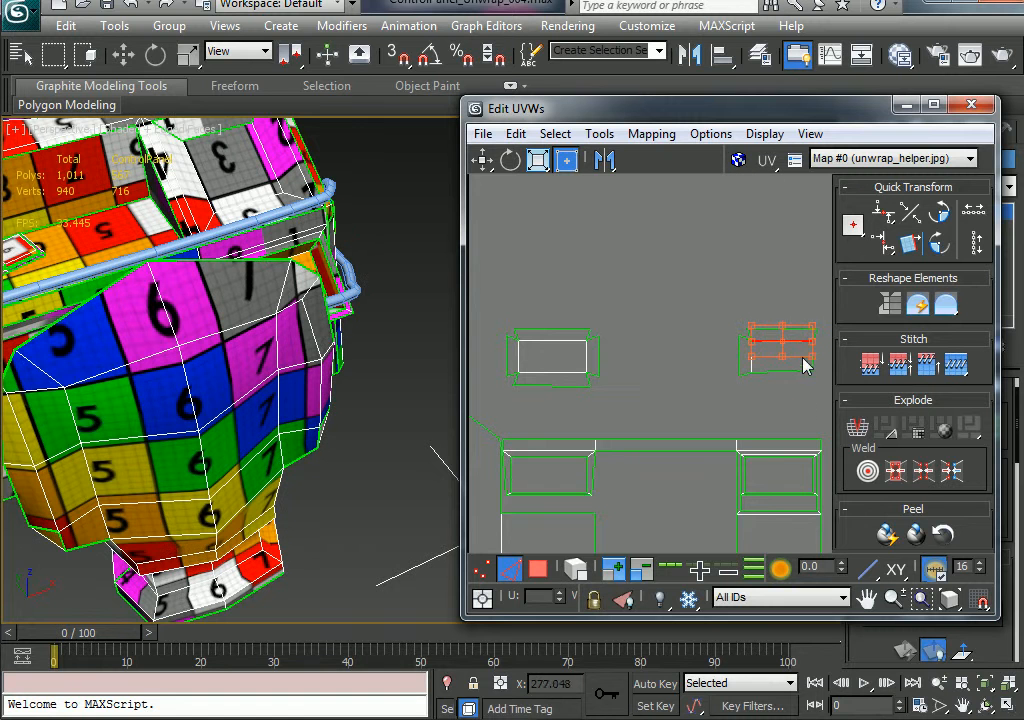
- Stitch the neighbouring wall faces onto the right and lower edges of the second tray floor shell, then clear the selection
click(818, 360)
click(808, 360)
right_click(809, 355)
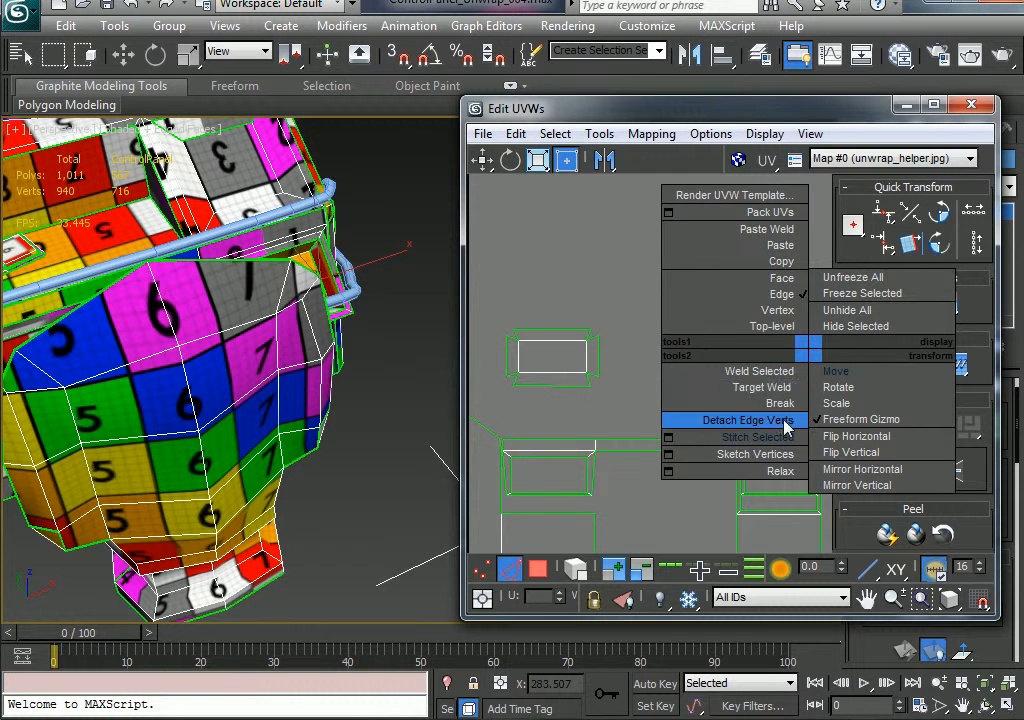
click(770, 420)
click(775, 371)
right_click(766, 361)
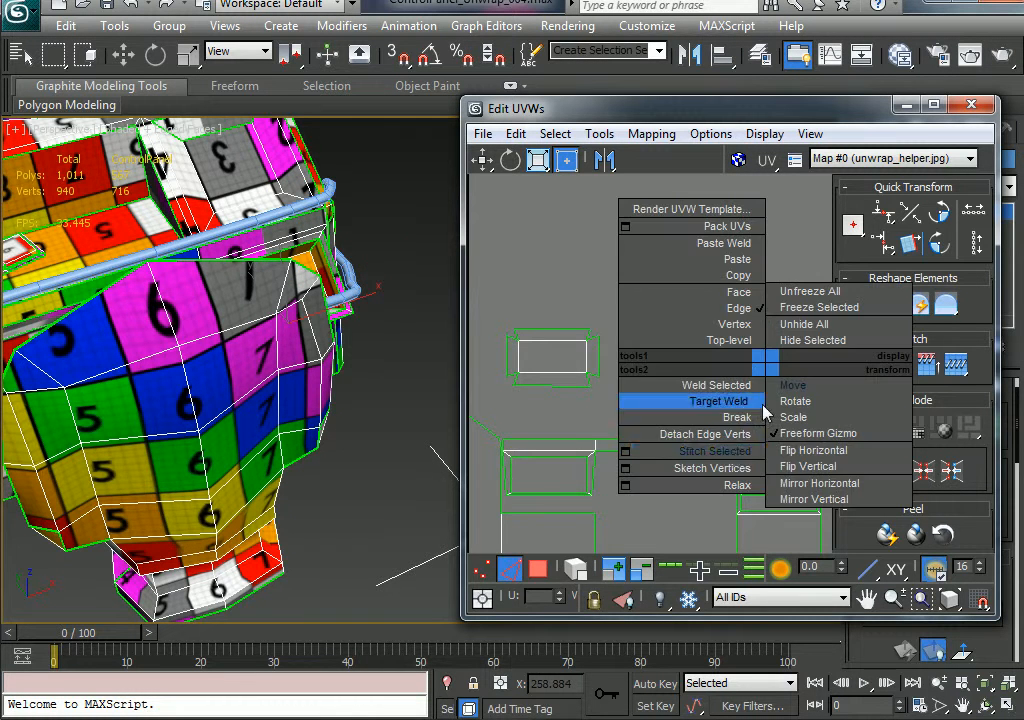
click(733, 452)
click(667, 377)
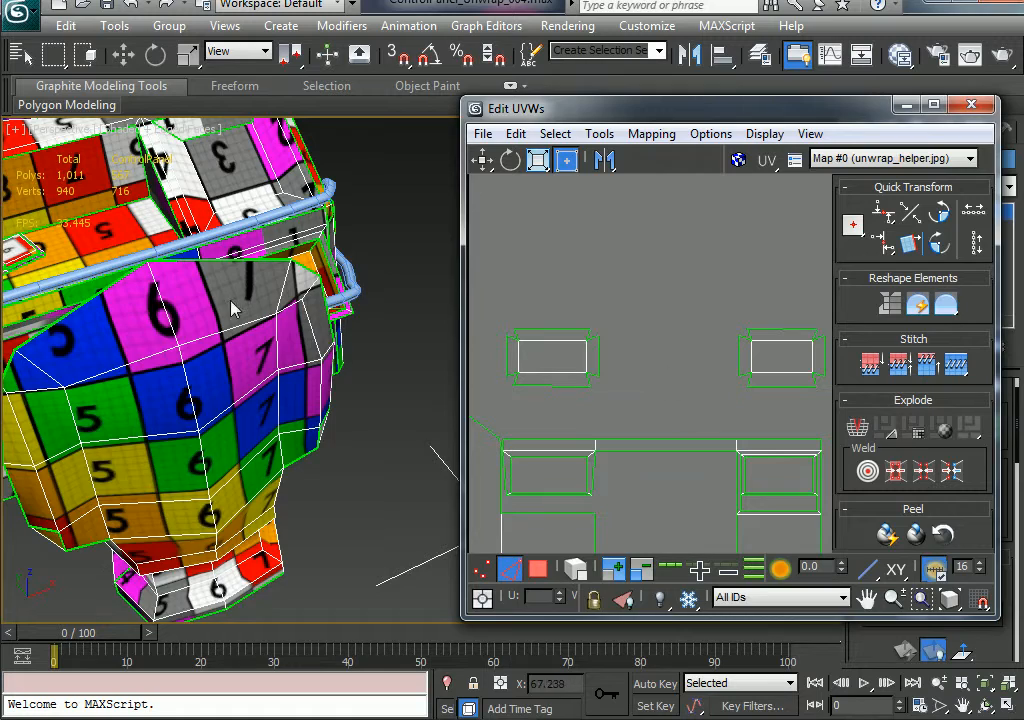
- Examine the stitched tray interiors on the model and their placement among the console shells in the UV layout
alt+middle_drag(222, 319, 283, 388)
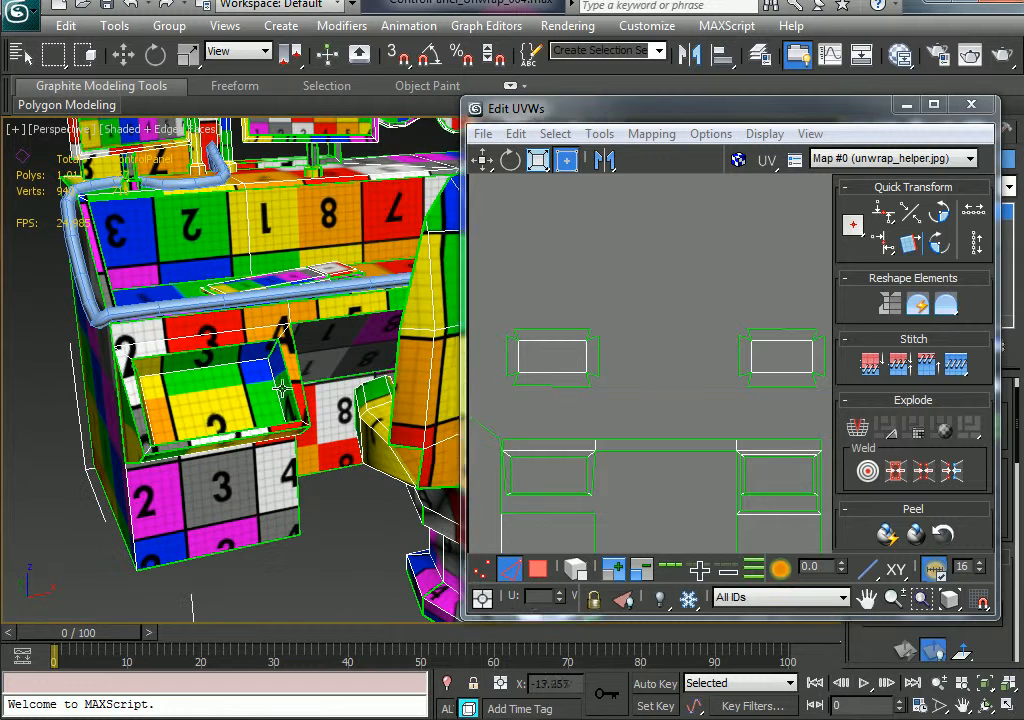
middle_drag(539, 359, 659, 322)
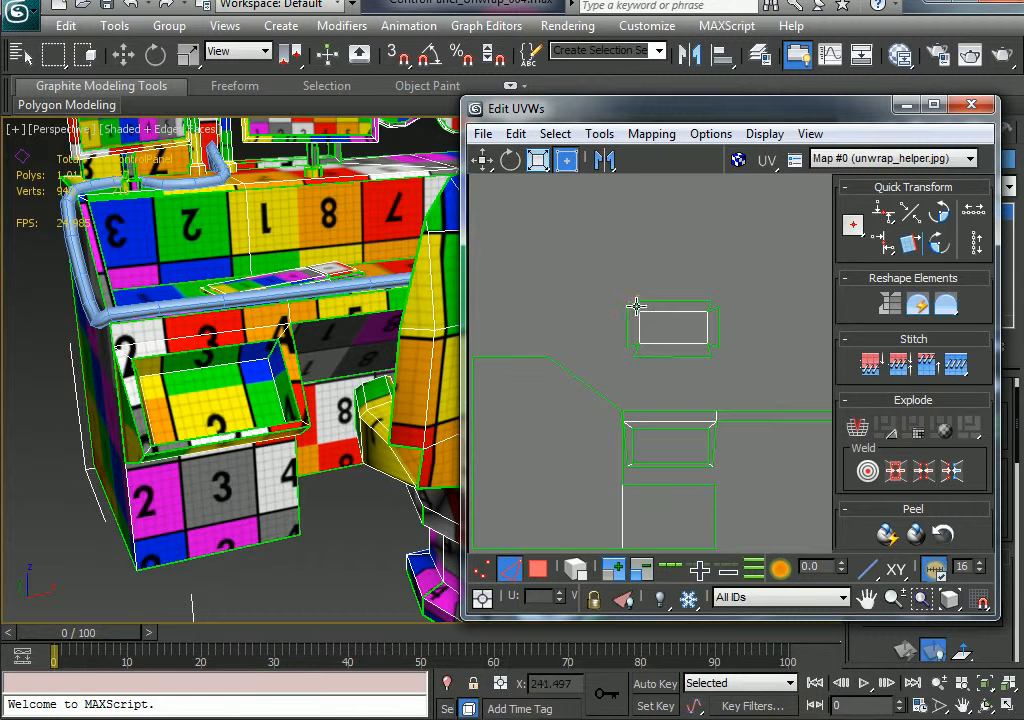
middle_drag(604, 360, 635, 375)
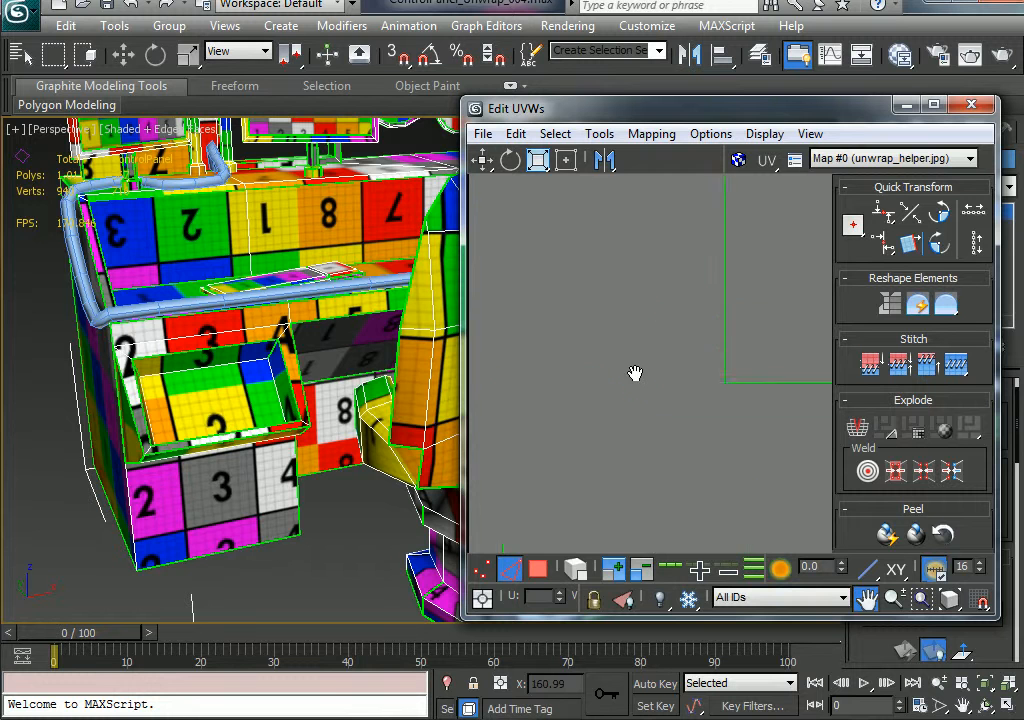
scroll(664, 353, down, 2)
middle_drag(755, 358, 612, 350)
scroll(626, 350, up, 3)
middle_drag(682, 343, 656, 328)
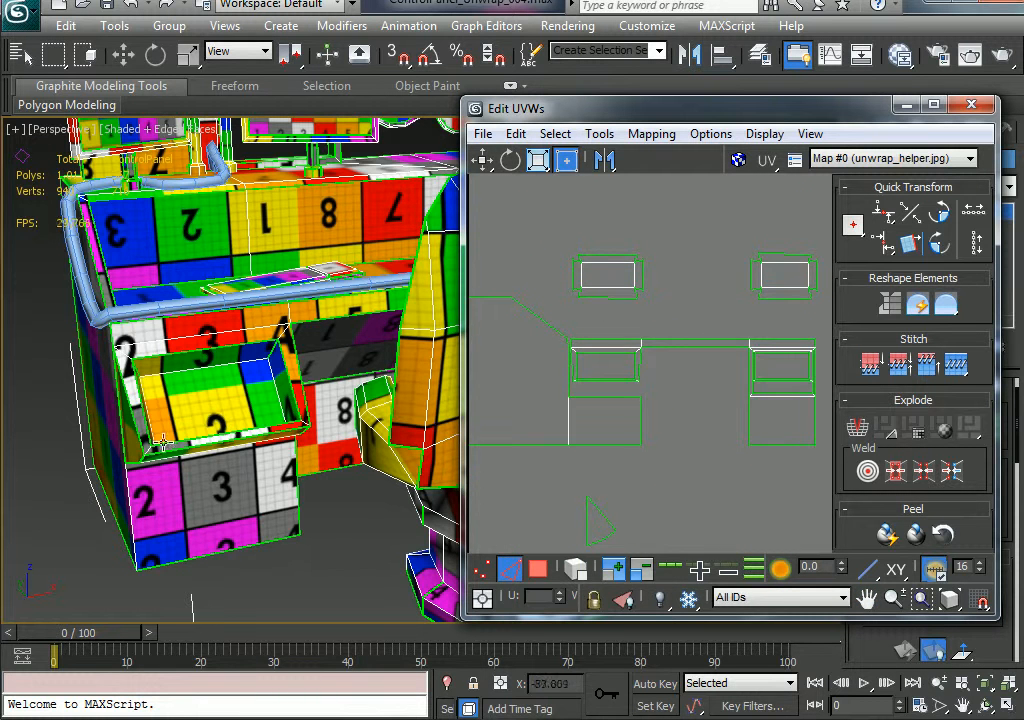
alt+middle_drag(130, 354, 231, 442)
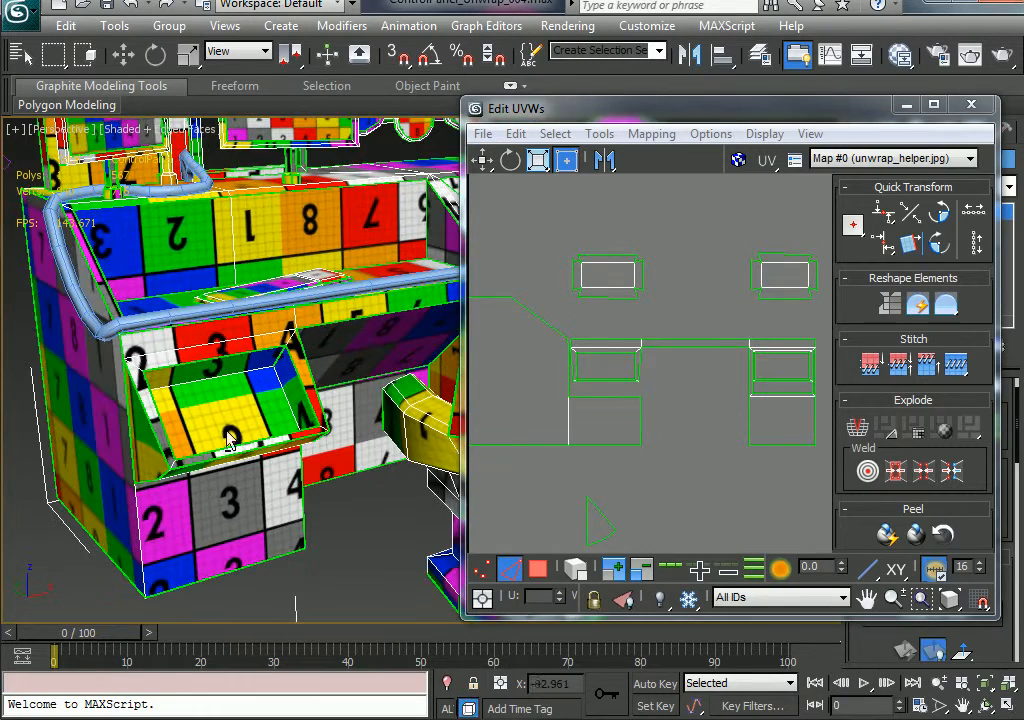
- Select the recessed underside face between the two trays and move its UV shell above the separated console front shells
click(539, 568)
click(363, 383)
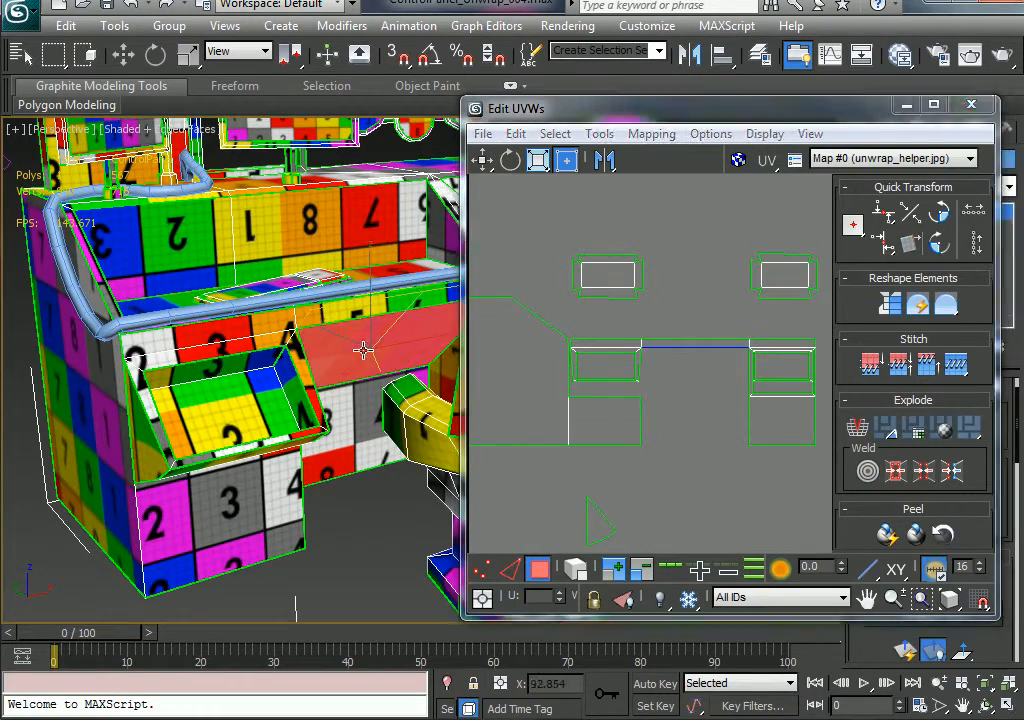
scroll(683, 397, down, 2)
scroll(678, 371, down, 4)
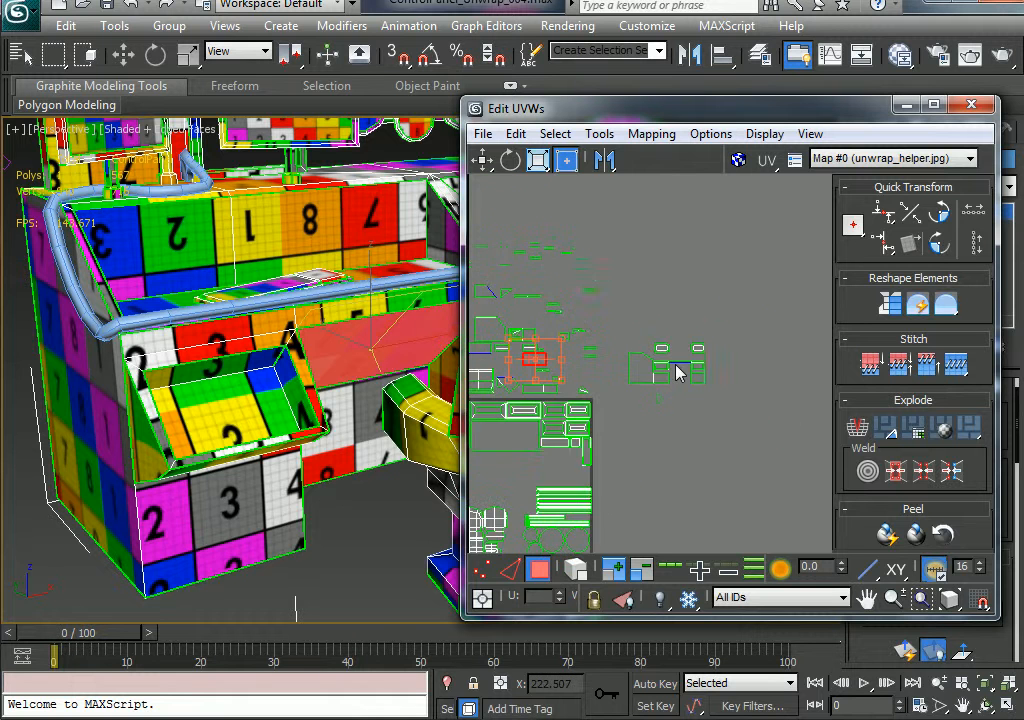
drag(562, 363, 670, 320)
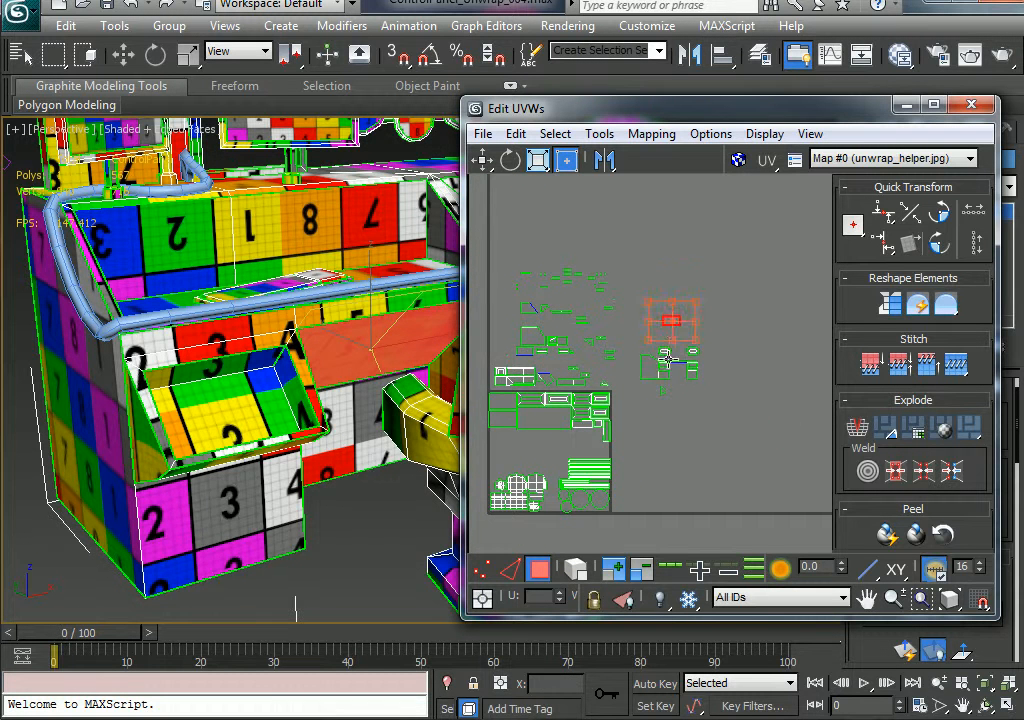
- Stitch the underside face onto the lower edge of the front strip between the trays, and the recess back wall onto its lower edge
scroll(678, 370, up, 5)
scroll(677, 312, up, 3)
scroll(757, 279, down, 1)
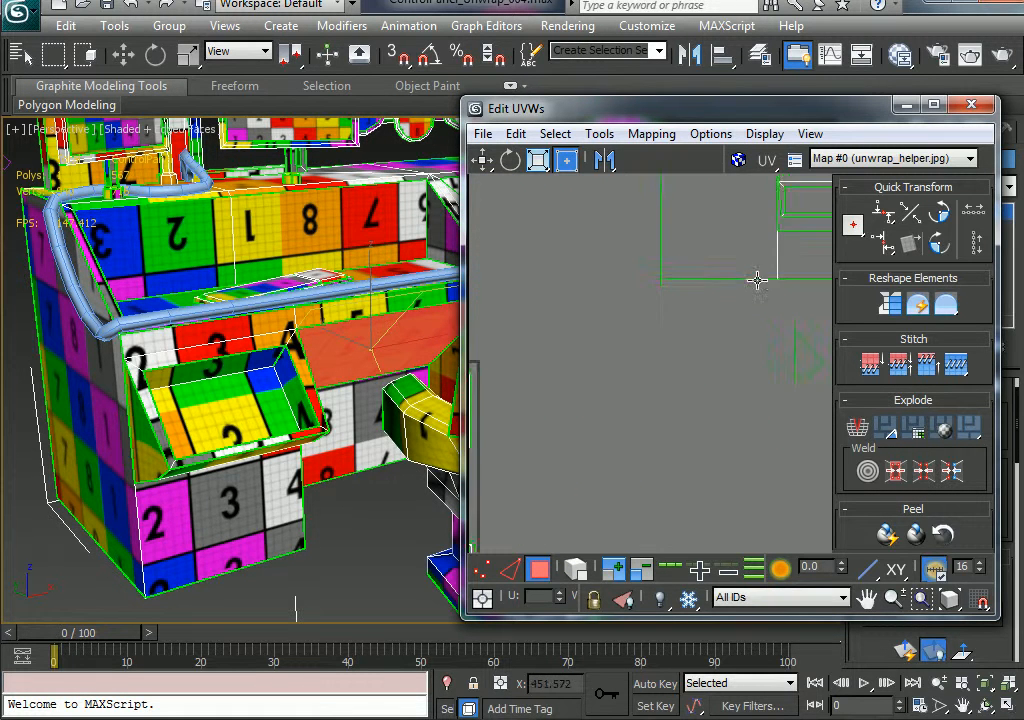
middle_drag(757, 281, 614, 397)
key(2)
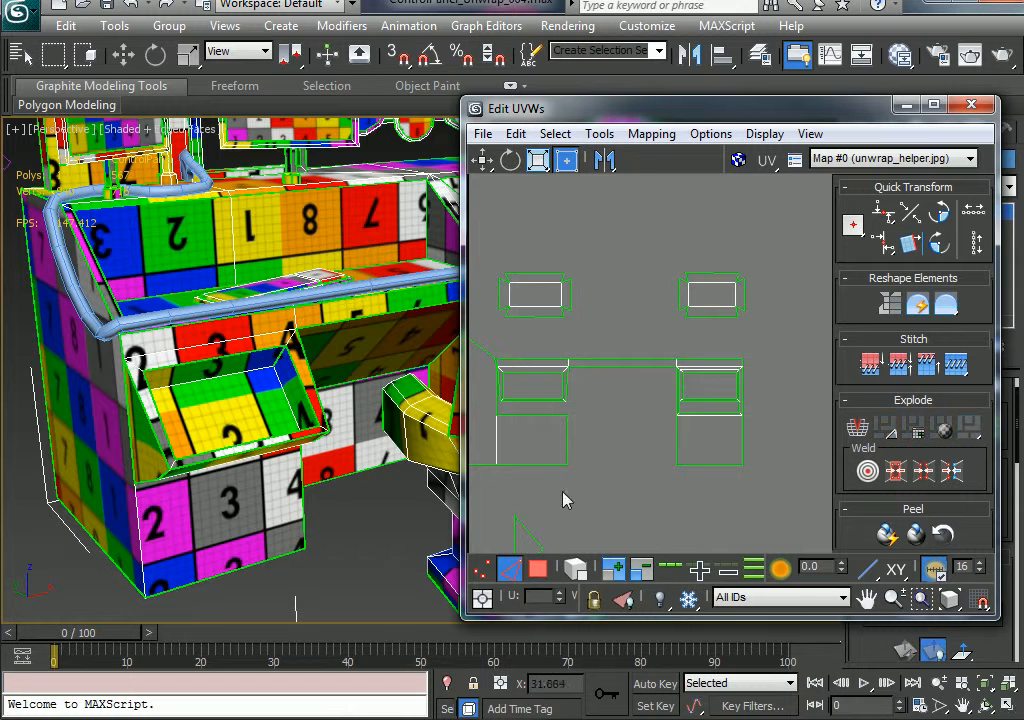
click(609, 369)
right_click(609, 369)
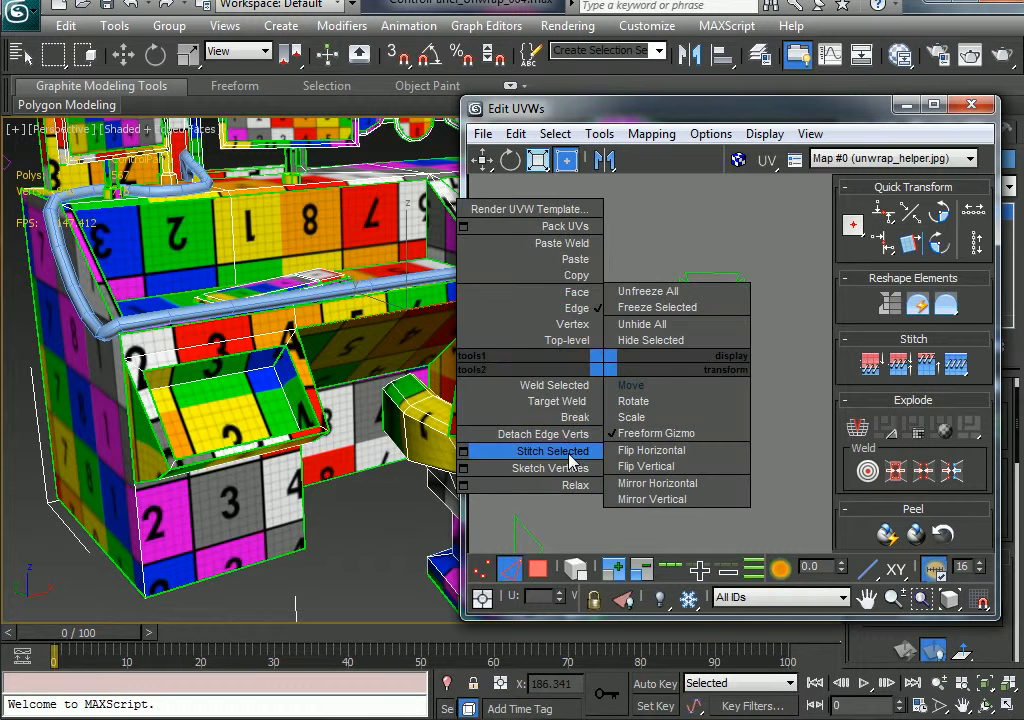
click(535, 451)
click(610, 425)
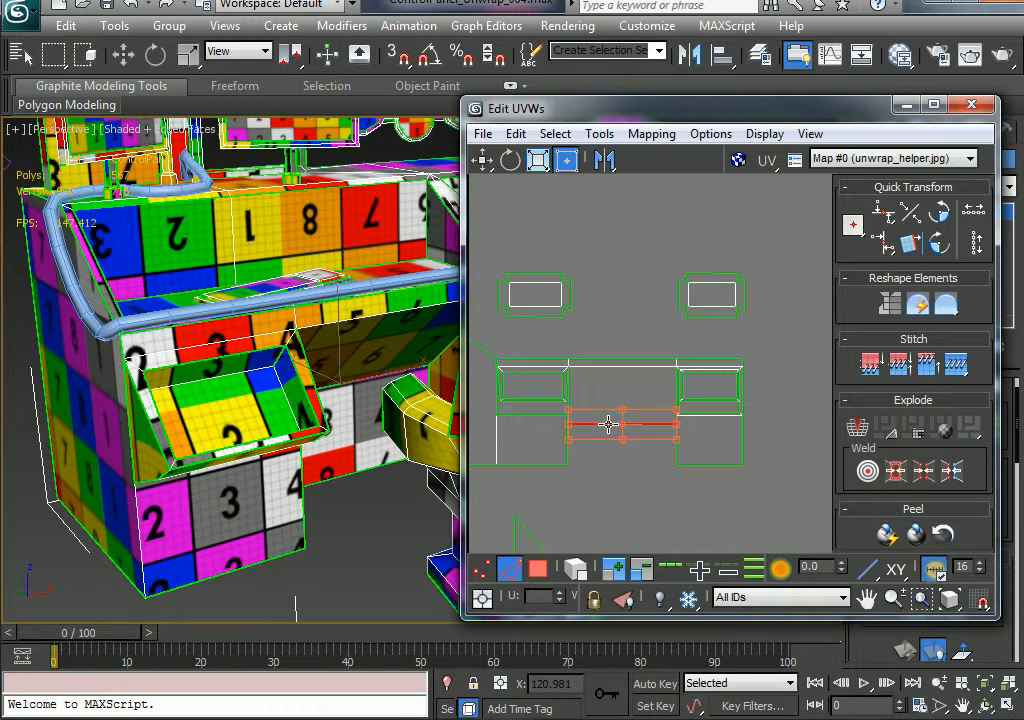
right_click(608, 422)
click(560, 507)
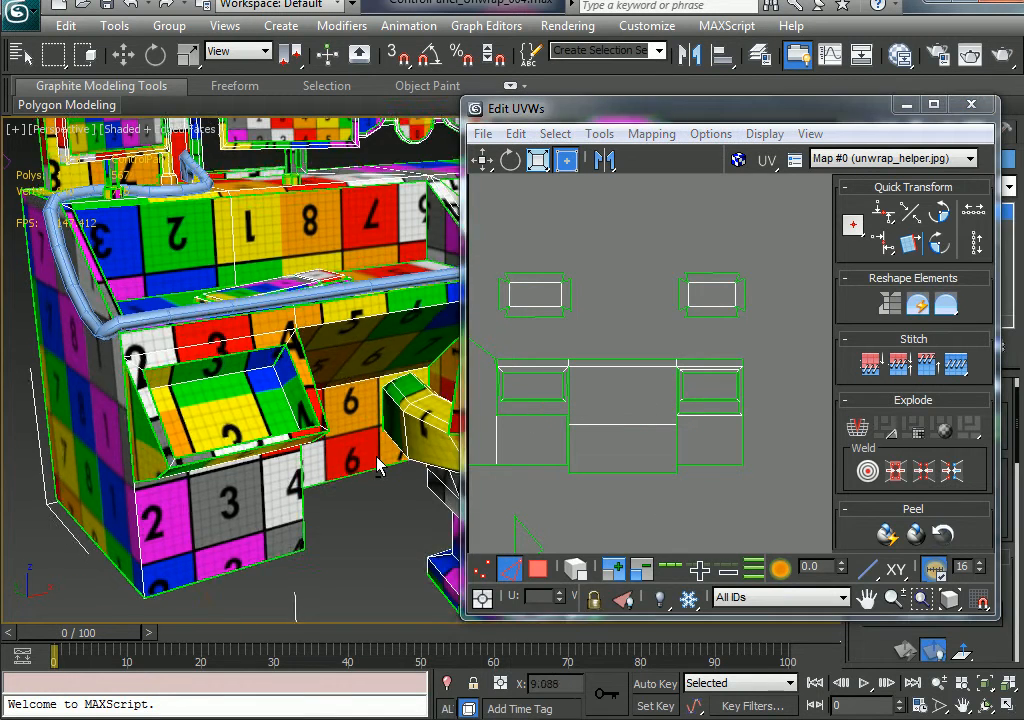
- Select one inner side wall of the recess on the model and move its UV shell above the console front shells
alt+middle_drag(318, 356, 302, 354)
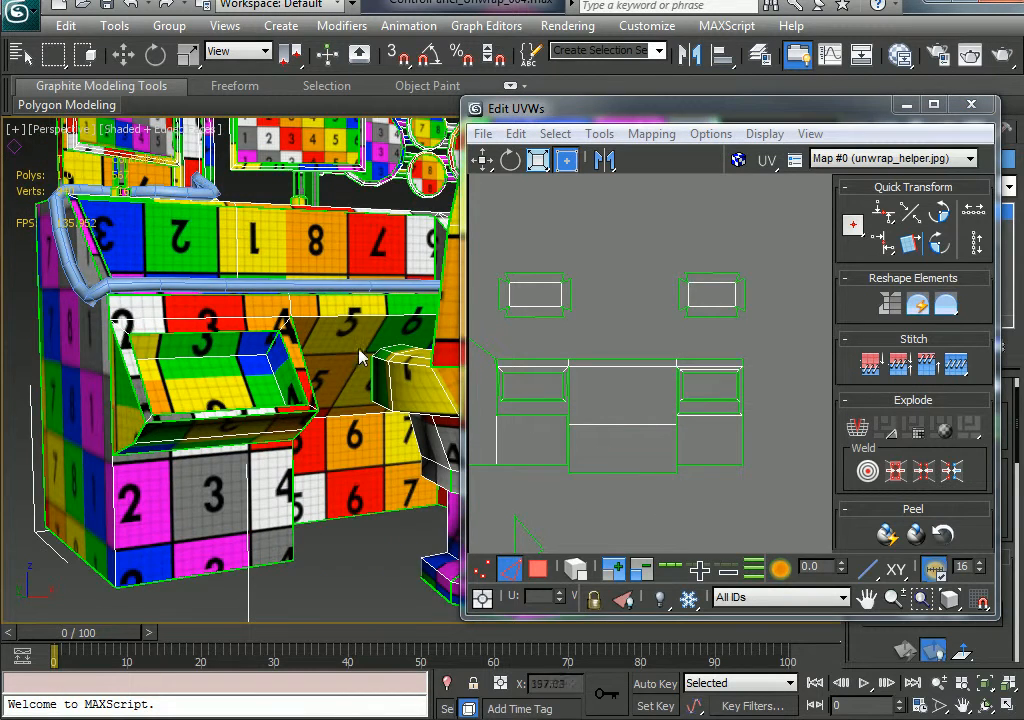
alt+middle_drag(354, 473, 303, 503)
key(3)
click(283, 405)
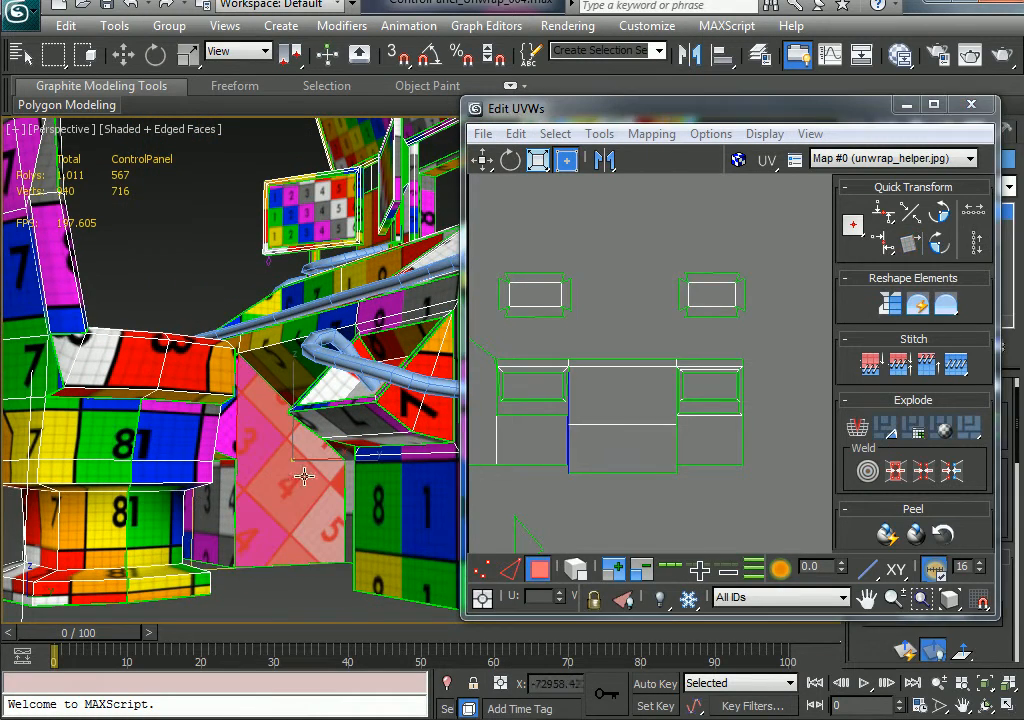
scroll(580, 390, down, 5)
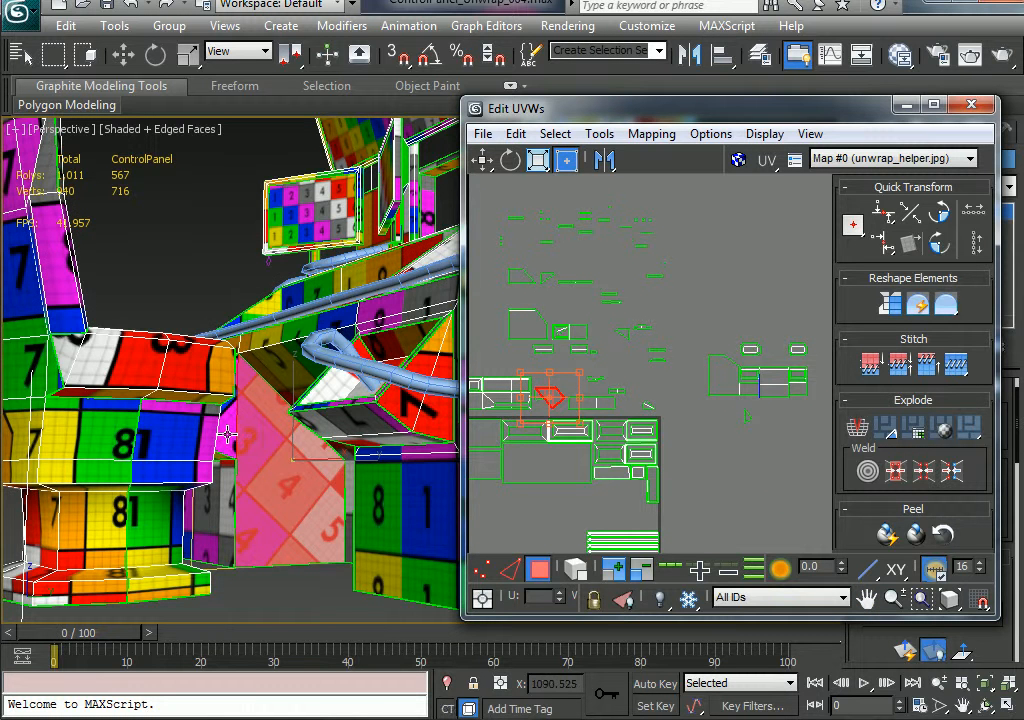
drag(548, 395, 783, 325)
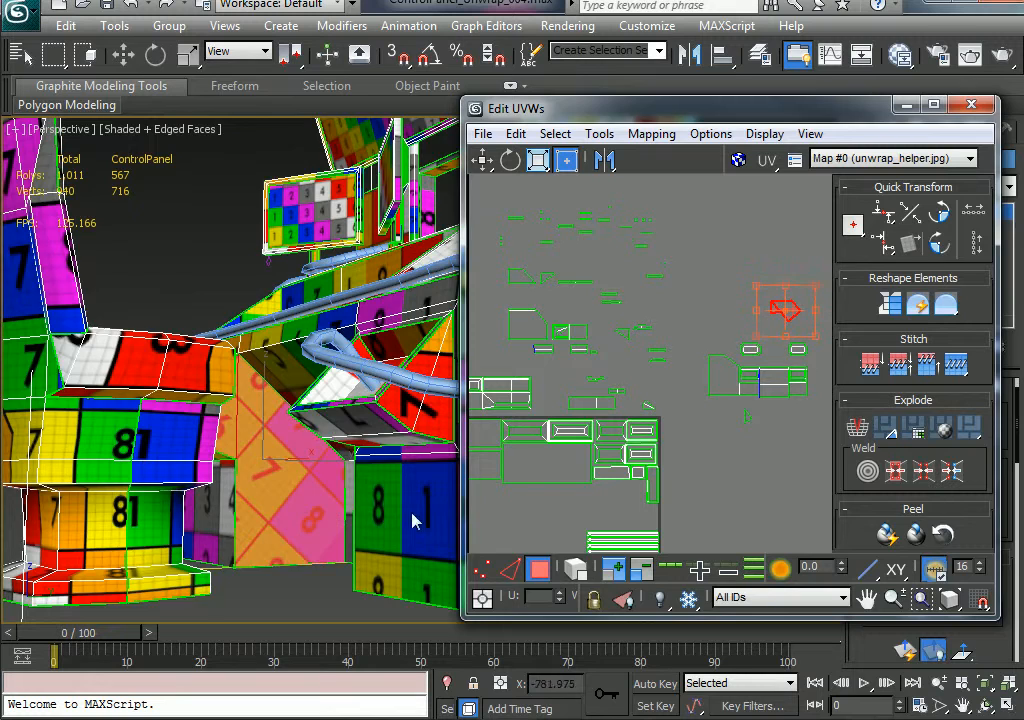
- Move the opposite inner side wall's UV shell up beside the first one and rotate it 90 degrees
alt+middle_drag(234, 427, 421, 451)
key(ctrl+z)
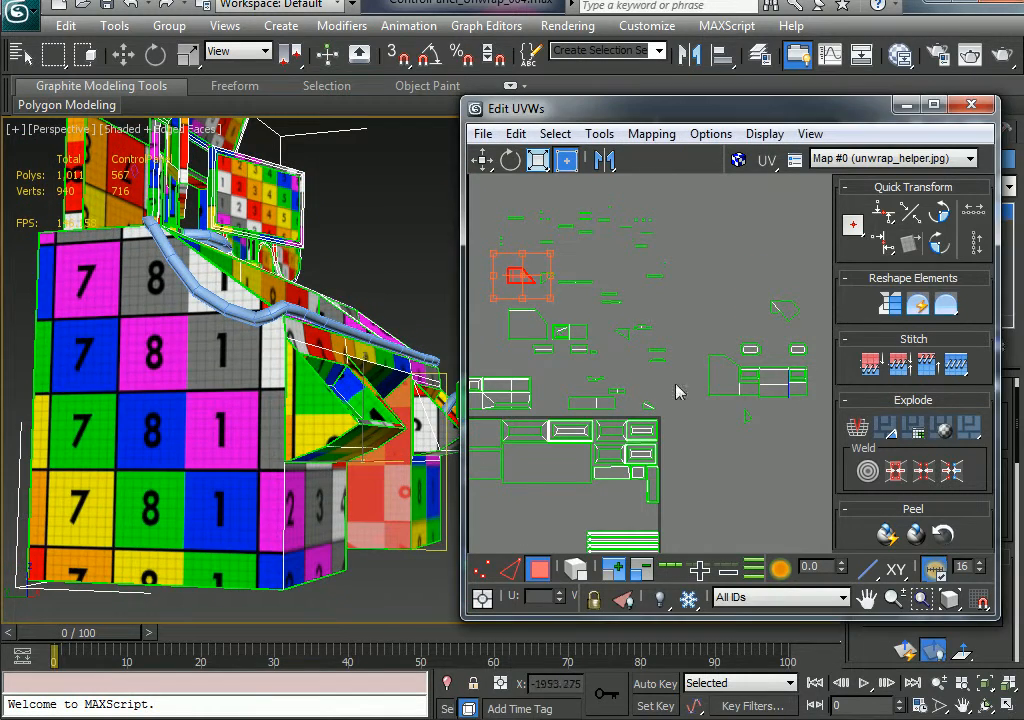
drag(515, 289, 811, 400)
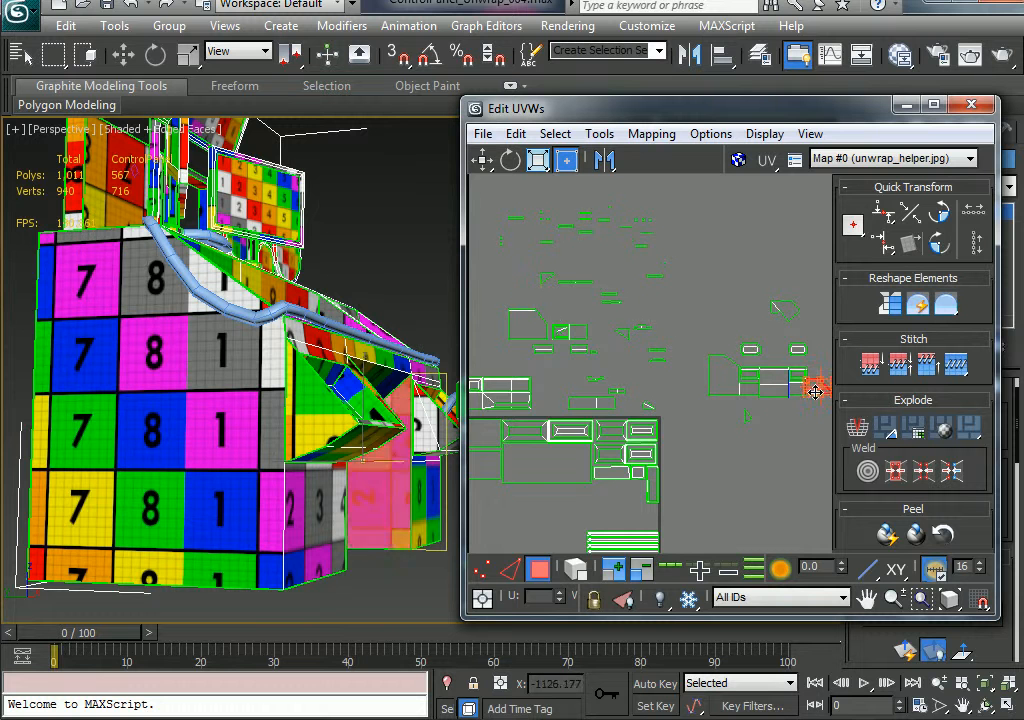
scroll(811, 400, up, 1)
middle_drag(801, 411, 685, 413)
scroll(555, 472, up, 2)
middle_drag(553, 478, 450, 571)
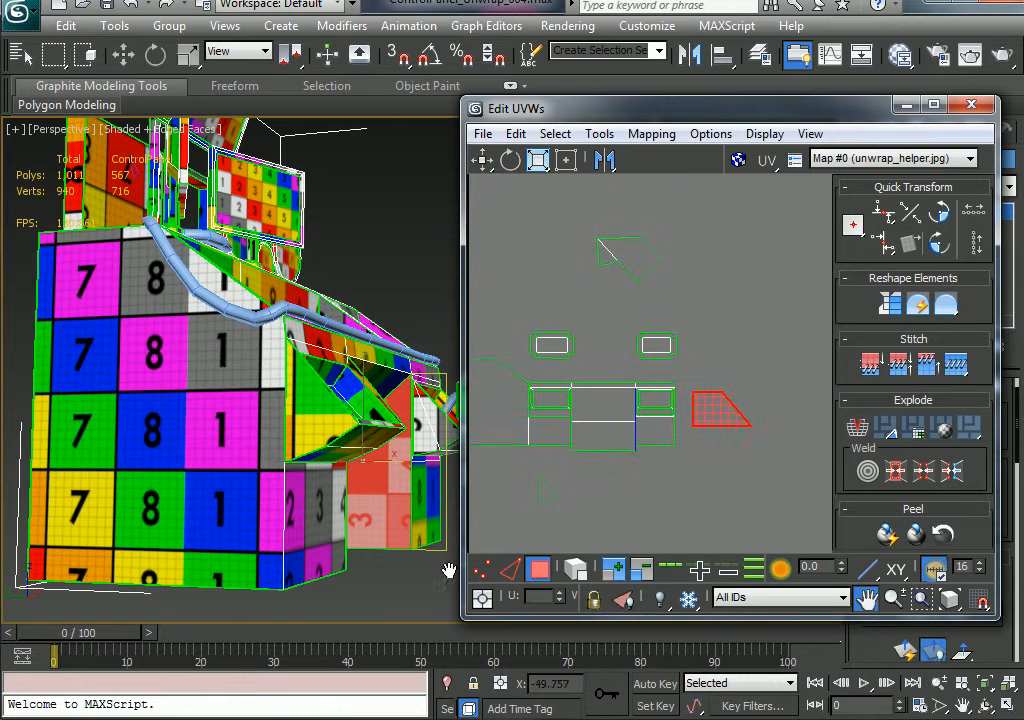
drag(710, 411, 700, 256)
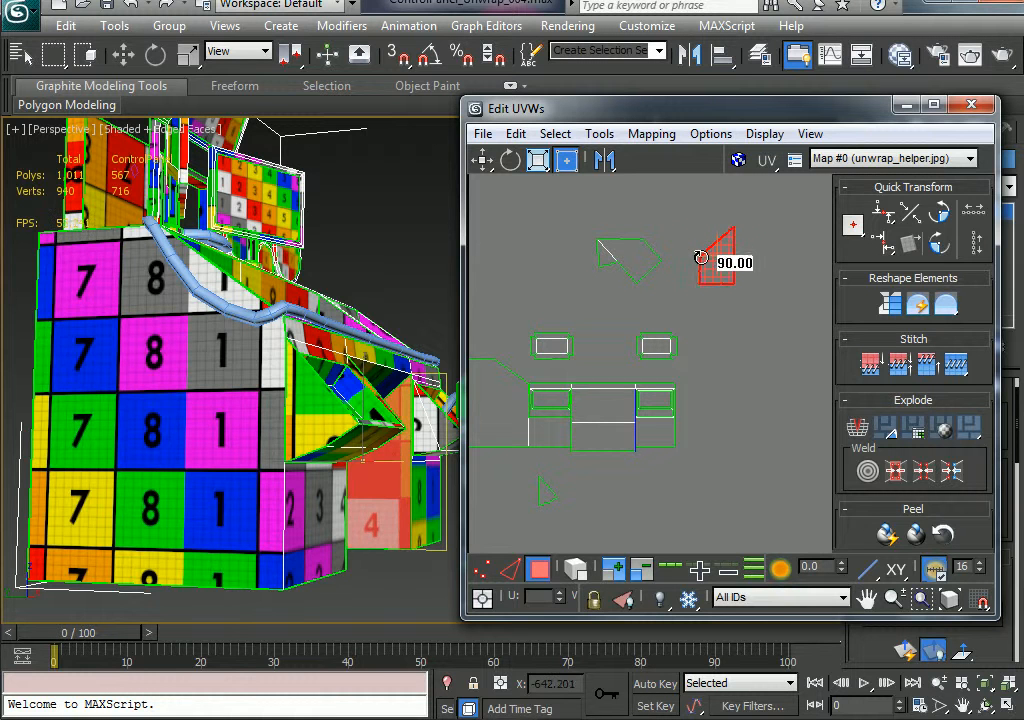
- Rotate the first side wall shell upright, place it directly beside the opposite side wall shell, and clear the selection
drag(665, 218, 585, 297)
alt+middle_drag(307, 473, 25, 486)
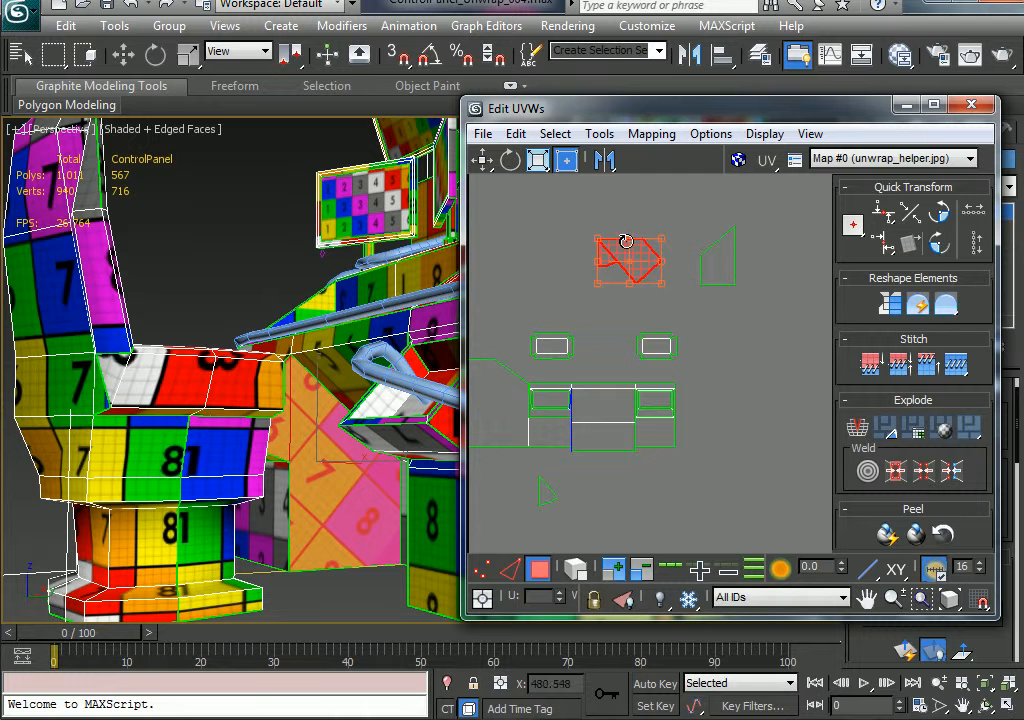
drag(626, 241, 656, 223)
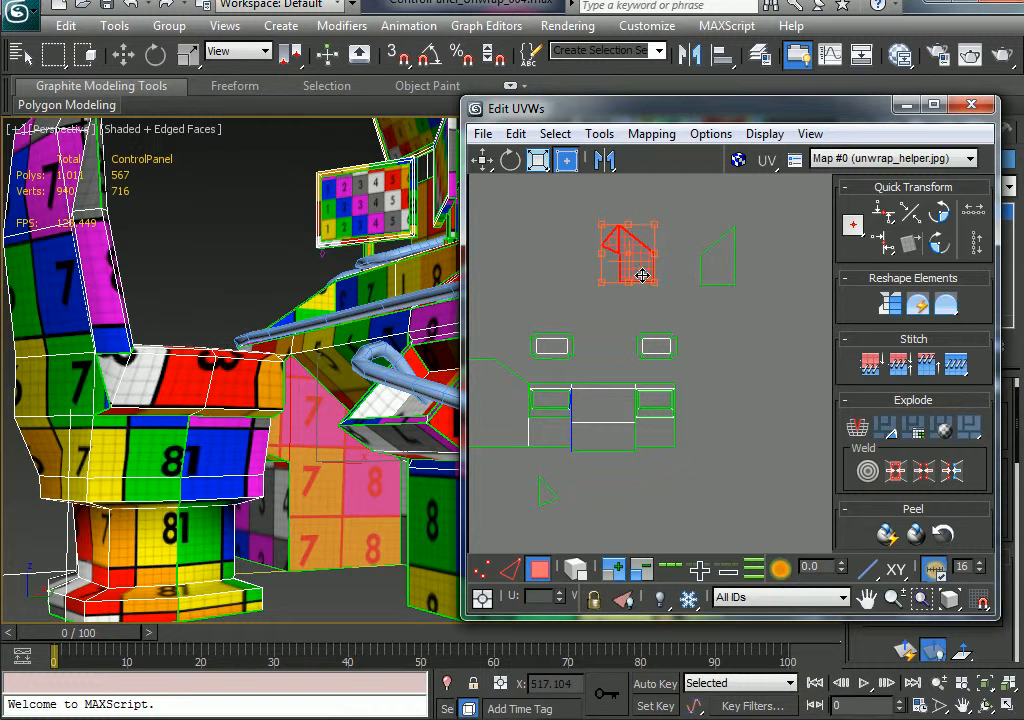
drag(642, 275, 689, 277)
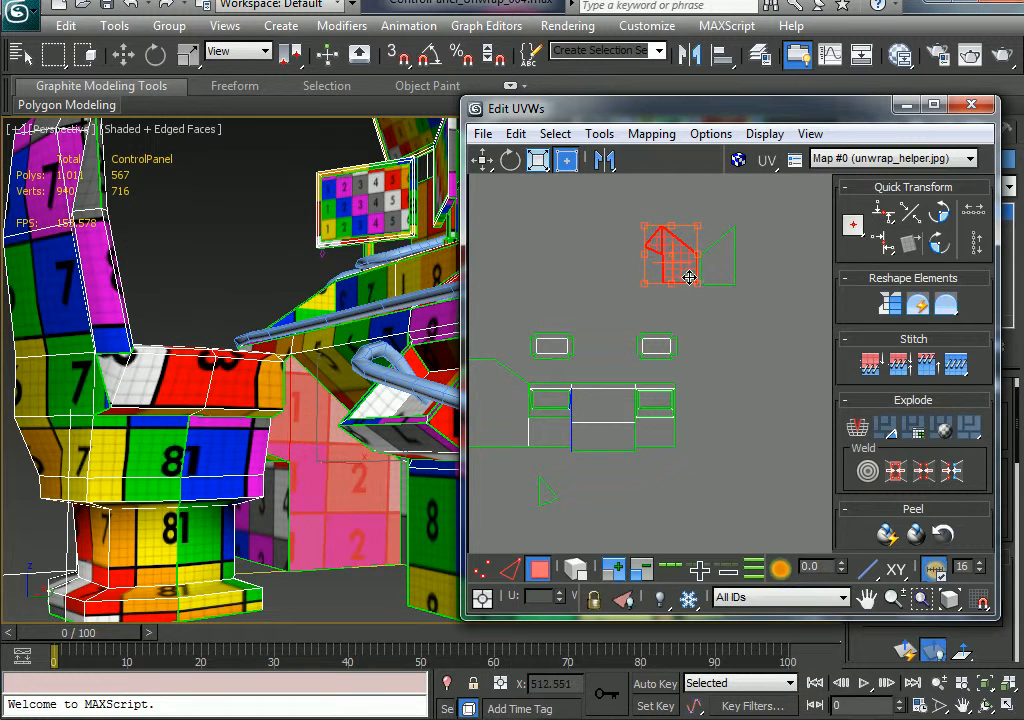
click(730, 326)
- Try to stitch the neighbouring console surface onto the middle section of the front strip's upper edge
alt+middle_drag(355, 448, 260, 484)
scroll(245, 475, up, 2)
click(727, 386)
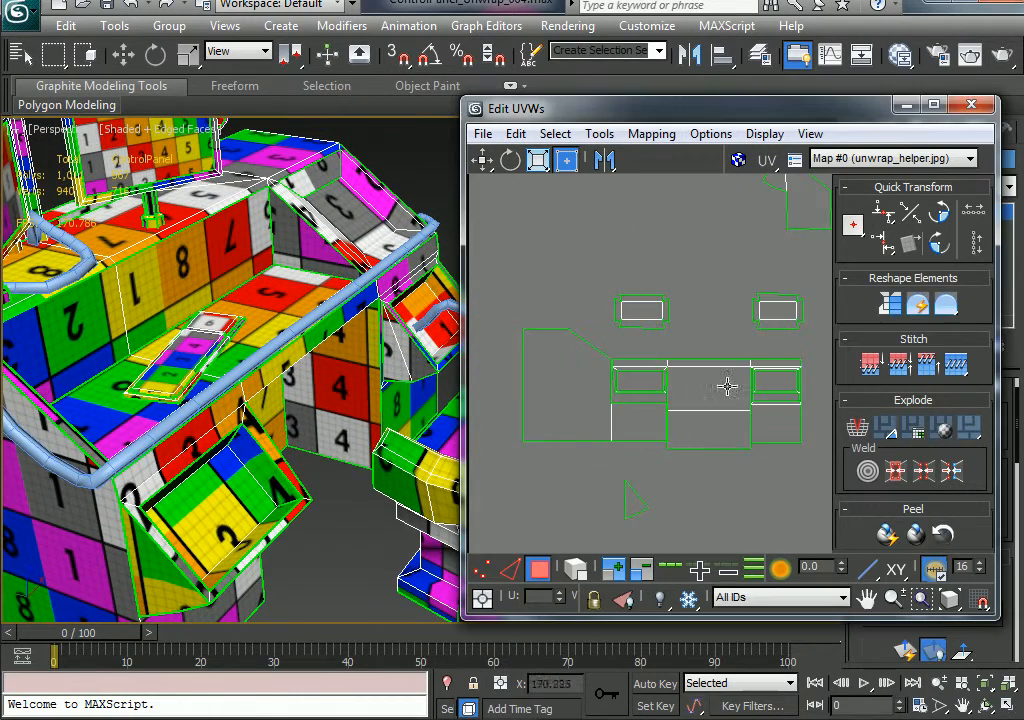
scroll(727, 386, up, 2)
middle_drag(727, 386, 725, 385)
key(2)
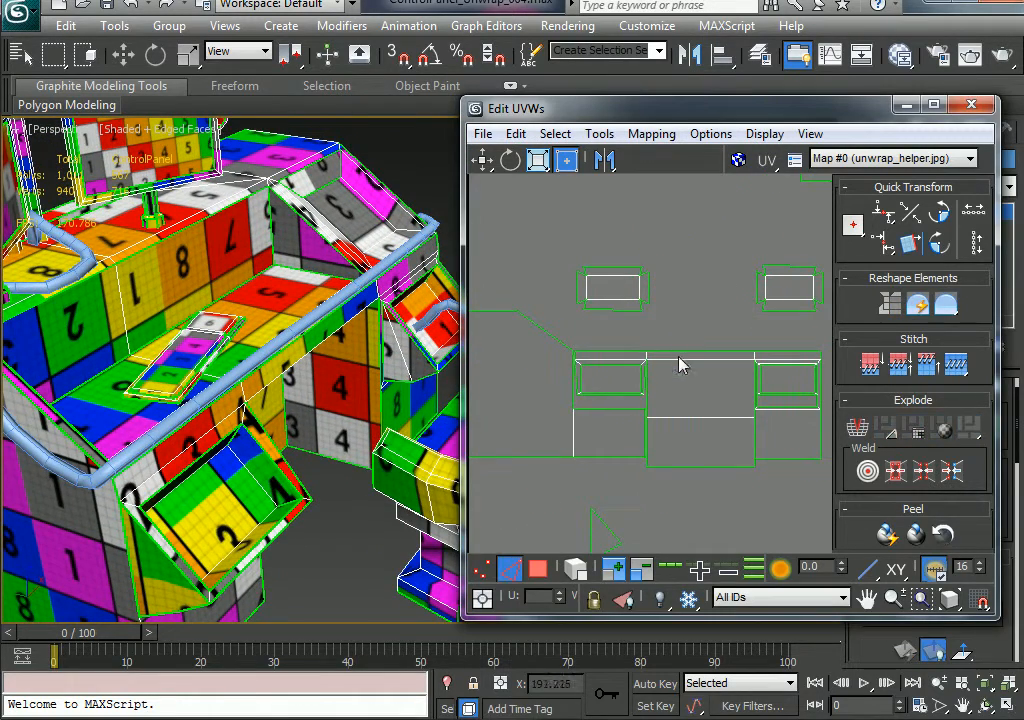
click(677, 351)
right_click(677, 350)
click(605, 432)
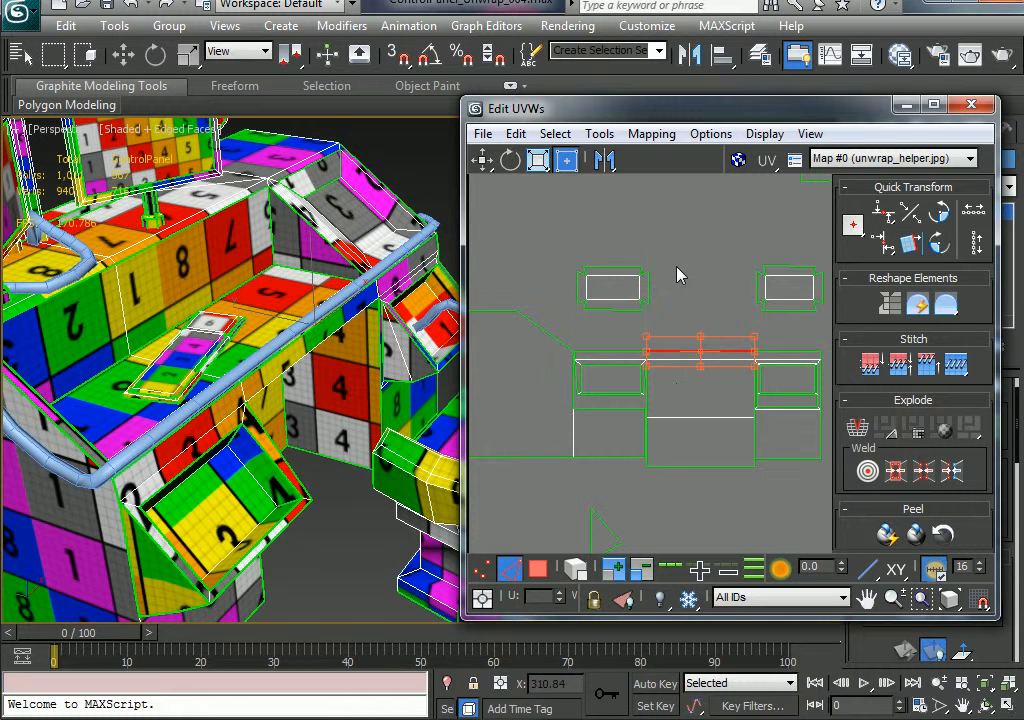
- Move both tray interior shells below the console shells and stitch the worktop shell onto the front strip's middle upper edge
scroll(679, 274, down, 2)
drag(606, 307, 681, 473)
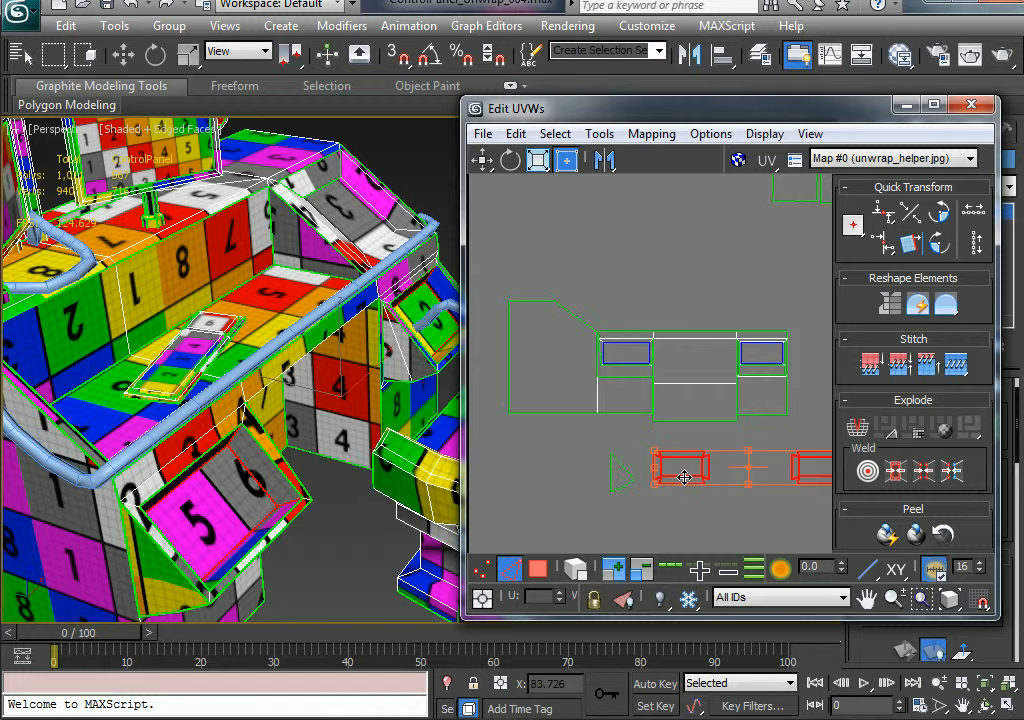
click(687, 326)
right_click(686, 331)
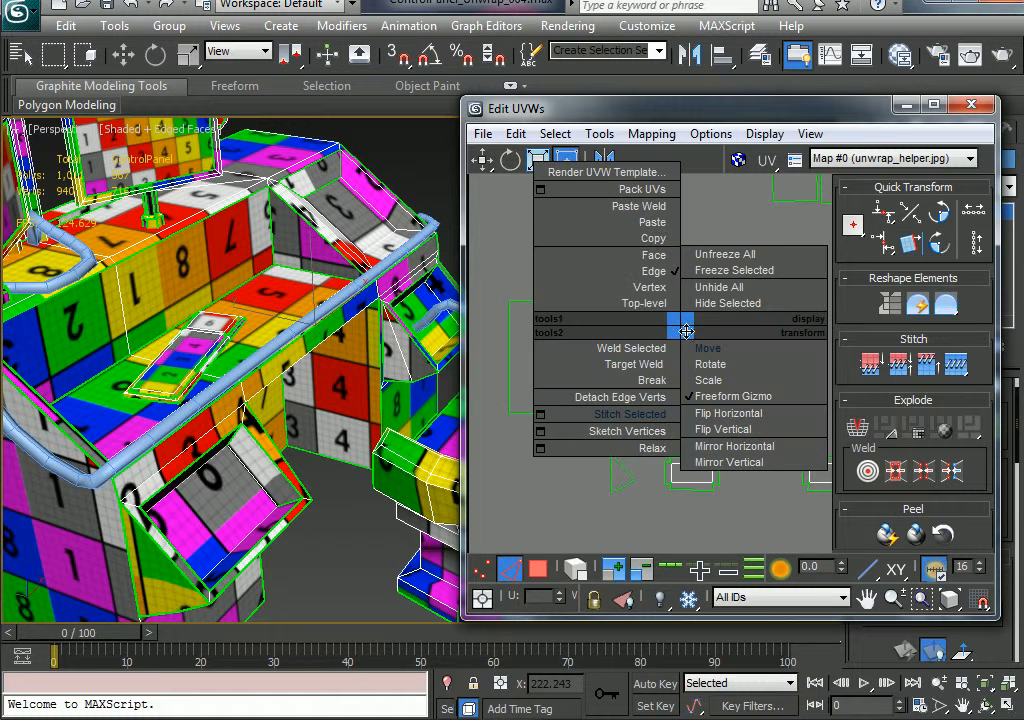
click(617, 395)
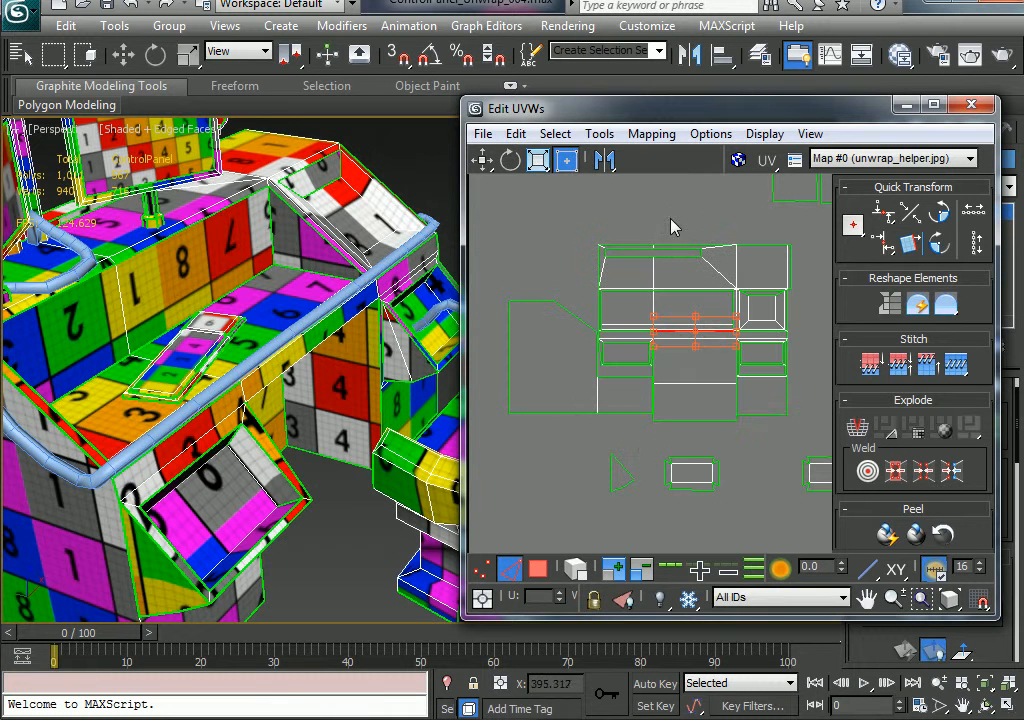
- Stitch the front strip's remaining upper edges above both trays to the worktop shell
scroll(652, 356, up, 3)
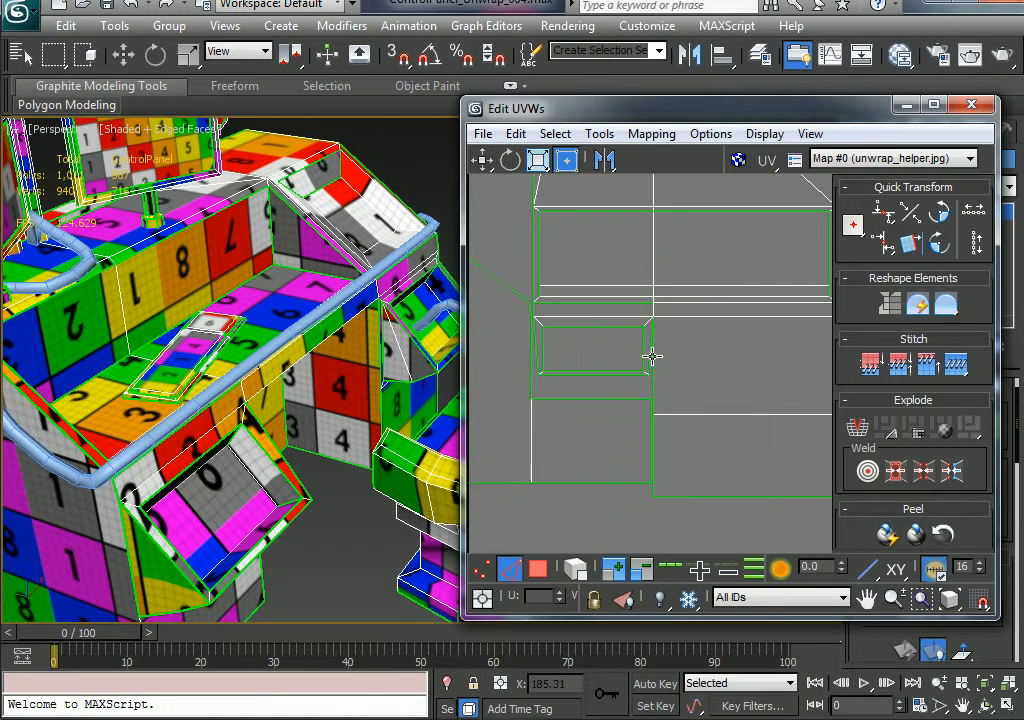
click(588, 302)
right_click(585, 300)
click(562, 381)
middle_drag(742, 340, 556, 372)
click(686, 336)
right_click(686, 336)
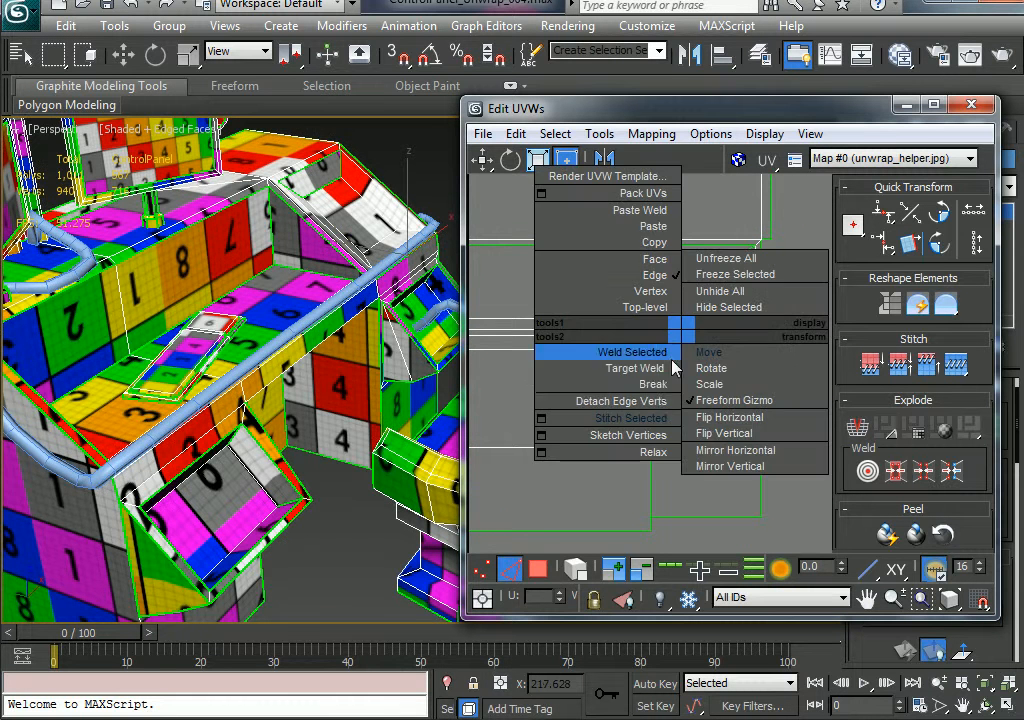
click(645, 418)
middle_drag(567, 354, 691, 385)
scroll(714, 338, down, 2)
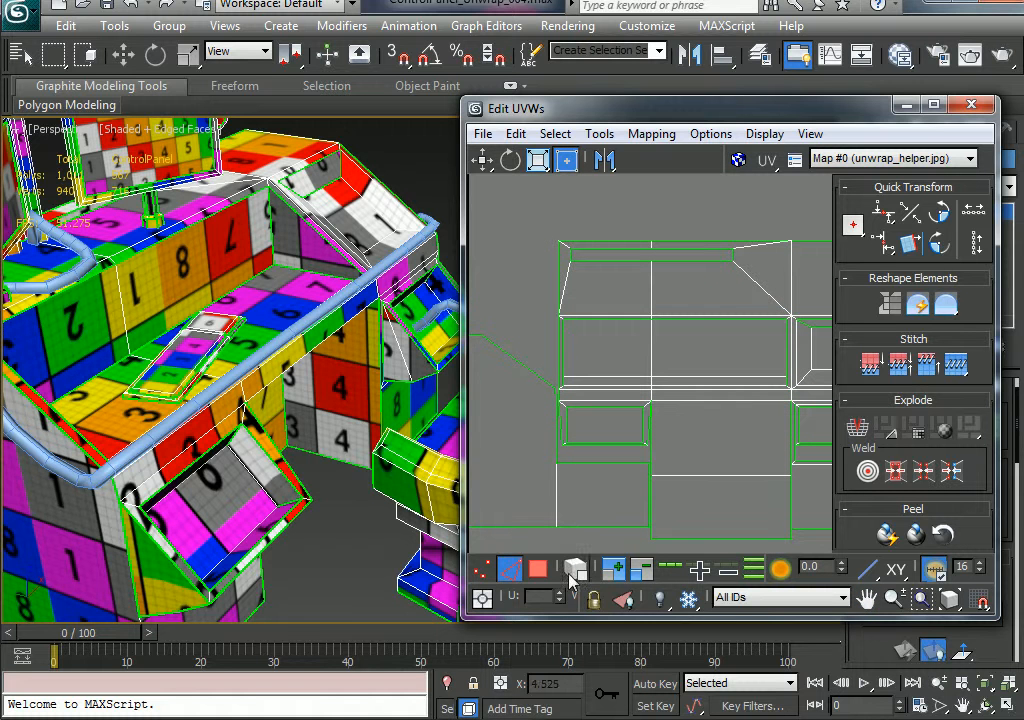
- Examine how the worktop, back wall and narrow ledge faces correspond between the model and the UV layout
click(538, 568)
click(640, 351)
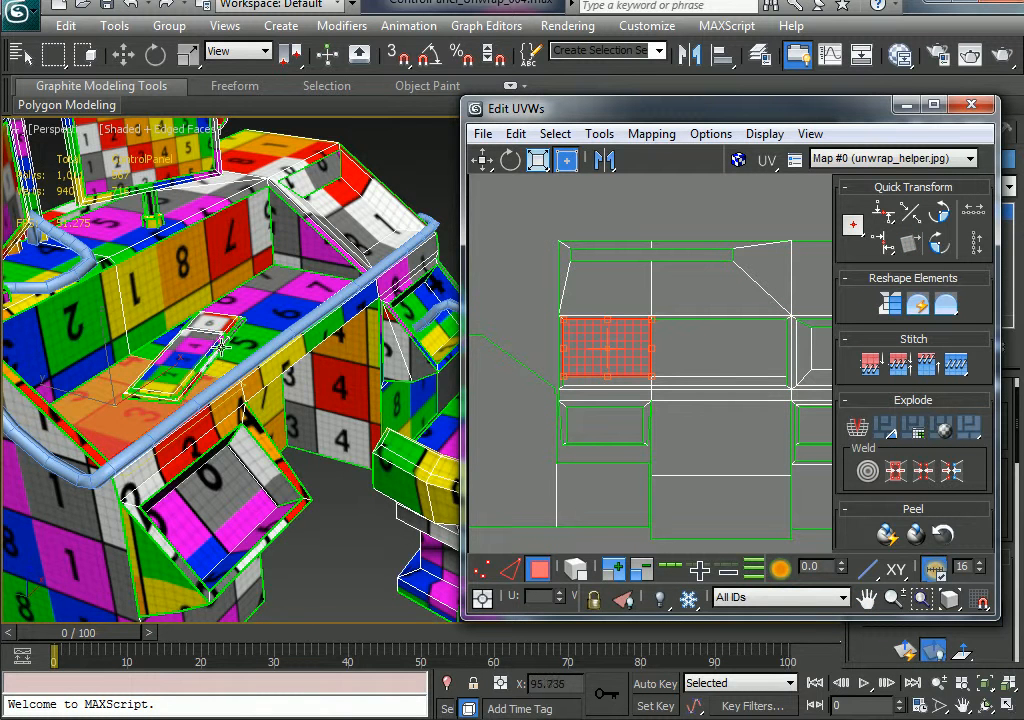
click(73, 320)
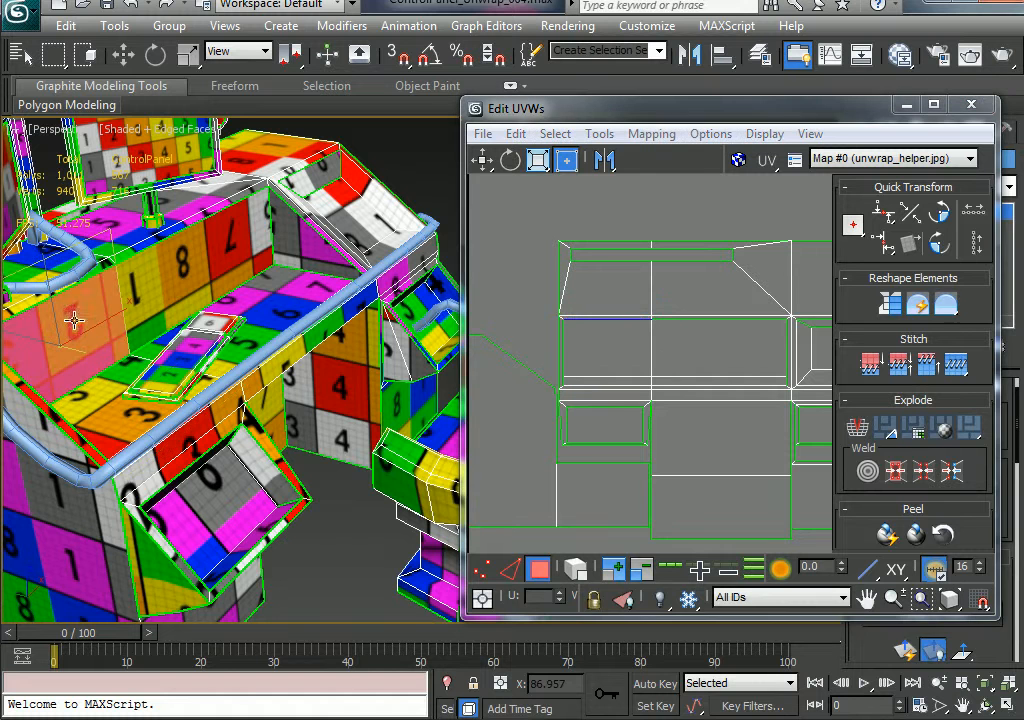
click(150, 292)
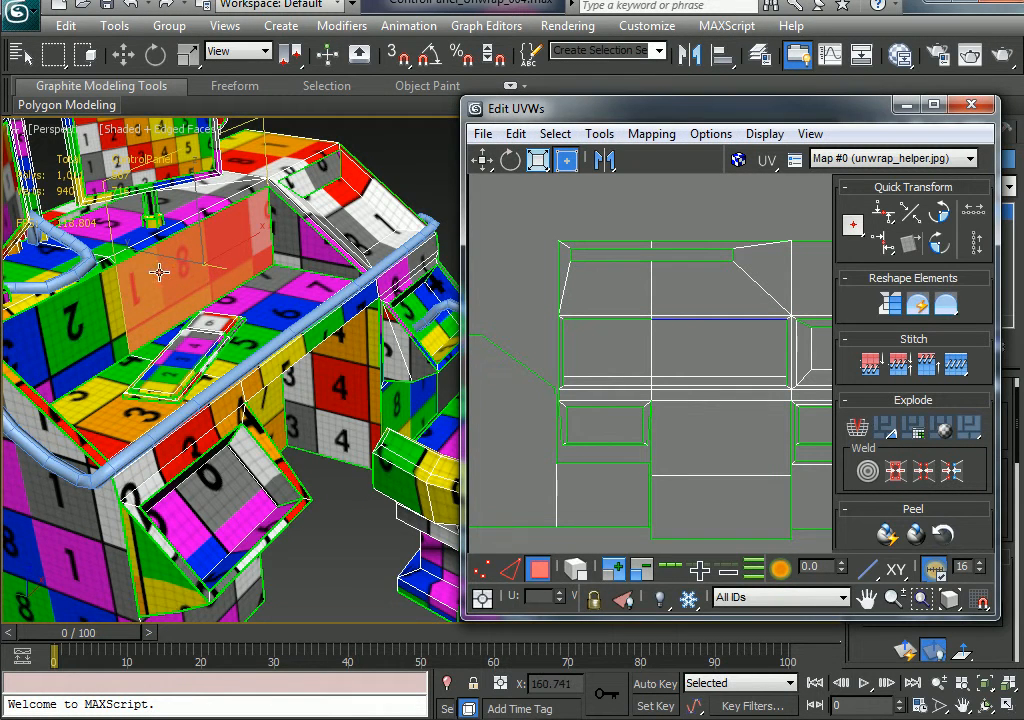
middle_drag(162, 265, 222, 331)
click(612, 209)
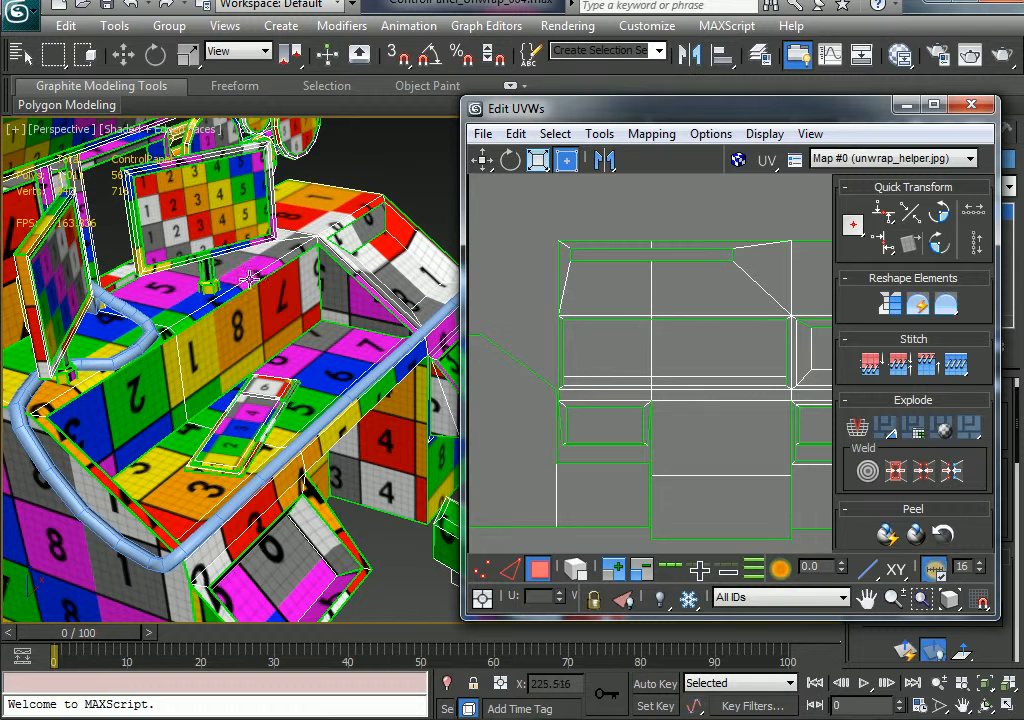
click(215, 304)
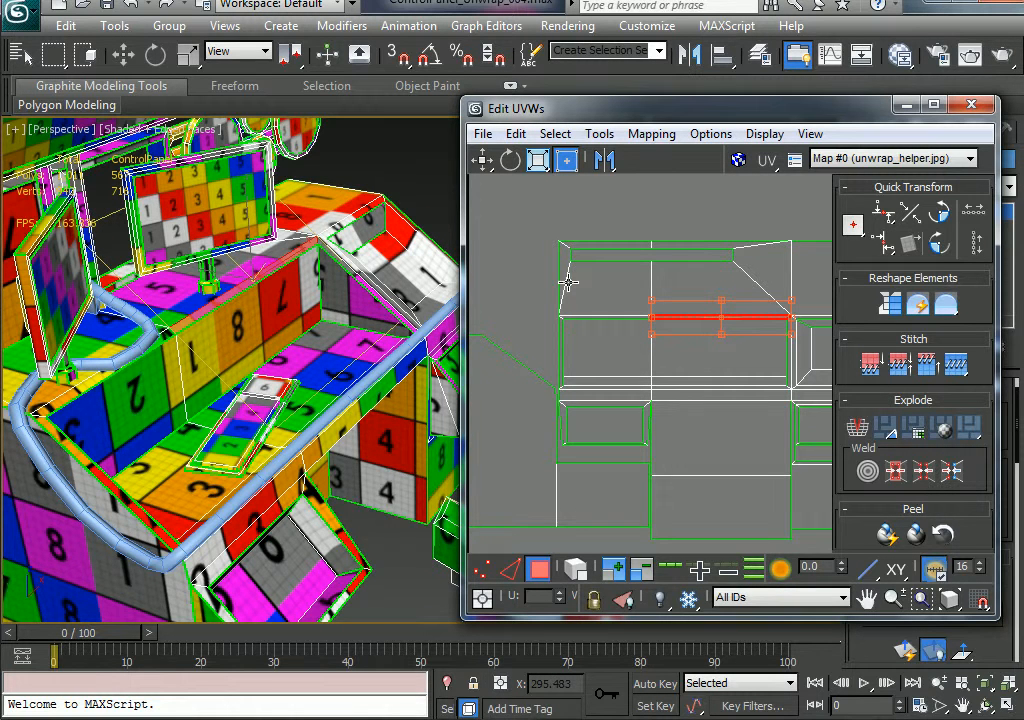
- Move the console's whole top surface shell upward, clear of the worktop and front strip shells, and clear the selection
middle_drag(588, 285, 512, 313)
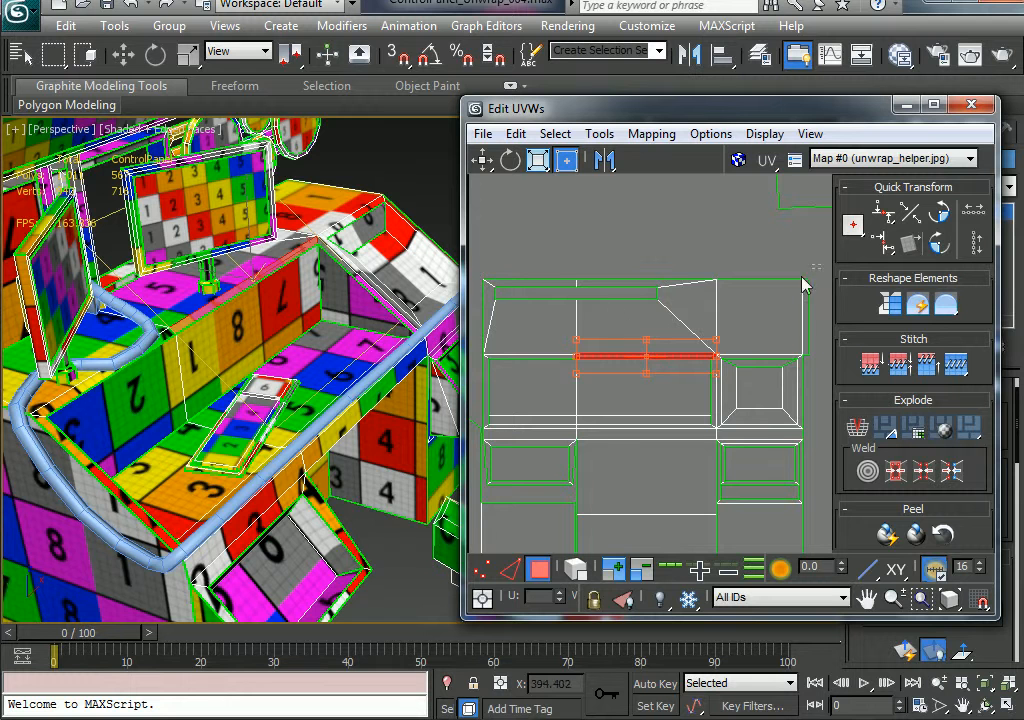
drag(806, 286, 490, 334)
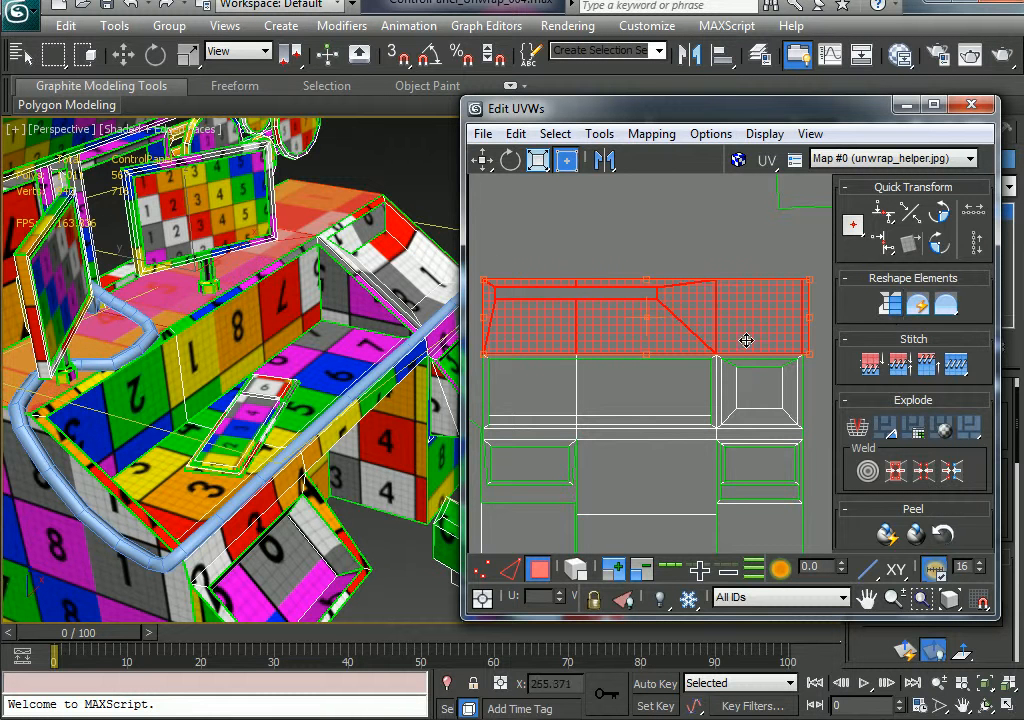
drag(745, 340, 735, 265)
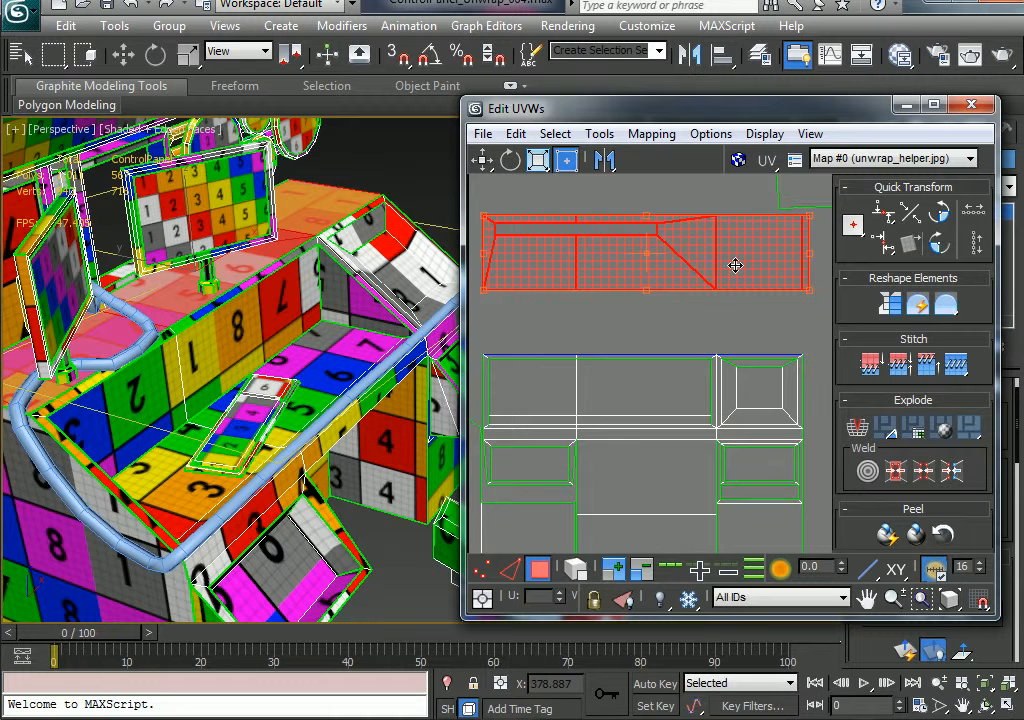
click(745, 330)
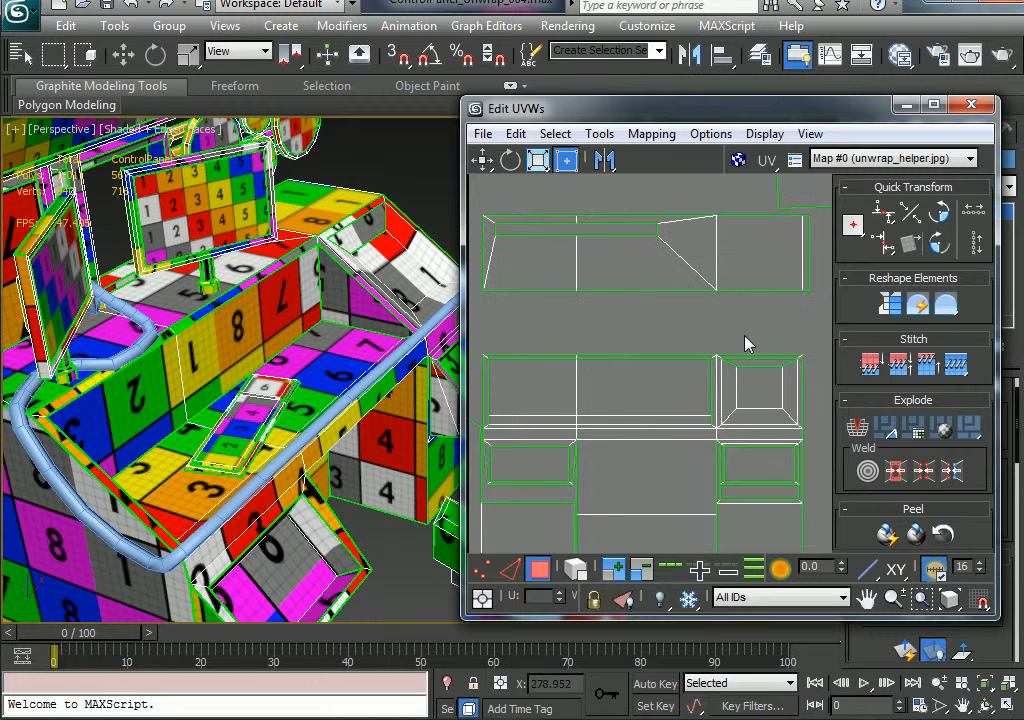
- Examine which shell edges match the worktop's upper boundary and the lower edge of the back wall
click(511, 574)
click(615, 354)
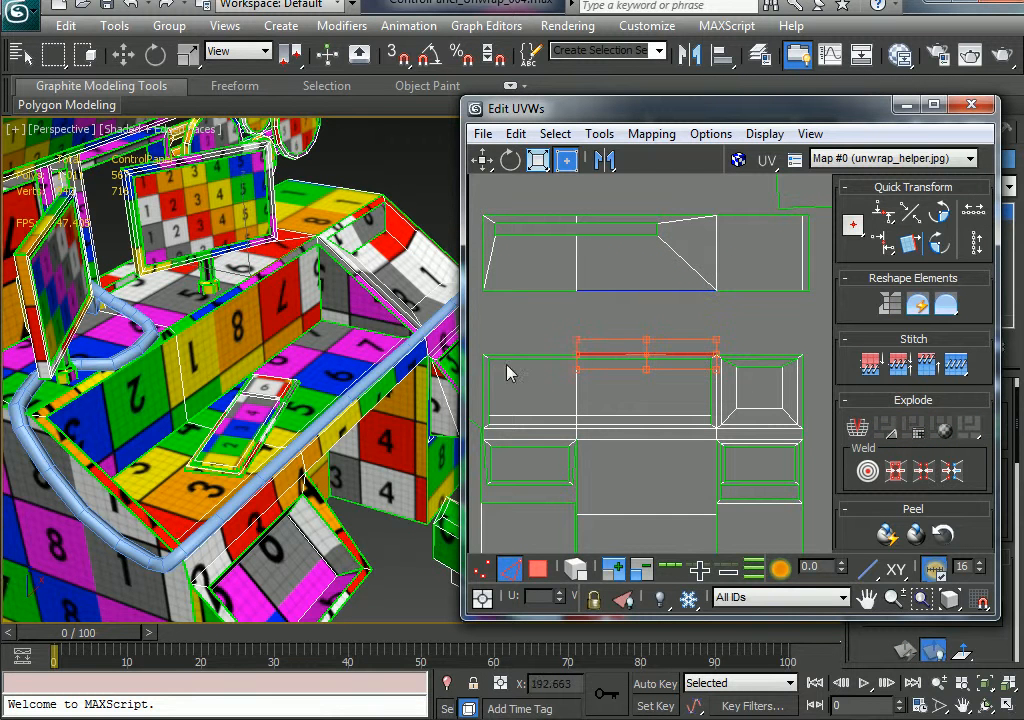
click(278, 356)
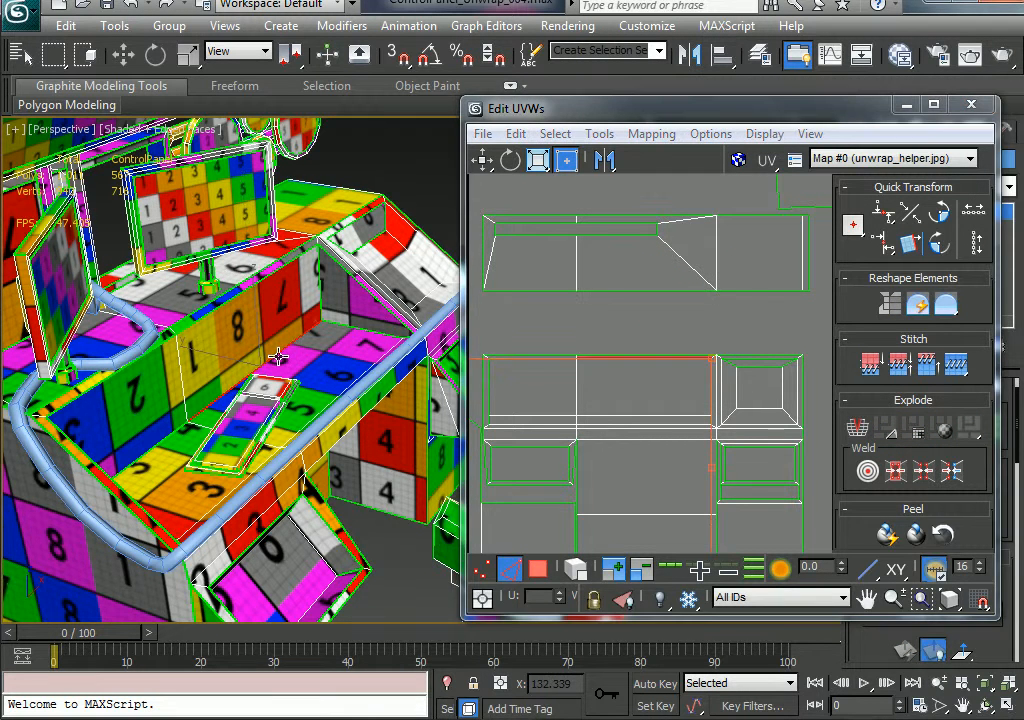
scroll(690, 408, up, 3)
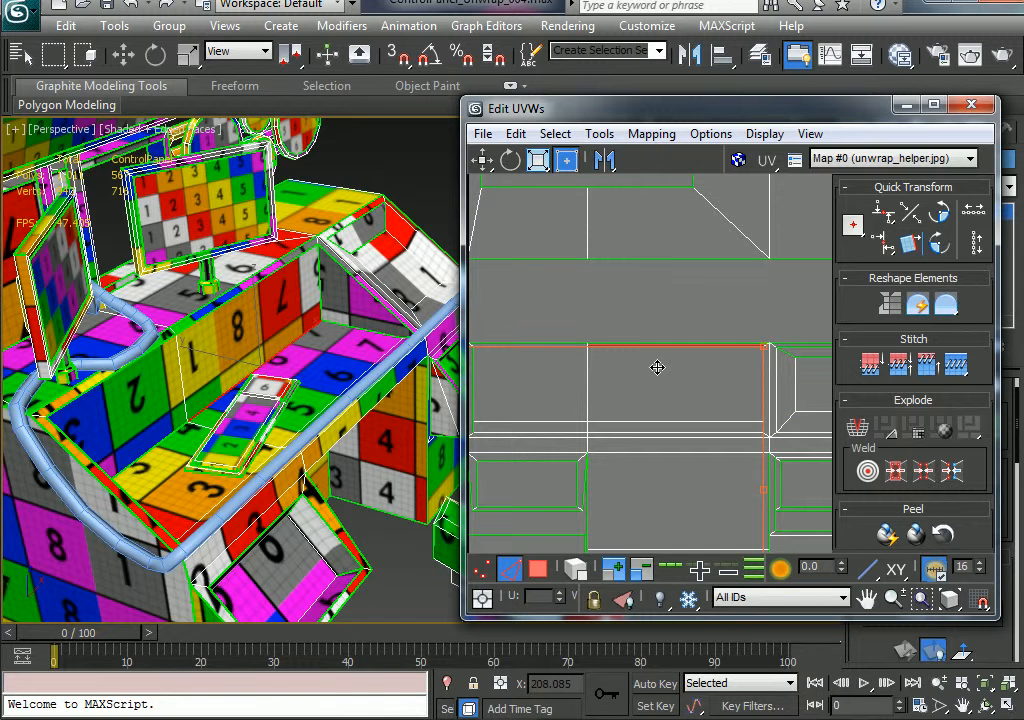
scroll(632, 360, down, 1)
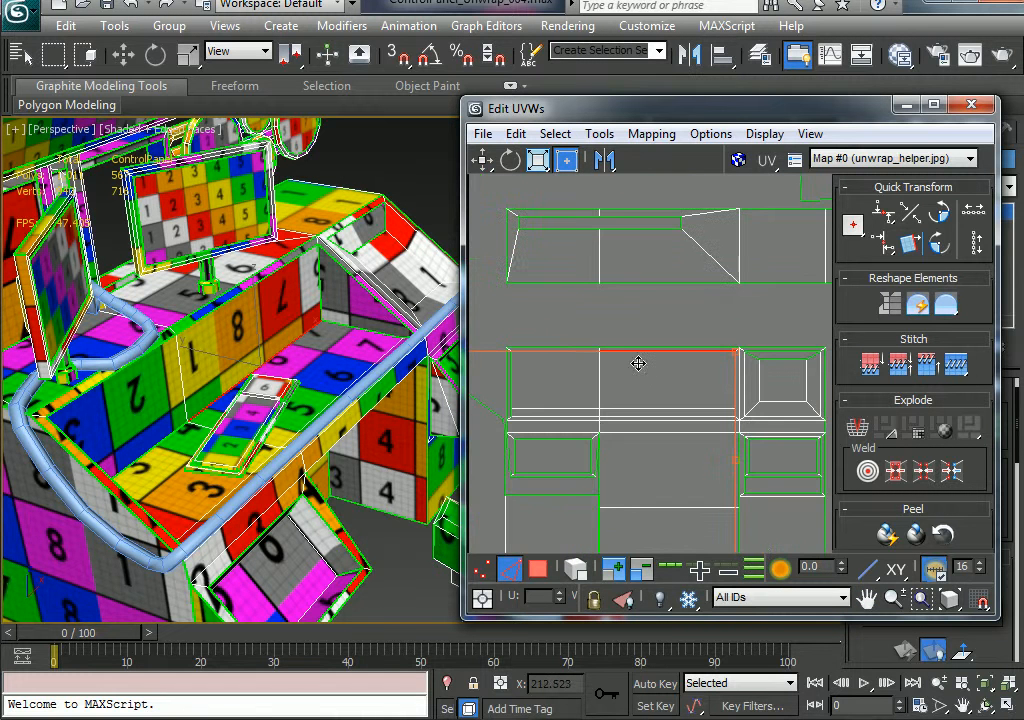
middle_drag(565, 410, 588, 418)
- Move the narrow ledge faces from above the worktop up against the lower edge of the console's top surface shell
click(537, 578)
middle_drag(644, 377, 612, 375)
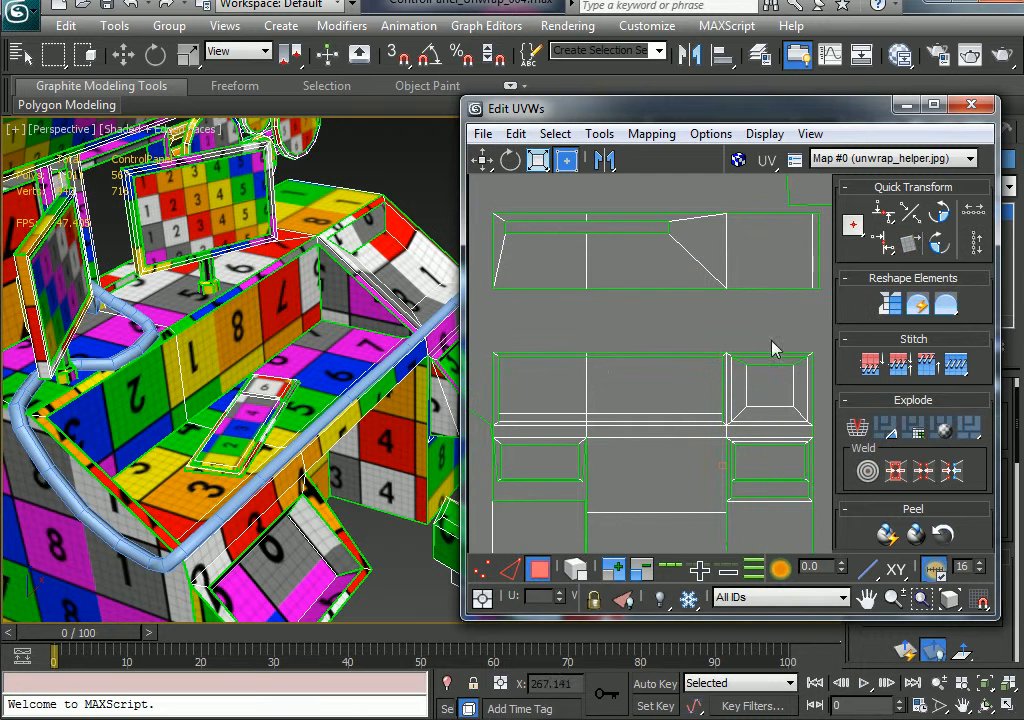
drag(715, 338, 514, 365)
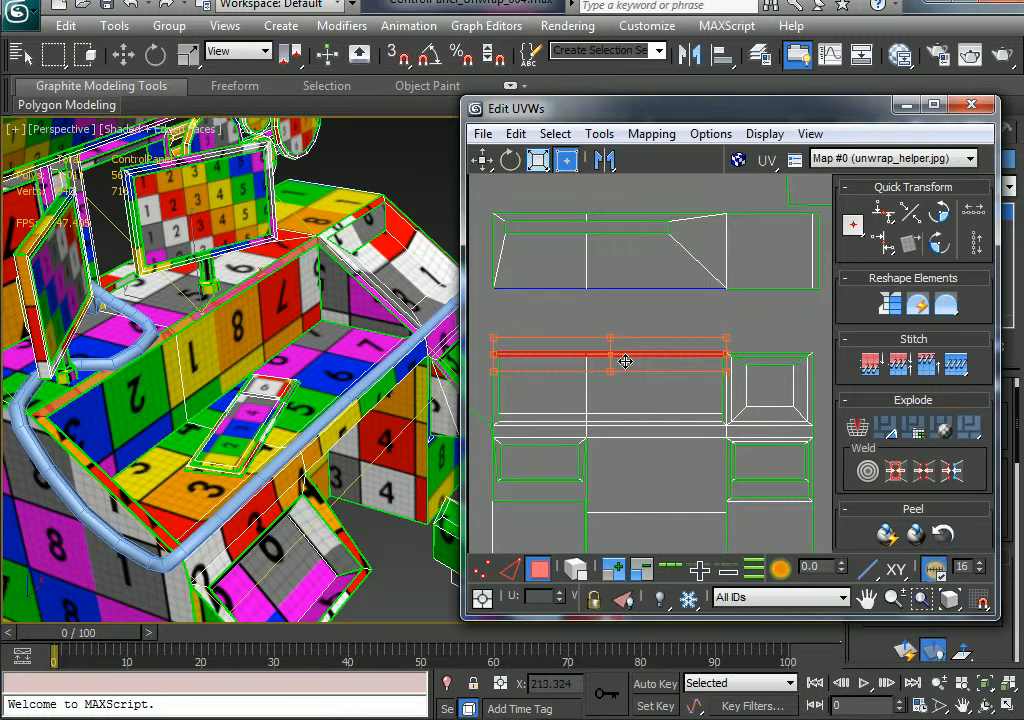
alt+middle_drag(199, 341, 152, 337)
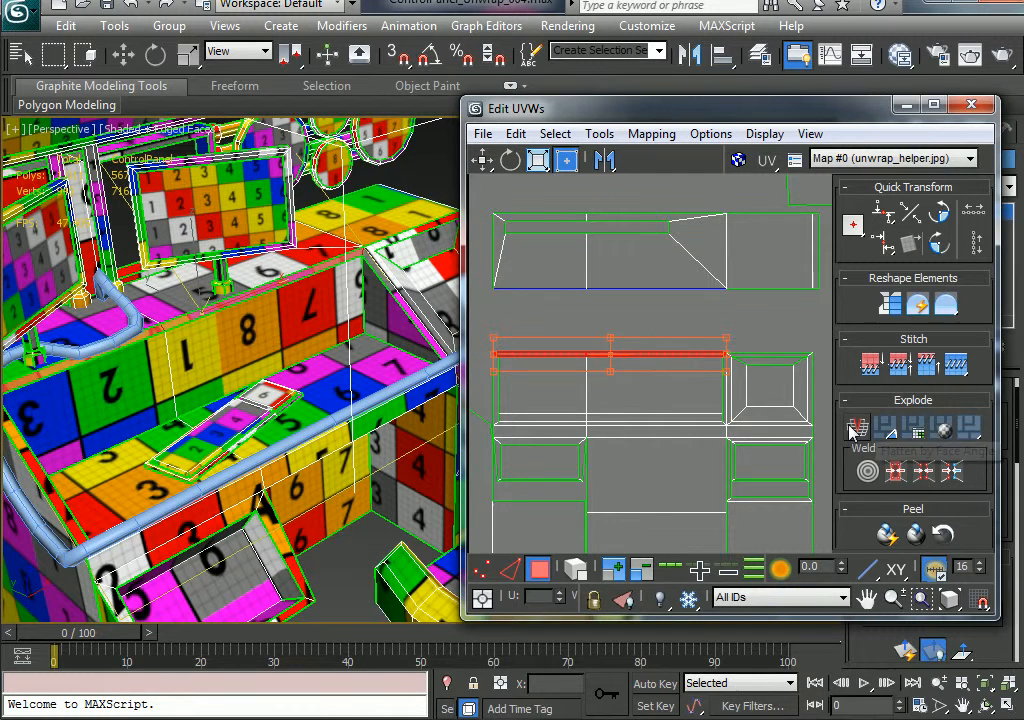
drag(644, 355, 638, 294)
click(651, 333)
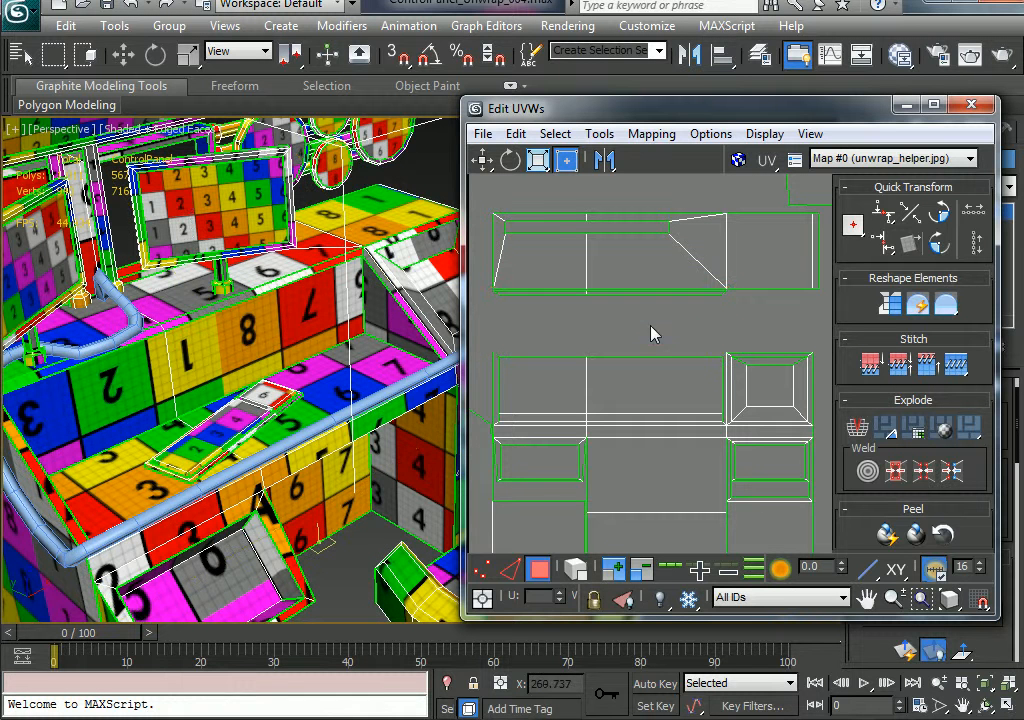
- Stitch the middle section of the top surface shell's lower edge to the narrow ledge shell and clear the selection
click(509, 568)
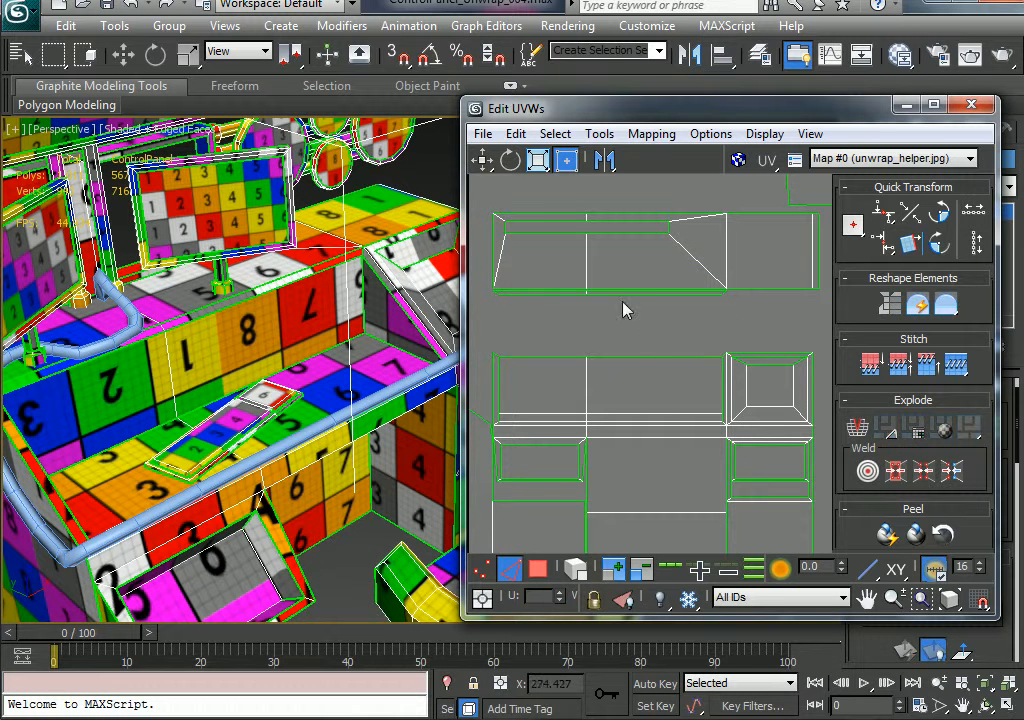
click(622, 290)
right_click(612, 293)
click(530, 304)
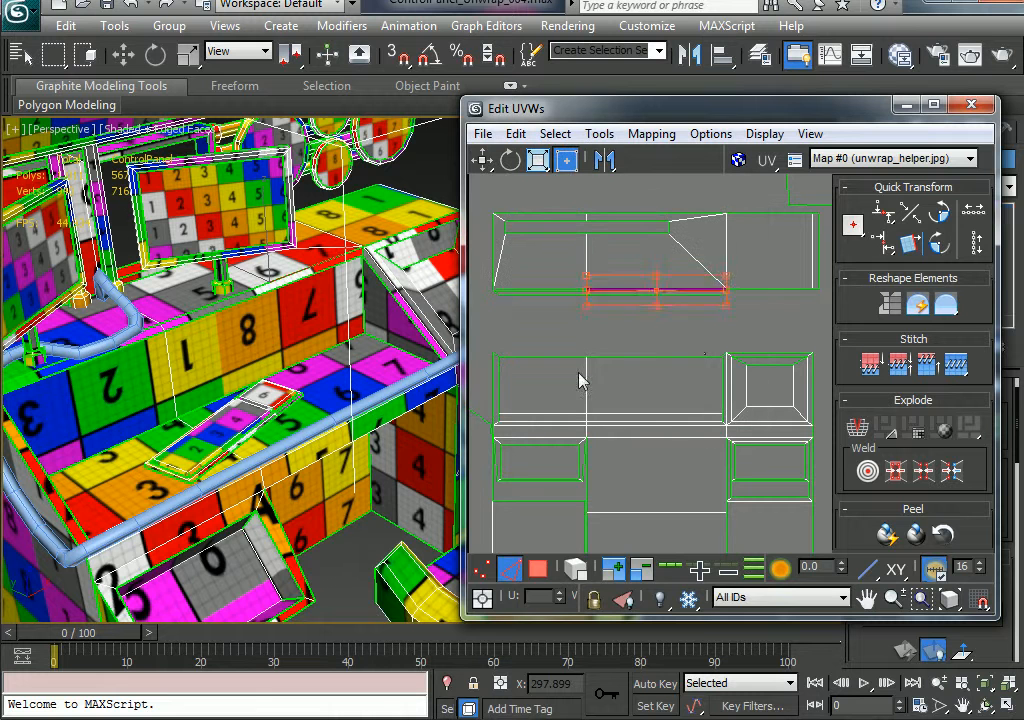
click(697, 350)
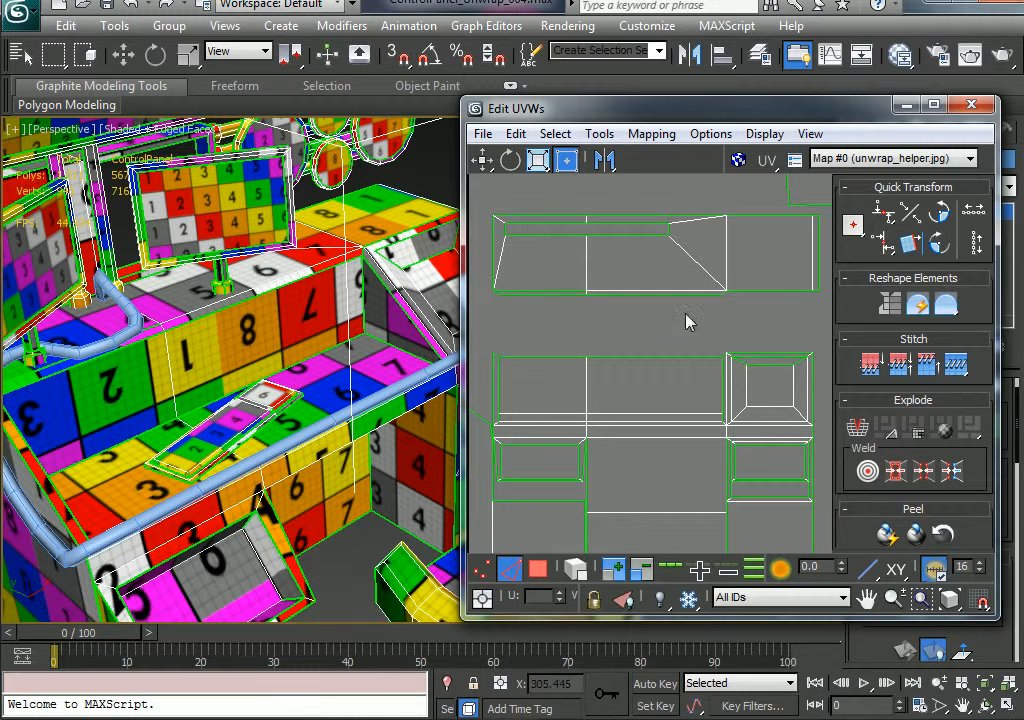
- Stitch the back wall shell onto the middle section of the worktop's rear edge and clear the selection
click(632, 358)
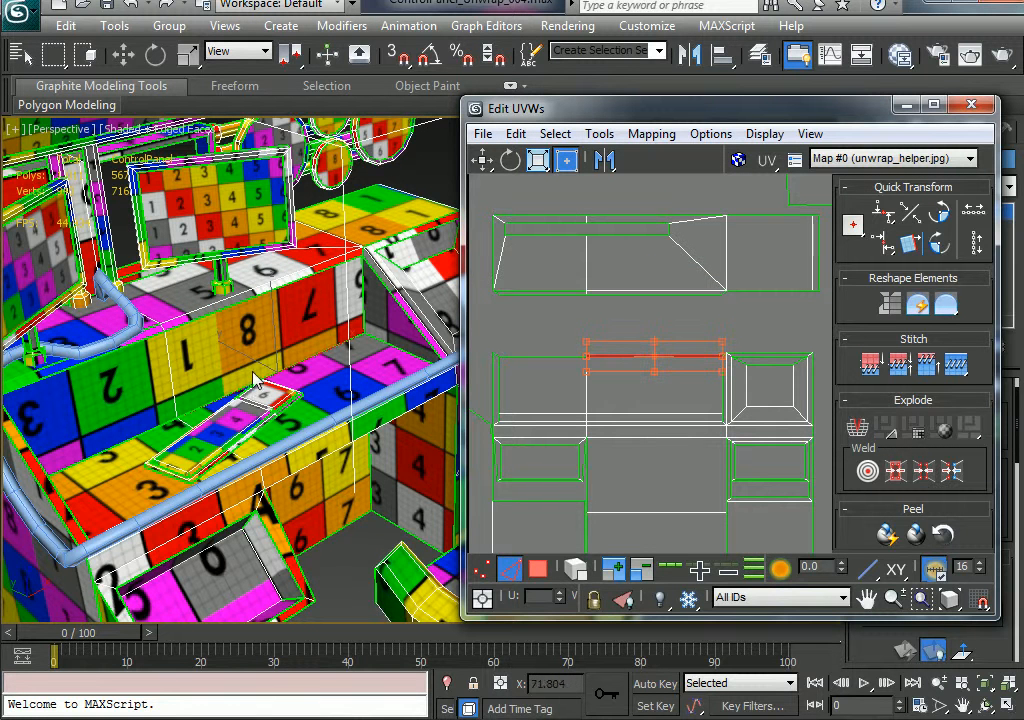
right_click(614, 355)
click(545, 419)
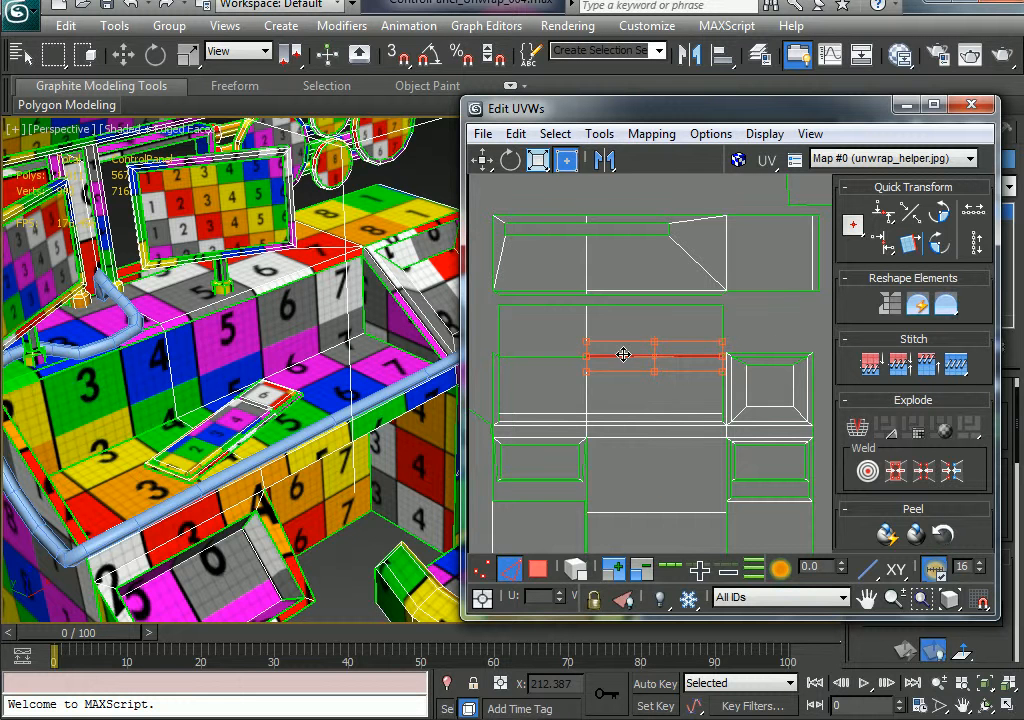
click(769, 314)
- Stitch the middle section of the back wall's upper edge to the narrow ledge and its attached top surface shell
click(651, 304)
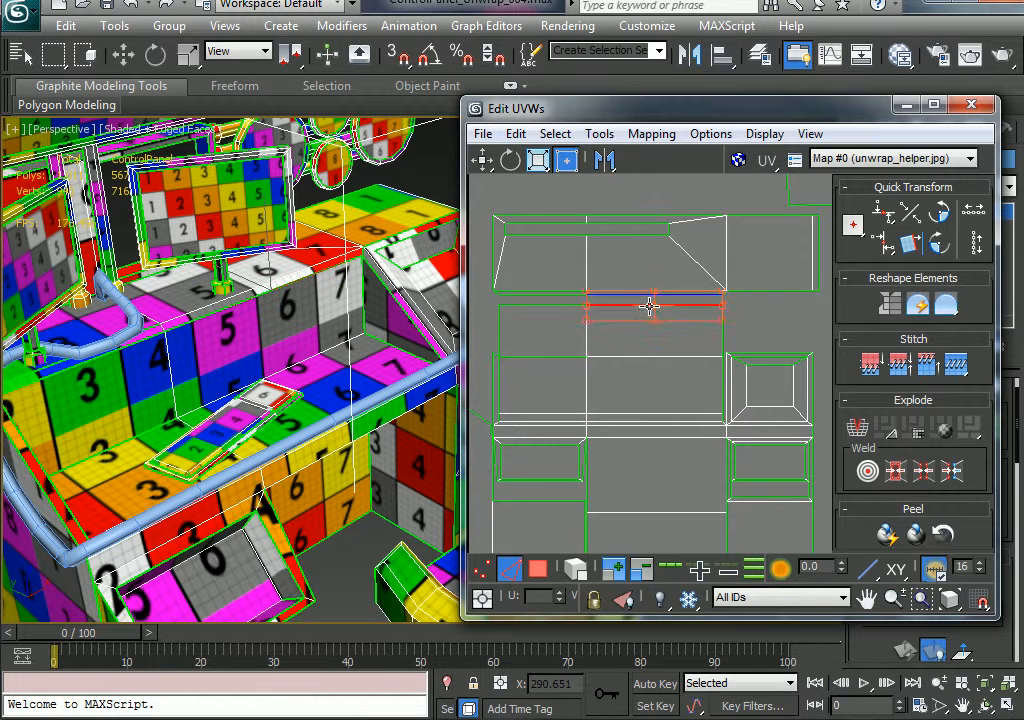
right_click(648, 304)
click(575, 370)
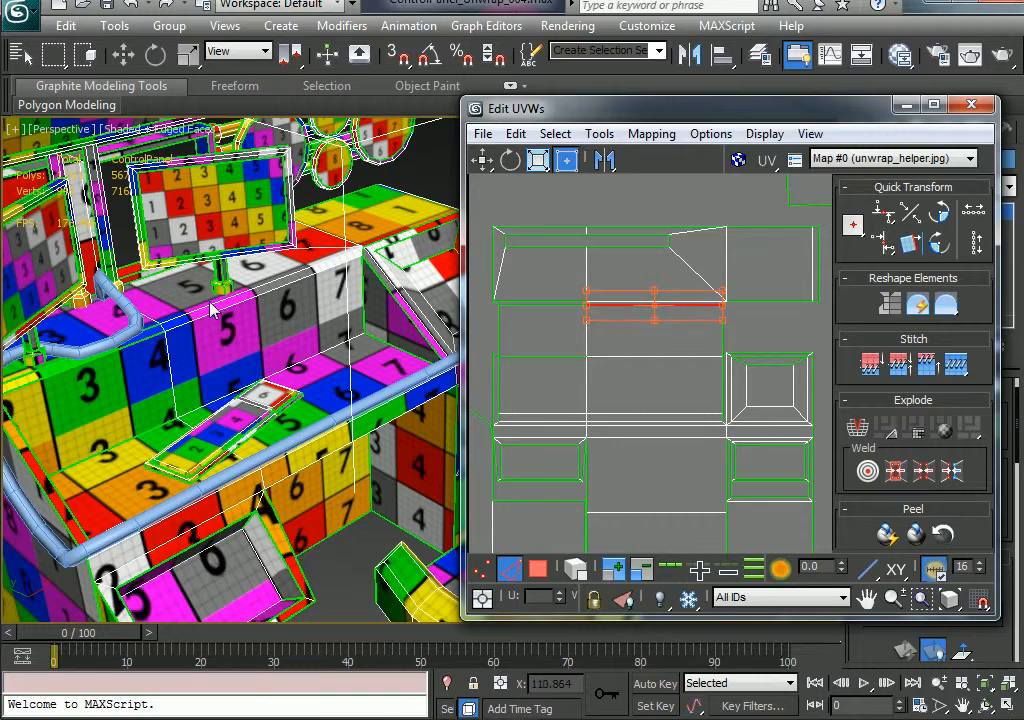
- Examine the recessed panel beside the worktop and its UV shell, growing the selection from its floor face to the surrounding faces
alt+middle_drag(329, 455, 304, 411)
alt+middle_drag(227, 376, 298, 481)
key(z)
alt+middle_drag(284, 395, 308, 402)
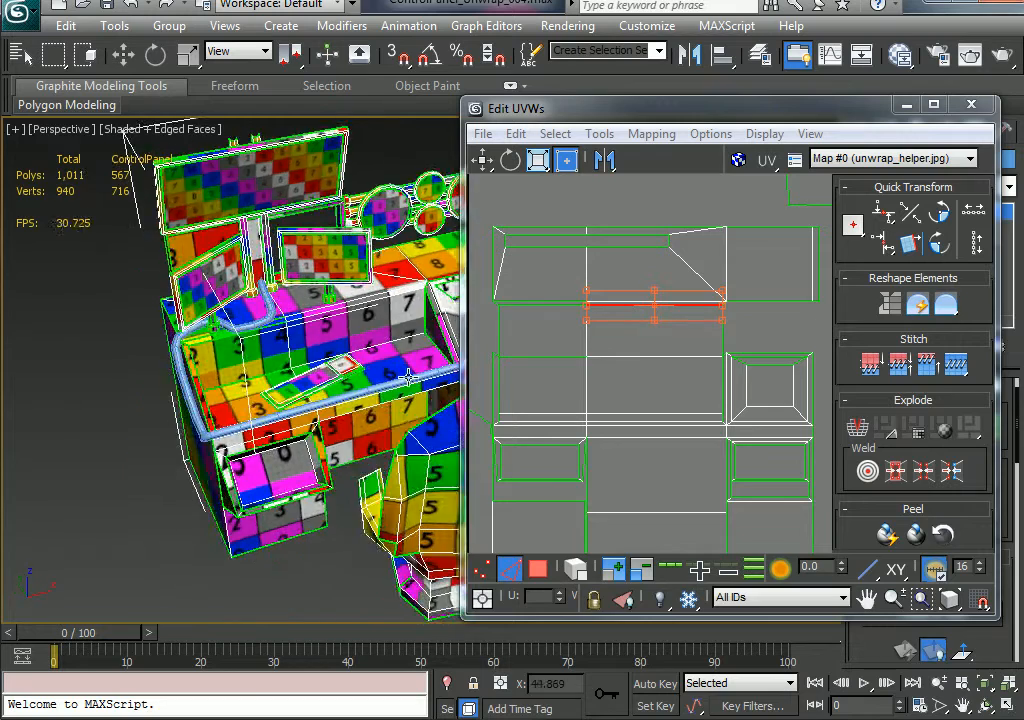
middle_drag(440, 370, 336, 461)
scroll(308, 388, up, 3)
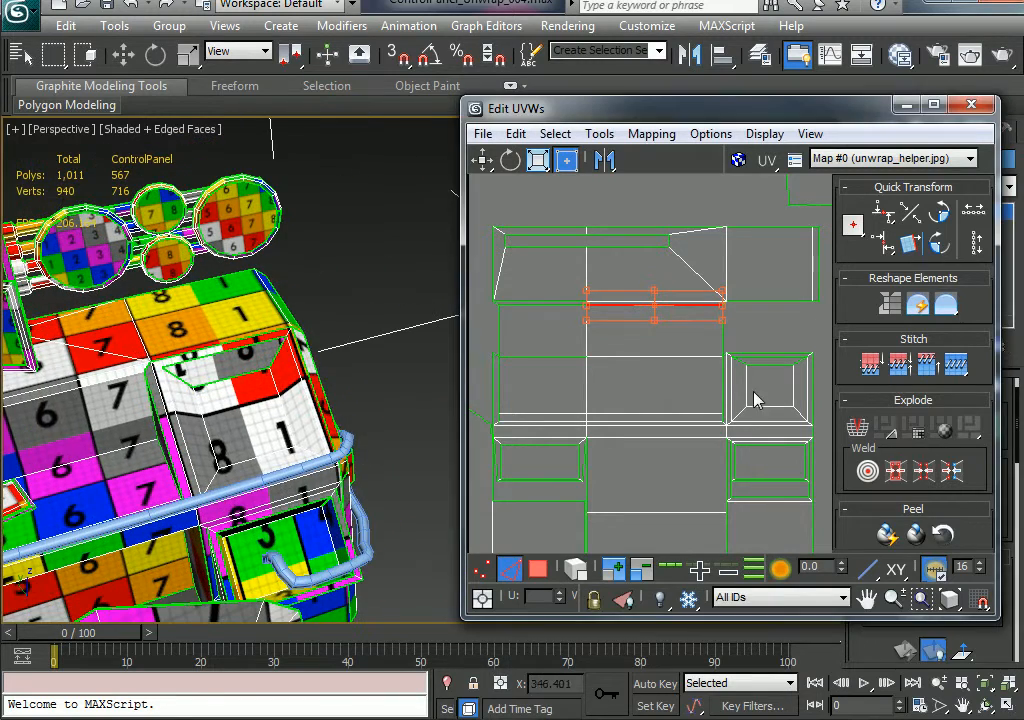
right_click(247, 408)
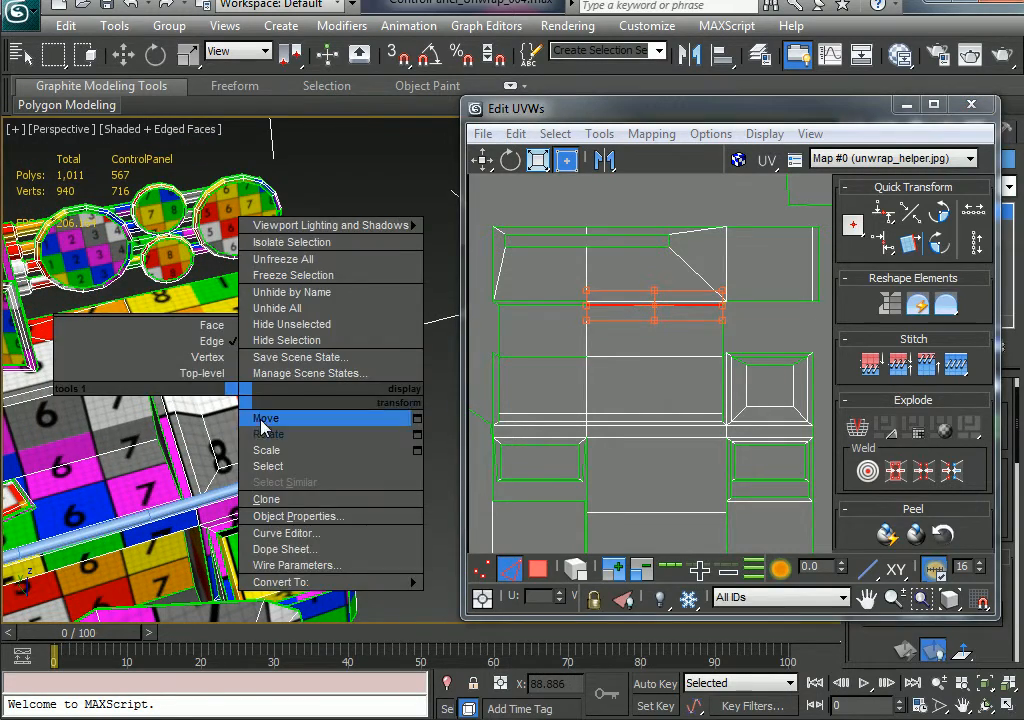
click(215, 328)
click(258, 410)
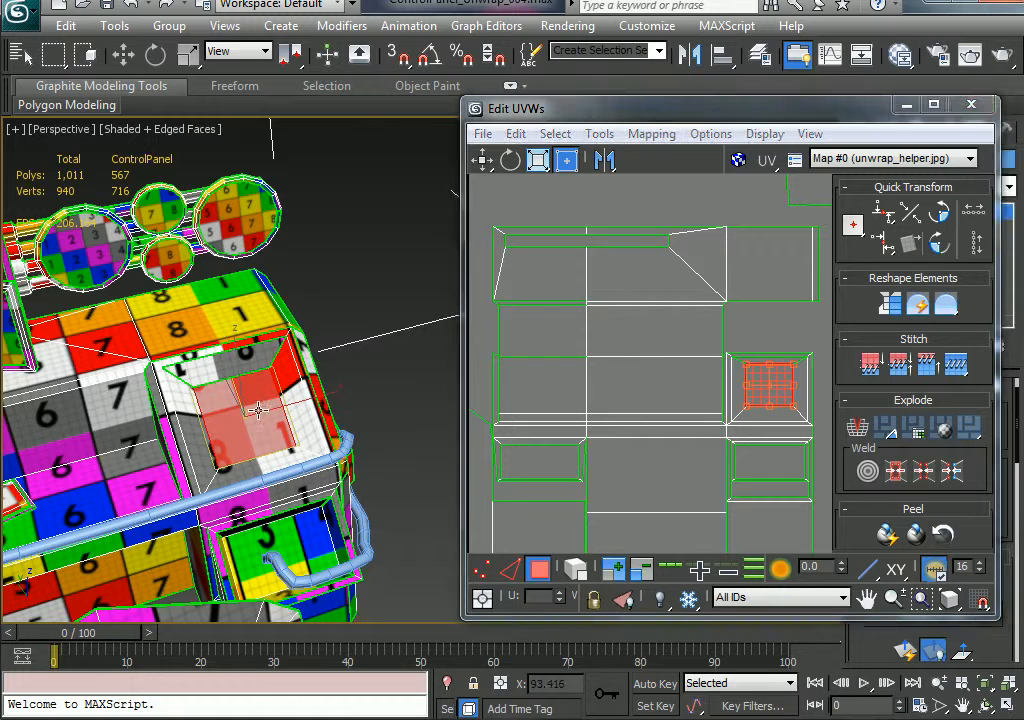
click(613, 570)
scroll(366, 427, up, 5)
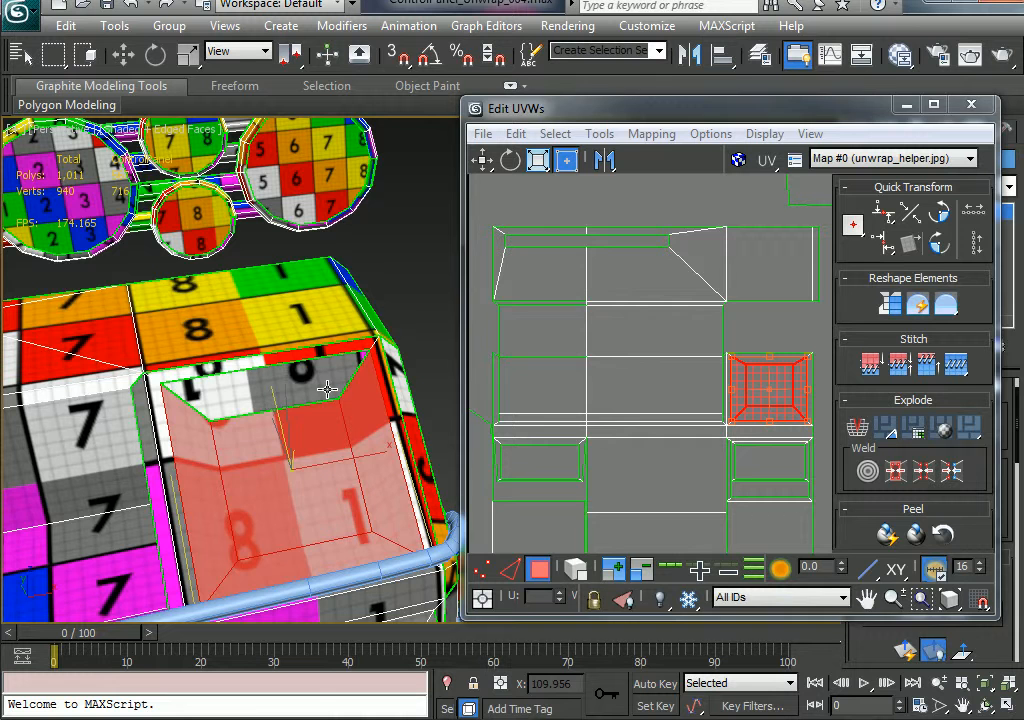
click(782, 343)
- Stitch the recessed panel's detached upper inner wall onto the upper edge of its floor face
scroll(761, 368, up, 5)
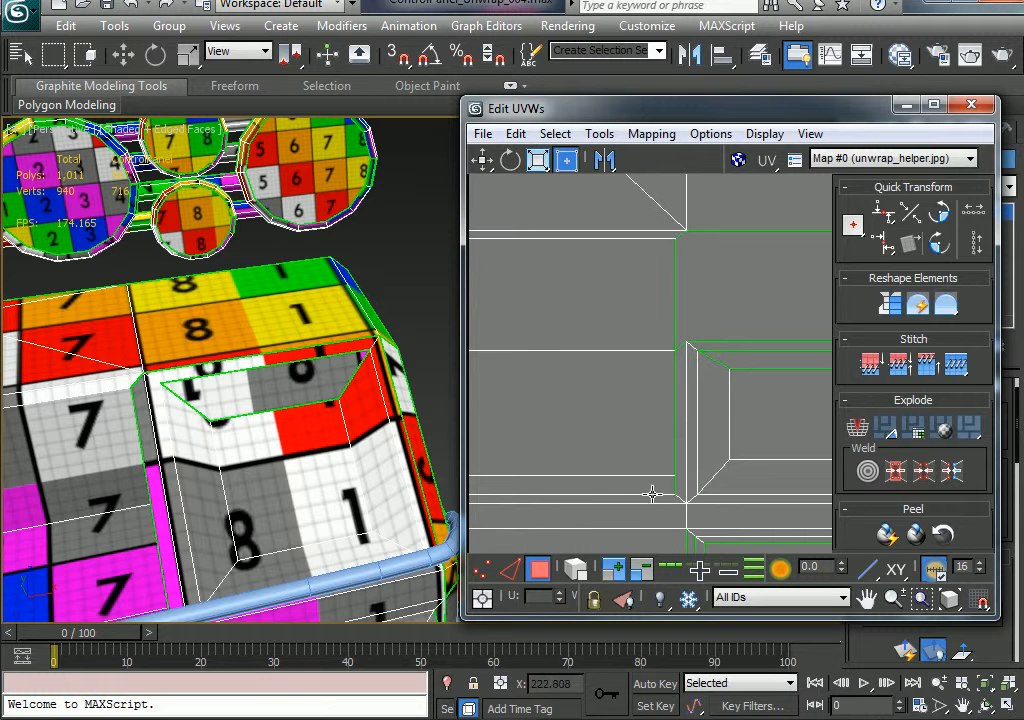
click(510, 568)
click(751, 369)
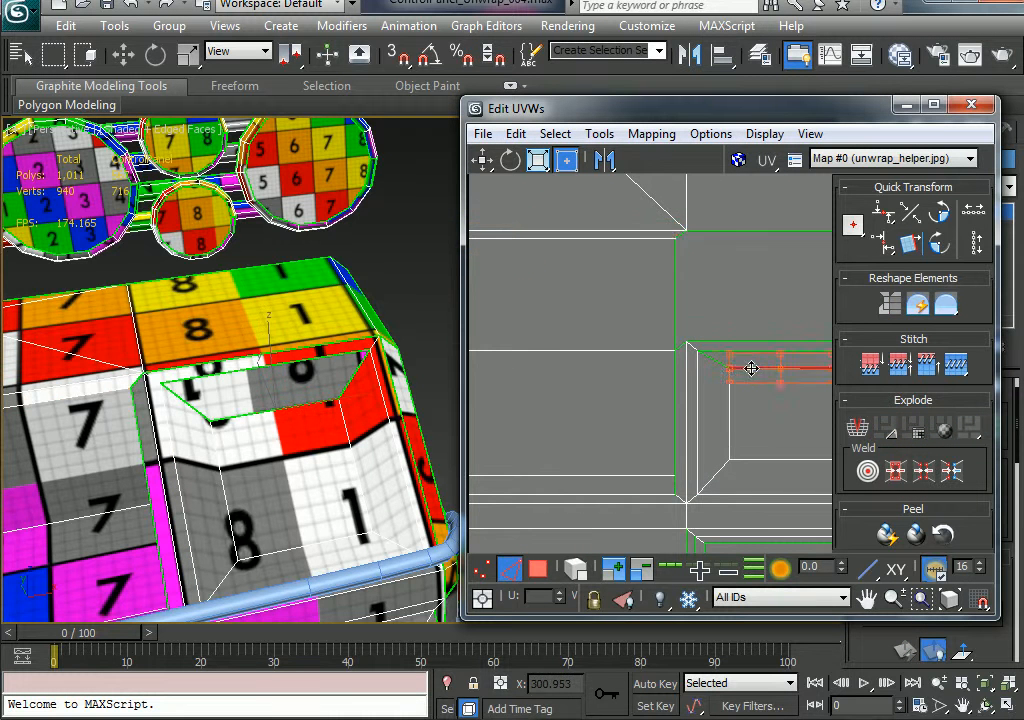
right_click(753, 366)
click(690, 462)
middle_drag(732, 287, 648, 245)
- Stitch the recess's upper inner wall to the narrow frame strip above it and clear the selection
click(666, 303)
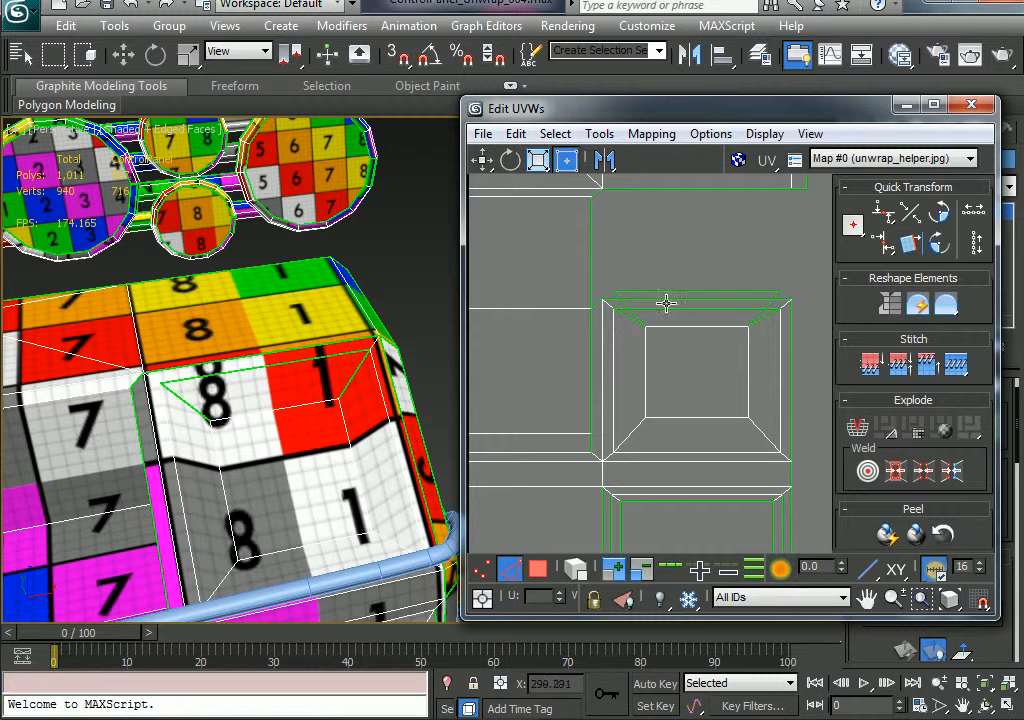
click(670, 313)
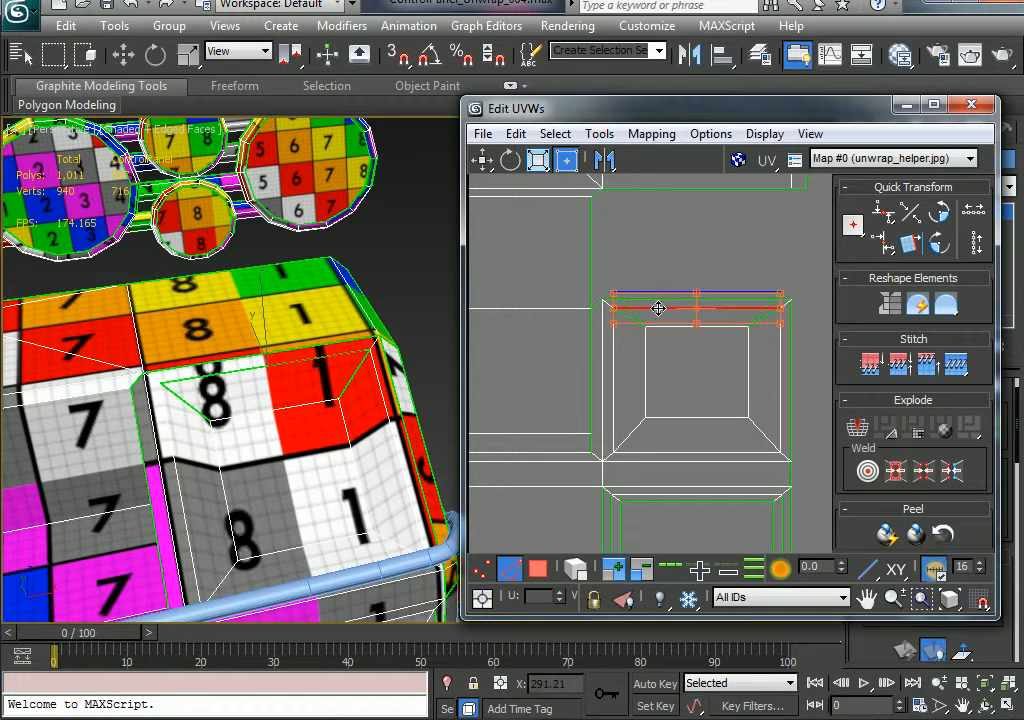
right_click(658, 308)
click(560, 322)
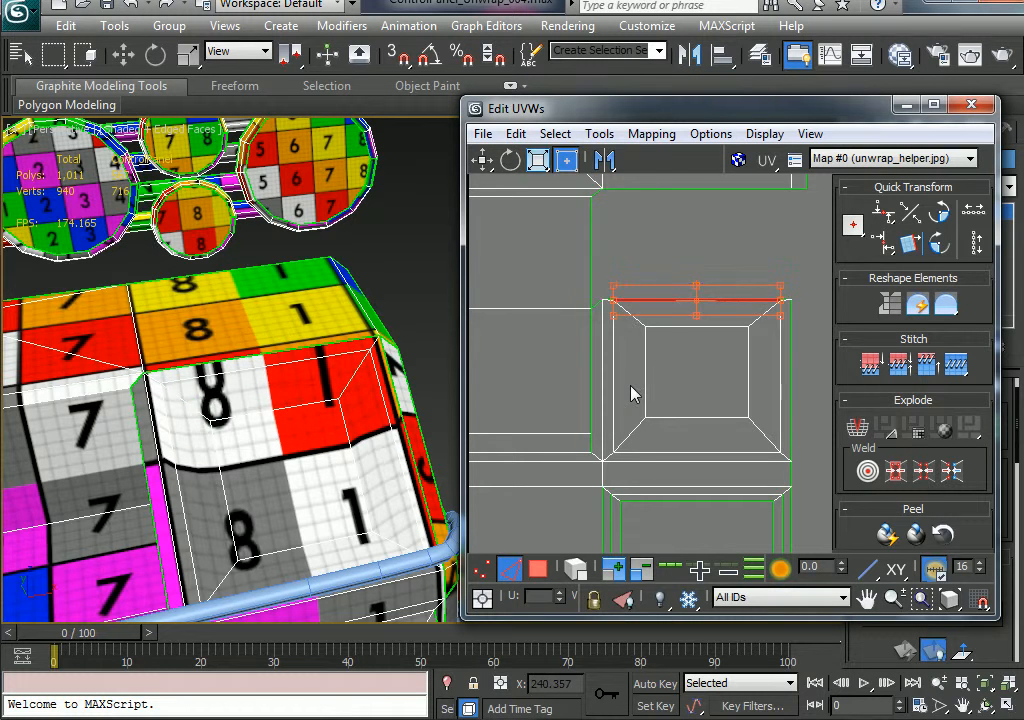
click(668, 245)
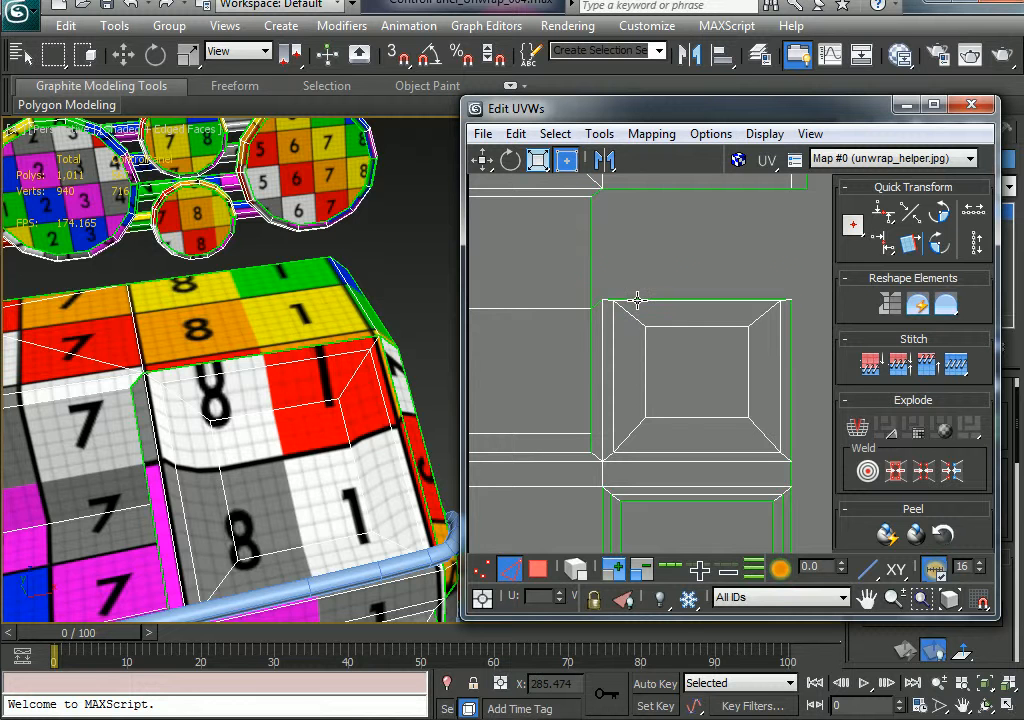
- Move the upper edge of the recess's frame strip slightly outward to reduce texture stretching, and clear the selection
click(637, 300)
mouse_move(645, 297)
mouse_down()
mouse_move(643, 282)
mouse_move(631, 286)
mouse_up()
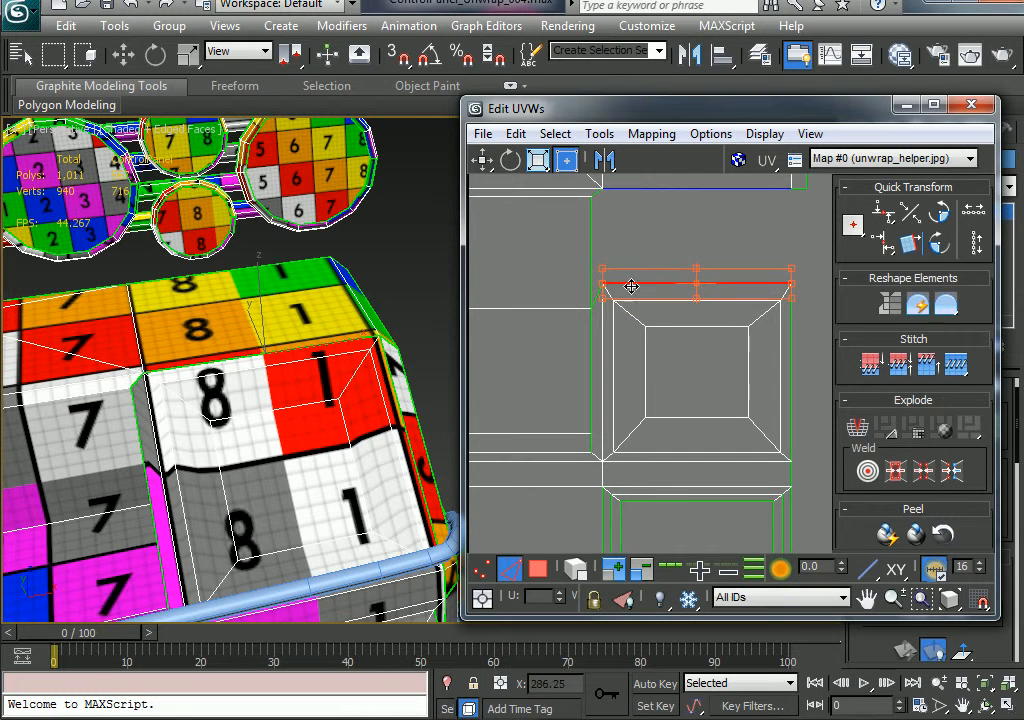
alt+middle_drag(337, 377, 297, 438)
middle_drag(714, 251, 714, 278)
click(707, 268)
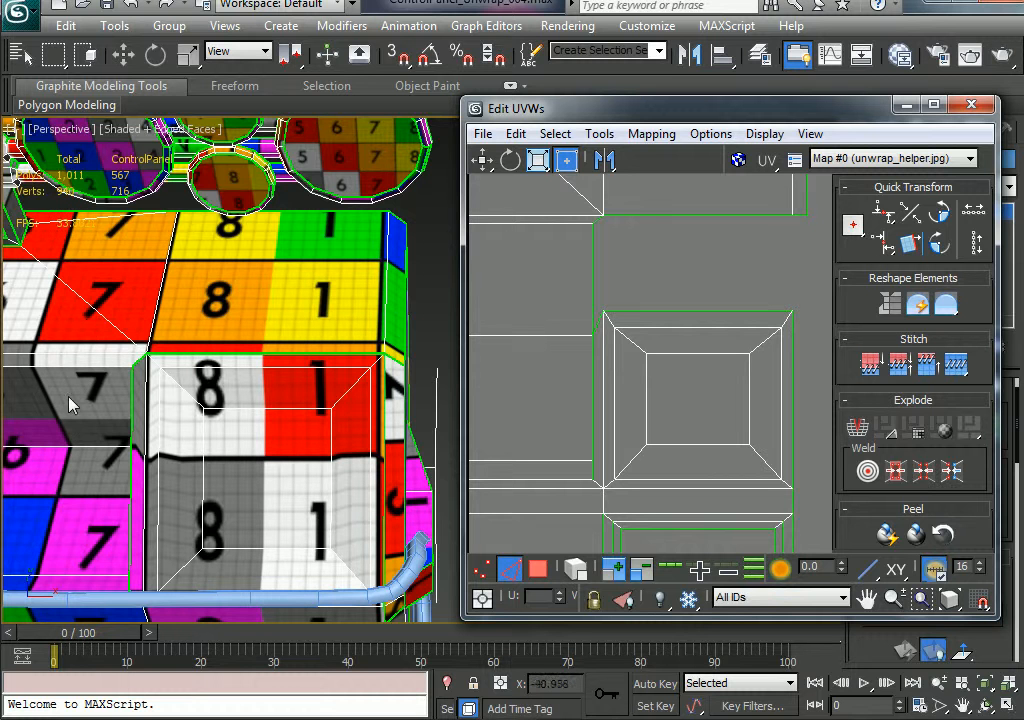
- Try to stitch the upper edge of the recess's frame strip to the top surface shell, and undo the stitch
click(657, 311)
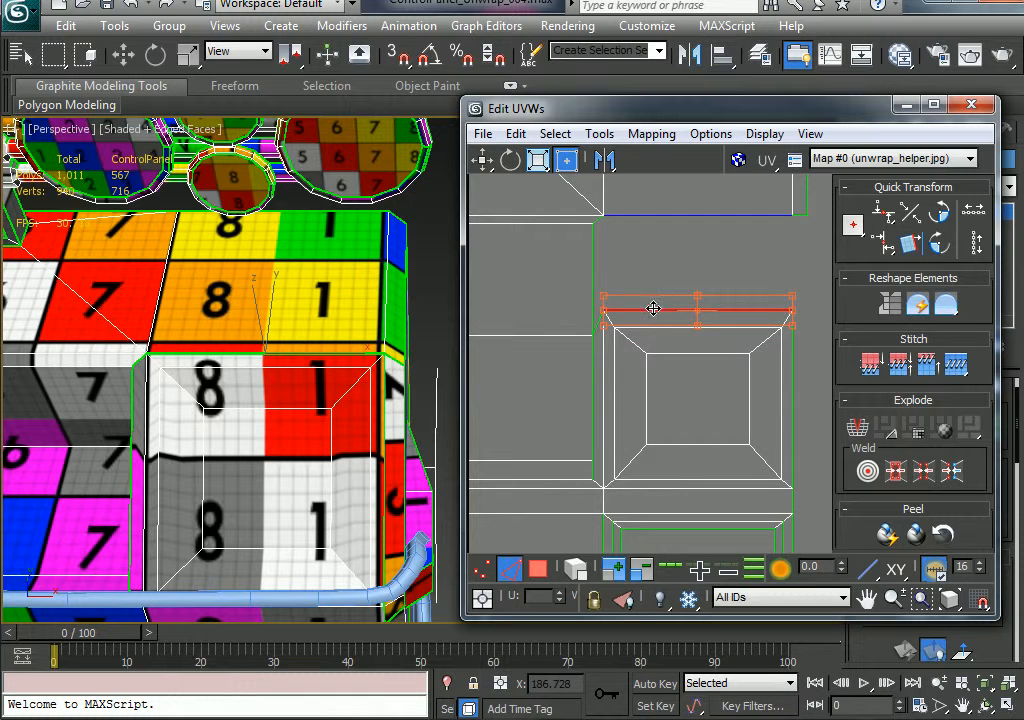
right_click(653, 309)
click(604, 391)
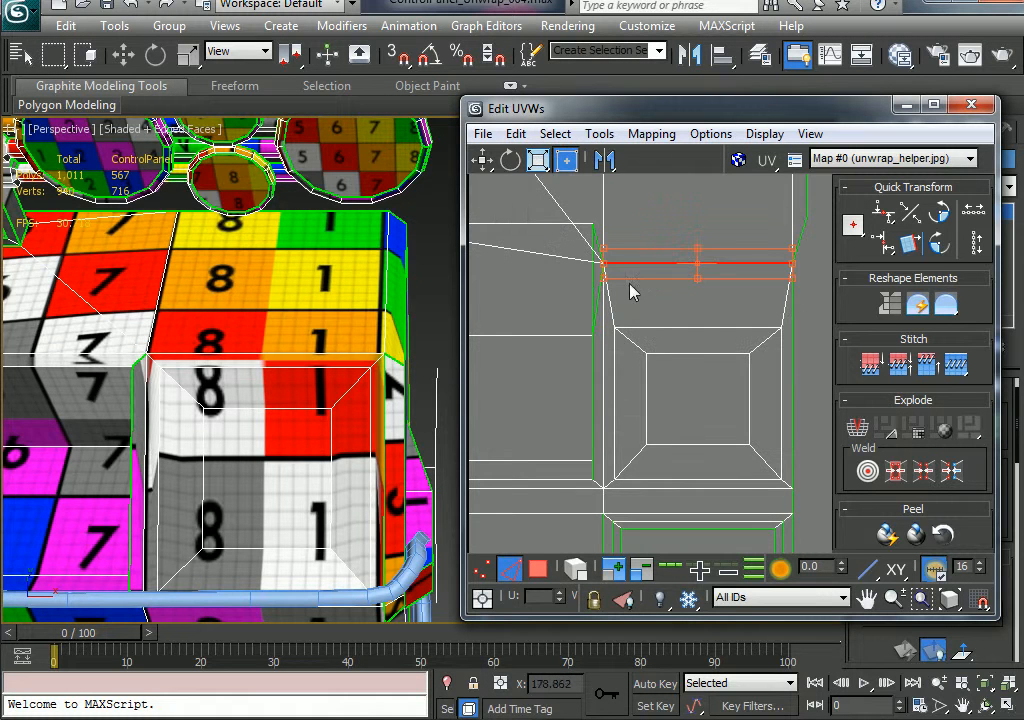
middle_drag(650, 316, 706, 347)
scroll(690, 330, down, 2)
middle_drag(237, 336, 283, 341)
scroll(240, 336, down, 4)
key(ctrl+z)
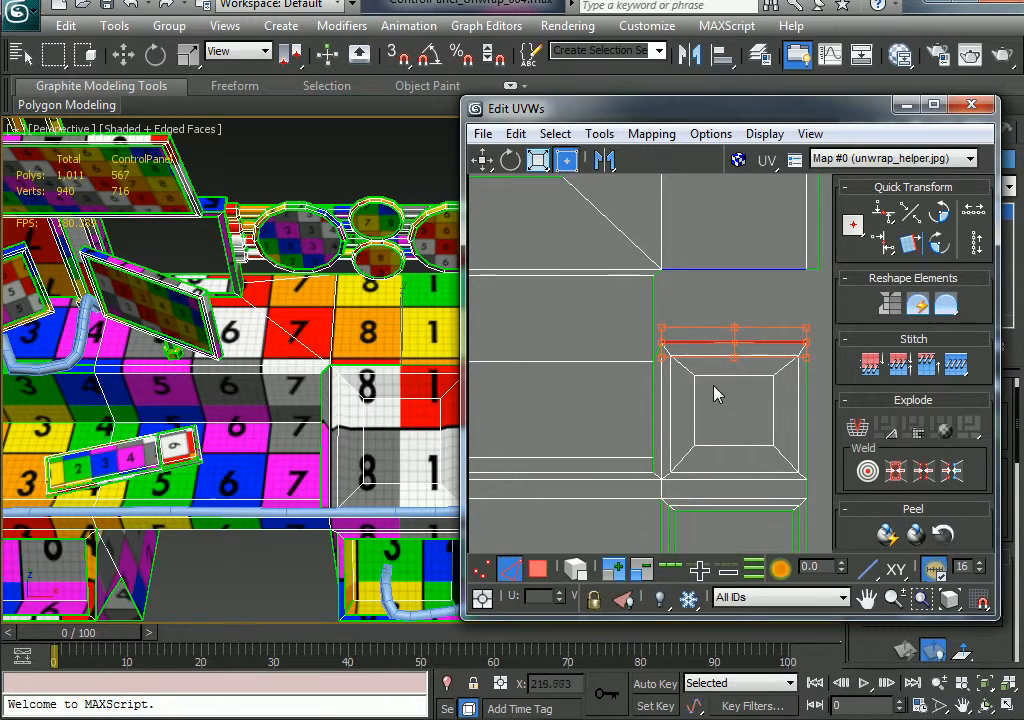
- Select the front face of the small bracket on the model's outer side and locate its shell in the UV layout
middle_drag(715, 393, 700, 349)
alt+middle_drag(393, 463, 256, 413)
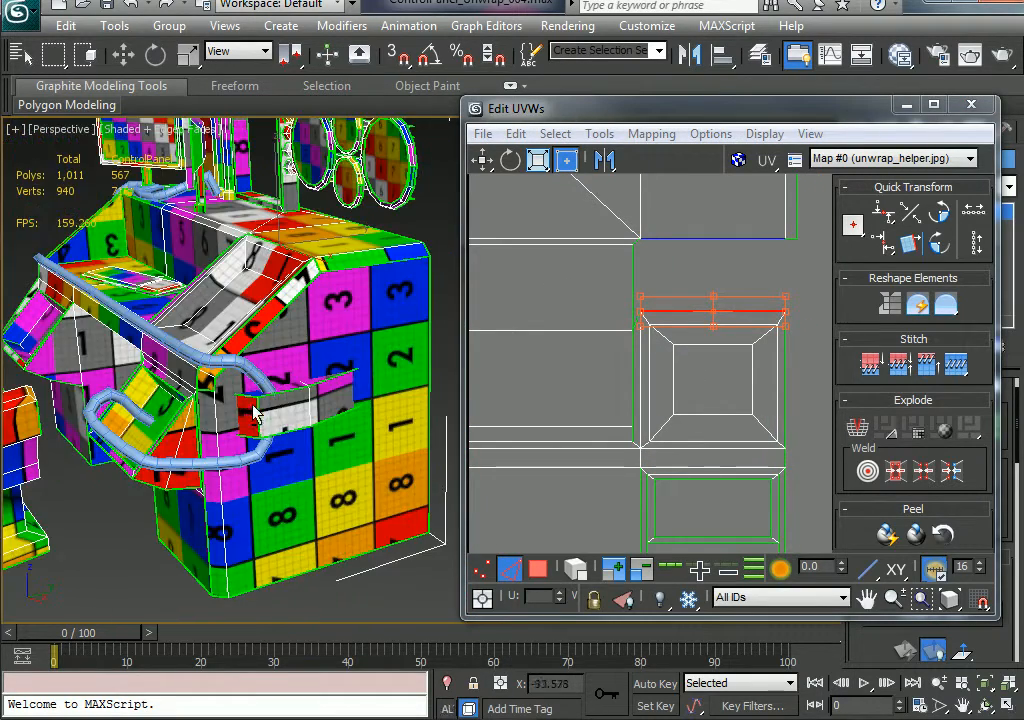
click(541, 570)
click(245, 420)
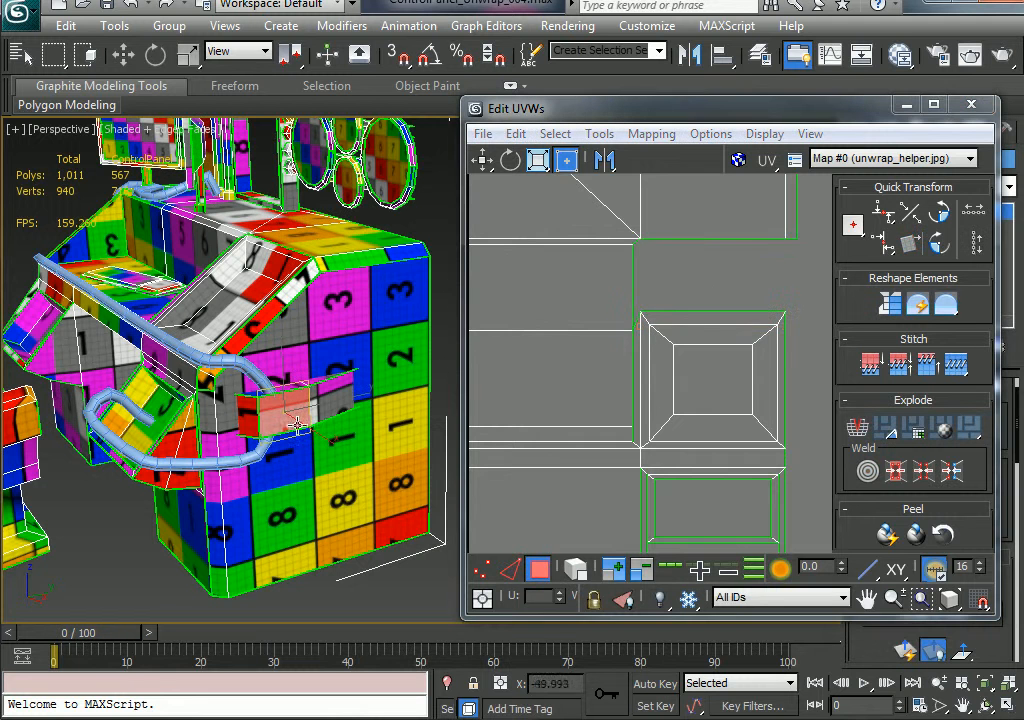
scroll(610, 414, down, 5)
middle_drag(560, 432, 754, 424)
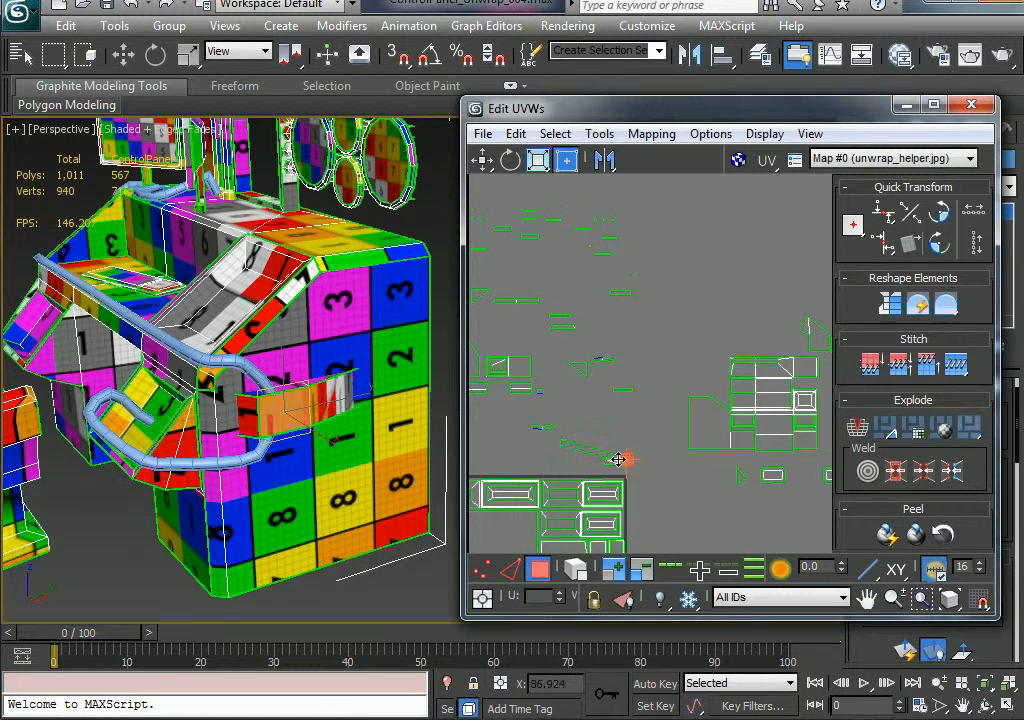
scroll(589, 469, up, 5)
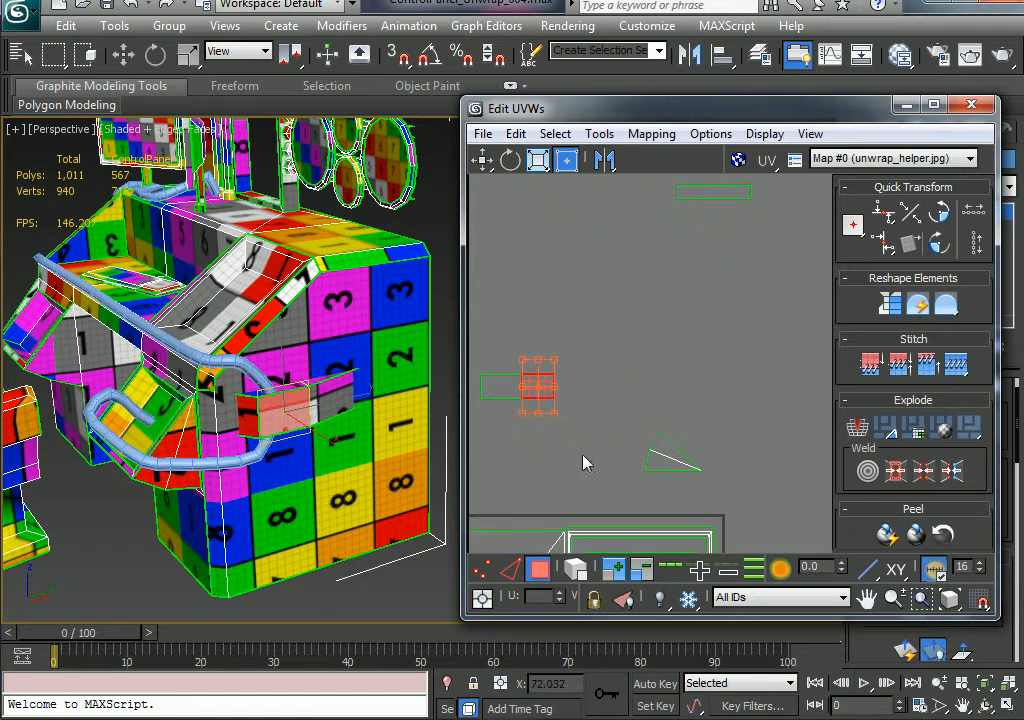
middle_drag(535, 408, 547, 527)
scroll(650, 425, up, 1)
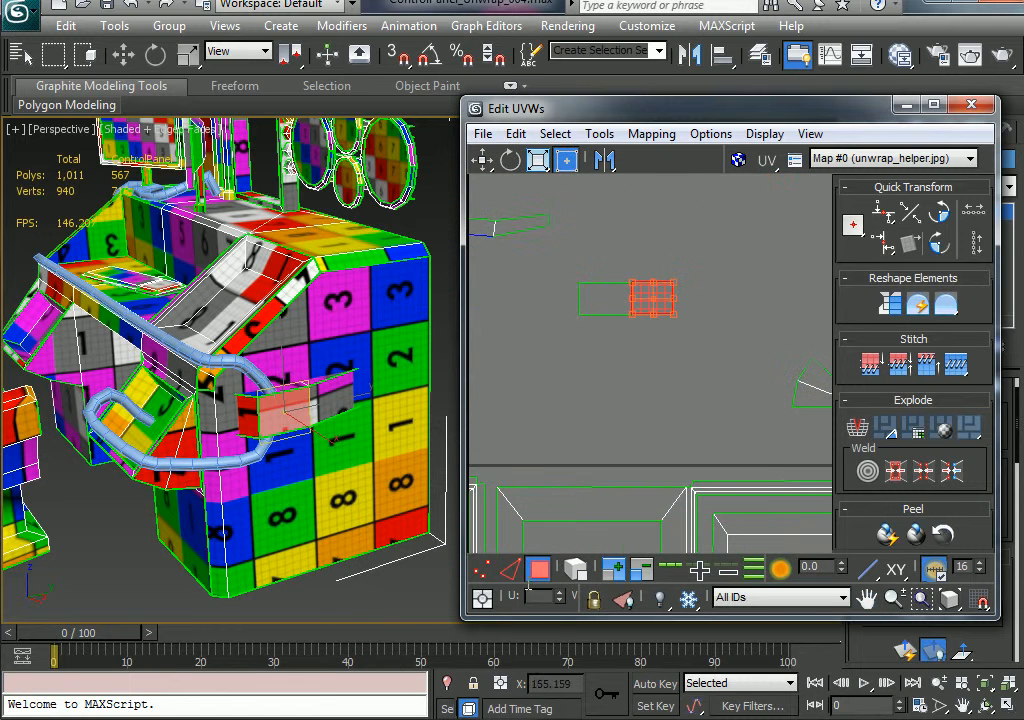
- Stitch the bracket's short end face to the free end edge of its front face
click(509, 568)
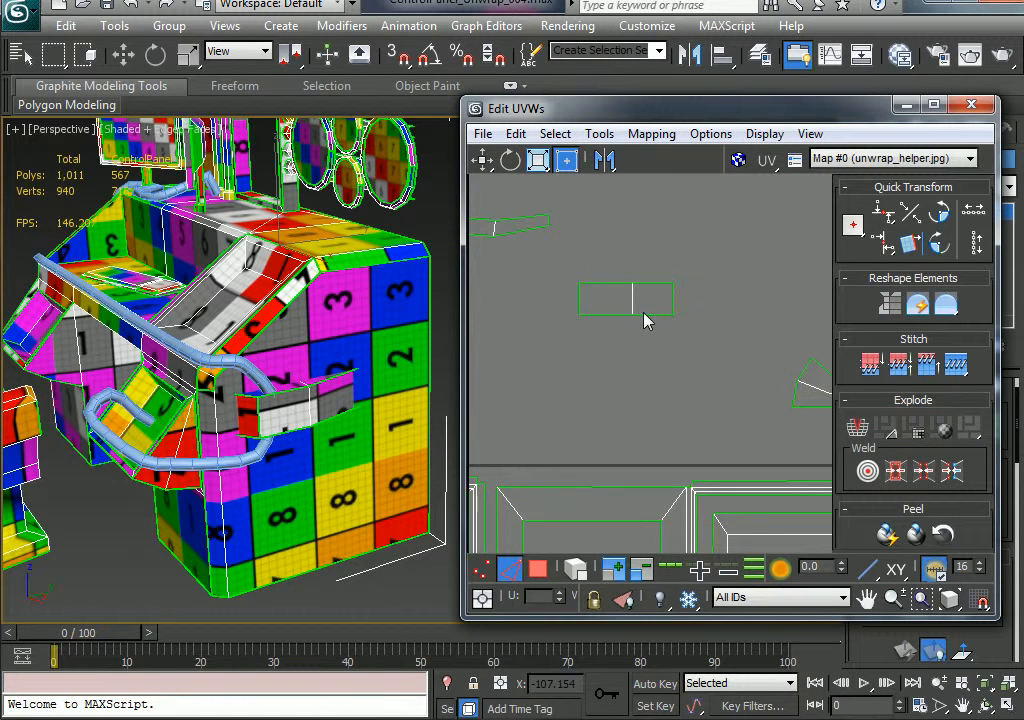
click(578, 300)
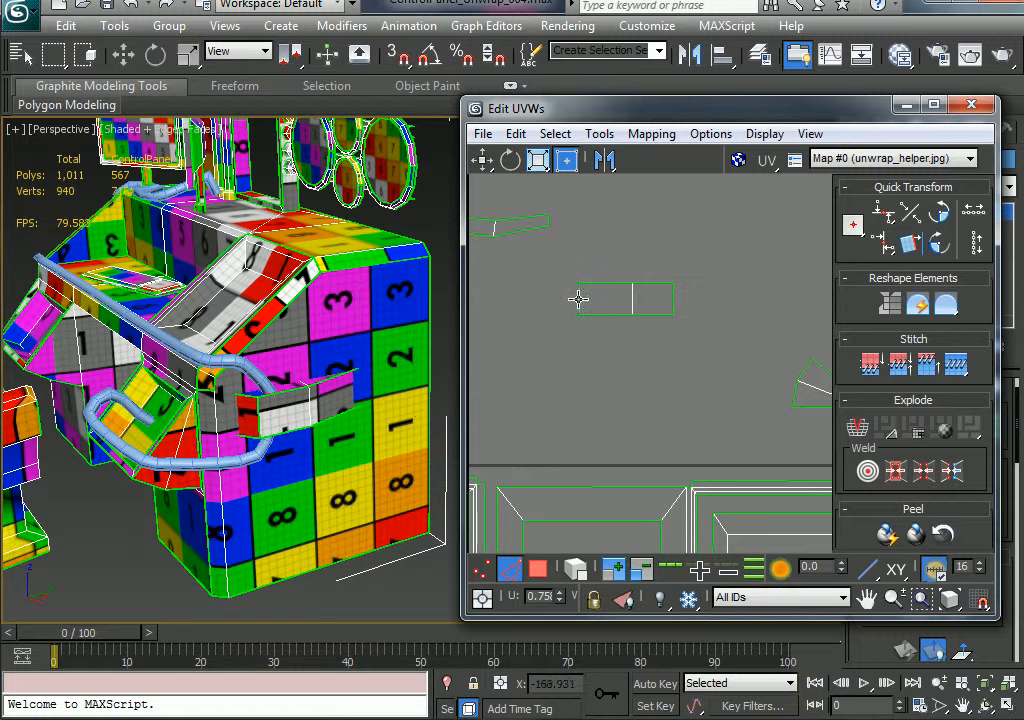
click(579, 300)
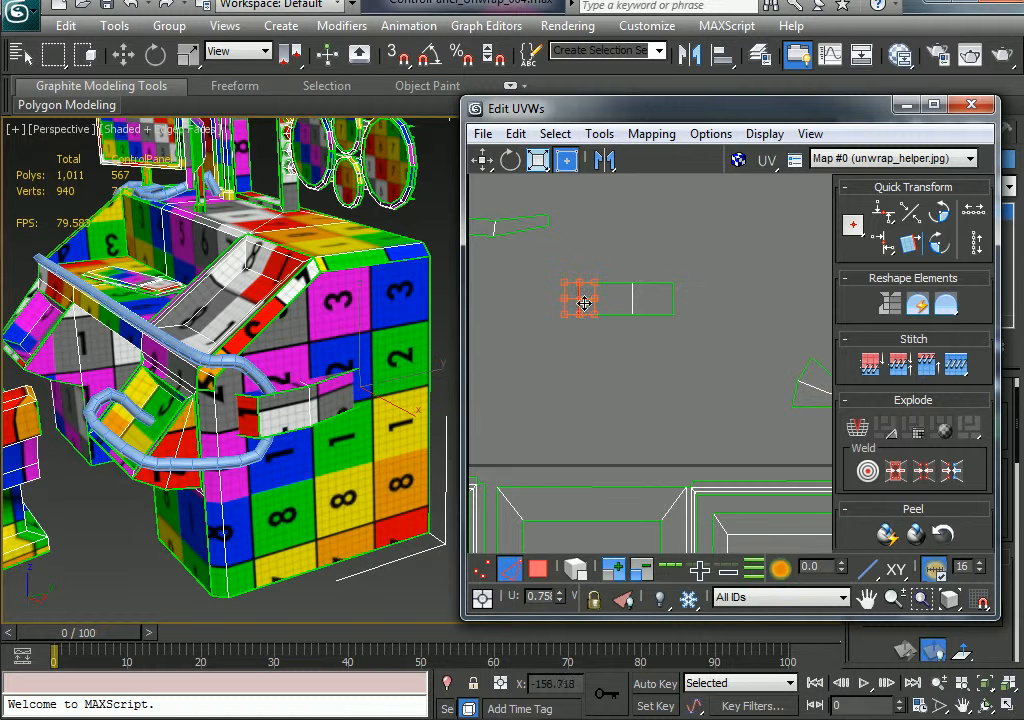
click(673, 294)
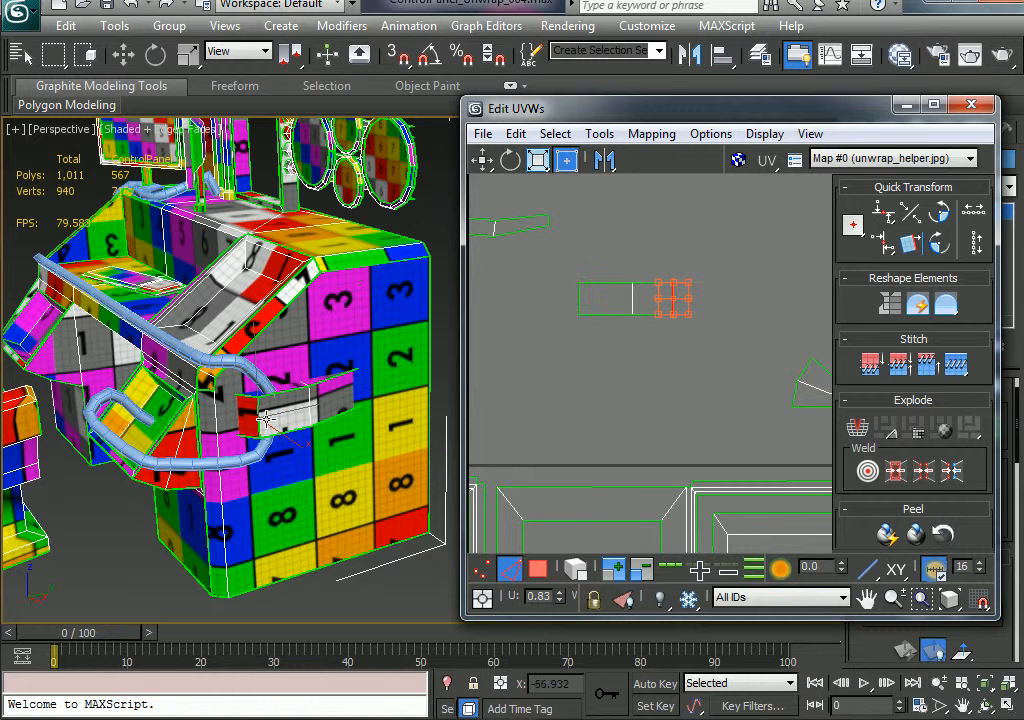
right_click(676, 293)
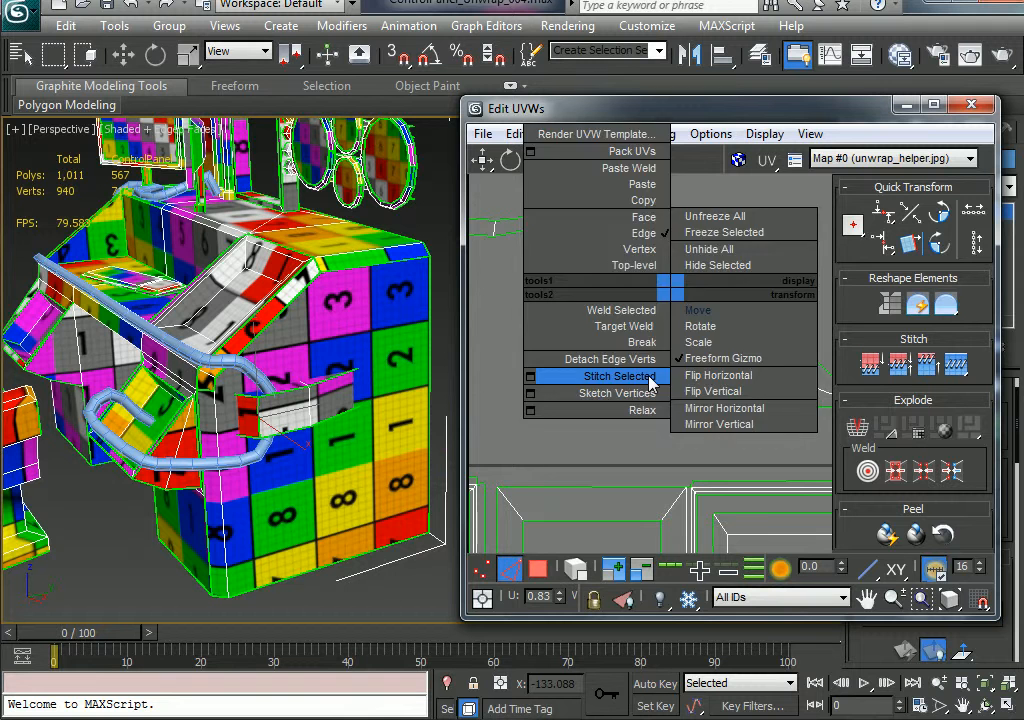
click(586, 378)
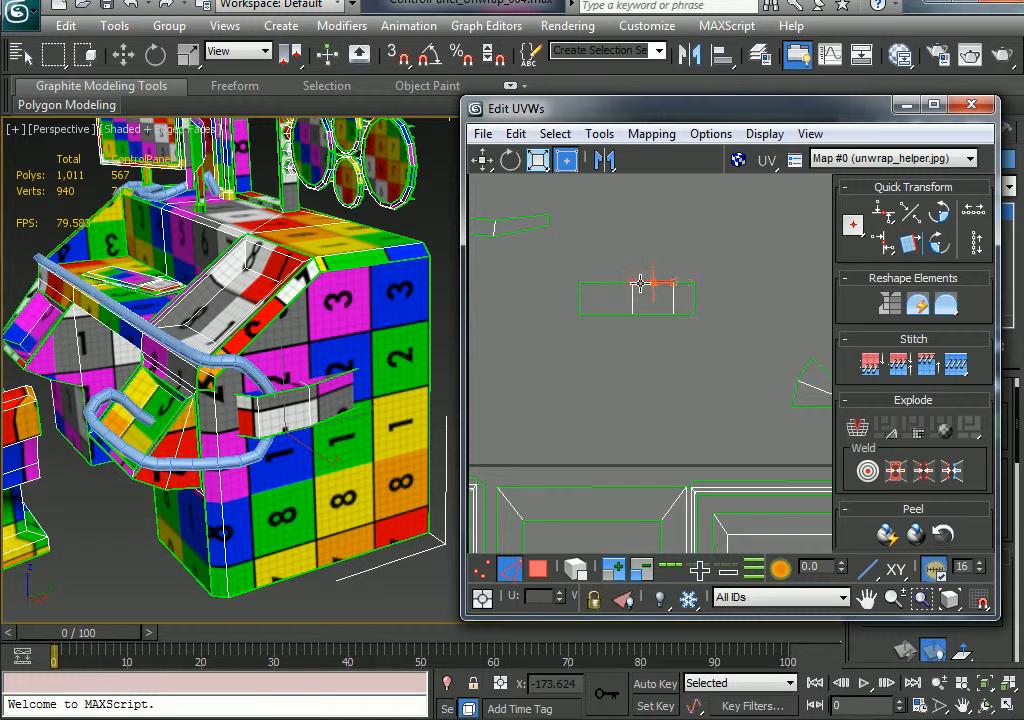
- Stitch the bracket's upper and lower strips to the corresponding long edges of its front face
right_click(632, 272)
click(614, 367)
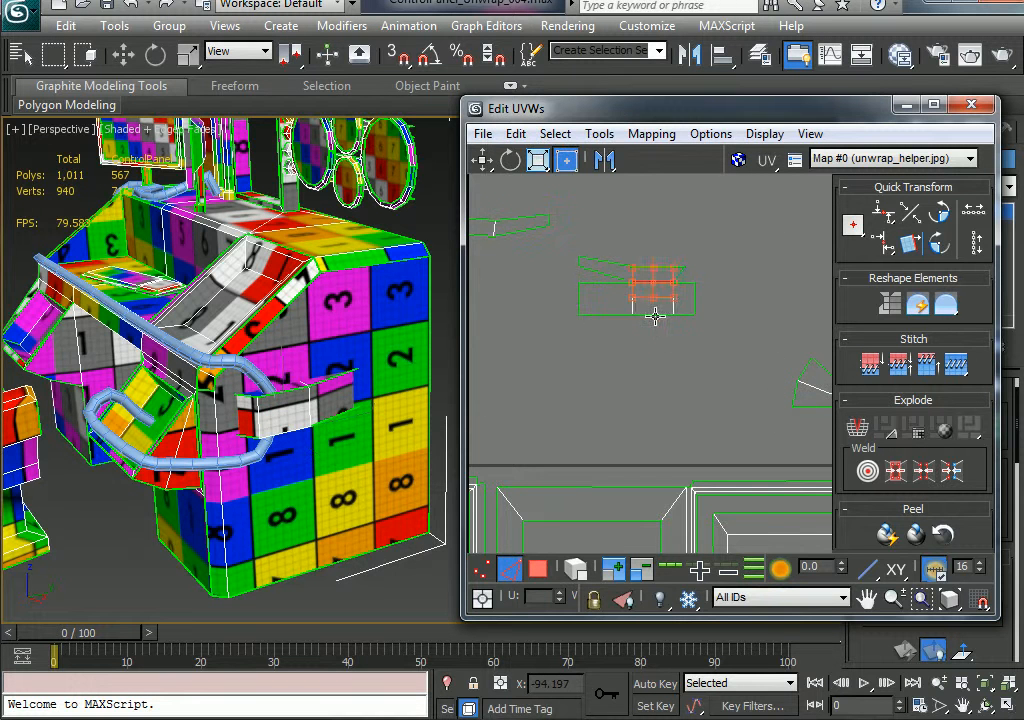
right_click(655, 316)
click(612, 396)
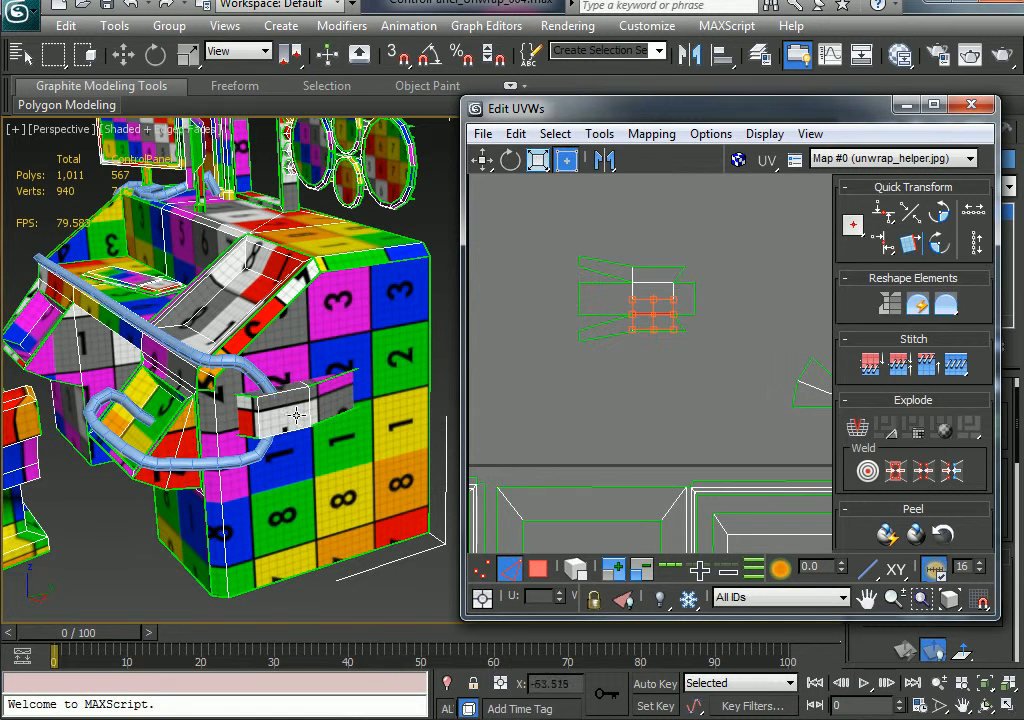
- Stitch the bracket's long end face to the upper and lower strips along both slanted seams
scroll(296, 414, up, 8)
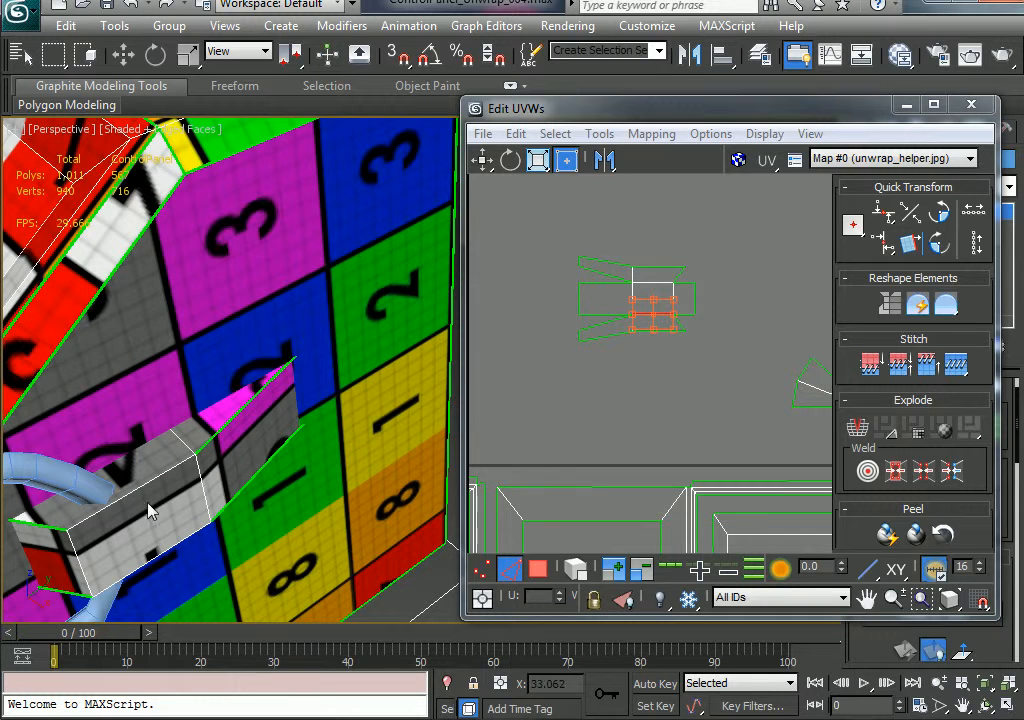
alt+middle_drag(148, 504, 187, 430)
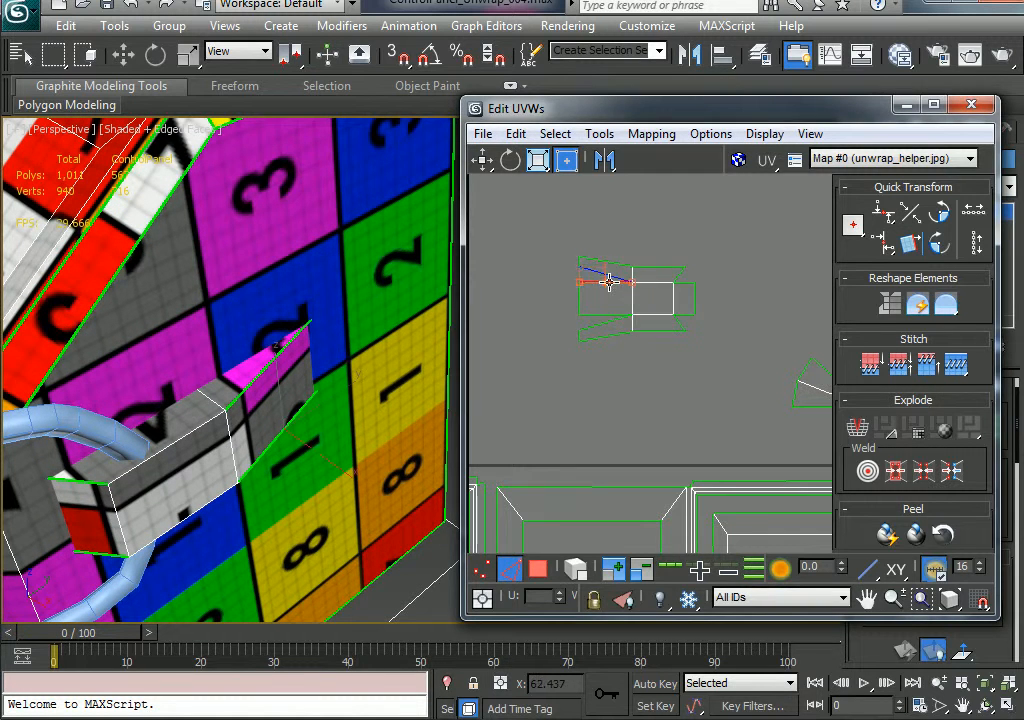
right_click(603, 277)
click(588, 350)
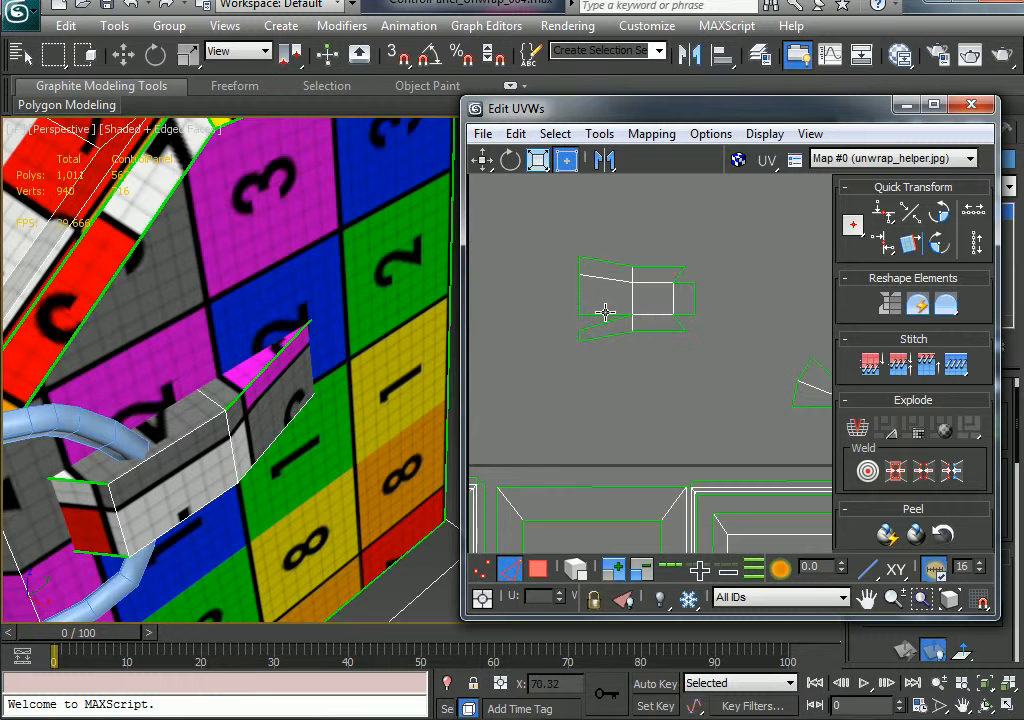
click(603, 318)
right_click(600, 318)
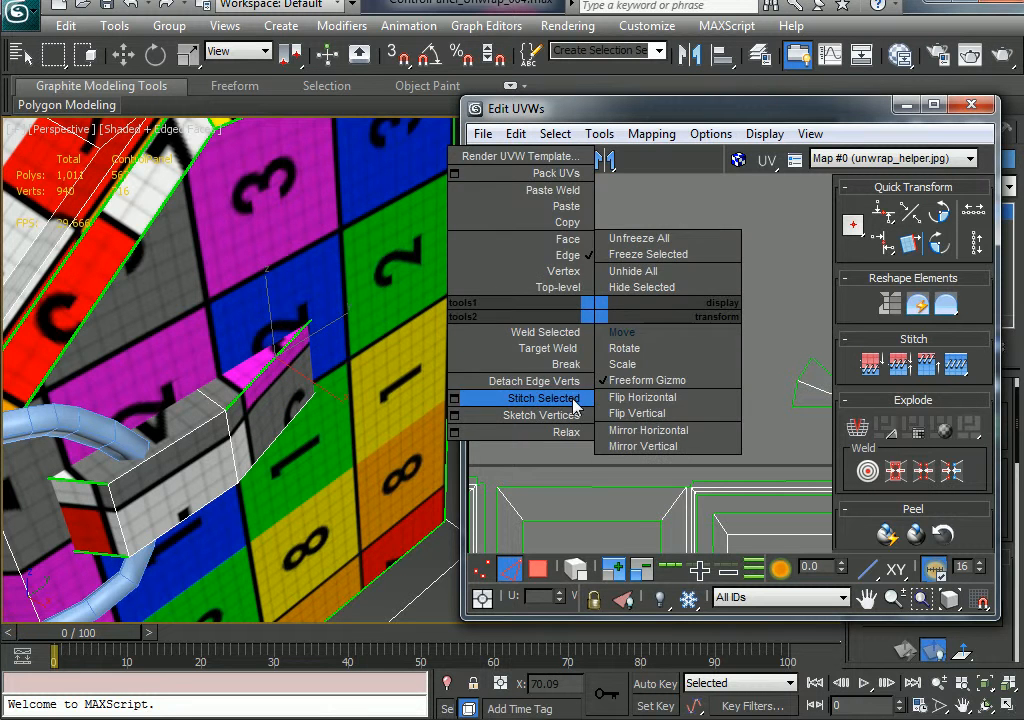
click(572, 400)
- Straighten the bracket shell's flared end by moving its upper and lower vertex pairs inward, in line with the middle section
alt+middle_drag(297, 409, 297, 336)
scroll(263, 334, down, 2)
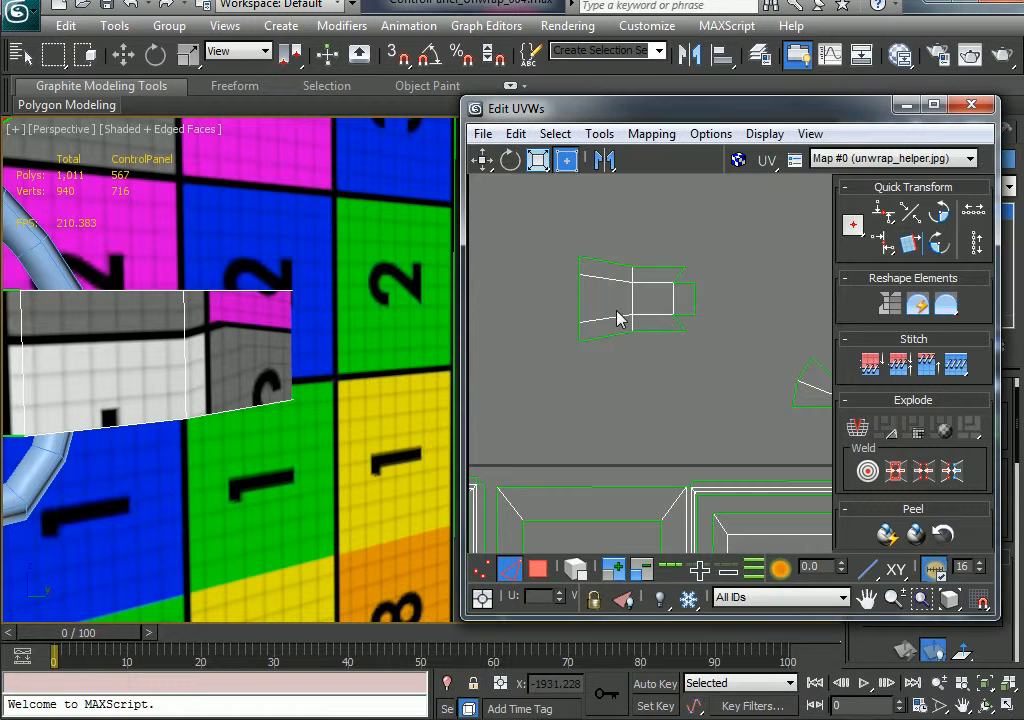
middle_drag(617, 311, 680, 344)
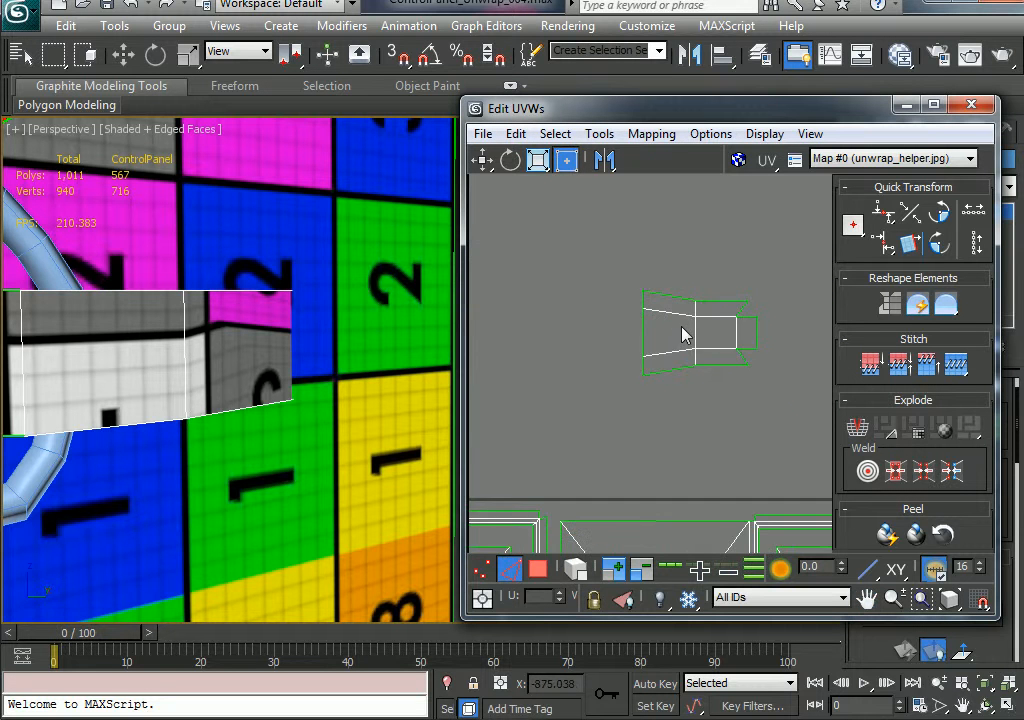
scroll(683, 334, up, 5)
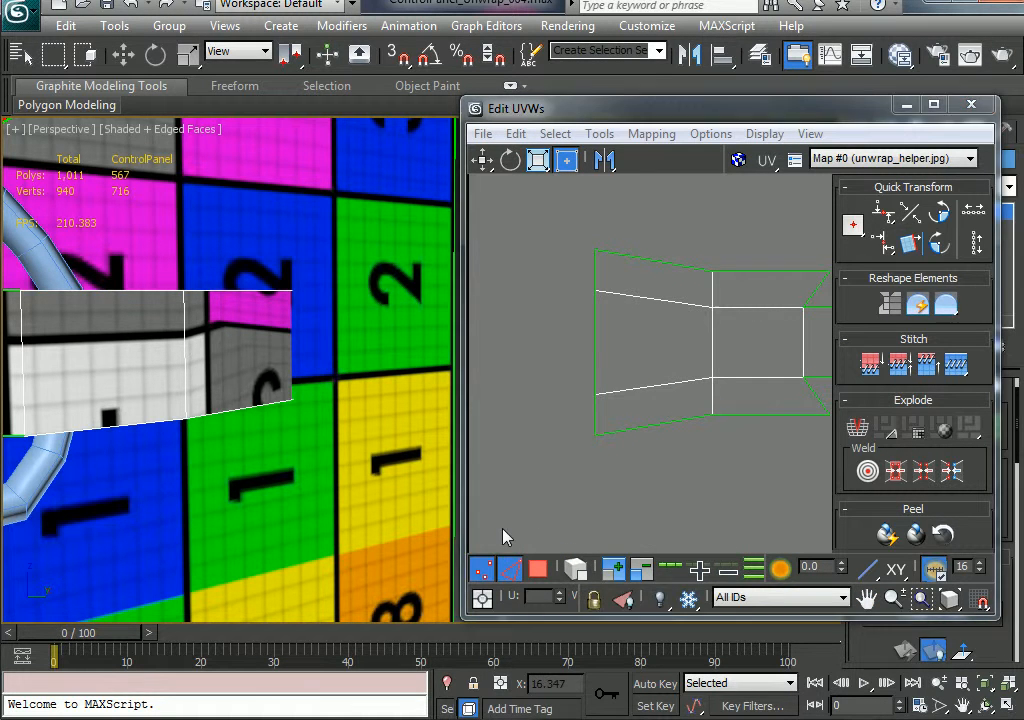
click(482, 568)
drag(574, 231, 595, 299)
drag(584, 380, 597, 411)
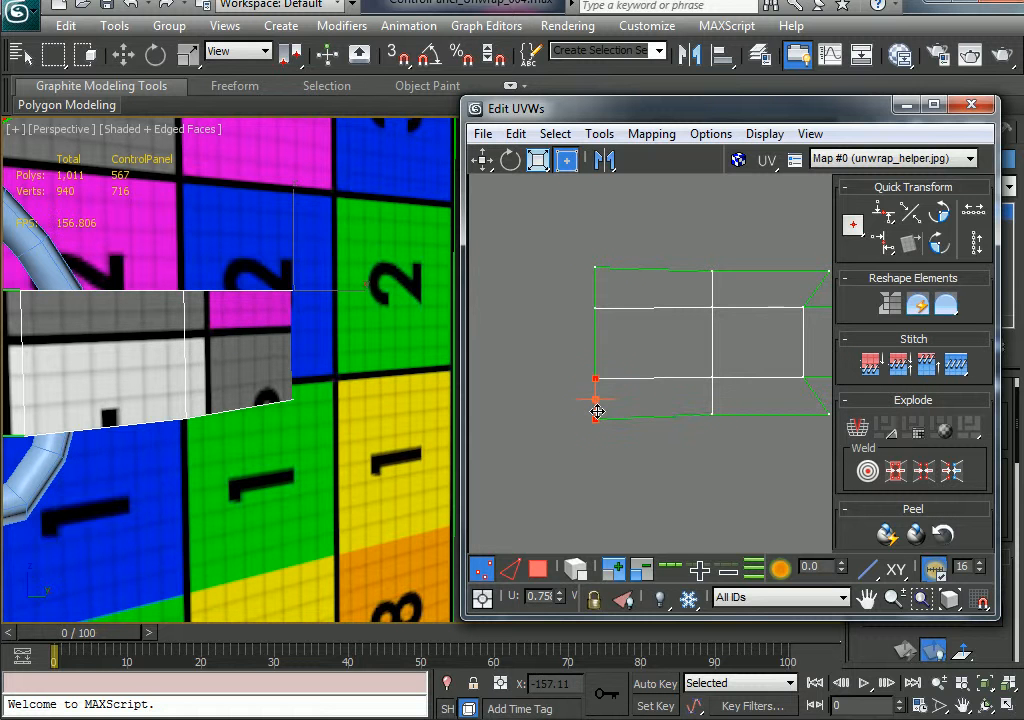
click(566, 374)
scroll(691, 364, down, 2)
scroll(721, 376, down, 1)
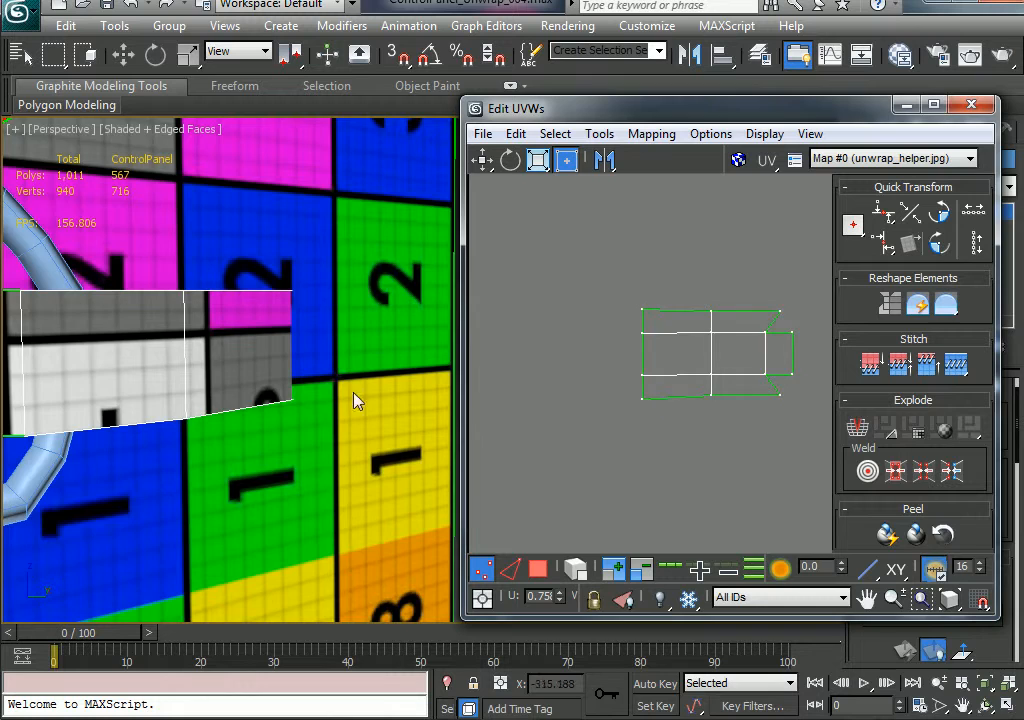
- Select the control panel's large outer side face and its narrow front bevel, and locate their UV shell
scroll(222, 368, down, 1)
middle_click(221, 368)
scroll(220, 367, down, 5)
alt+middle_drag(232, 388, 243, 411)
middle_drag(660, 396, 629, 407)
scroll(629, 405, down, 1)
click(542, 572)
click(345, 467)
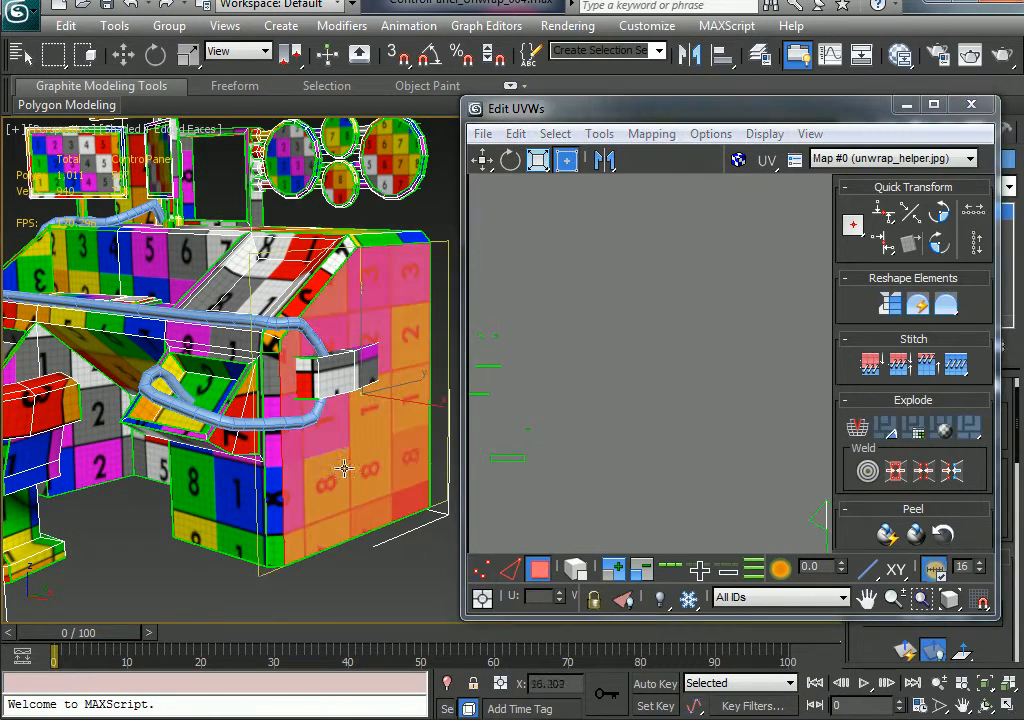
scroll(690, 407, down, 4)
middle_drag(614, 447, 614, 392)
scroll(598, 432, up, 1)
middle_drag(598, 432, 683, 347)
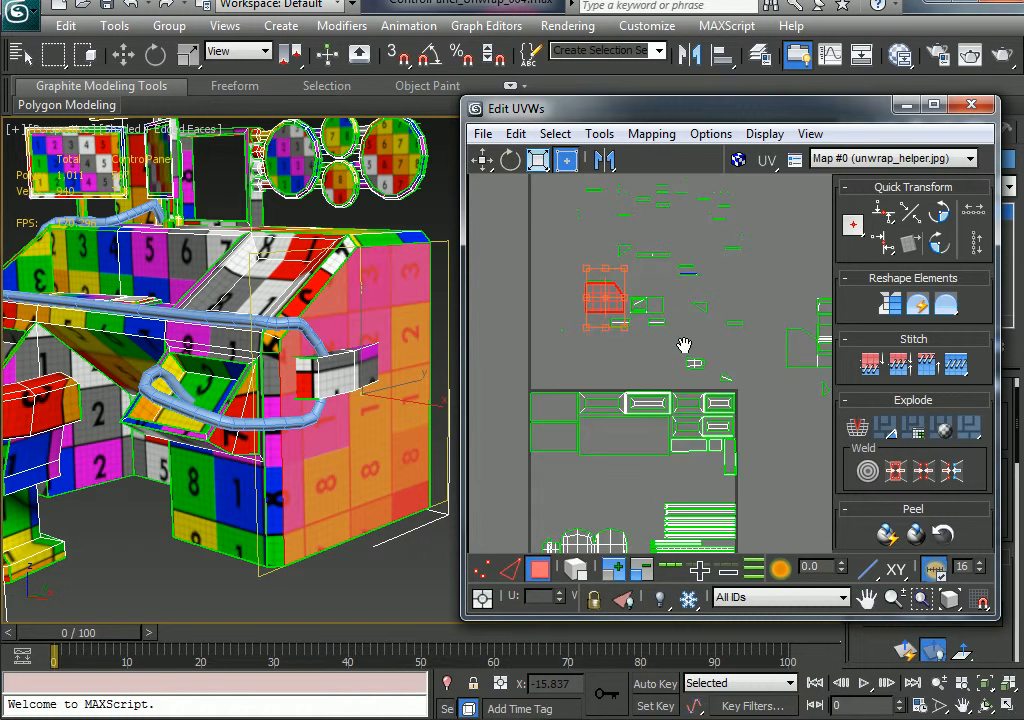
scroll(684, 348, up, 1)
scroll(614, 340, up, 1)
mouse_move(614, 340)
middle_down()
mouse_move(612, 281)
mouse_move(630, 333)
middle_up()
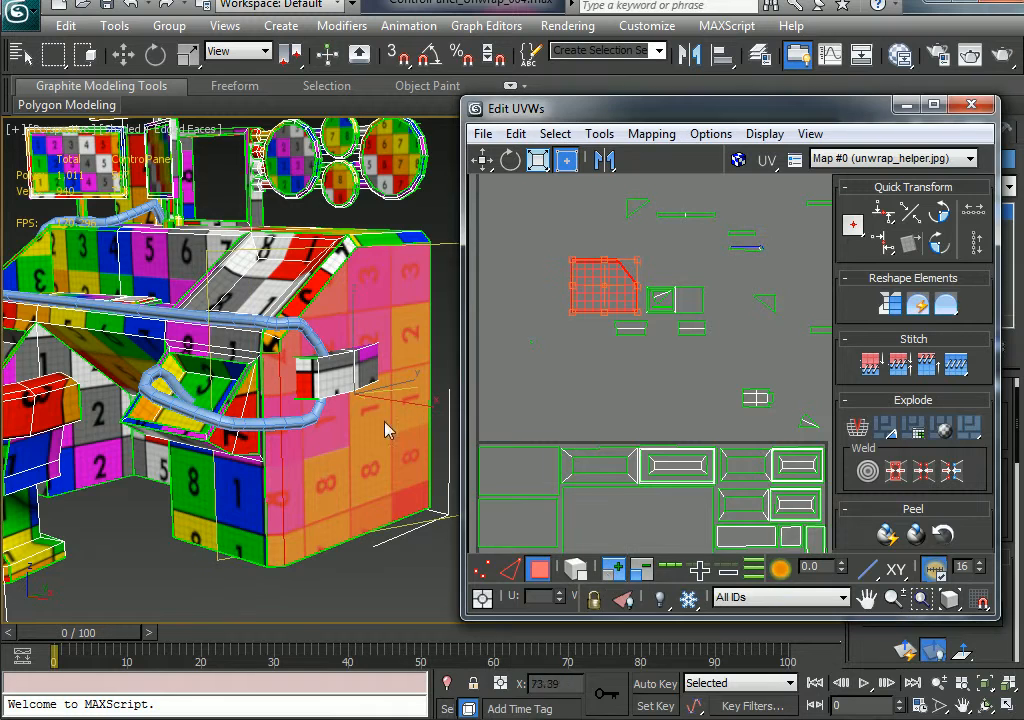
- Add the narrow bevel faces along the side's sloped and upper edges to the selection
ctrl+click(304, 298)
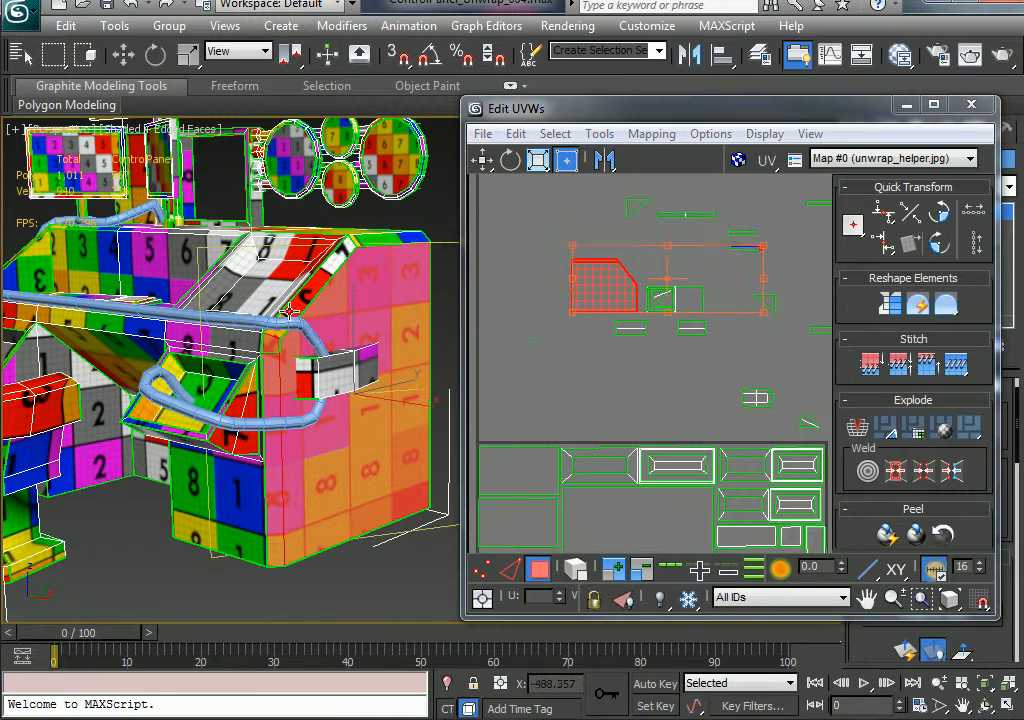
ctrl+click(379, 246)
alt+middle_drag(300, 340, 340, 382)
- Remap the selected outer side and bevel faces with a planar projection aligned to the X axis, and end the projection
drag(815, 108, 677, 98)
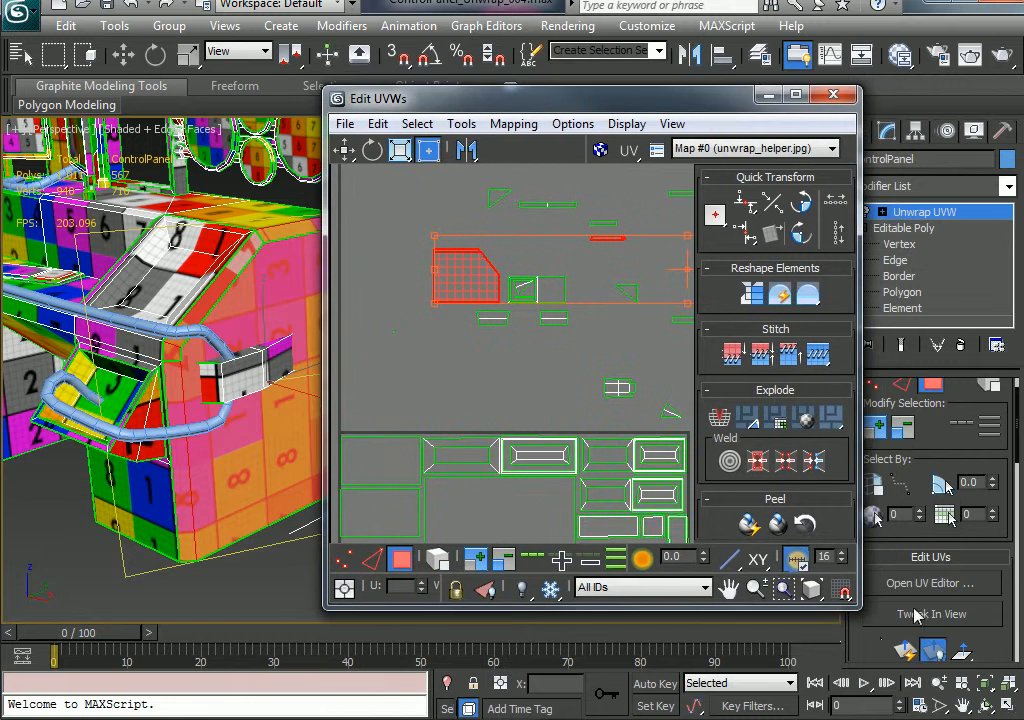
scroll(870, 620, down, 10)
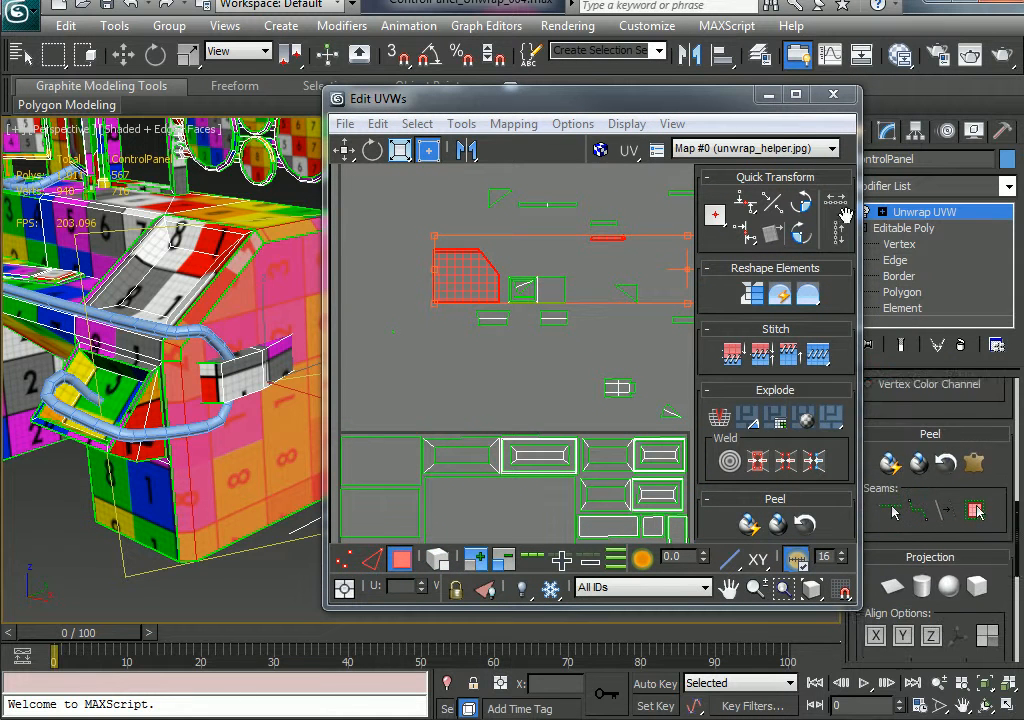
click(893, 560)
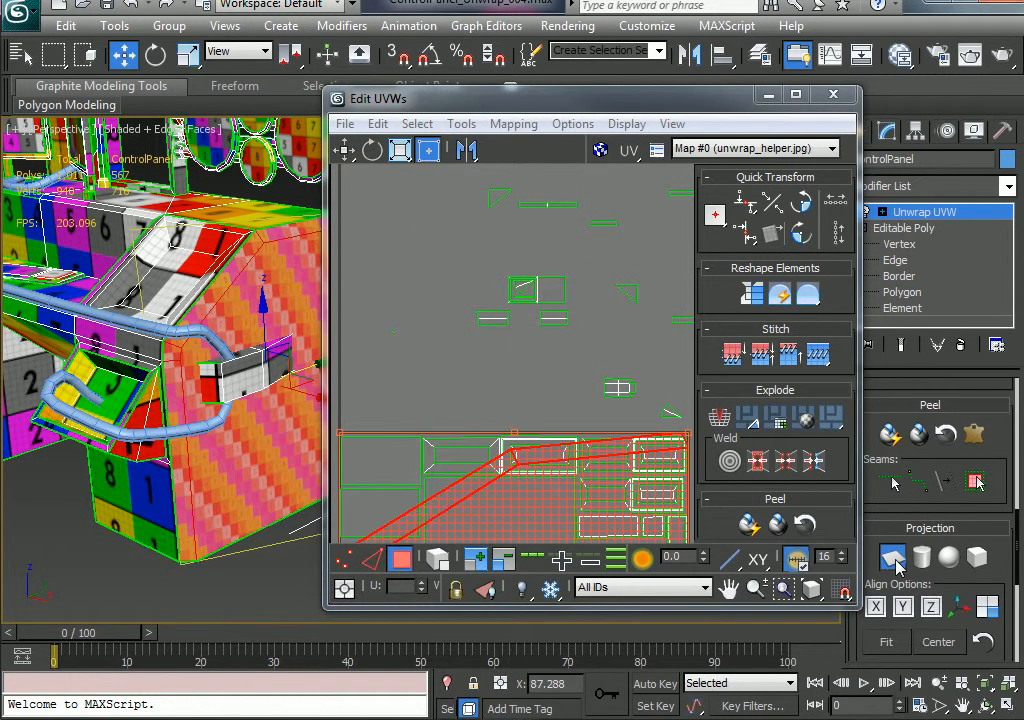
alt+middle_drag(226, 400, 290, 385)
click(884, 606)
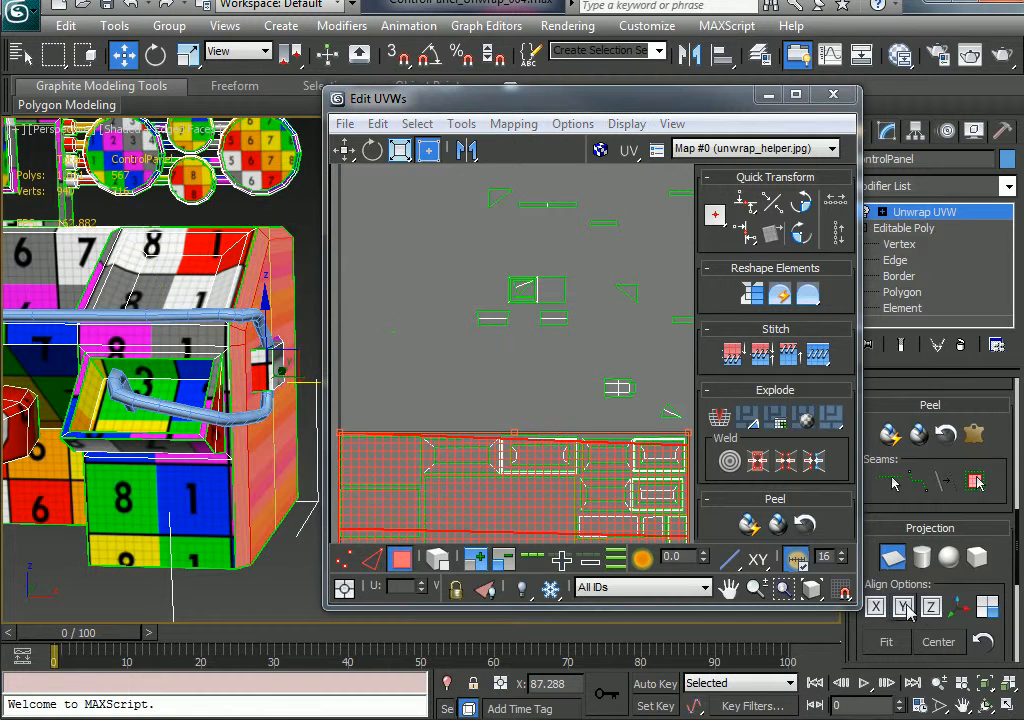
click(931, 607)
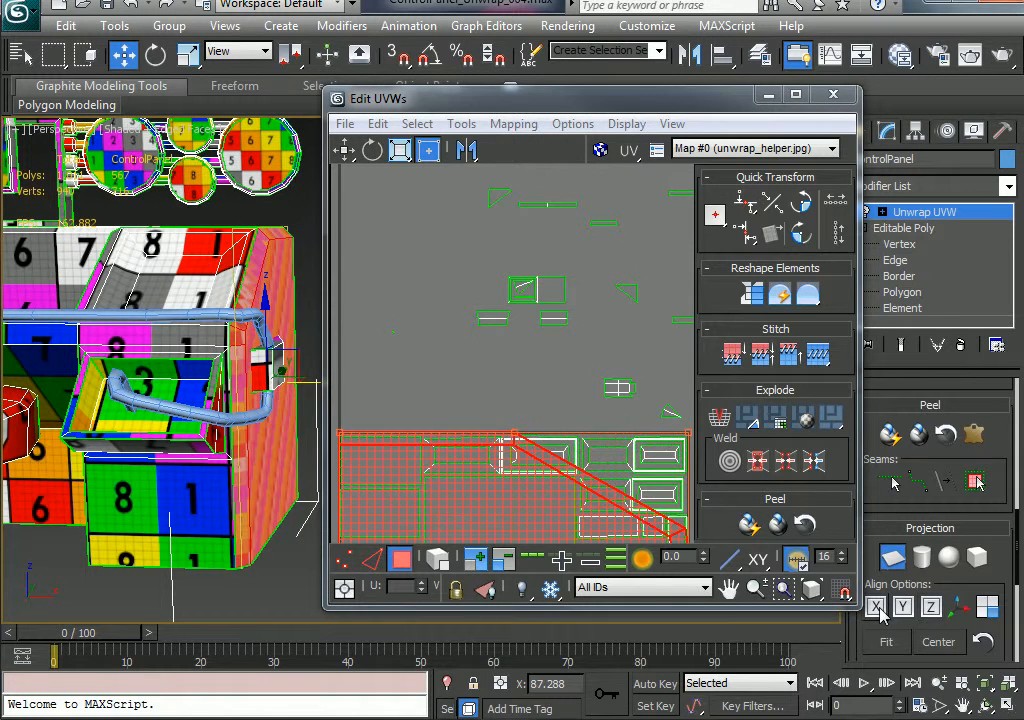
alt+middle_drag(267, 485, 187, 470)
mouse_move(233, 345)
alt+middle_down()
mouse_move(178, 373)
mouse_move(228, 354)
alt+middle_up()
scroll(438, 438, down, 2)
middle_drag(430, 378, 450, 248)
scroll(450, 248, down, 2)
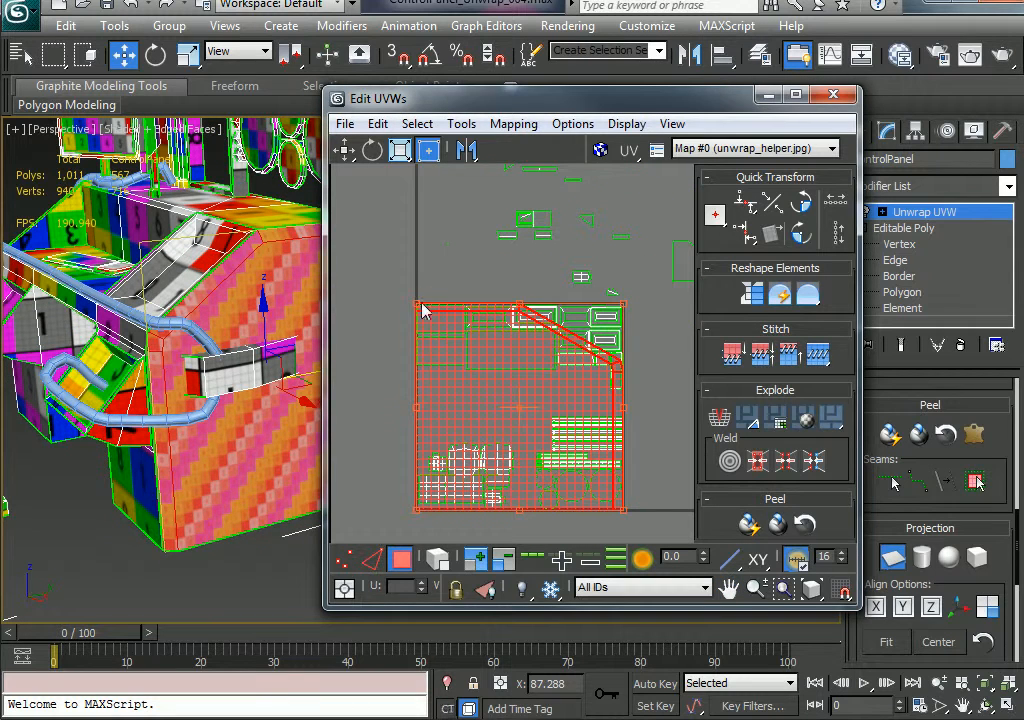
click(893, 560)
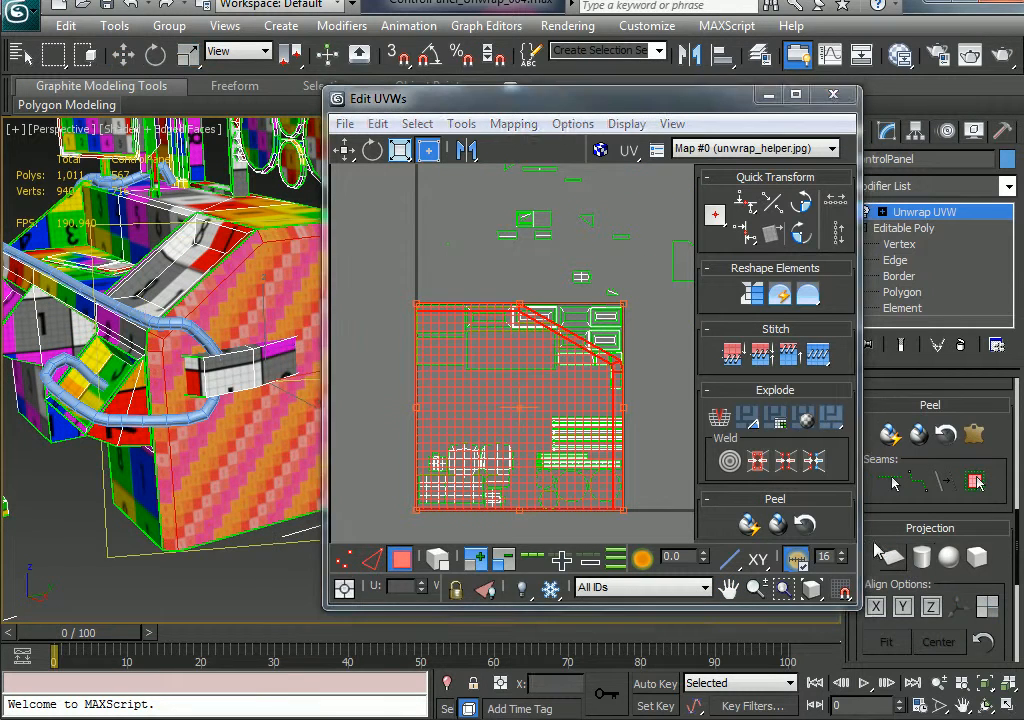
- Scale the side shell down to match the main shell's proportions and place it against the main shell's free side edge
drag(414, 304, 677, 271)
middle_drag(671, 306, 493, 374)
scroll(540, 349, up, 3)
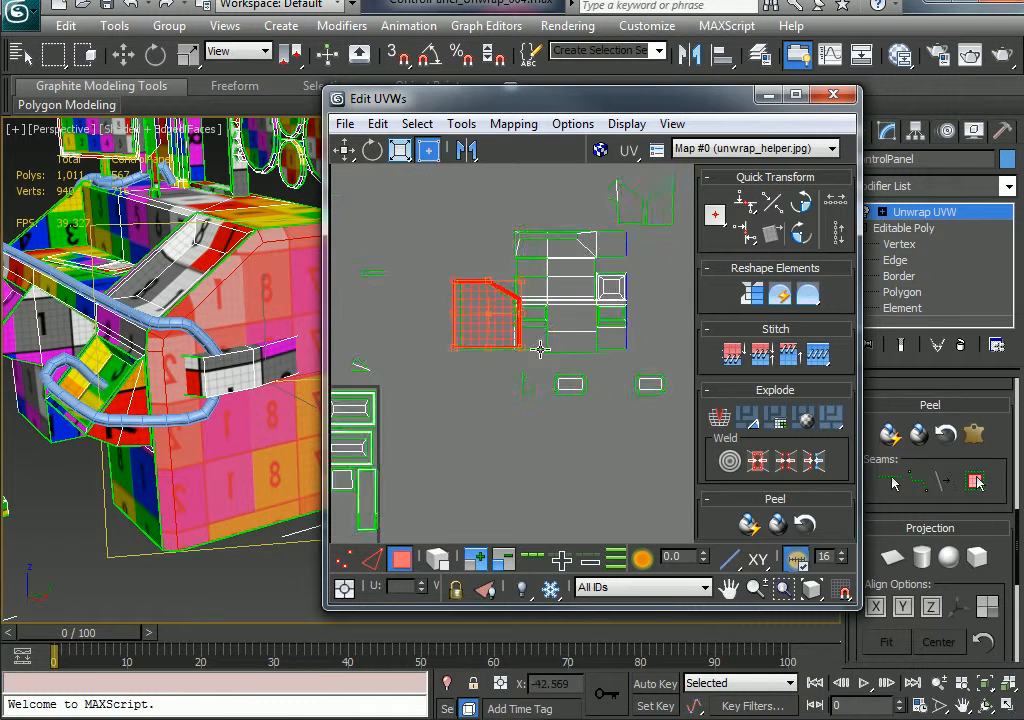
scroll(540, 349, up, 2)
drag(477, 323, 651, 429)
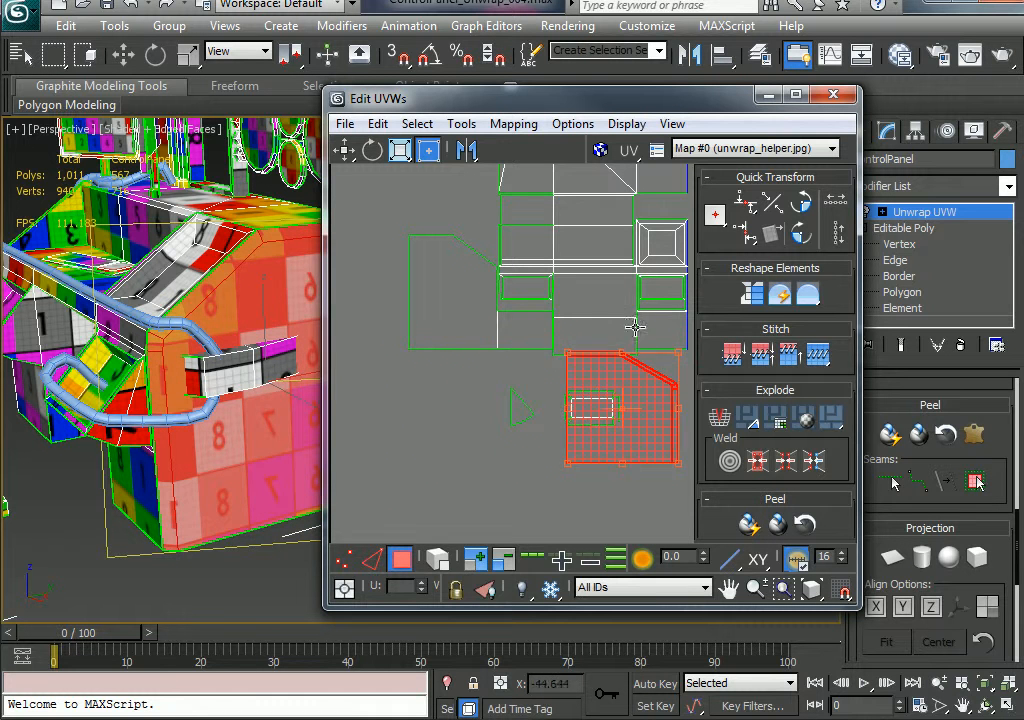
middle_drag(635, 327, 507, 370)
drag(519, 494, 562, 381)
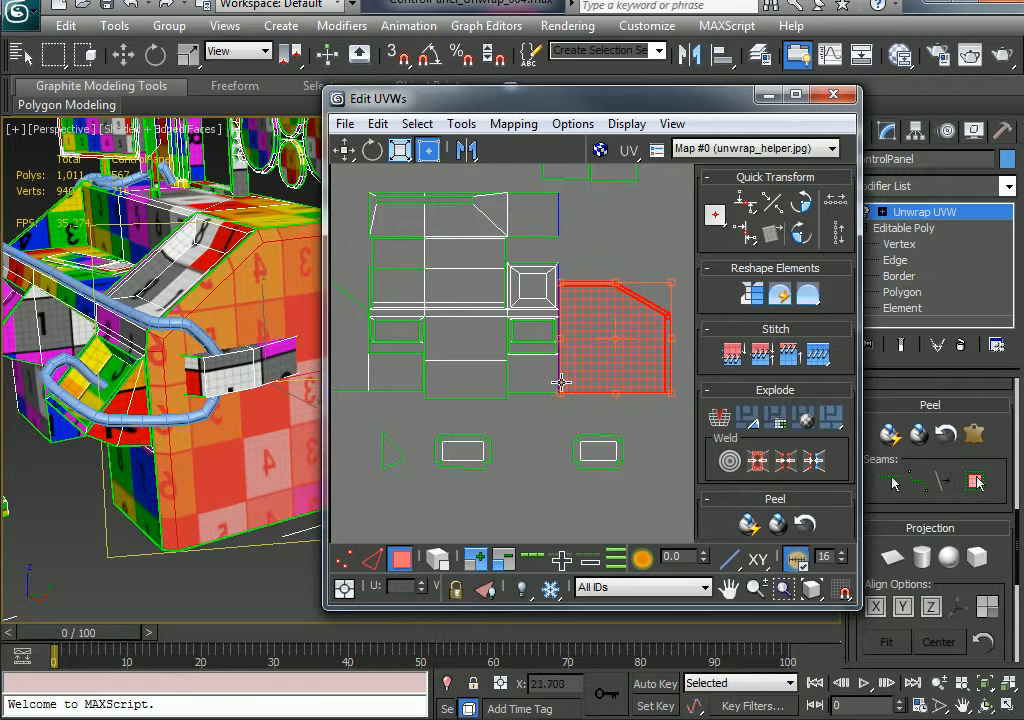
scroll(562, 381, up, 4)
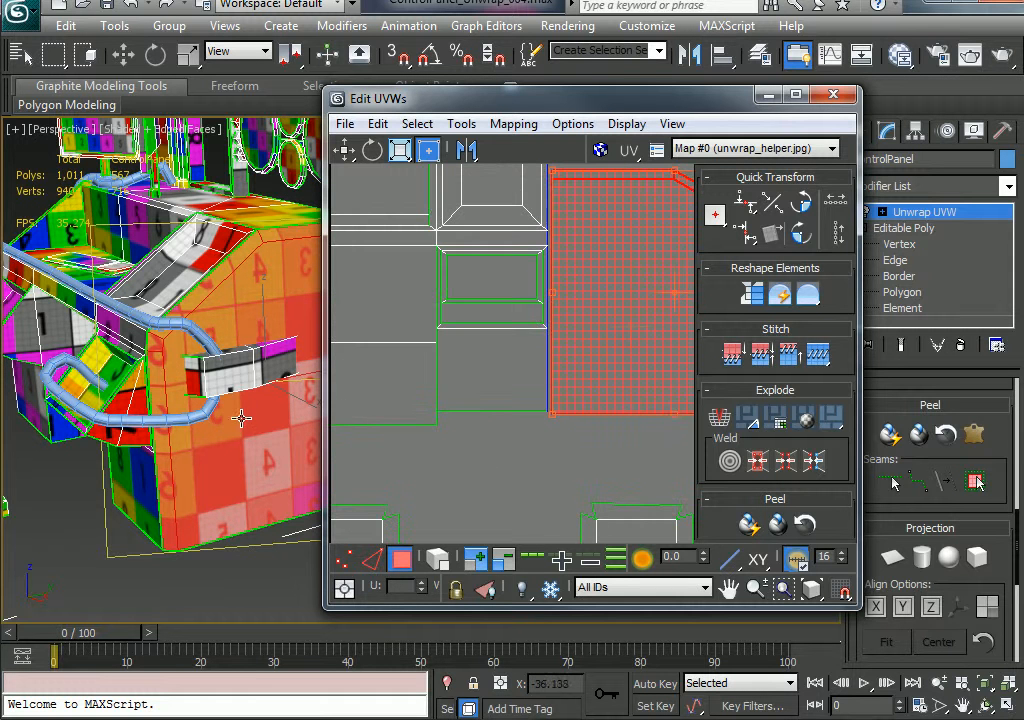
- Mirror the side shell horizontally so its bevel faces the main shell, leaving a small gap between them
alt+middle_drag(247, 411, 213, 254)
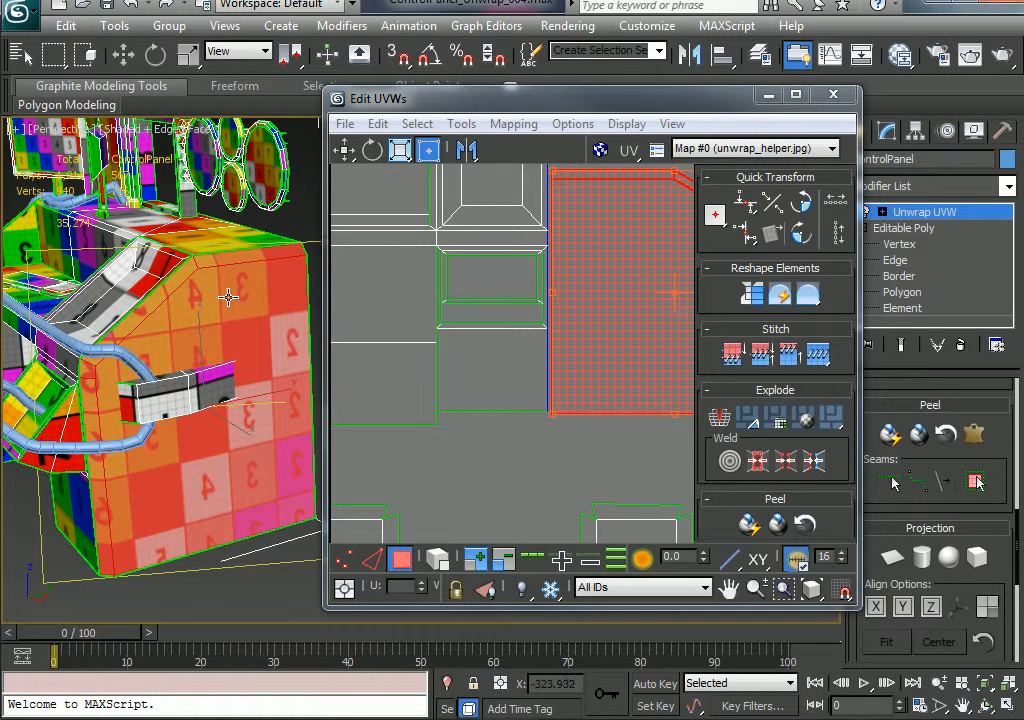
click(466, 150)
middle_drag(590, 359, 539, 358)
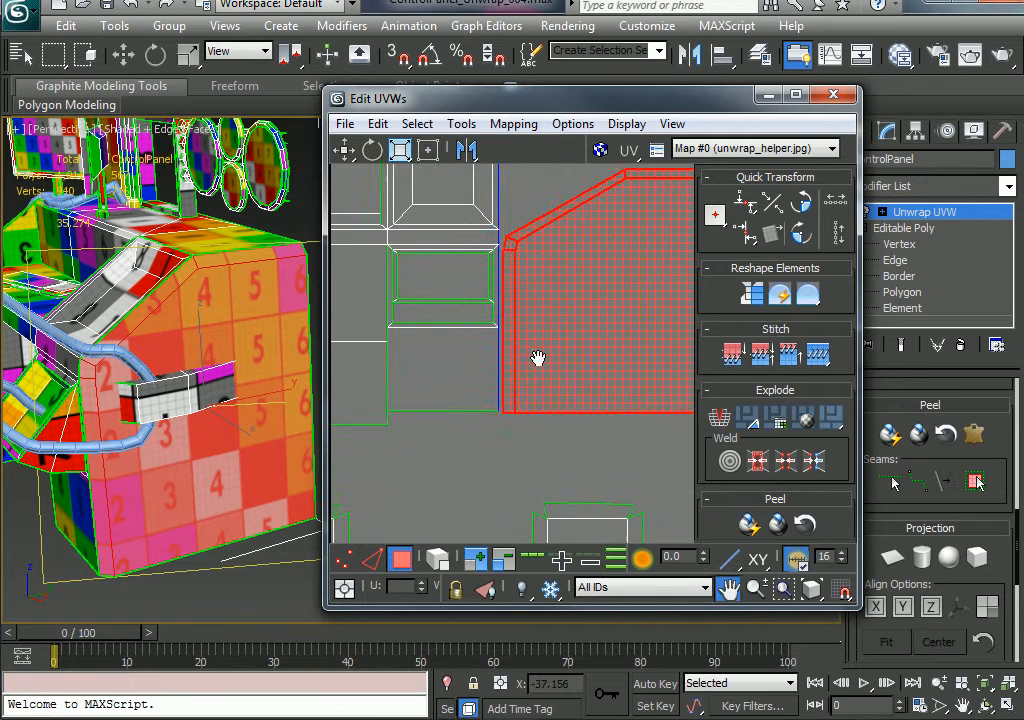
drag(534, 374, 555, 370)
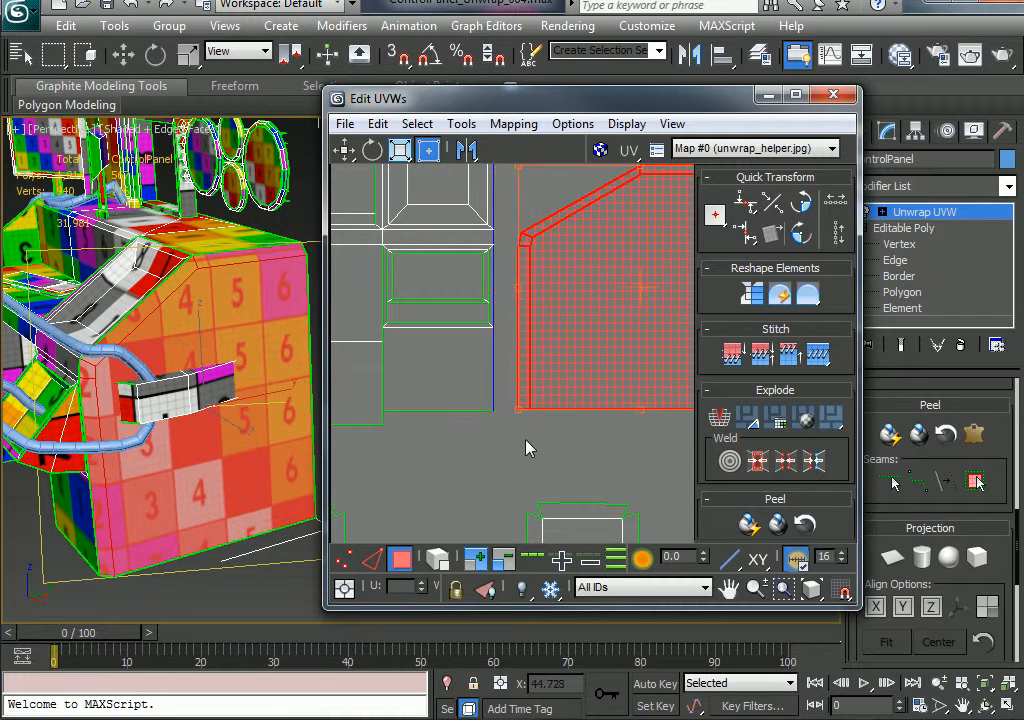
click(514, 453)
- Stitch the side shell's vertical bevel edge to the main shell, along both the lower face and the recessed-panel section
click(371, 558)
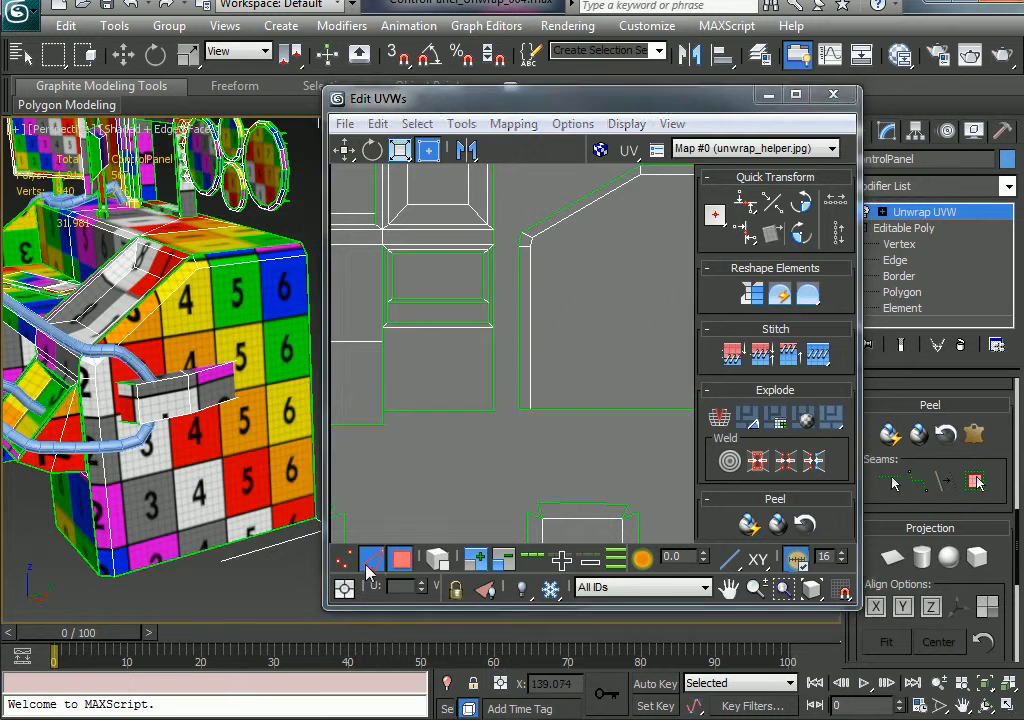
click(519, 370)
click(507, 372)
click(518, 357)
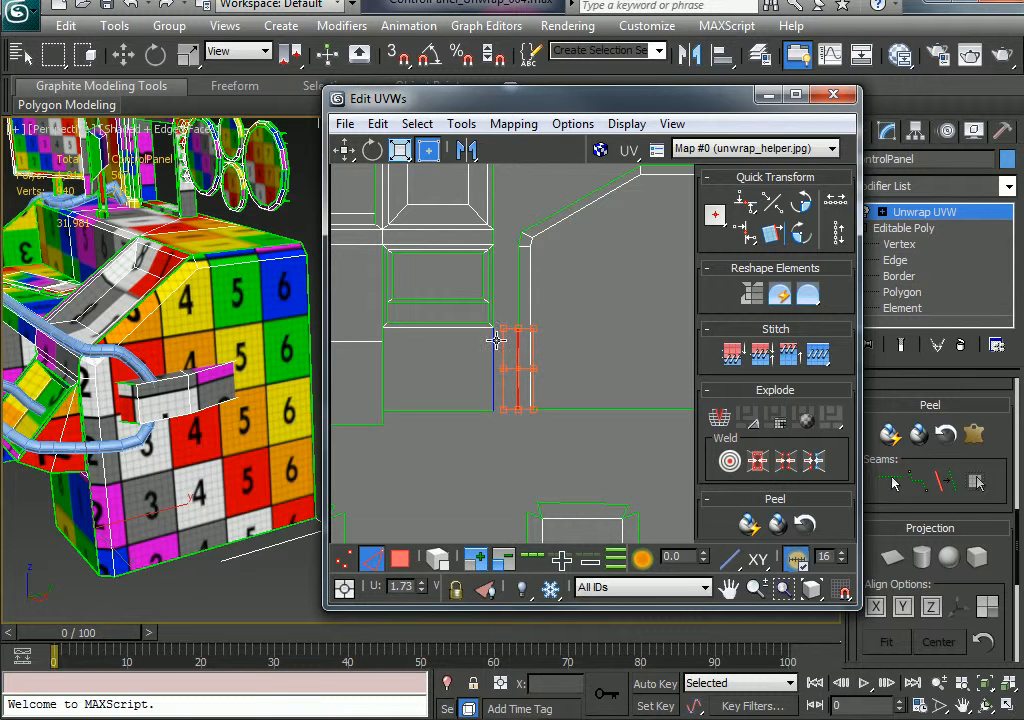
right_click(494, 352)
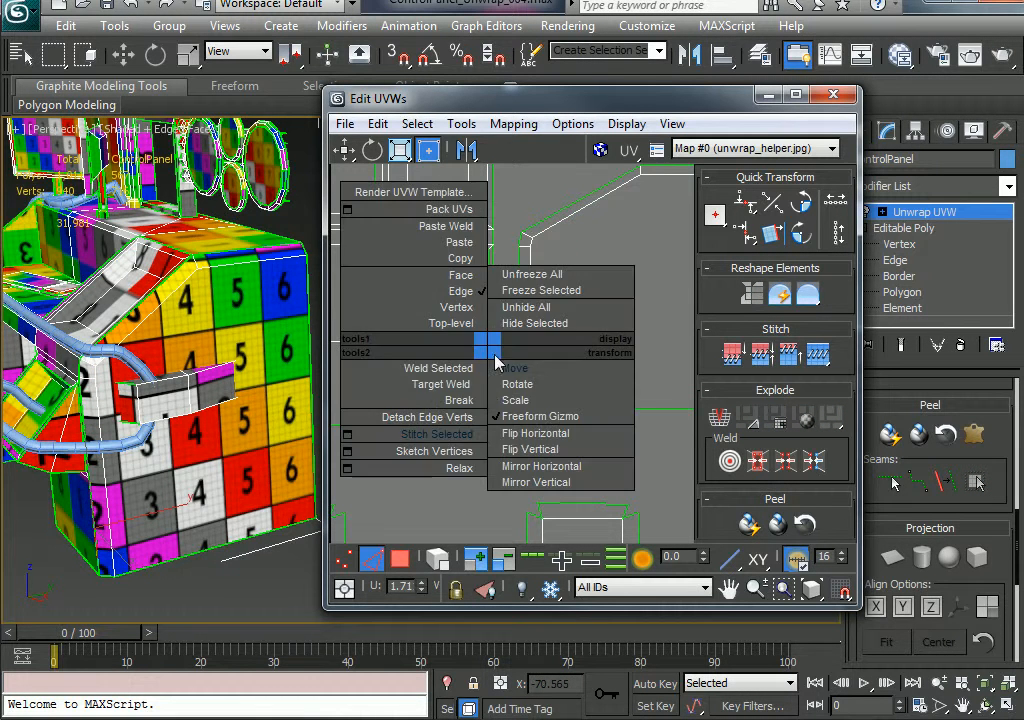
click(456, 433)
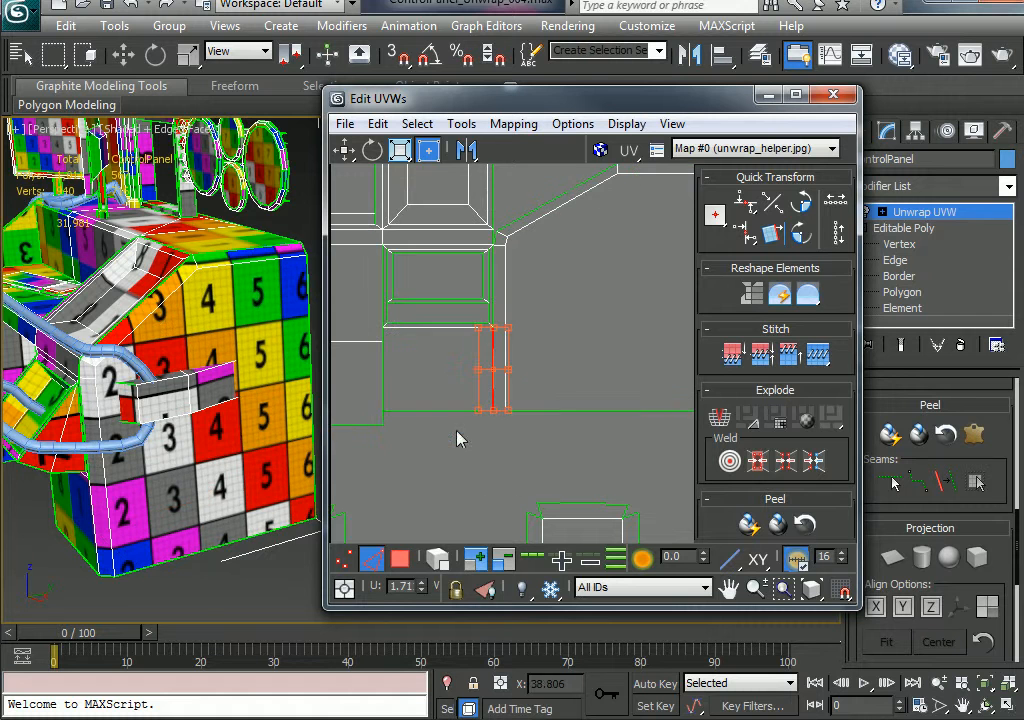
right_click(492, 277)
click(405, 341)
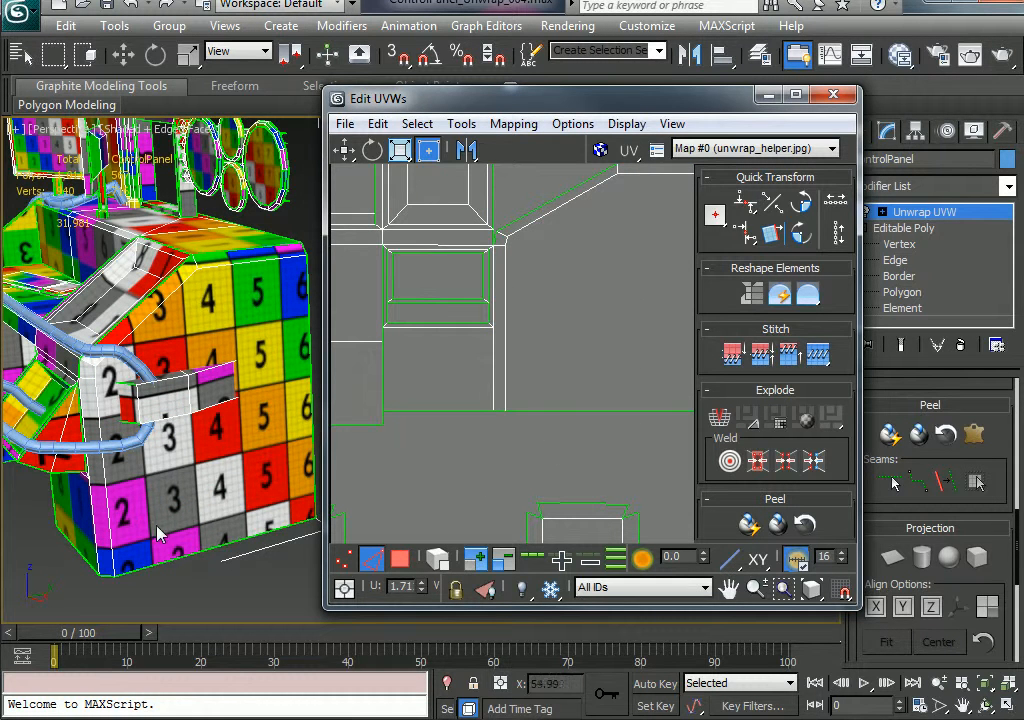
alt+middle_drag(155, 527, 243, 453)
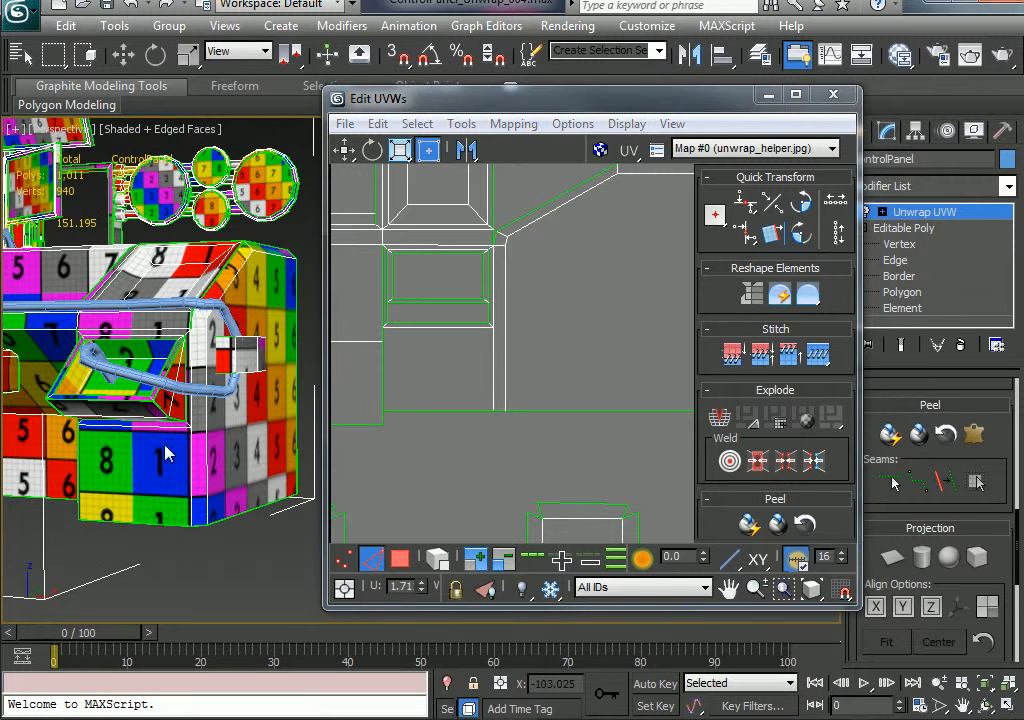
- Rotate the slightly tilted pointed shell above the main shell so its straight edges run vertical and horizontal
scroll(620, 335, down, 2)
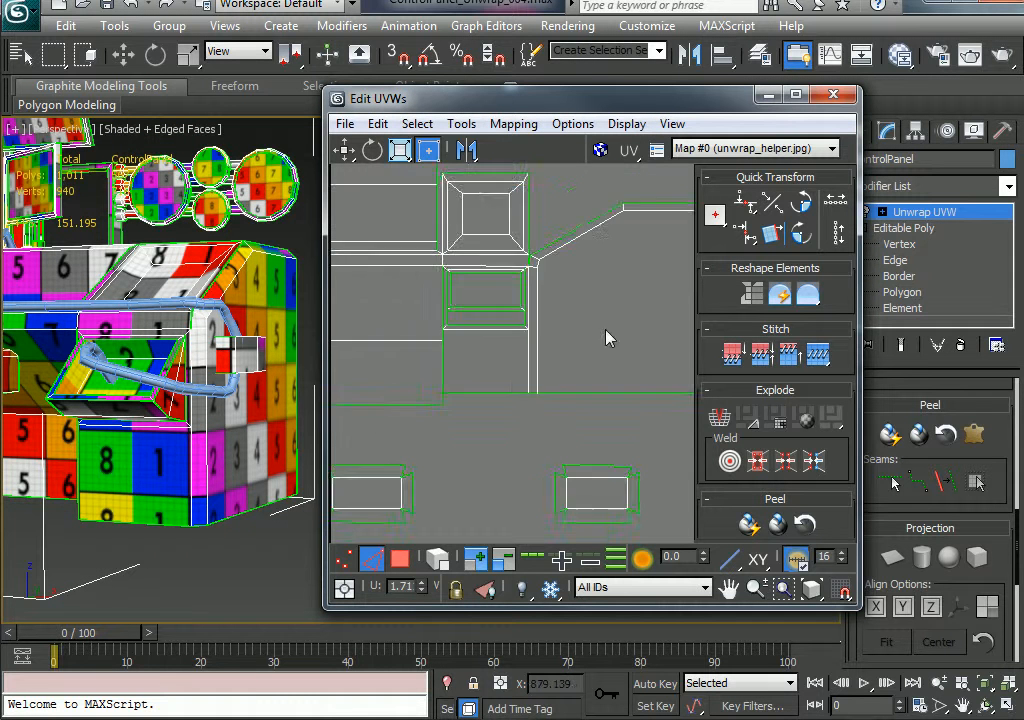
middle_drag(607, 332, 648, 350)
scroll(509, 405, down, 3)
middle_drag(375, 480, 555, 366)
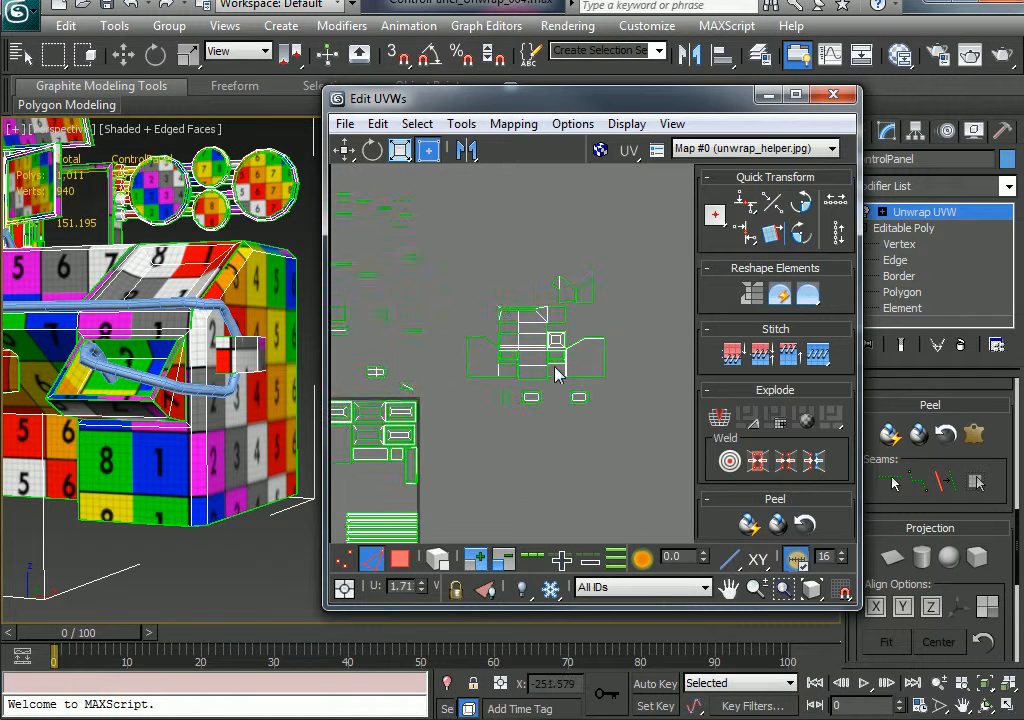
scroll(555, 366, up, 3)
scroll(558, 322, up, 2)
middle_drag(588, 250, 700, 268)
scroll(574, 322, up, 2)
middle_drag(574, 322, 345, 519)
middle_drag(494, 393, 453, 432)
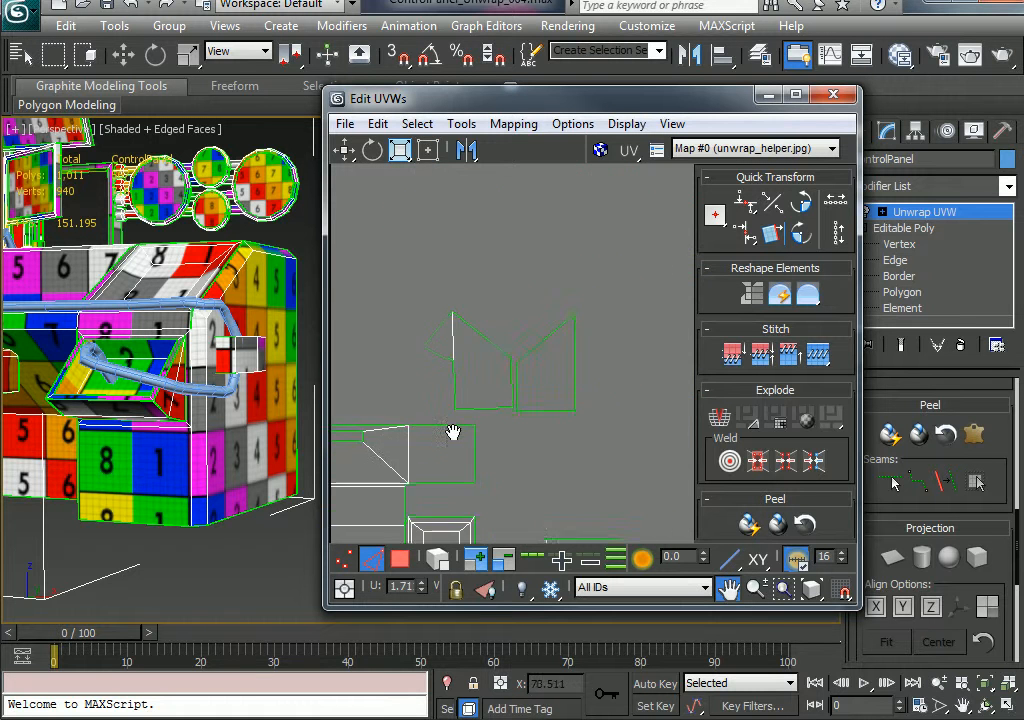
scroll(453, 430, up, 2)
click(399, 557)
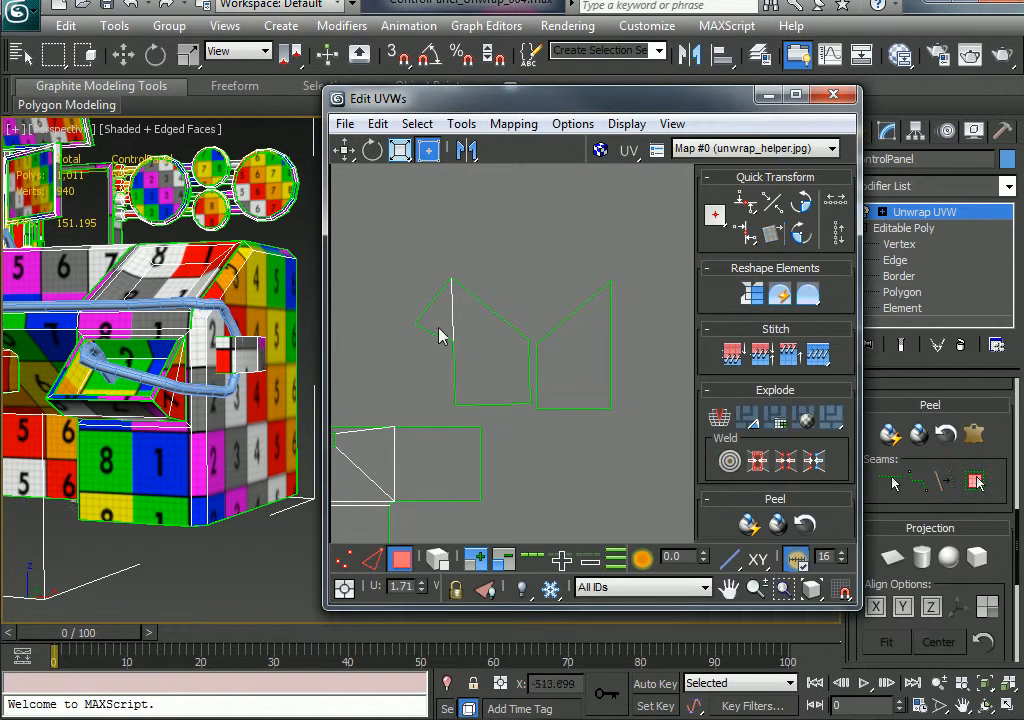
click(475, 339)
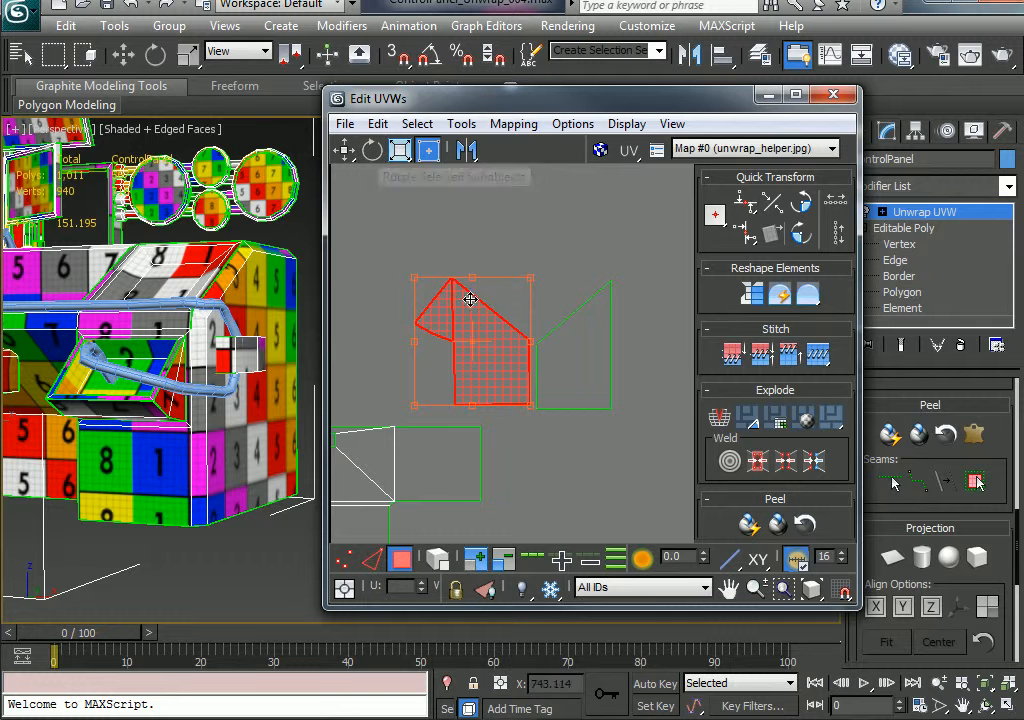
drag(473, 279, 476, 277)
click(551, 237)
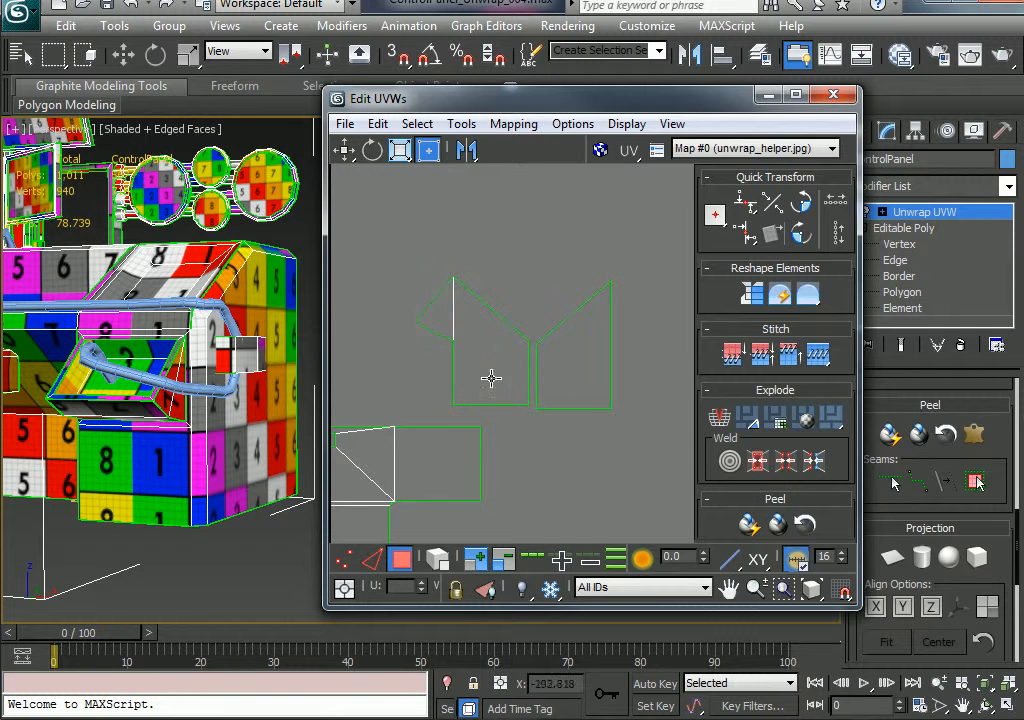
- Examine the UV layout for small loose shells still lying above the texture square and select them as a group
middle_drag(138, 437, 212, 457)
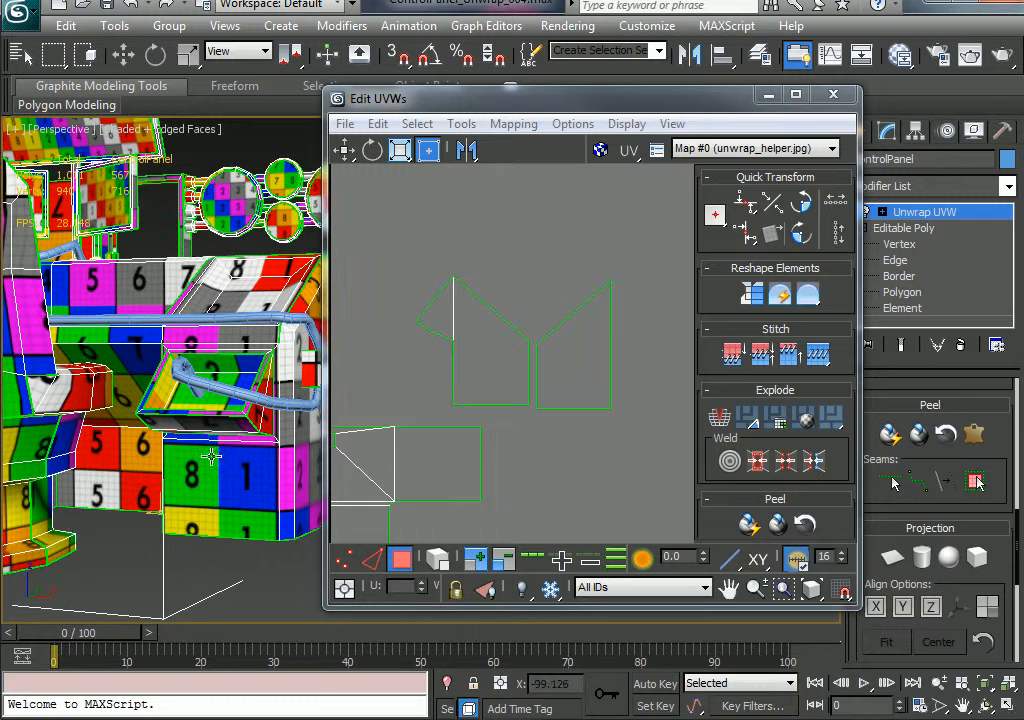
middle_drag(472, 449, 542, 286)
scroll(486, 421, down, 5)
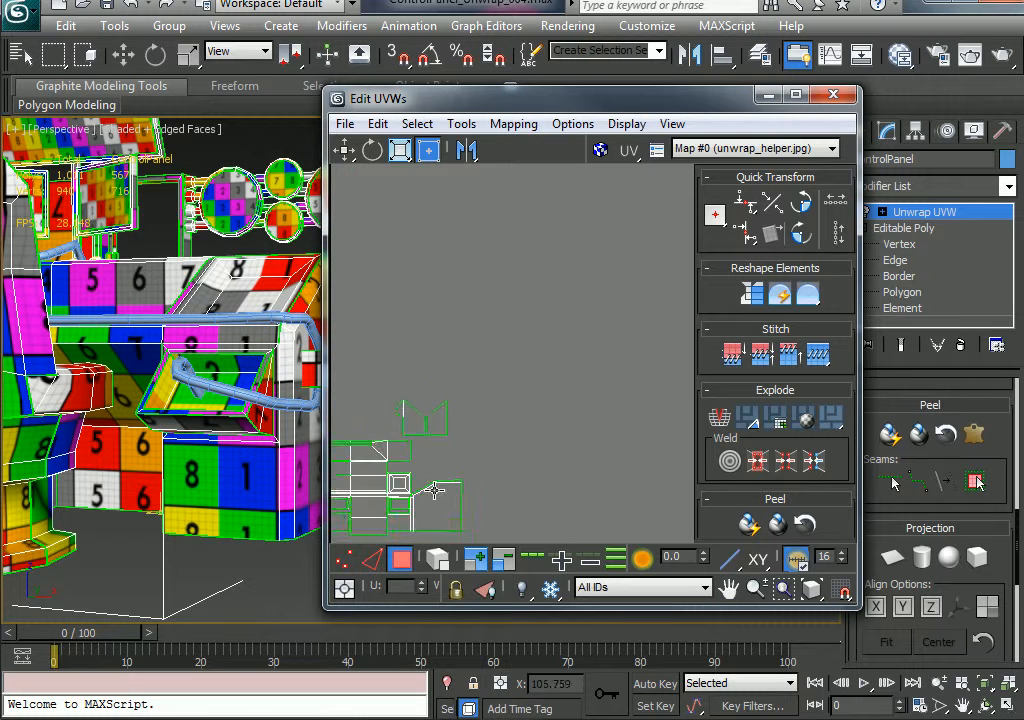
middle_drag(430, 483, 592, 315)
scroll(556, 392, up, 2)
scroll(525, 372, down, 5)
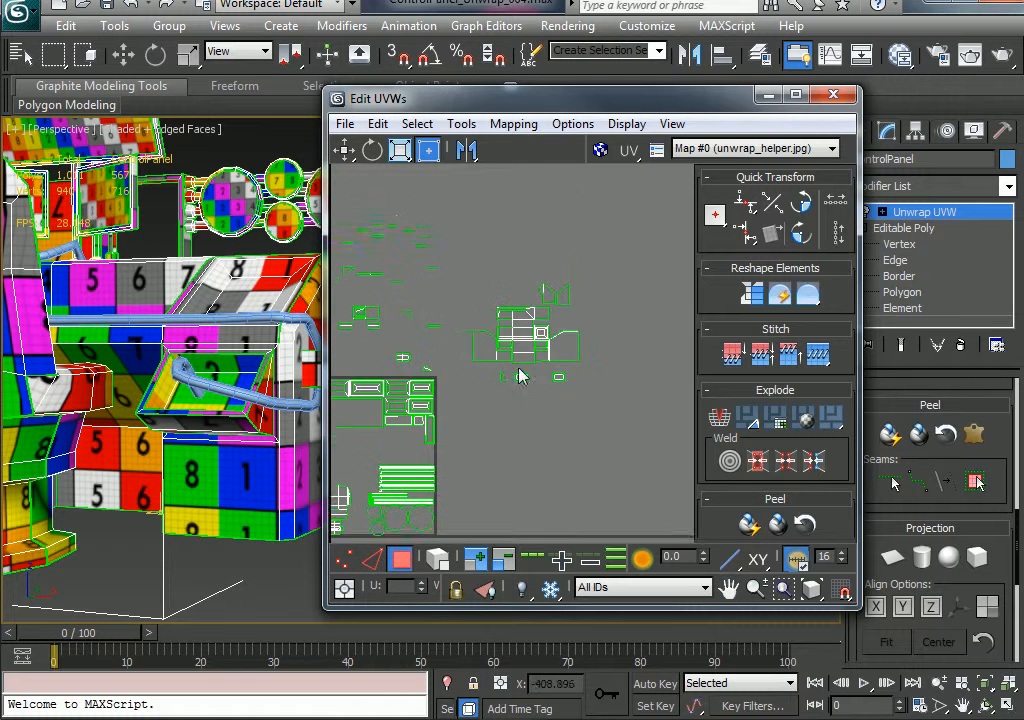
middle_drag(455, 325, 560, 385)
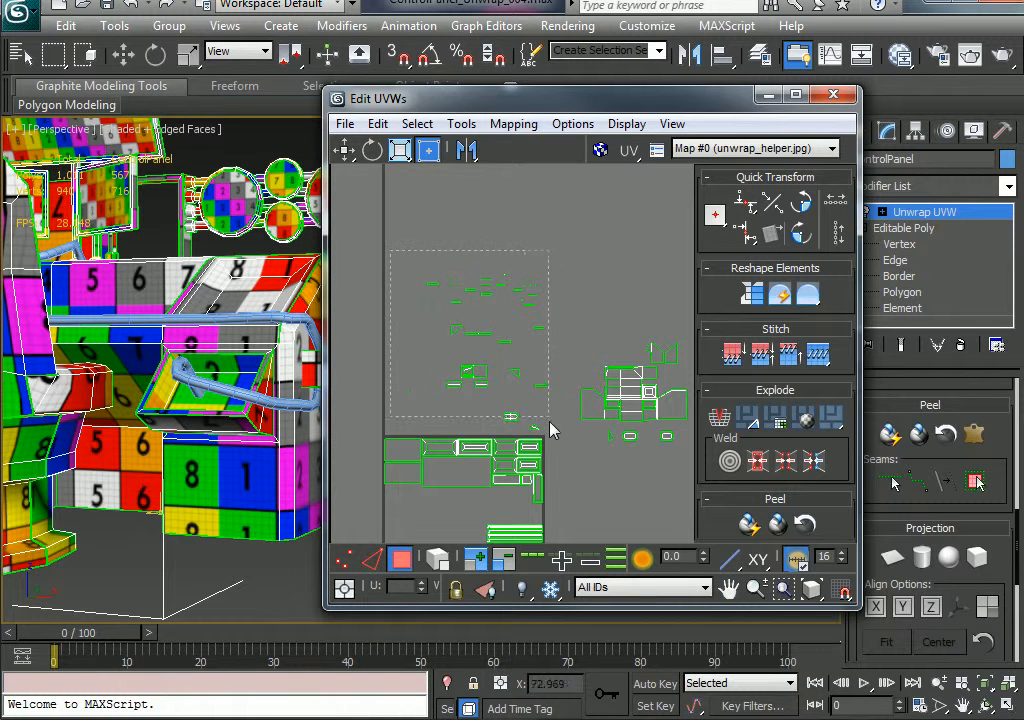
drag(549, 422, 553, 436)
- Select the large side face of the upright box under the tilted screen, extend it to its whole shell, and move that above the main shell
alt+middle_drag(187, 262, 255, 383)
click(186, 367)
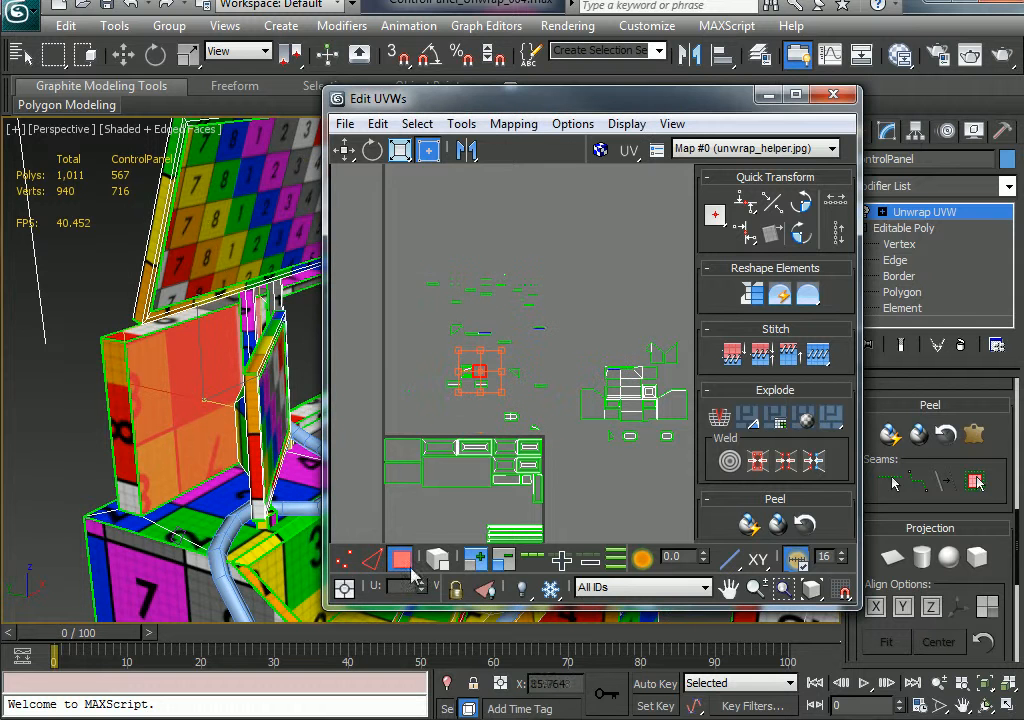
click(472, 555)
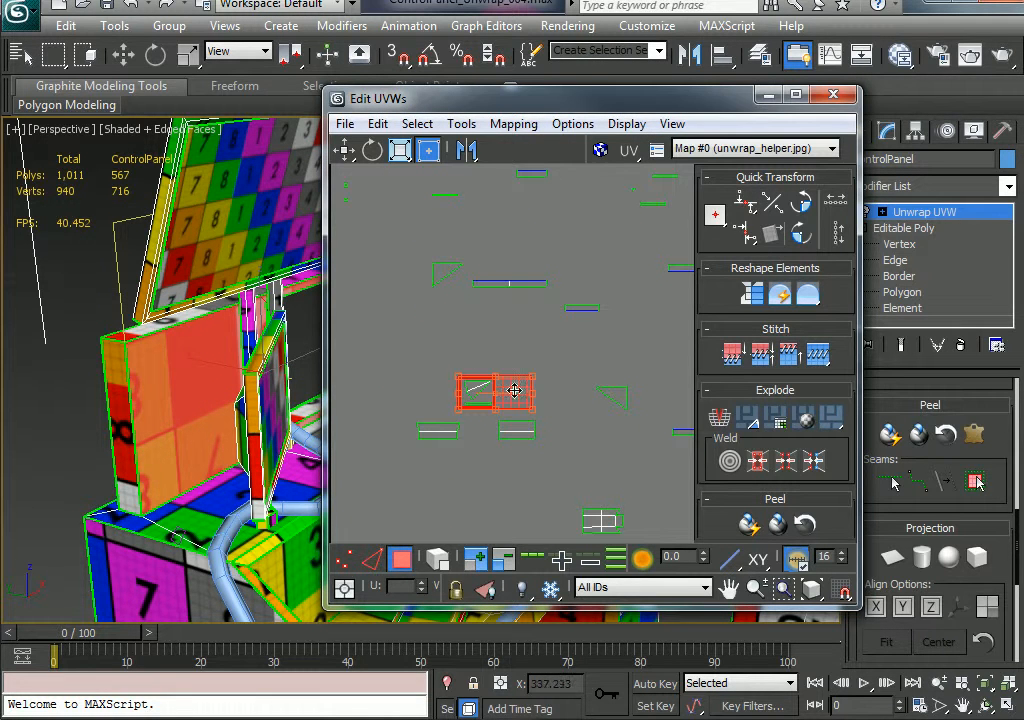
drag(513, 388, 565, 497)
middle_drag(580, 434, 410, 418)
scroll(570, 428, down, 1)
scroll(449, 320, down, 1)
middle_drag(449, 320, 462, 303)
drag(385, 403, 572, 398)
scroll(585, 390, up, 6)
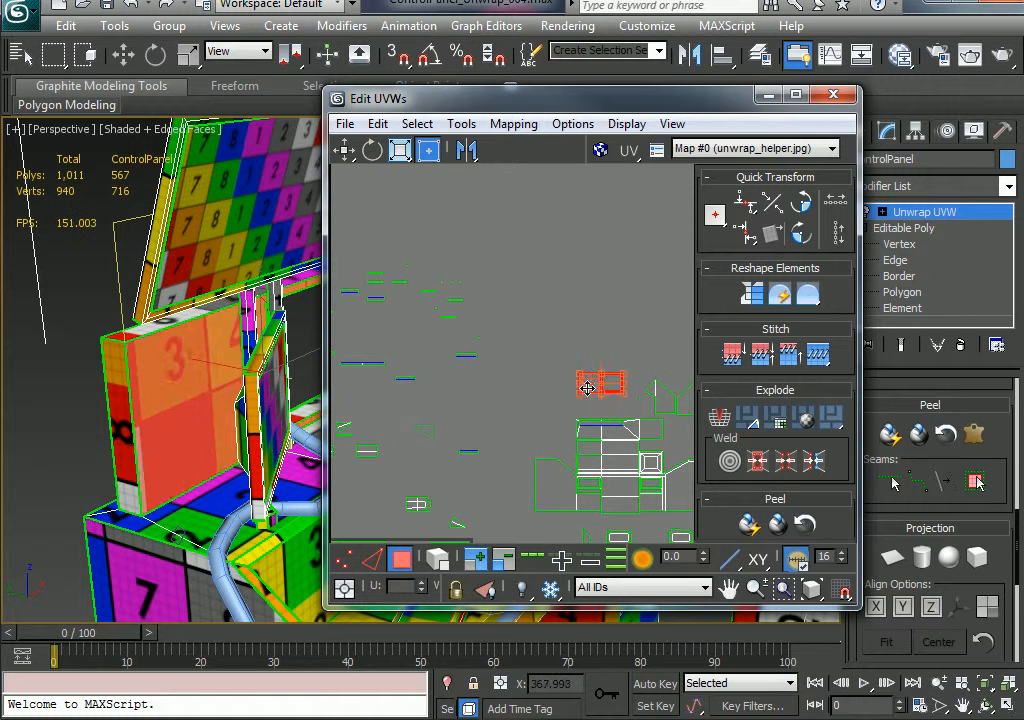
middle_drag(617, 352, 564, 388)
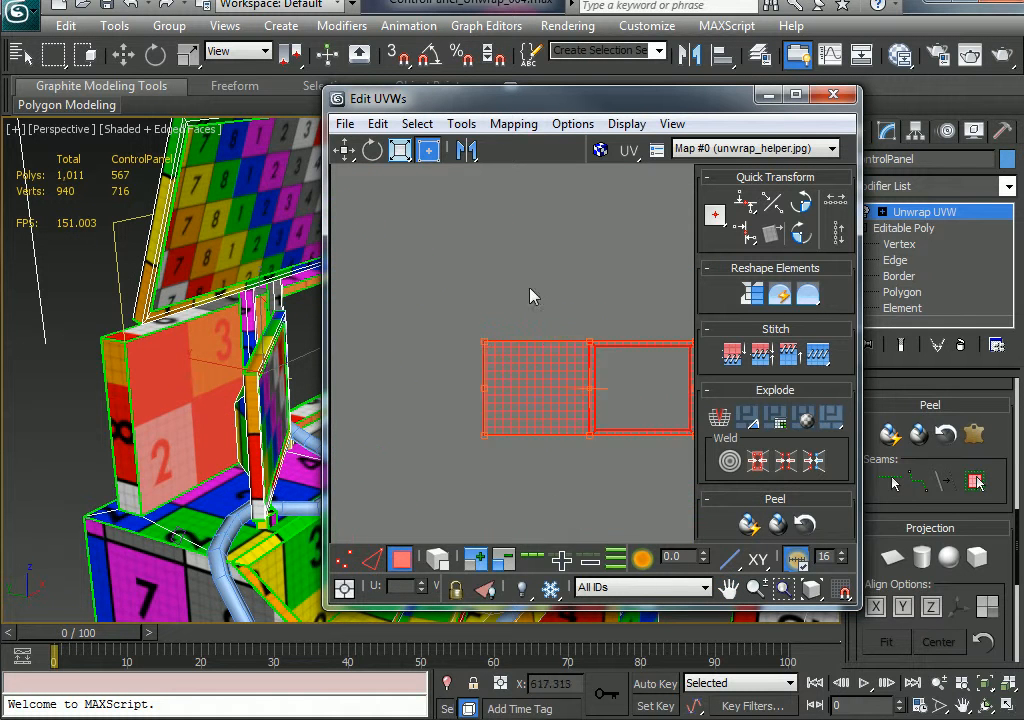
click(530, 293)
- Stitch the adjoining narrow strip to the upper edge of the box shell's large side face
alt+middle_drag(173, 352, 268, 440)
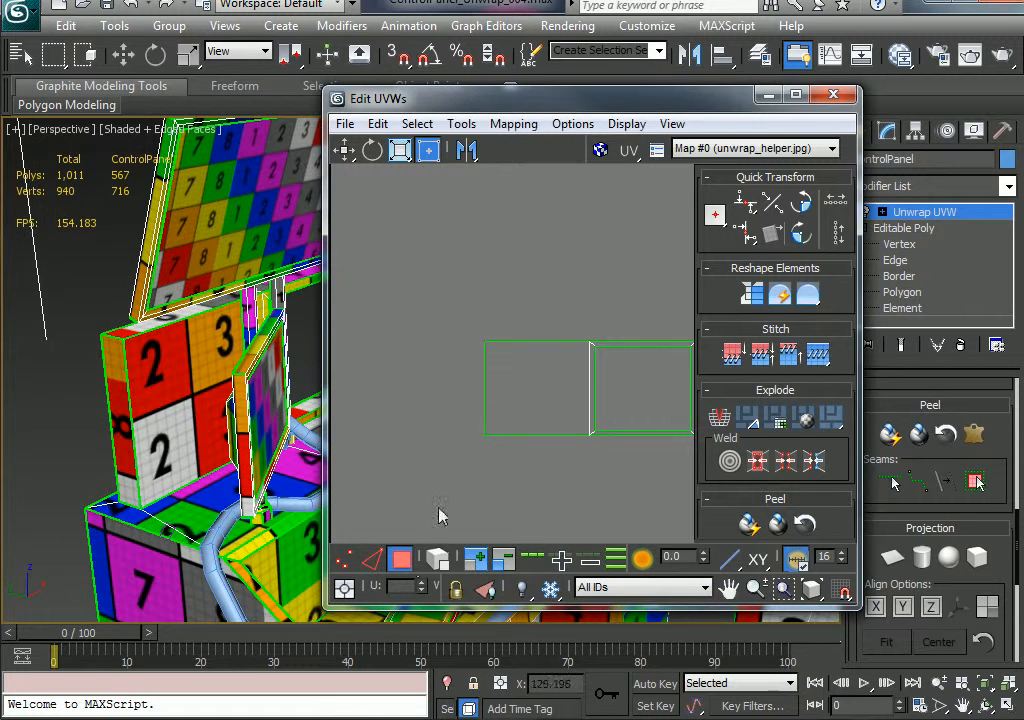
click(370, 564)
middle_drag(563, 406, 525, 419)
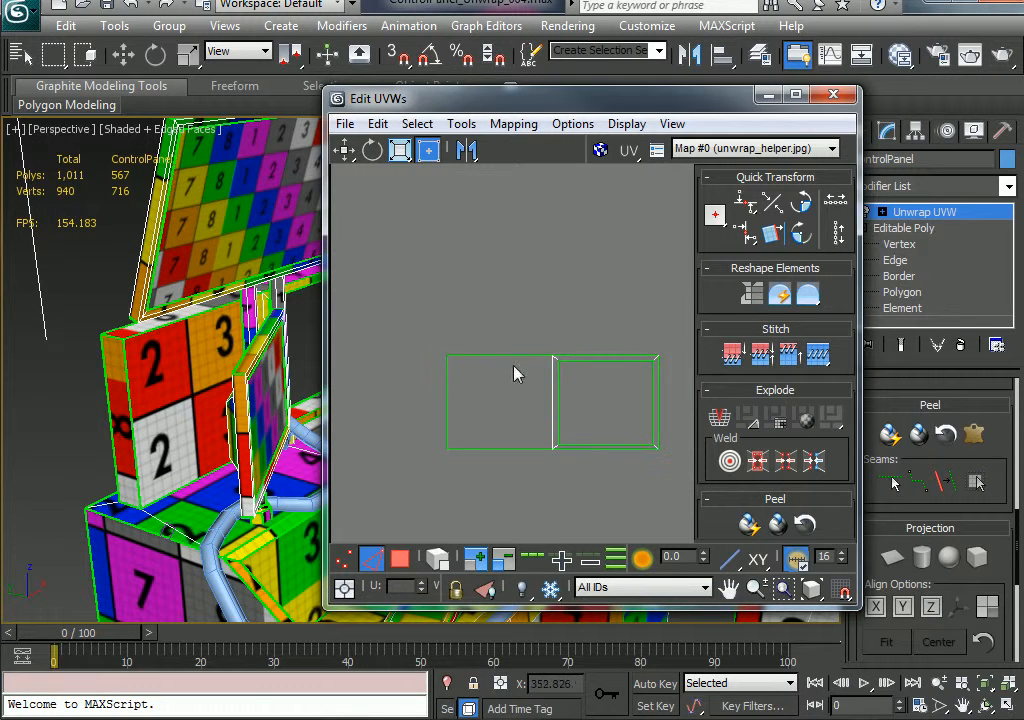
click(508, 357)
right_click(503, 355)
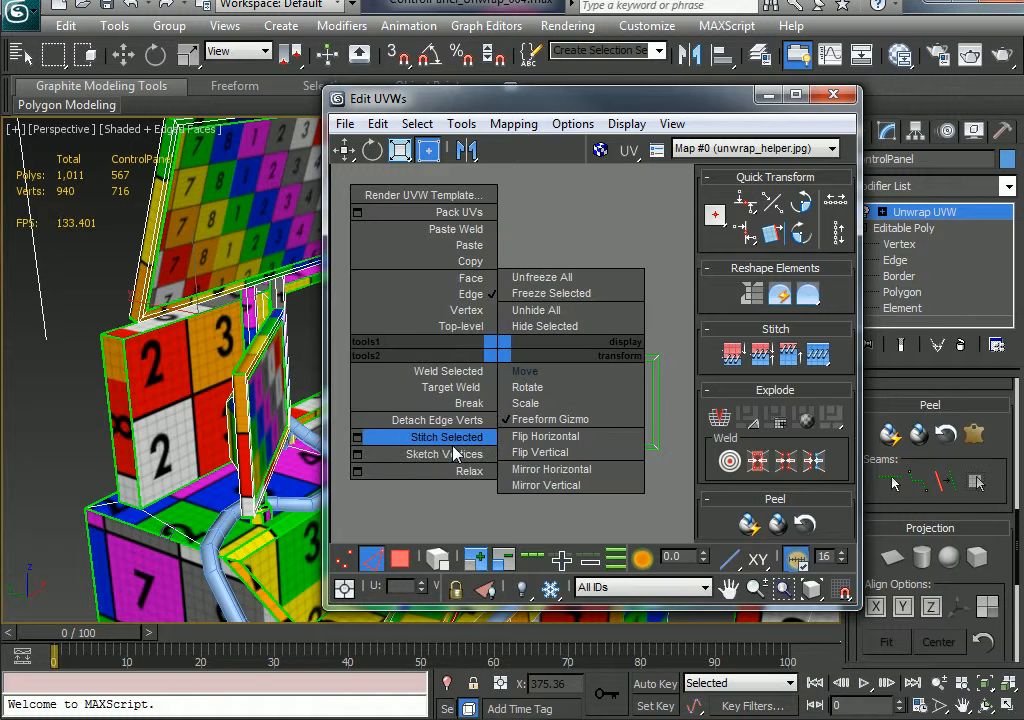
click(452, 437)
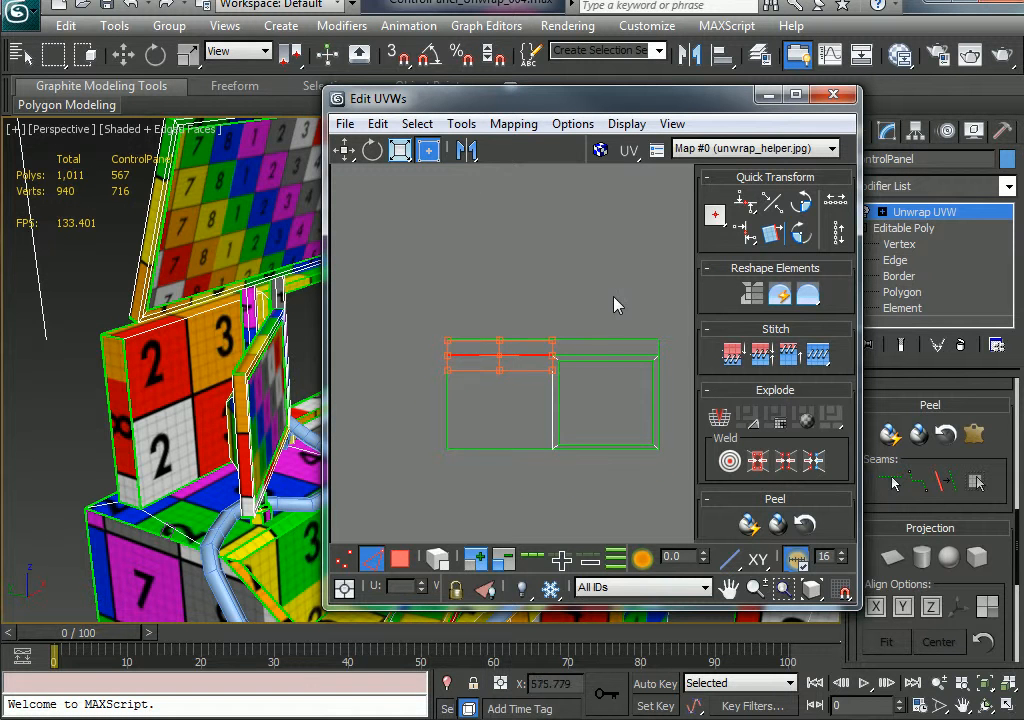
- Stitch the matching strip onto the top edge of the framed panel in the UV layout
click(601, 353)
right_click(601, 352)
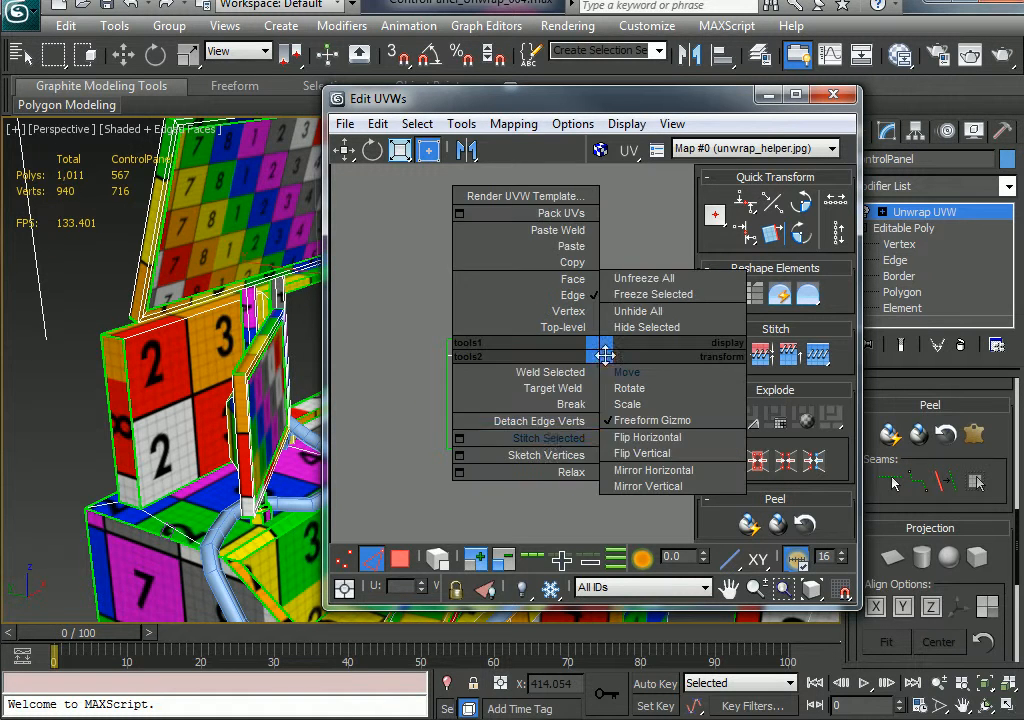
click(556, 428)
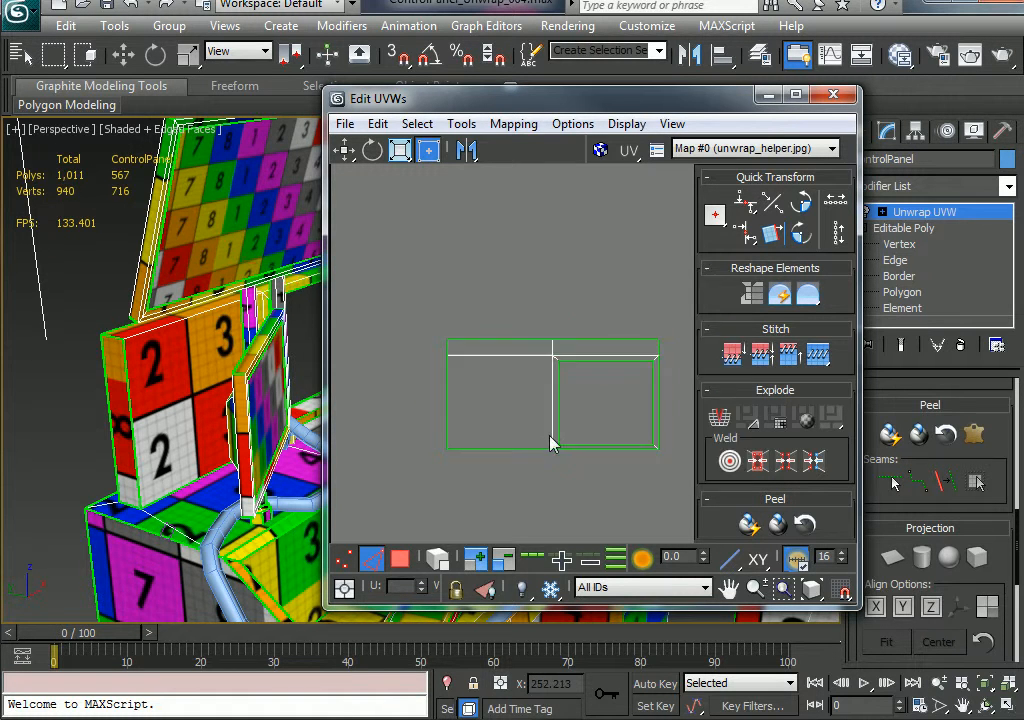
- Stitch the matching side strips onto the outer left and outer right edges of the two-panel UV shell
click(446, 398)
right_click(446, 392)
click(407, 474)
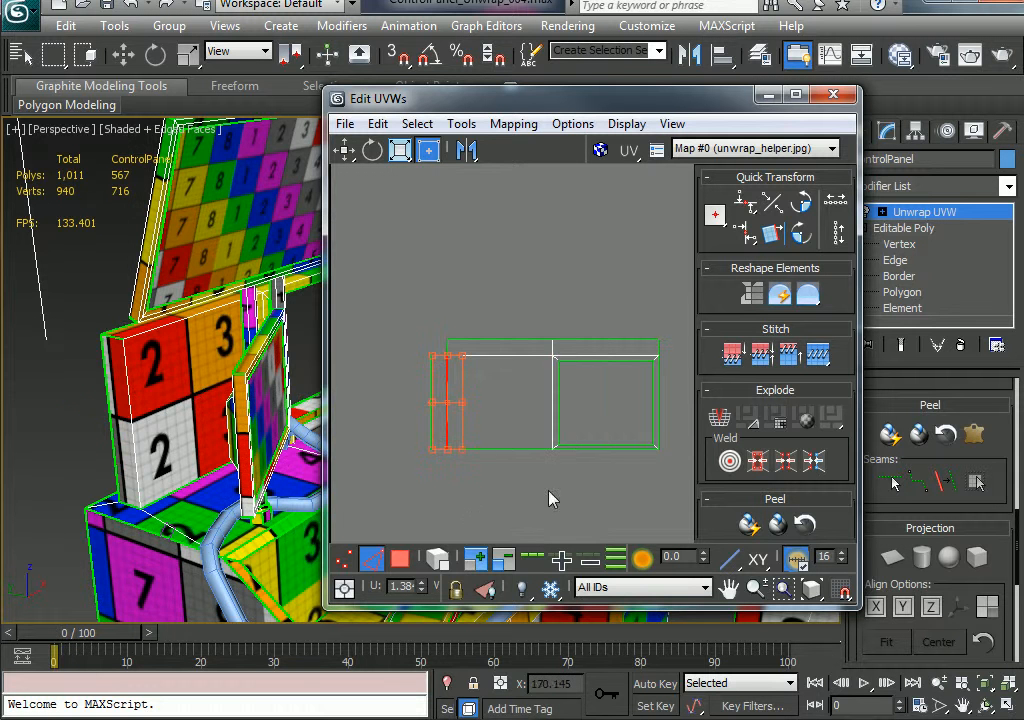
middle_drag(586, 422, 491, 424)
click(562, 384)
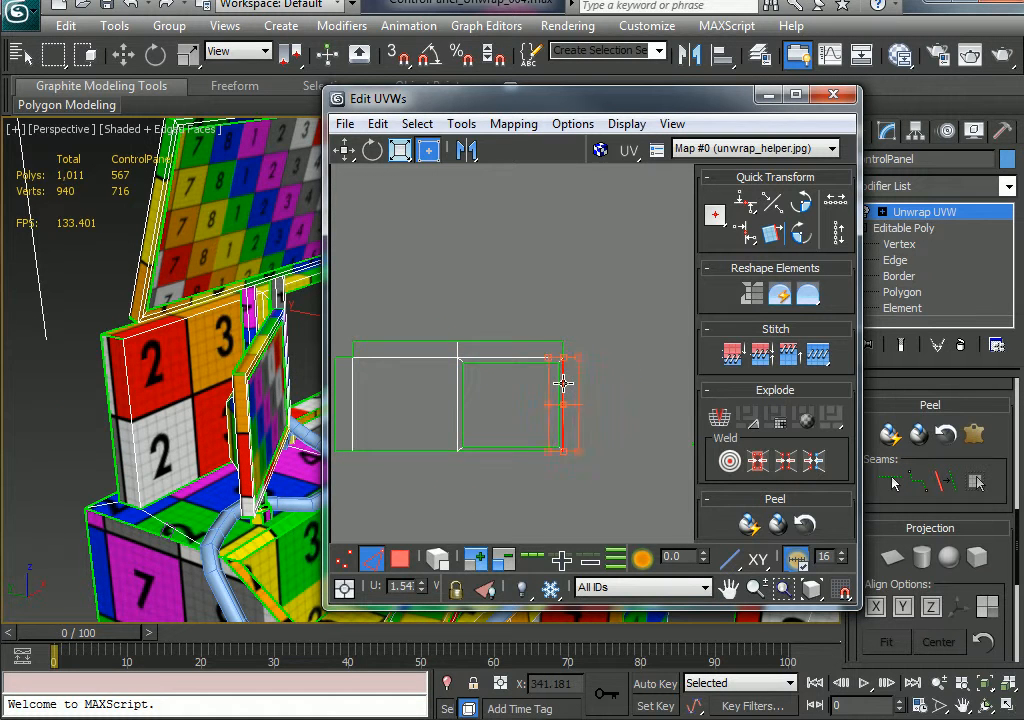
right_click(560, 383)
click(526, 470)
click(590, 432)
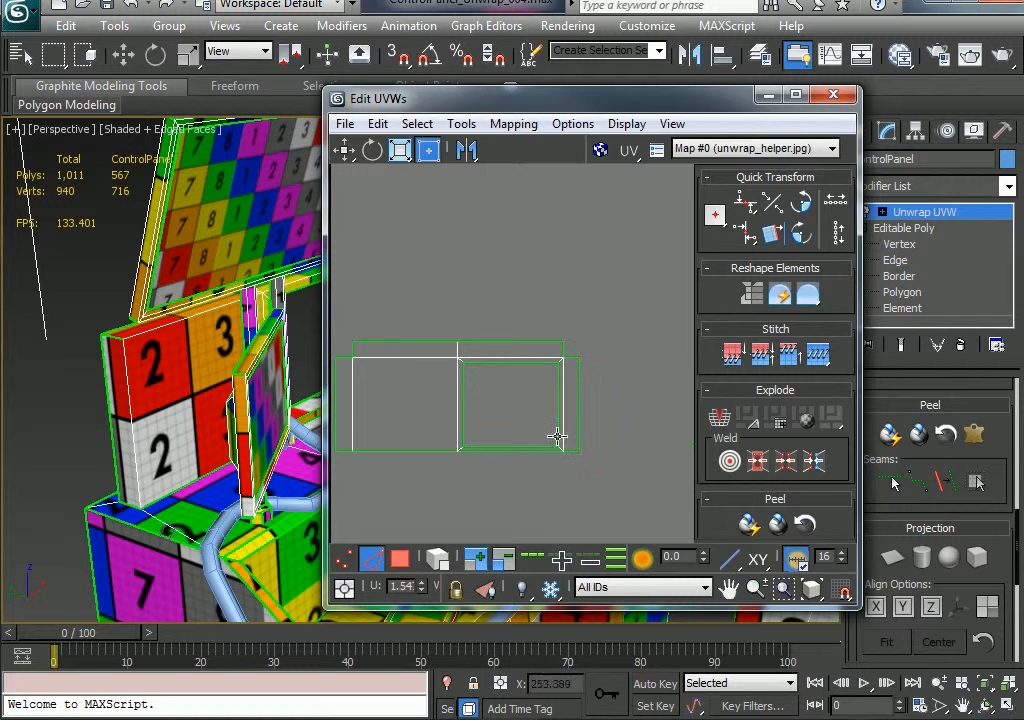
- Try to stitch the inner wall faces onto the bottom and left inner edges of the frame's opening
scroll(494, 446, up, 4)
middle_drag(500, 432, 448, 529)
middle_drag(611, 213, 531, 441)
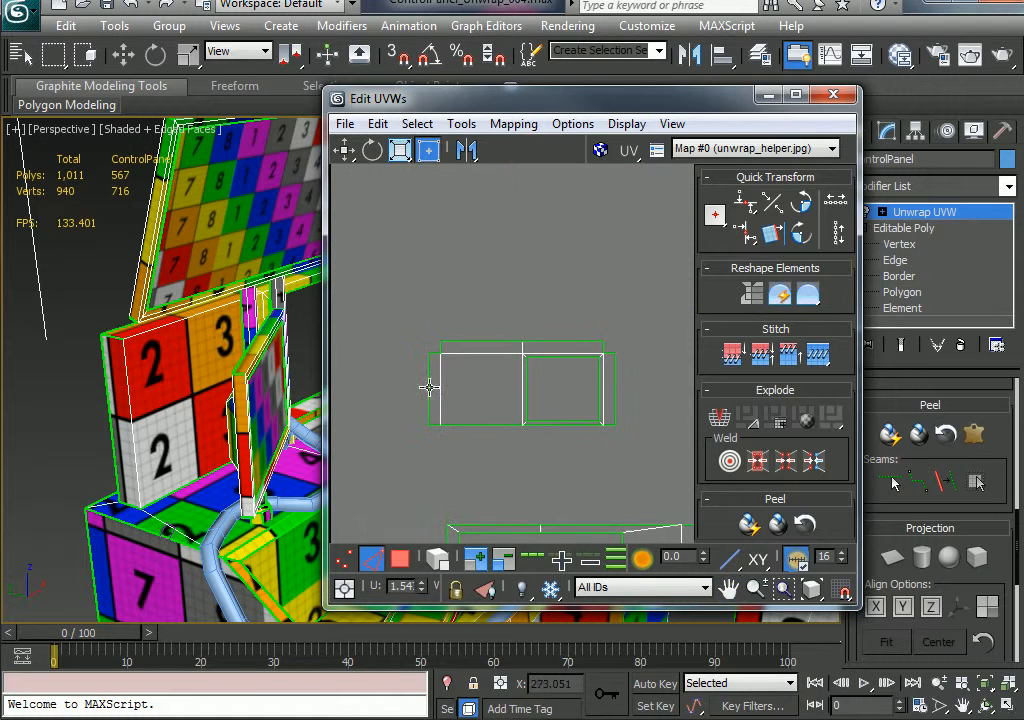
middle_drag(270, 346, 100, 402)
scroll(180, 384, up, 3)
middle_drag(180, 384, 221, 499)
scroll(557, 409, up, 5)
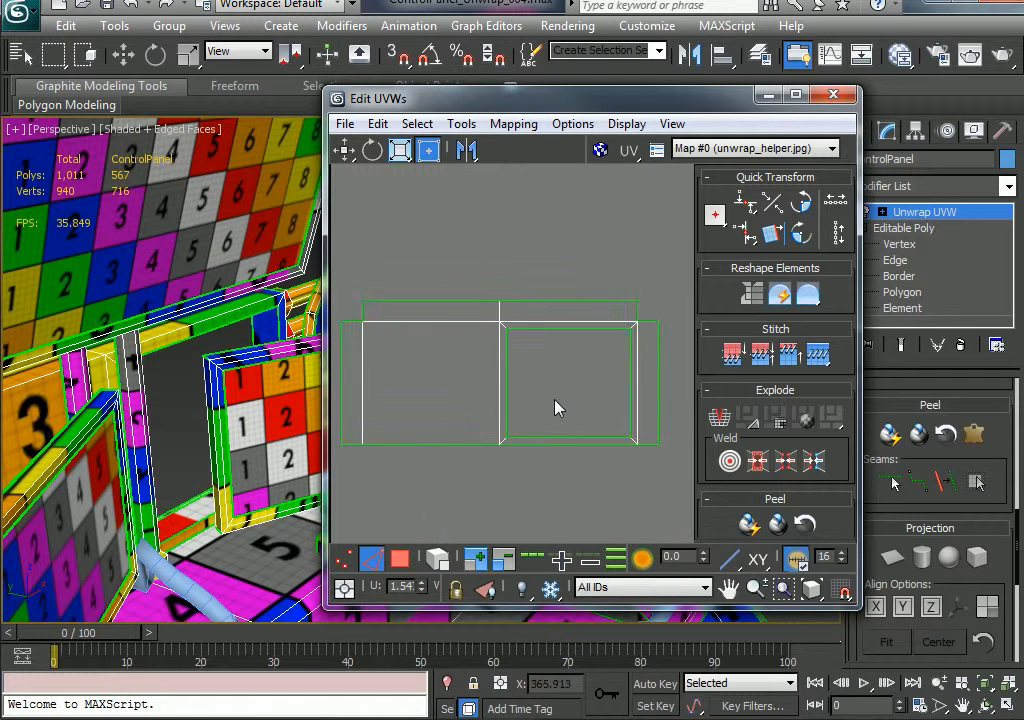
click(545, 464)
right_click(545, 464)
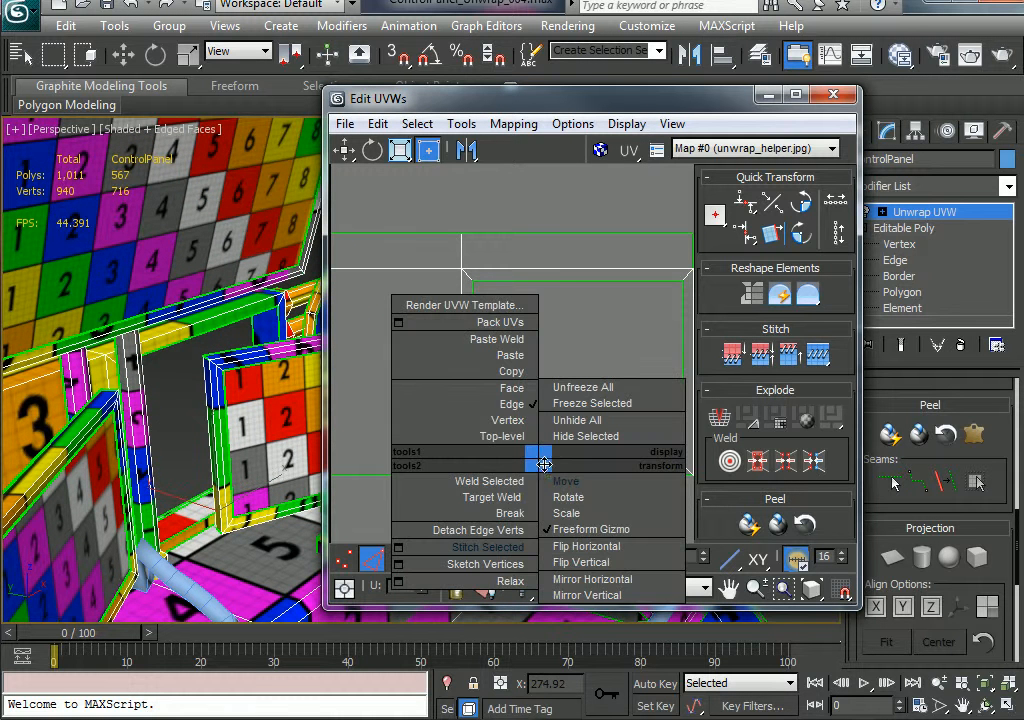
click(491, 550)
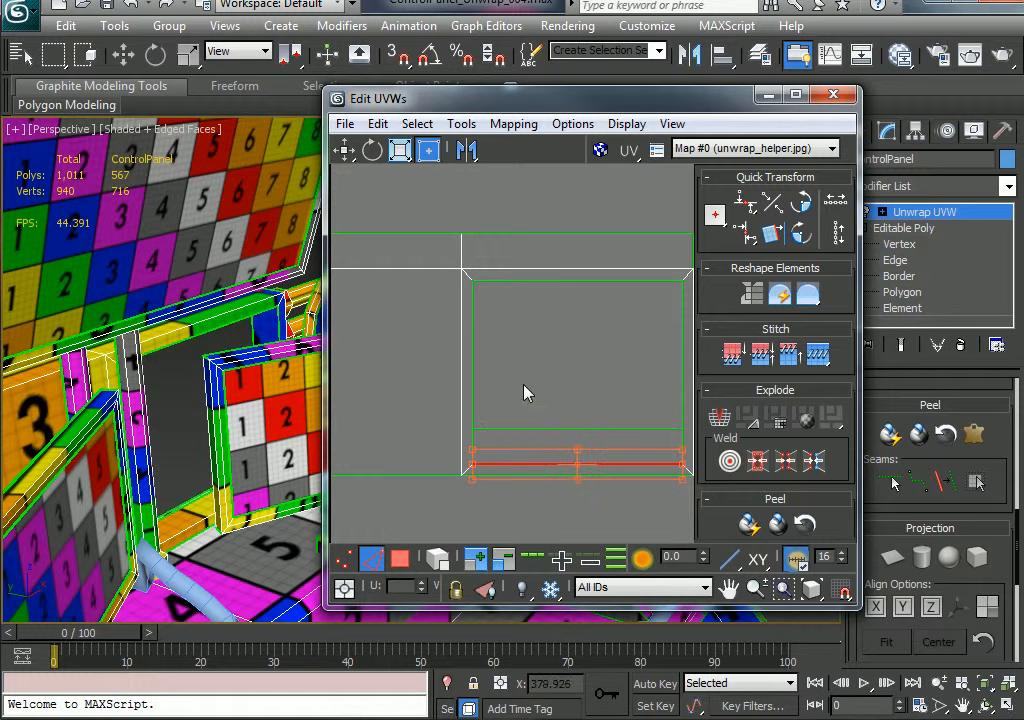
click(491, 448)
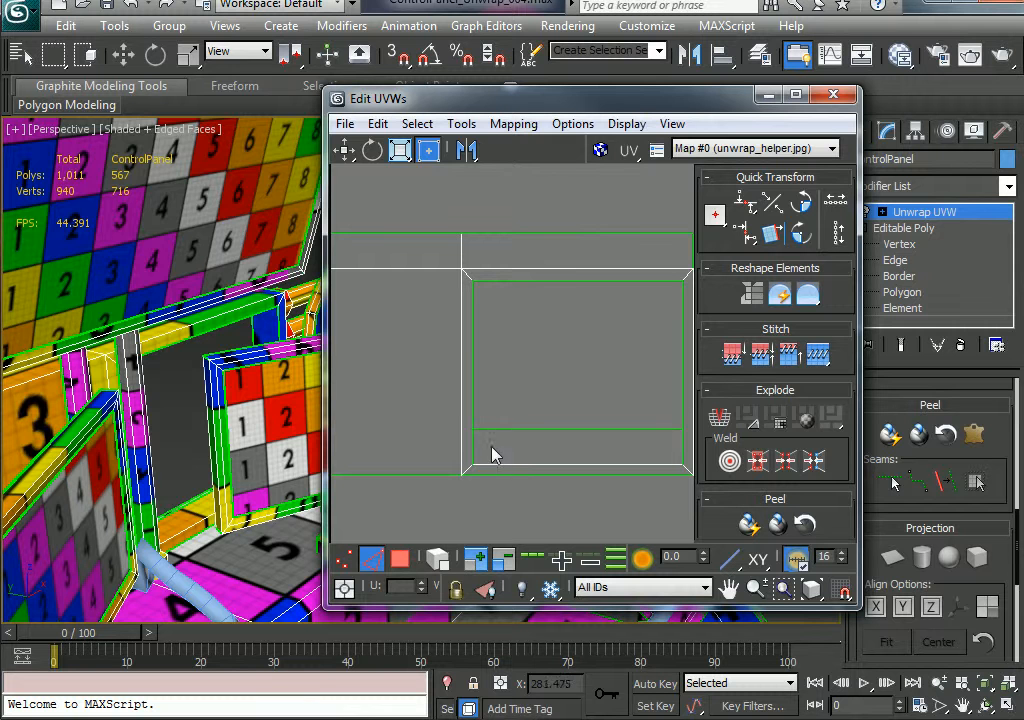
right_click(473, 392)
click(400, 473)
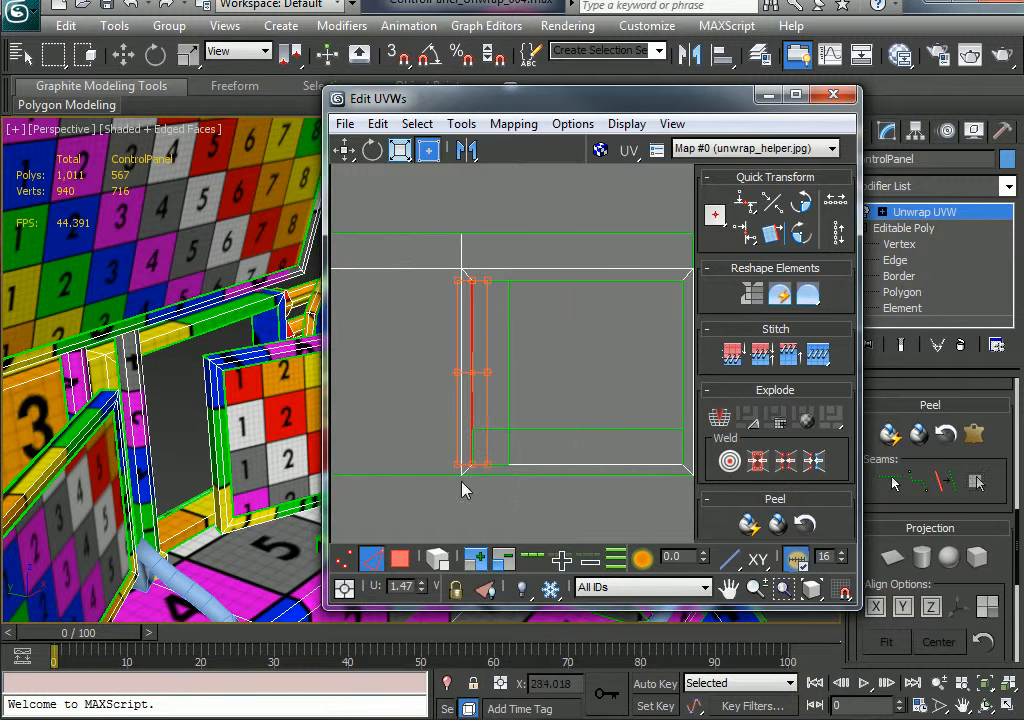
- Undo both stitches on the inner edges of the frame's opening
alt+middle_drag(200, 368, 330, 480)
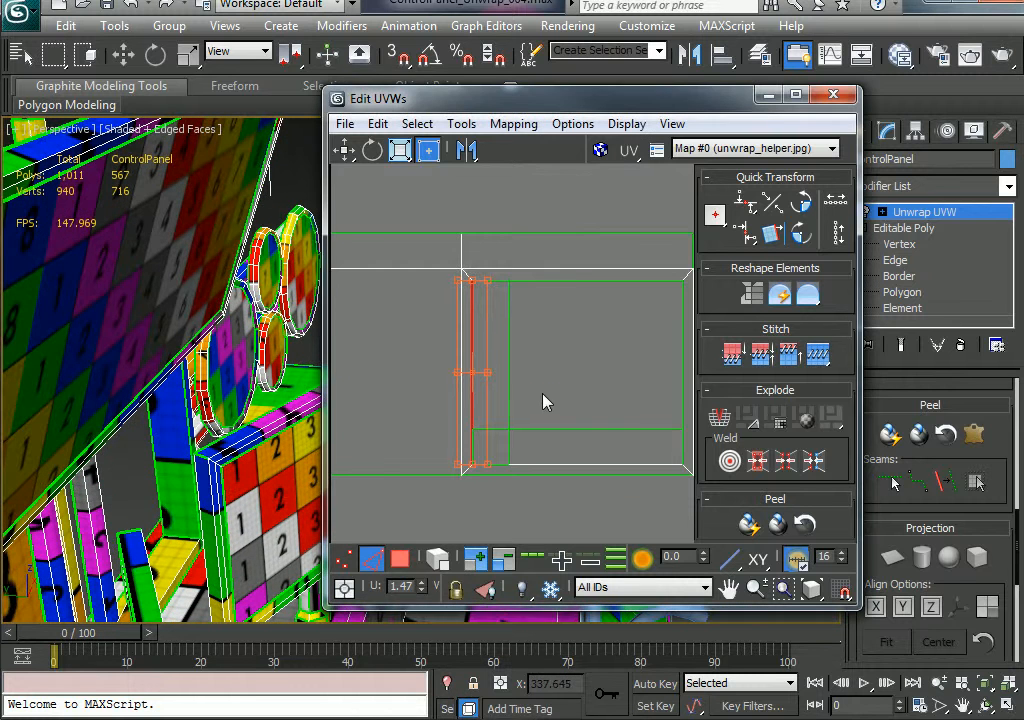
scroll(527, 420, down, 2)
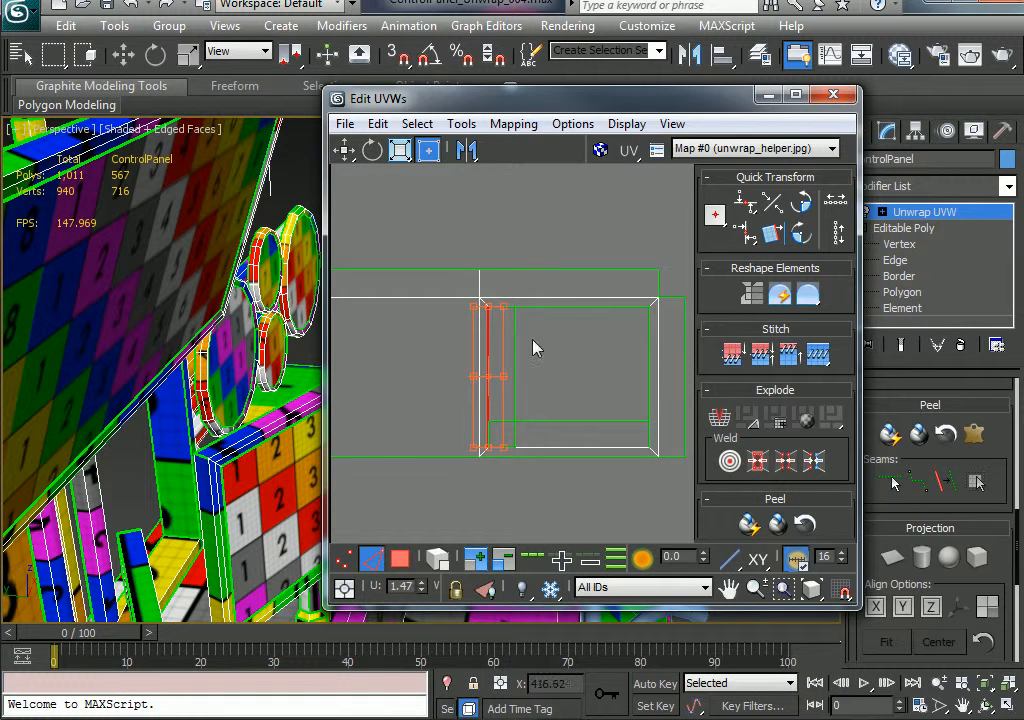
click(566, 373)
key(ctrl+z)
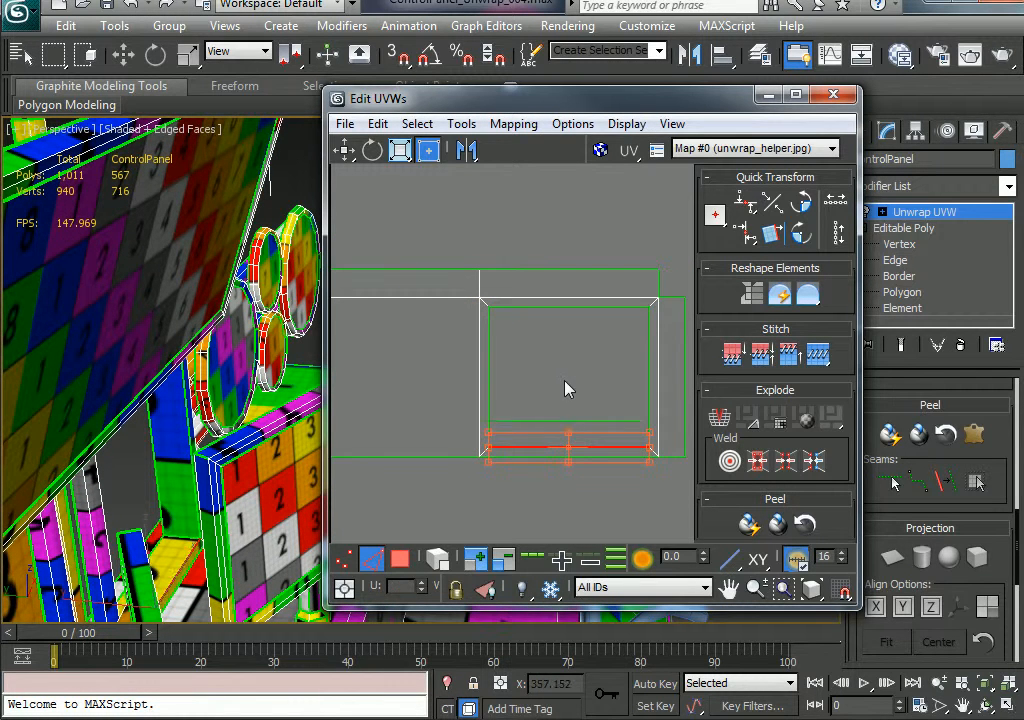
key(ctrl+z)
click(552, 369)
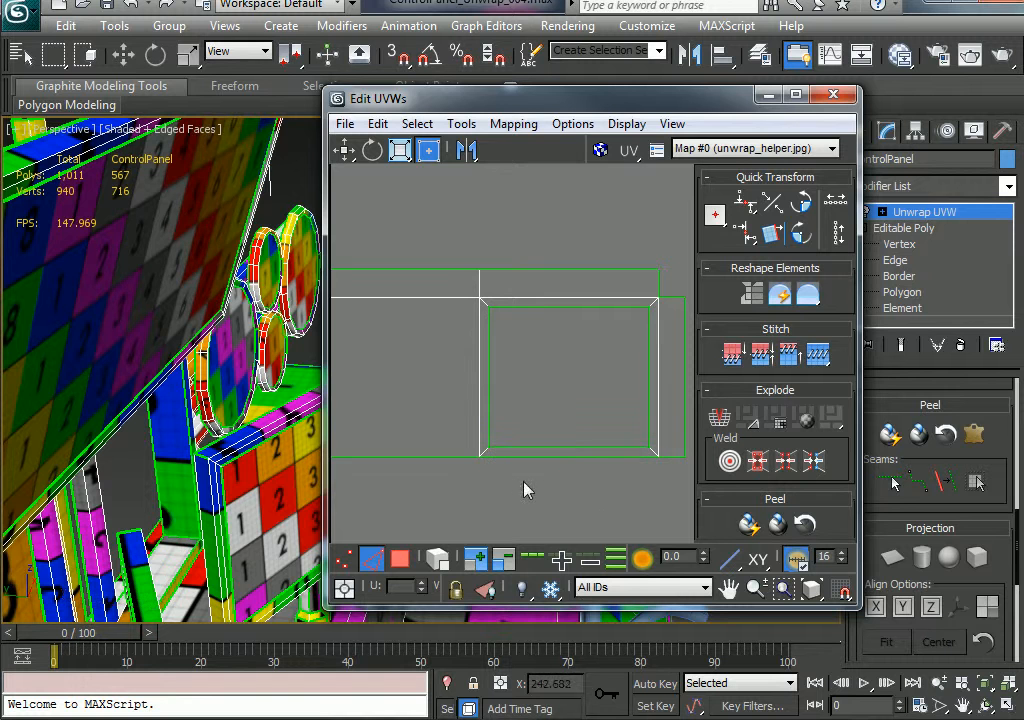
- Break the four faces of the frame ring off the panel shell and move them up into empty UV space
click(399, 557)
drag(487, 463, 657, 308)
drag(485, 466, 656, 309)
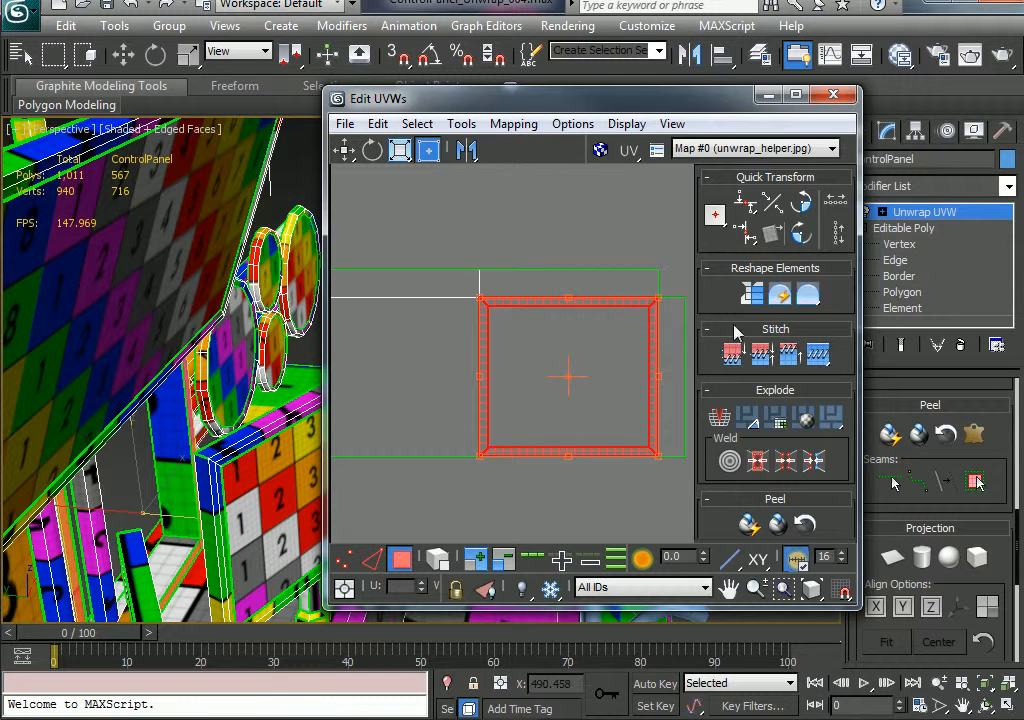
click(719, 417)
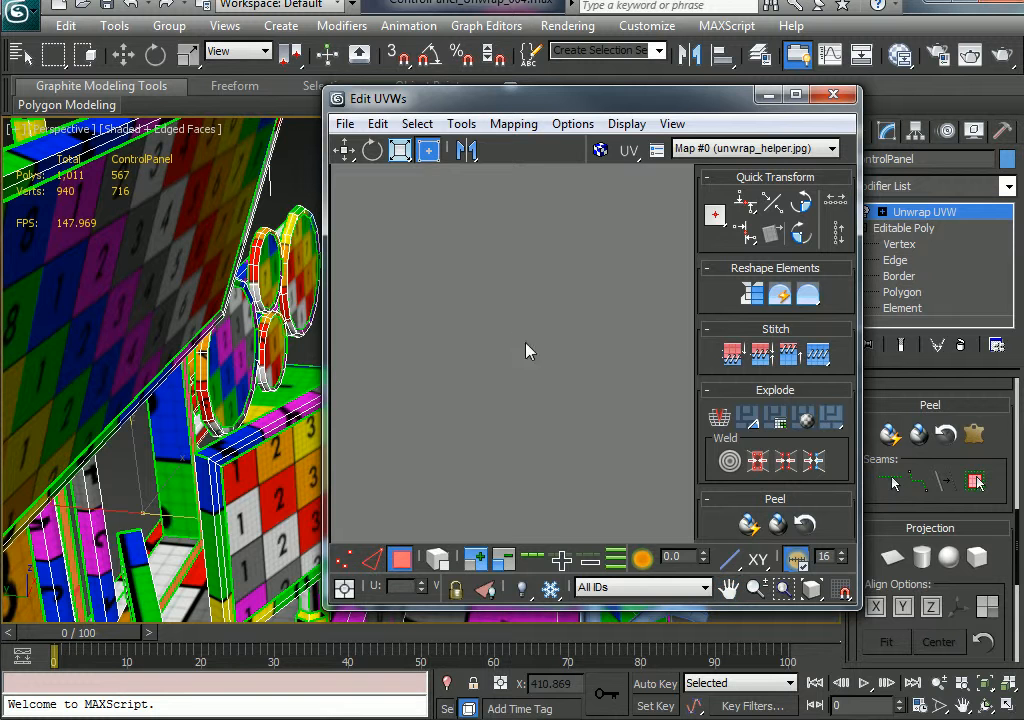
scroll(498, 362, up, 8)
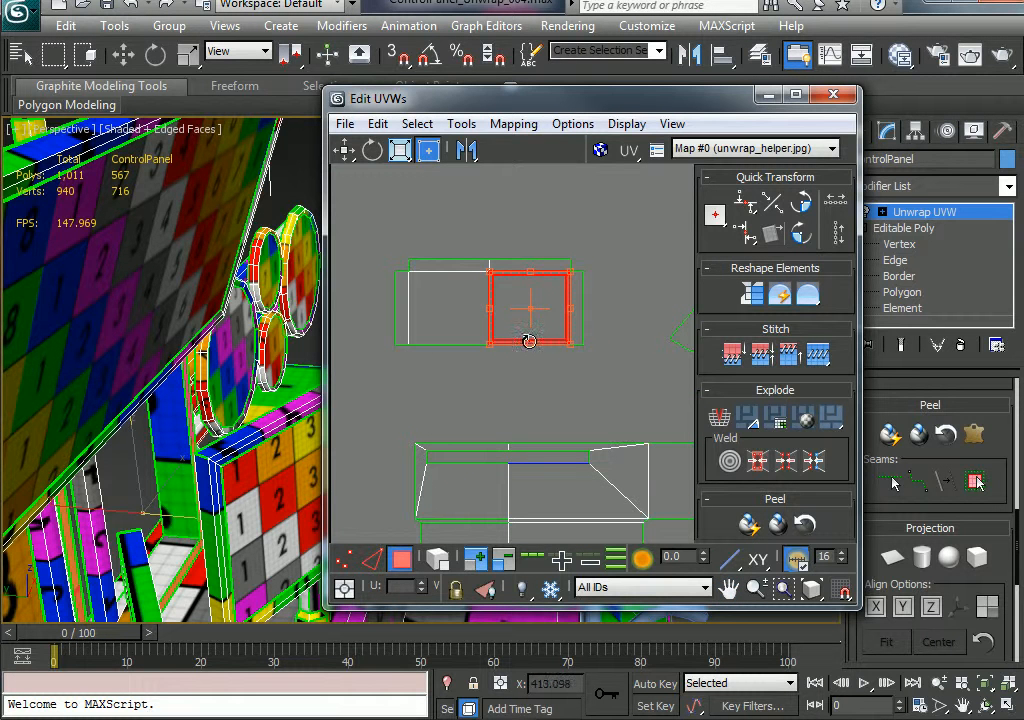
drag(516, 341, 627, 276)
middle_drag(617, 314, 505, 395)
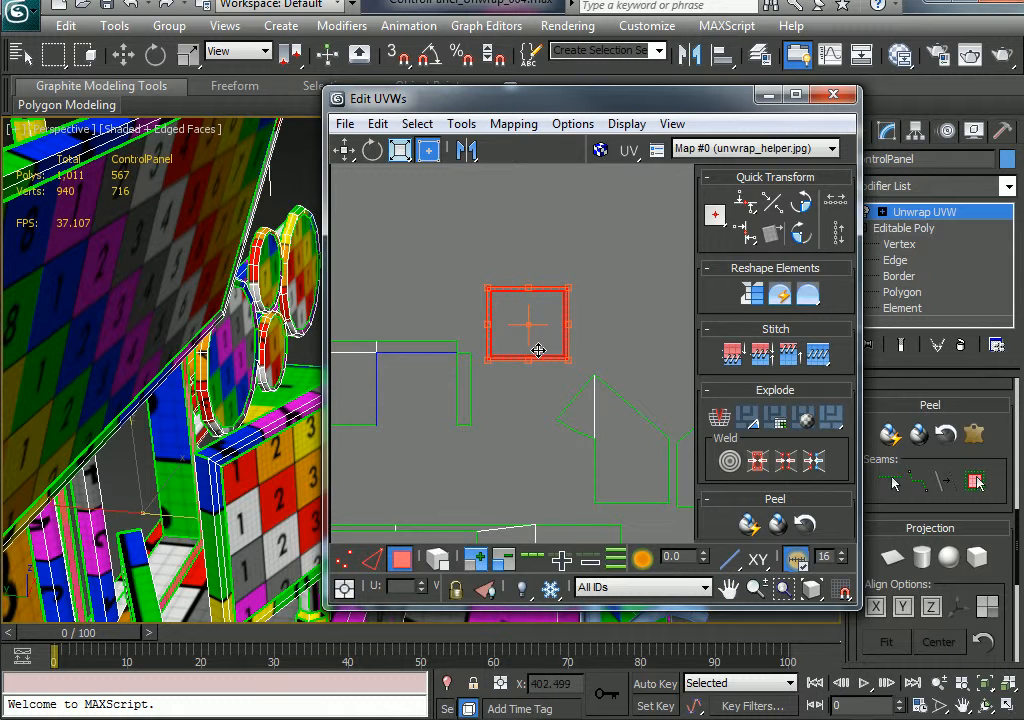
click(541, 370)
drag(491, 368, 522, 284)
click(548, 200)
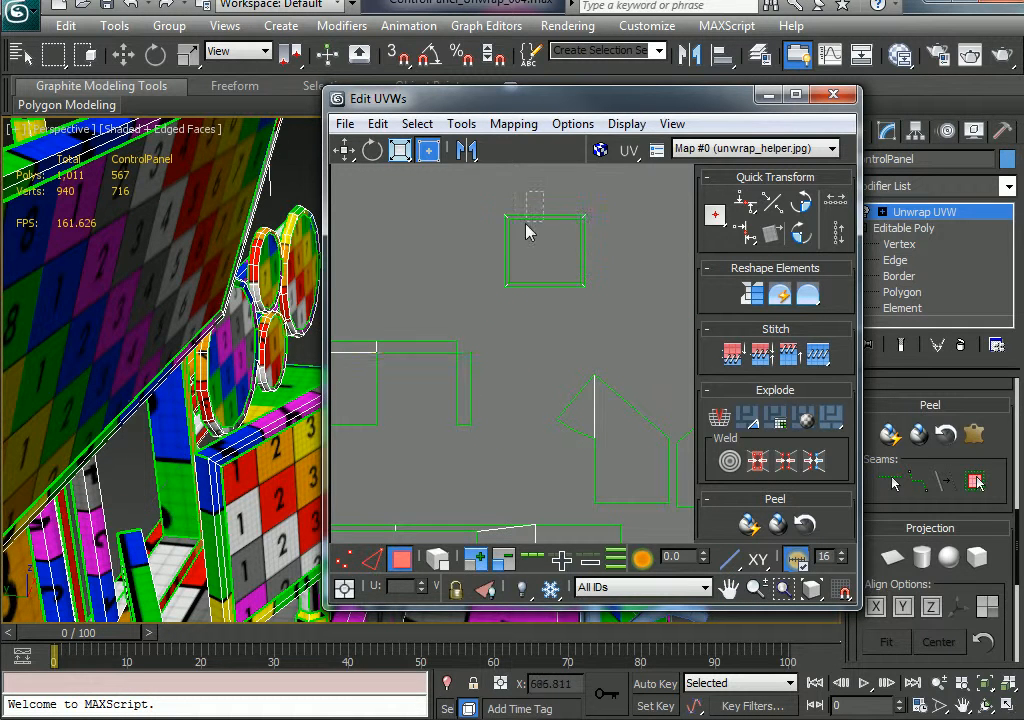
- Break the faces of the detached frame ring apart from one another
click(538, 217)
click(583, 266)
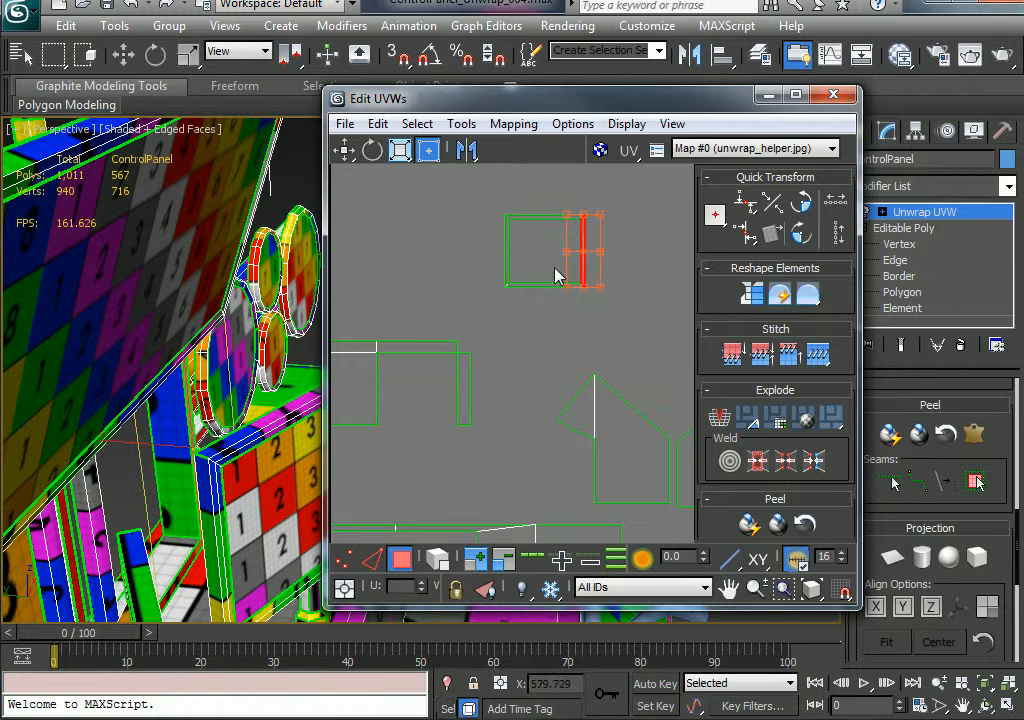
click(719, 417)
click(563, 286)
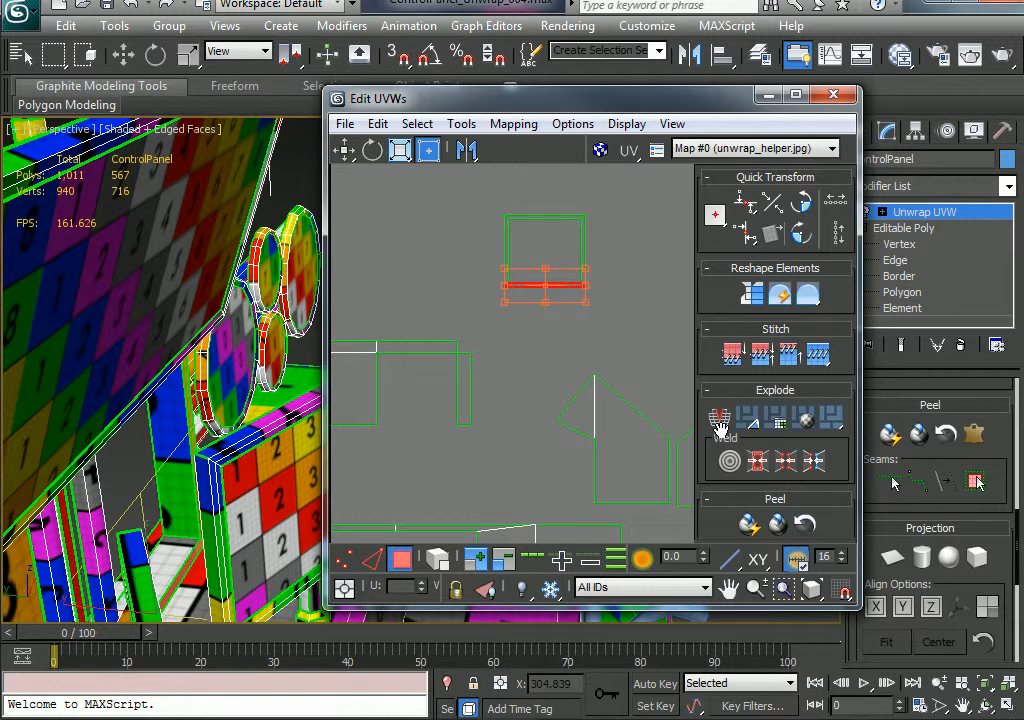
- Move the frame's left, bottom, right and top strips outward, leaving gaps between them
click(506, 276)
drag(504, 264, 481, 264)
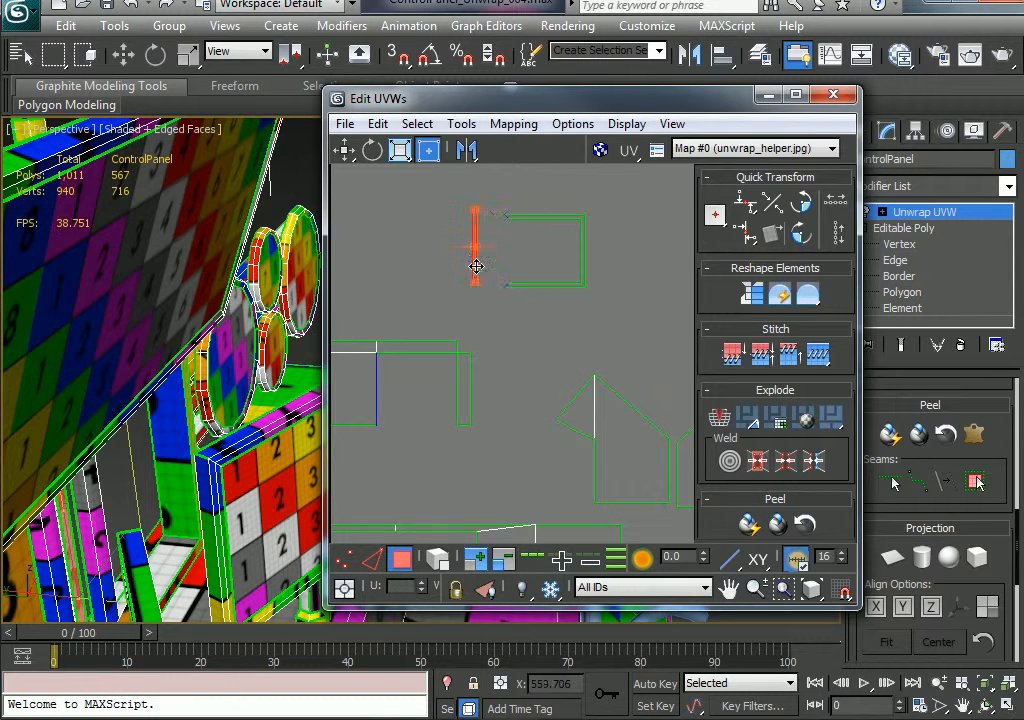
click(554, 296)
drag(559, 292, 549, 311)
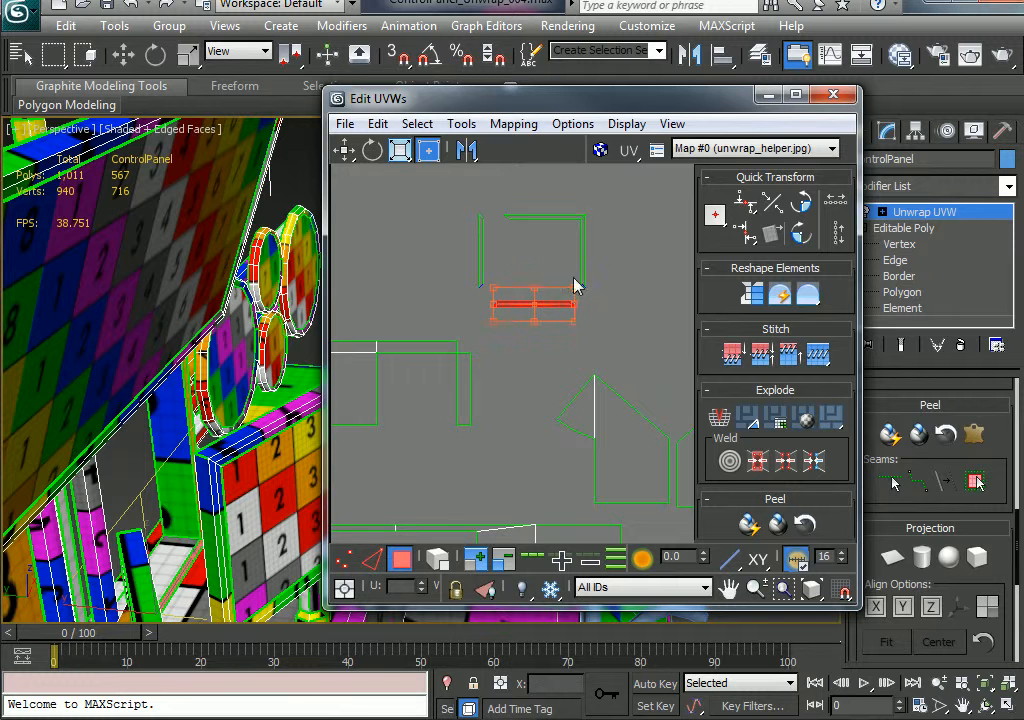
drag(571, 251, 614, 284)
click(540, 217)
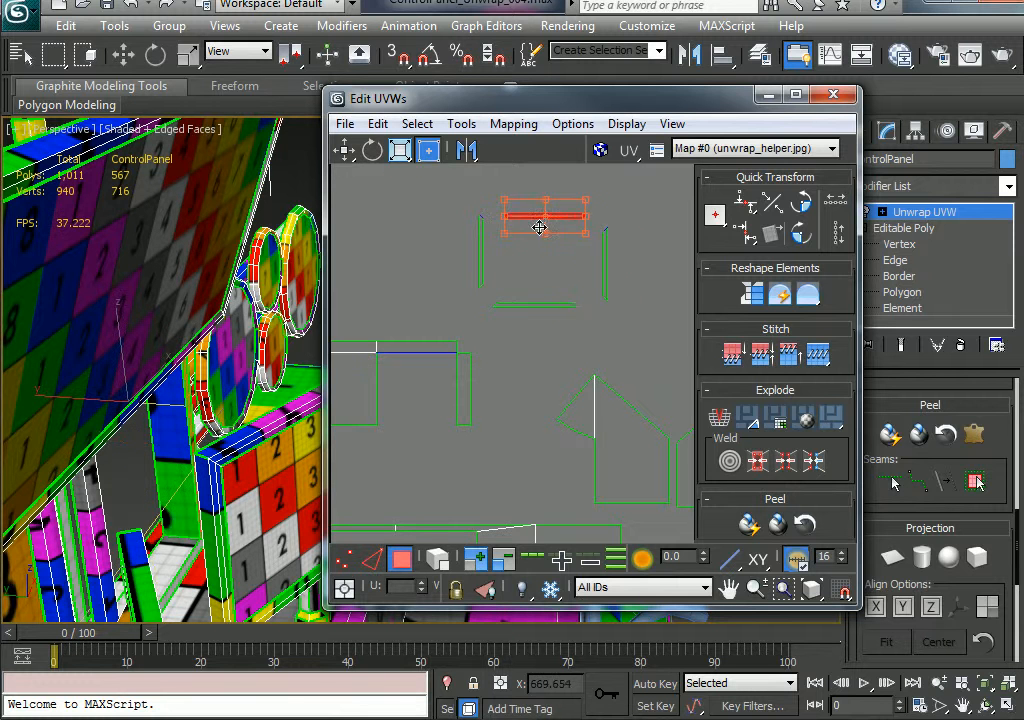
drag(535, 217, 531, 196)
click(557, 352)
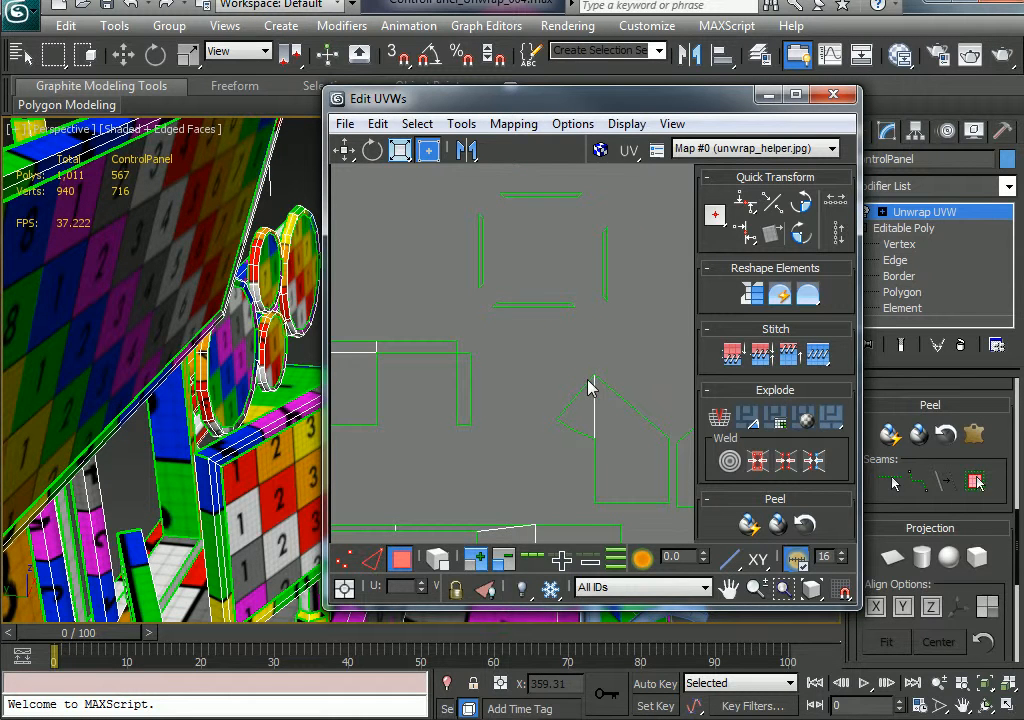
- Move the loose right side strip and top-right strip away from the remaining panel shell
drag(438, 401, 478, 422)
click(407, 347)
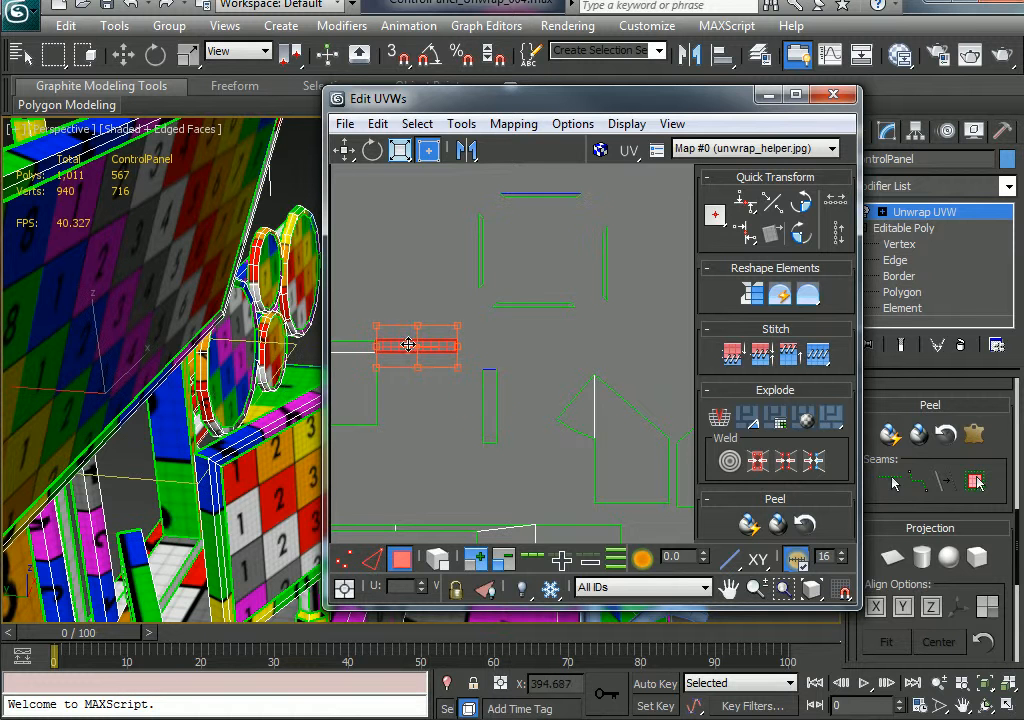
drag(418, 347, 420, 312)
click(532, 342)
middle_drag(532, 342, 426, 450)
middle_drag(452, 378, 550, 350)
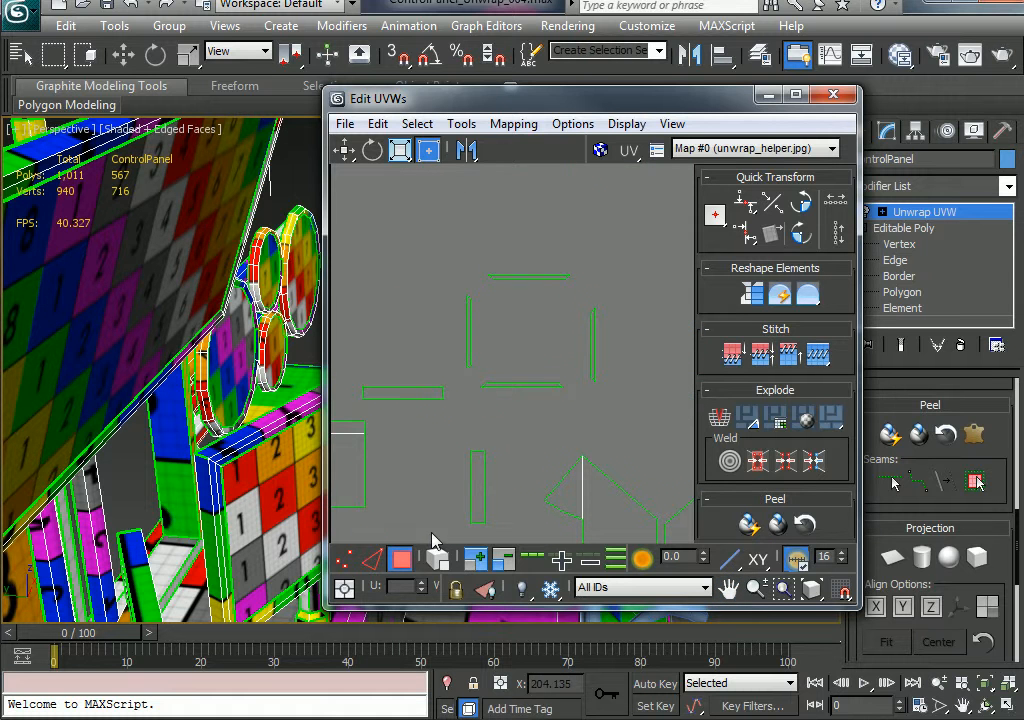
- Stitch the matching inner wall face onto the inner edge of the bottom frame strip
click(372, 558)
click(522, 385)
right_click(521, 383)
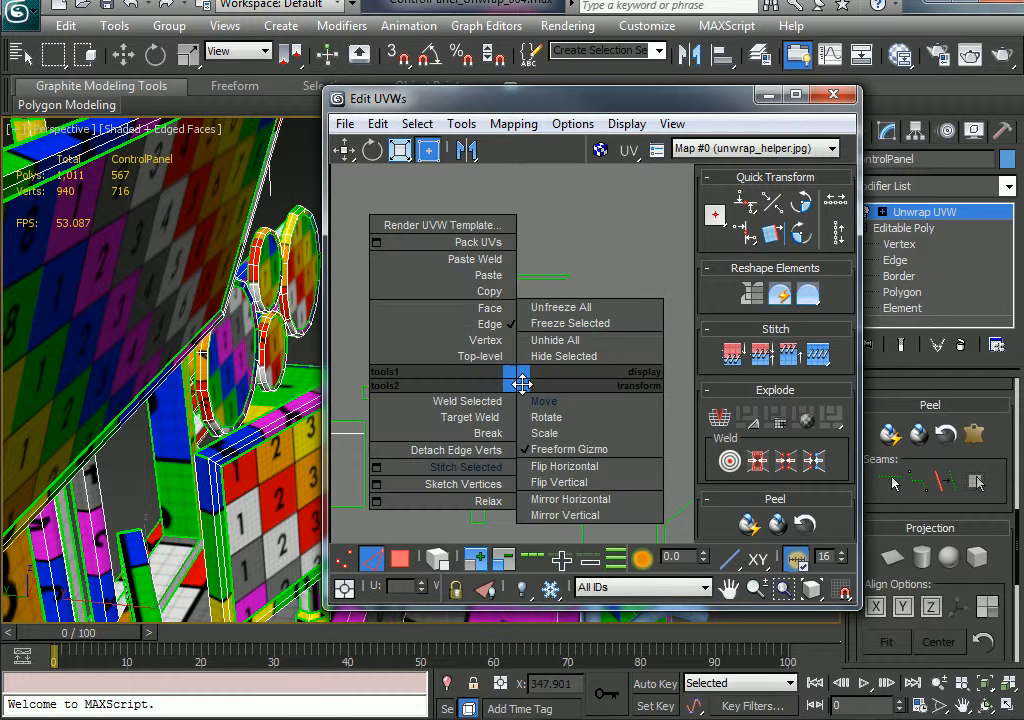
click(490, 450)
click(588, 441)
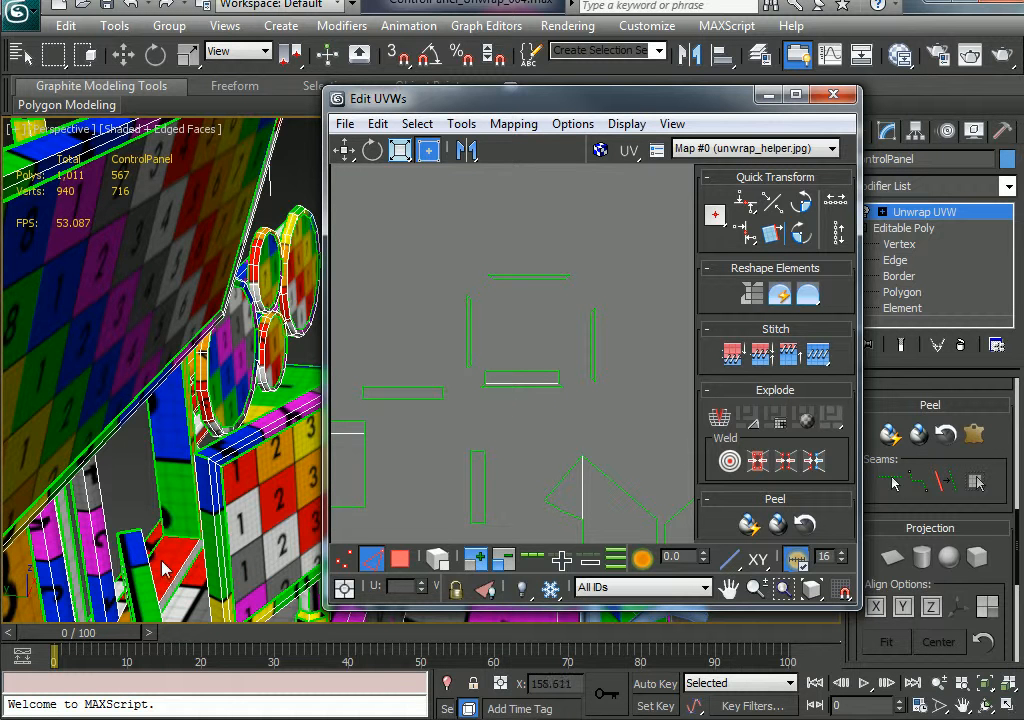
- Stitch the matching inner wall face onto the inner edge of the left frame strip
click(469, 336)
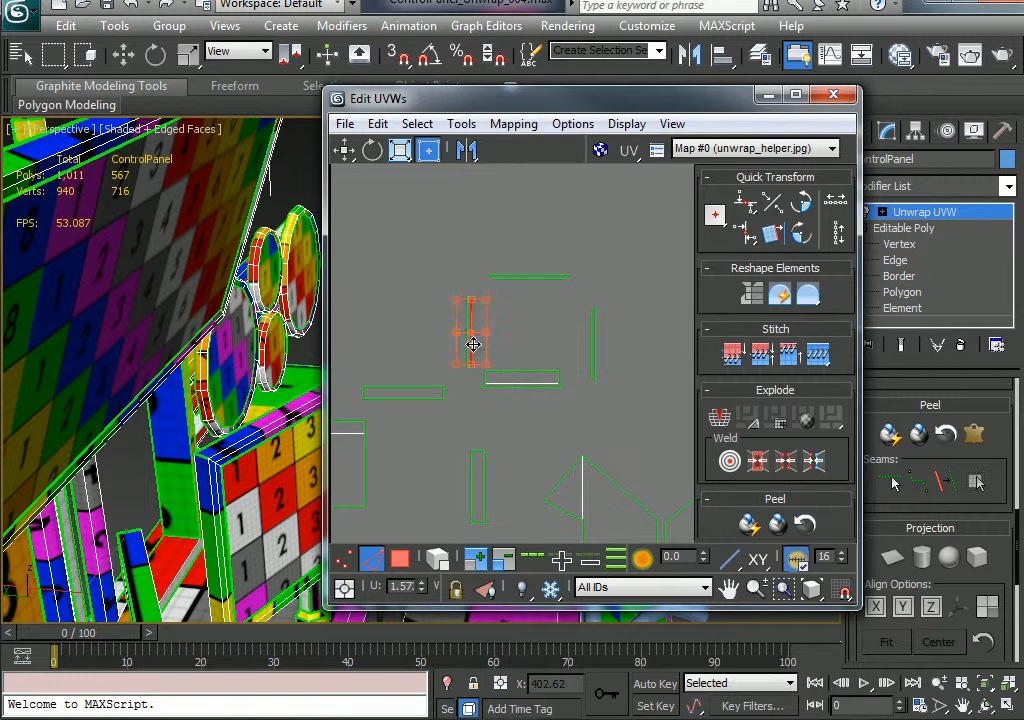
right_click(468, 338)
click(437, 427)
click(491, 348)
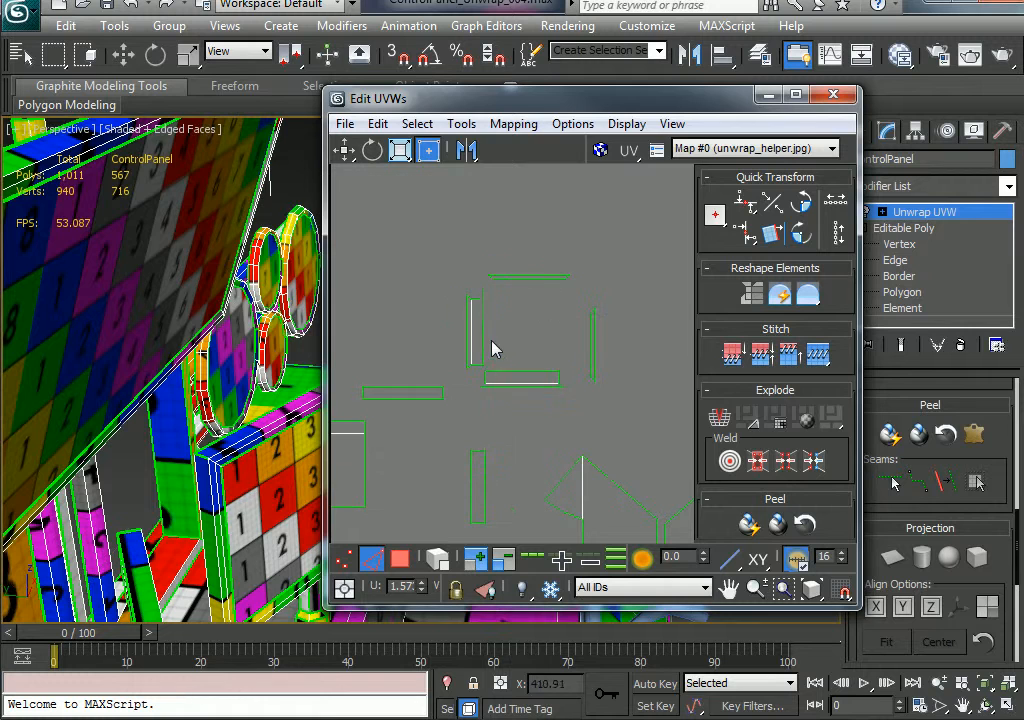
- Stitch the matching inner wall face onto the inner edge of the top frame strip
alt+middle_drag(207, 498, 237, 399)
scroll(237, 399, down, 5)
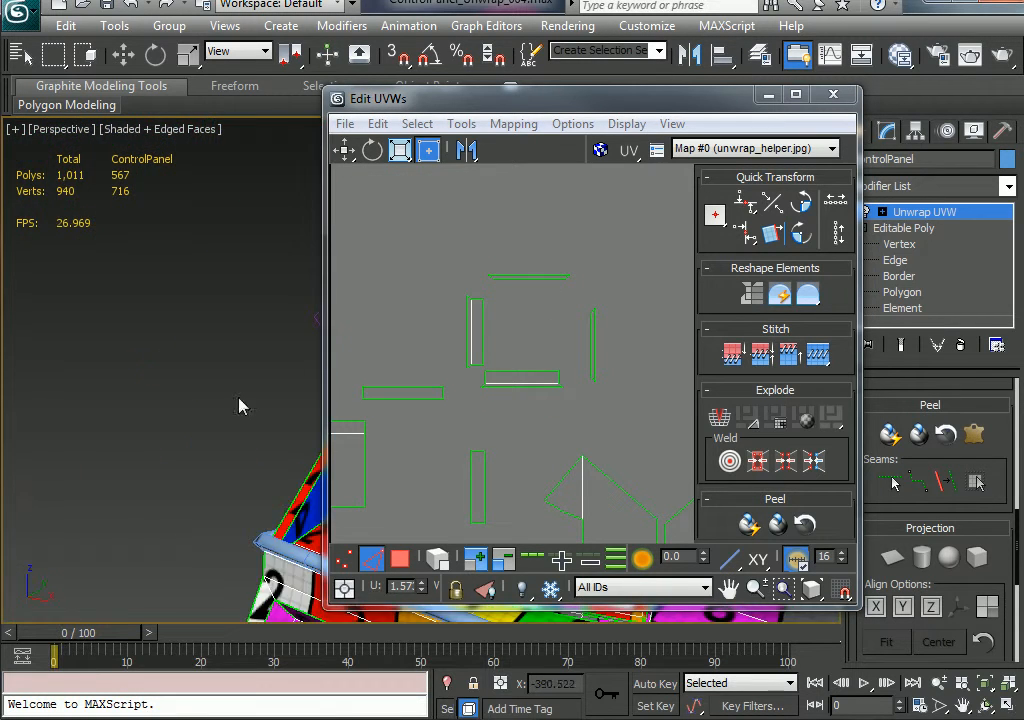
middle_drag(285, 361, 105, 423)
middle_drag(227, 373, 18, 402)
alt+middle_drag(198, 408, 160, 370)
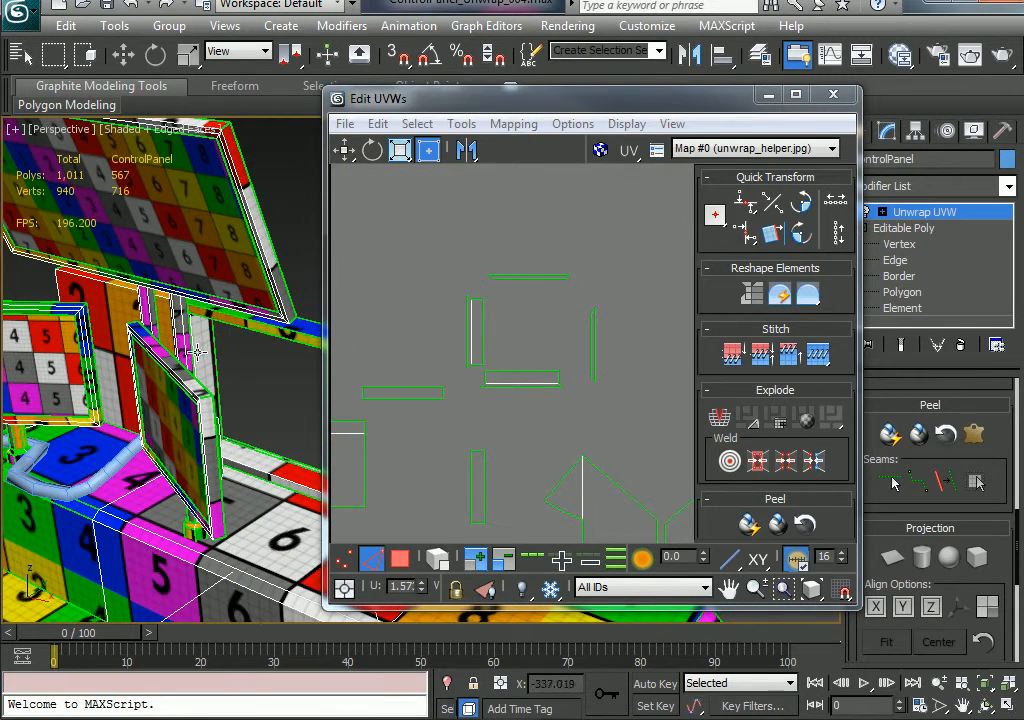
click(465, 289)
right_click(524, 277)
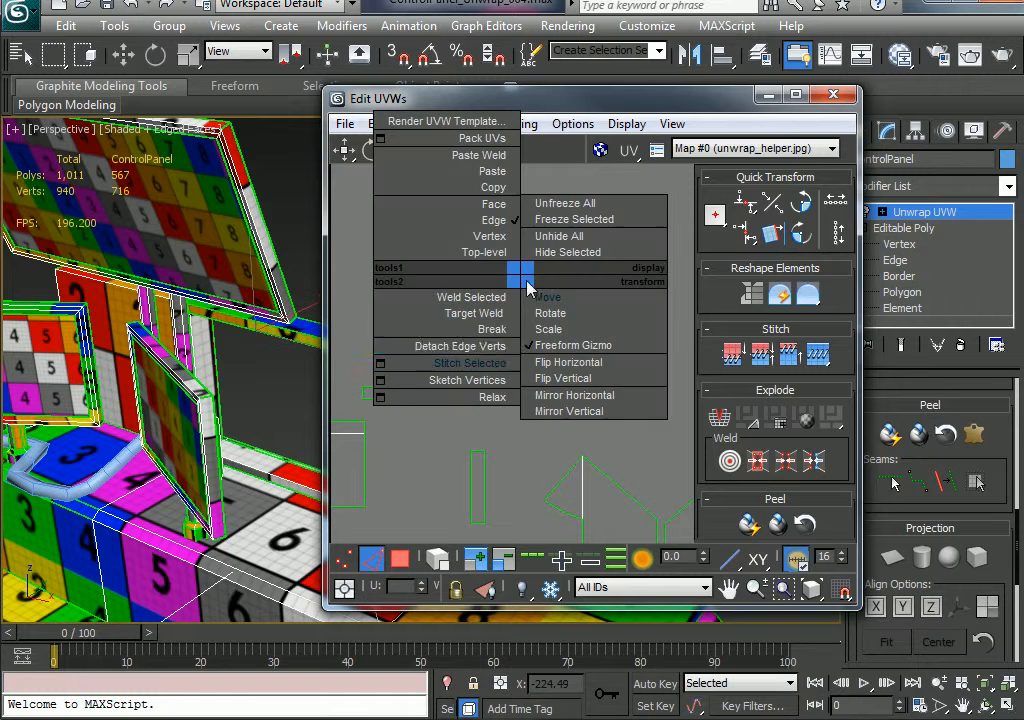
click(496, 364)
click(577, 349)
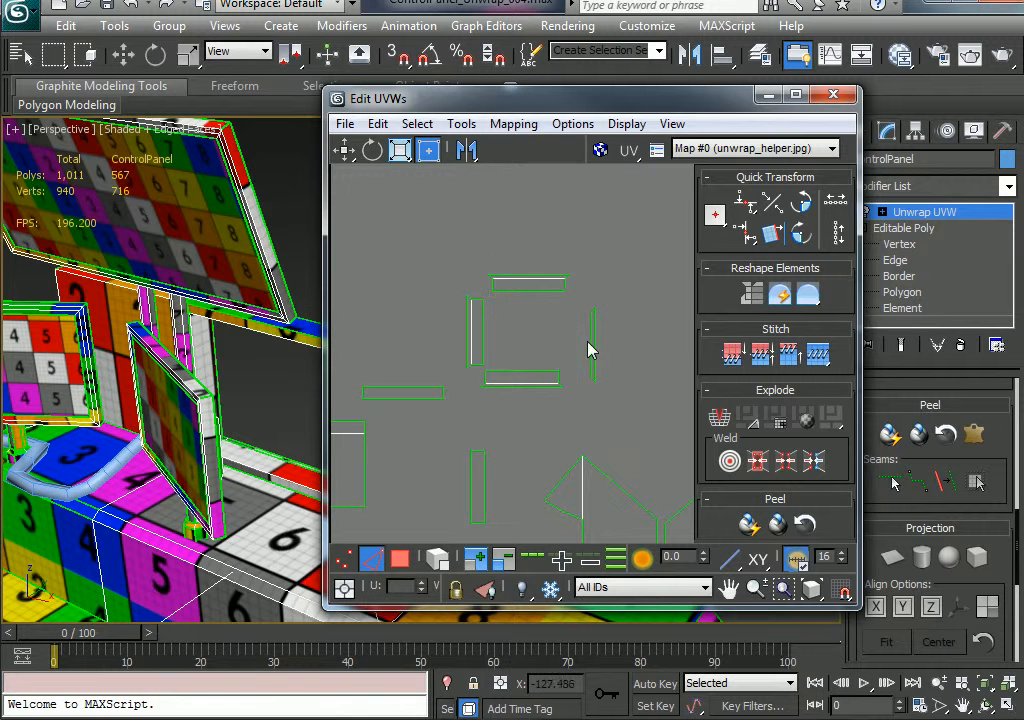
- Stitch the matching inner wall face onto the inner edge of the right frame strip
click(591, 349)
right_click(591, 349)
click(538, 423)
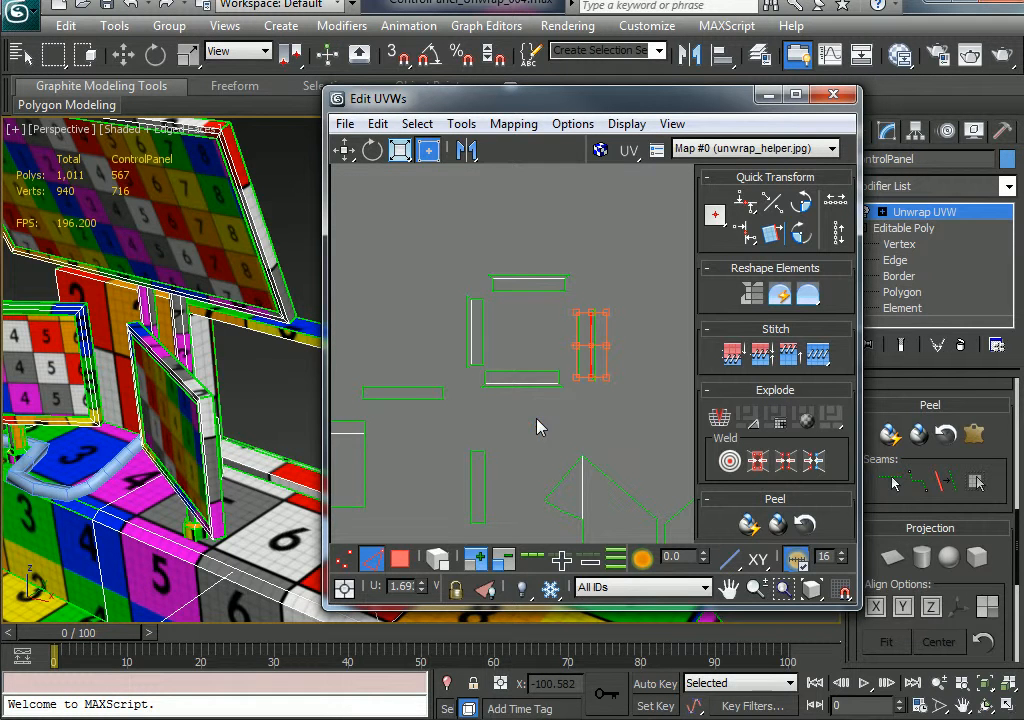
click(578, 349)
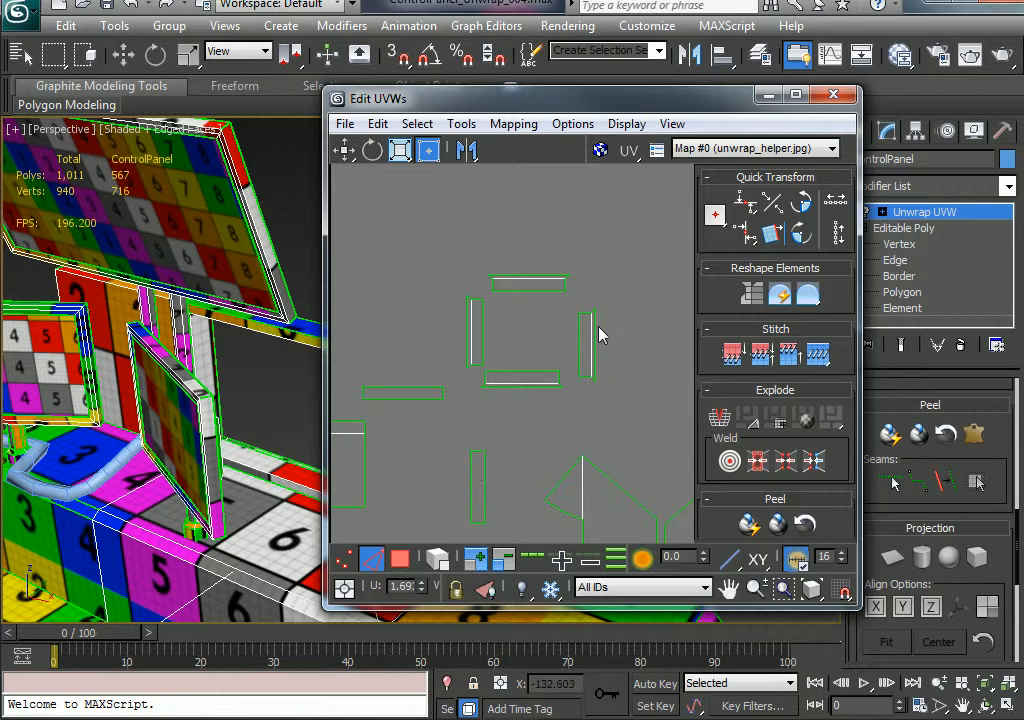
- Stitch the matching outer side face onto the outer edge of the right frame strip
click(596, 337)
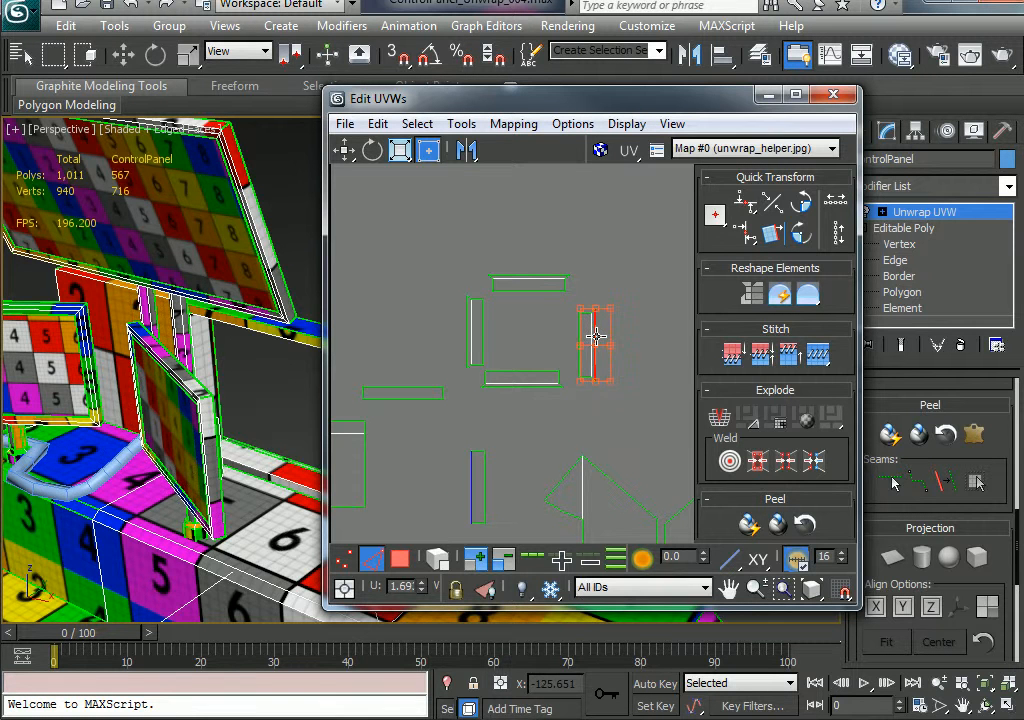
right_click(594, 342)
click(530, 398)
click(643, 352)
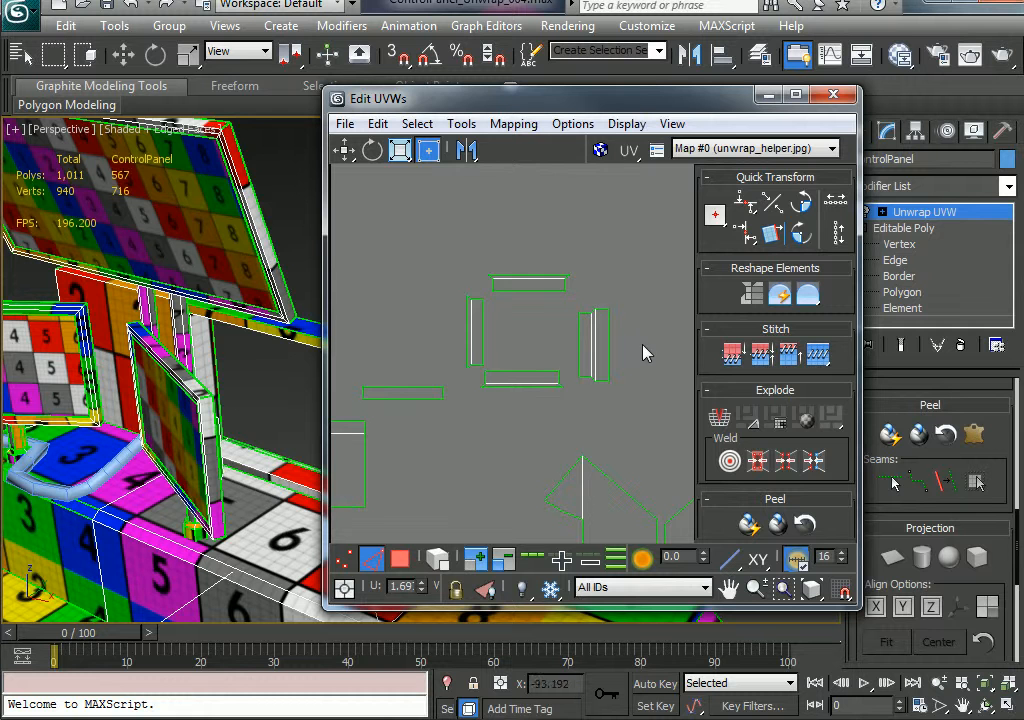
- Stitch the matching outer side face onto the outer edge of the top frame strip
click(550, 277)
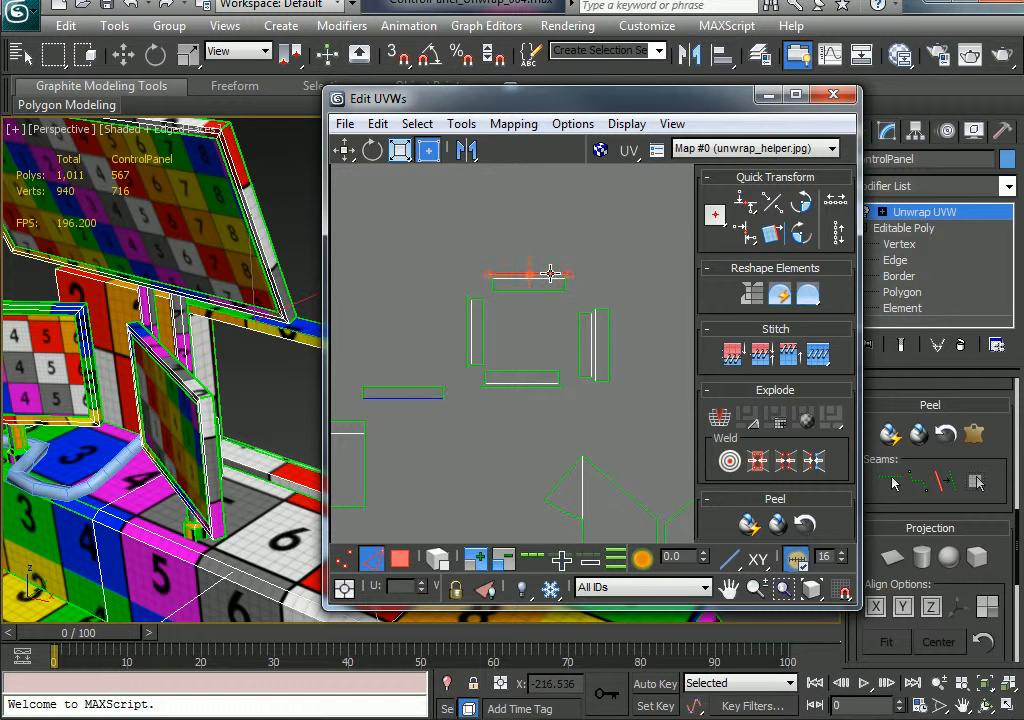
right_click(545, 270)
click(492, 355)
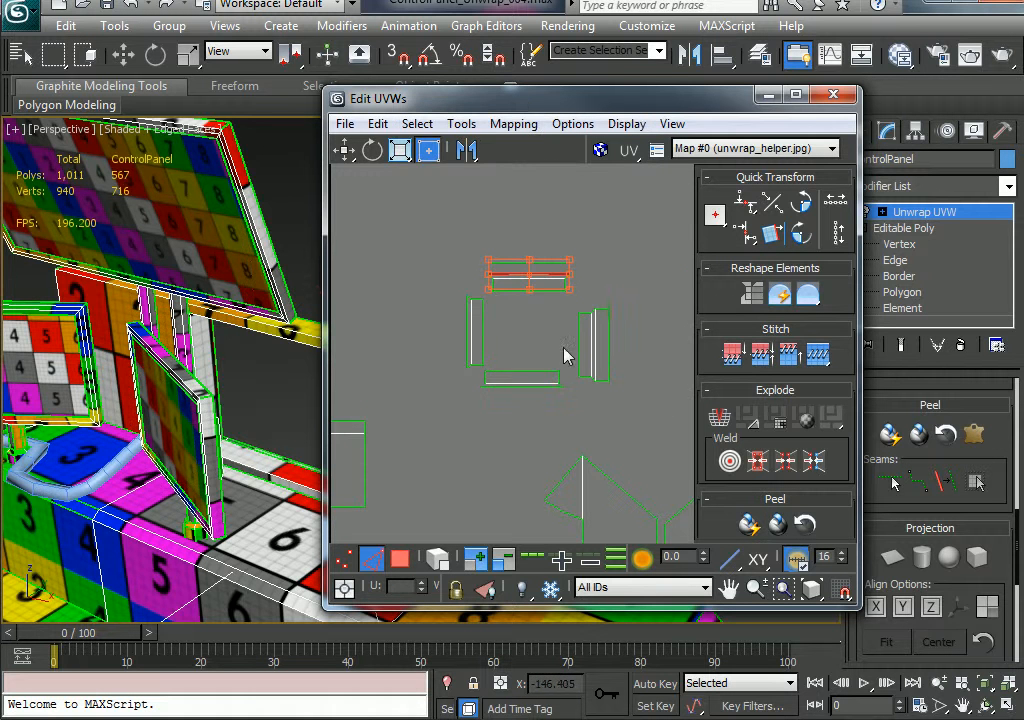
click(636, 274)
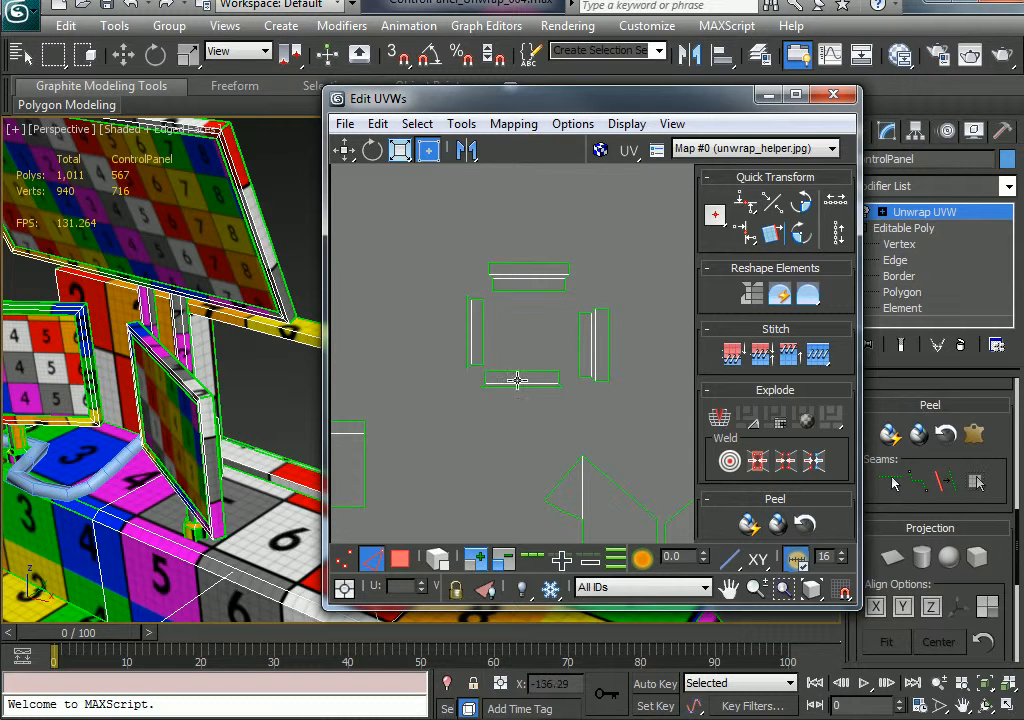
- Stitch the large square panel shell onto the outer edge of the left frame strip
middle_drag(402, 461, 449, 424)
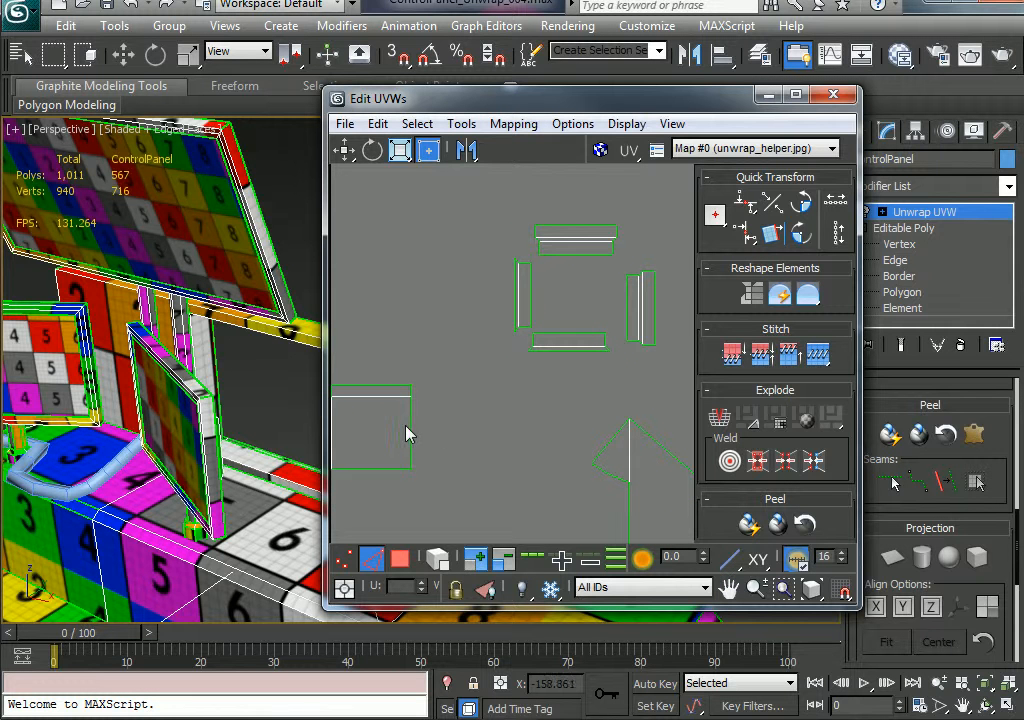
click(516, 300)
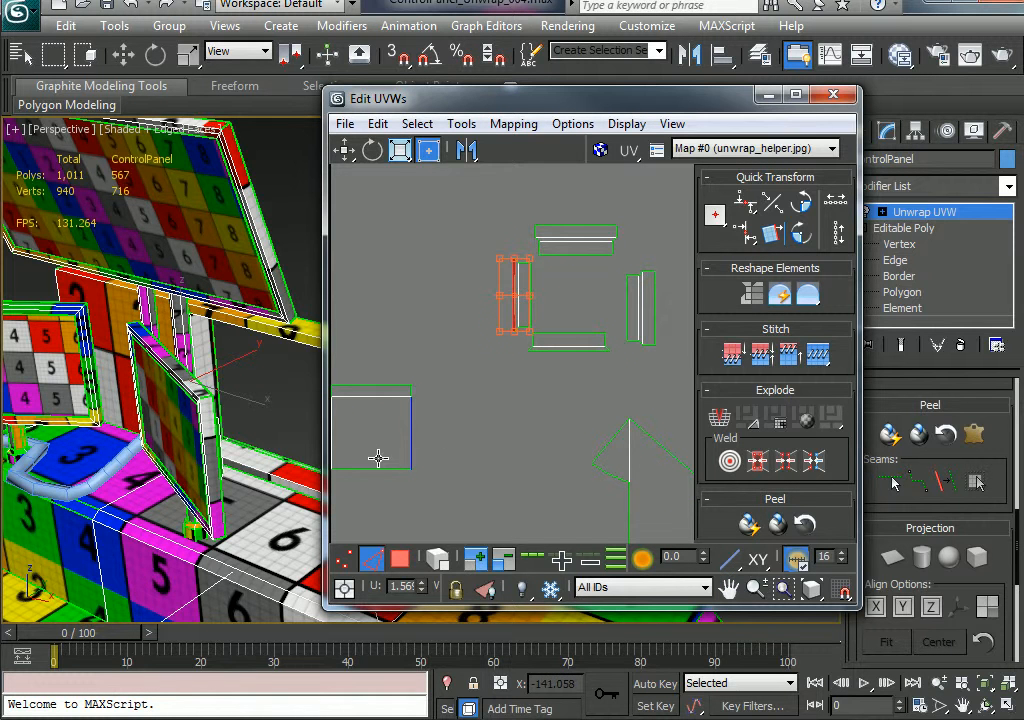
right_click(513, 286)
click(465, 355)
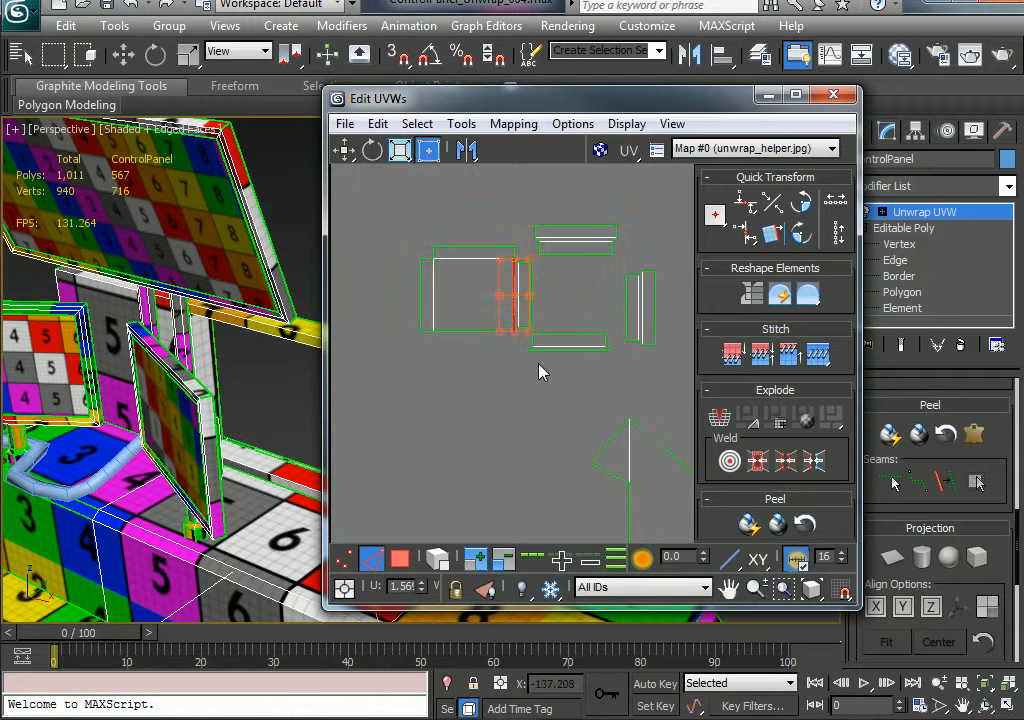
- Move the top strip shell so its inner corner meets the upper end of the left strip
middle_drag(538, 363, 373, 265)
scroll(375, 268, down, 1)
middle_drag(463, 266, 546, 458)
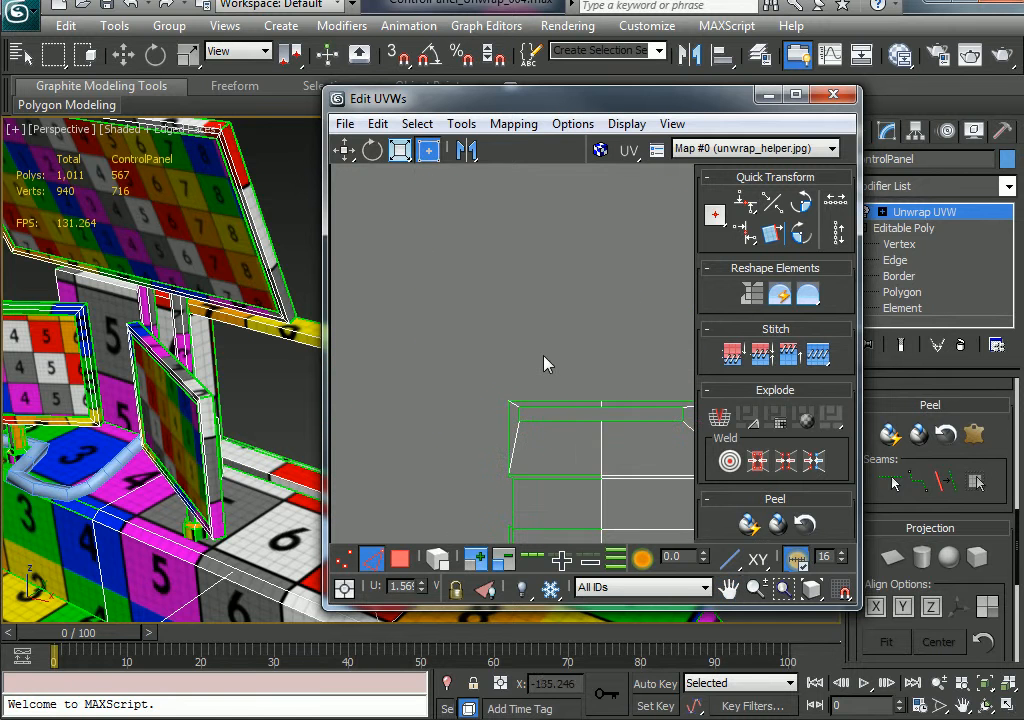
scroll(543, 357, up, 1)
scroll(543, 358, down, 4)
middle_drag(581, 291, 460, 426)
scroll(460, 426, up, 1)
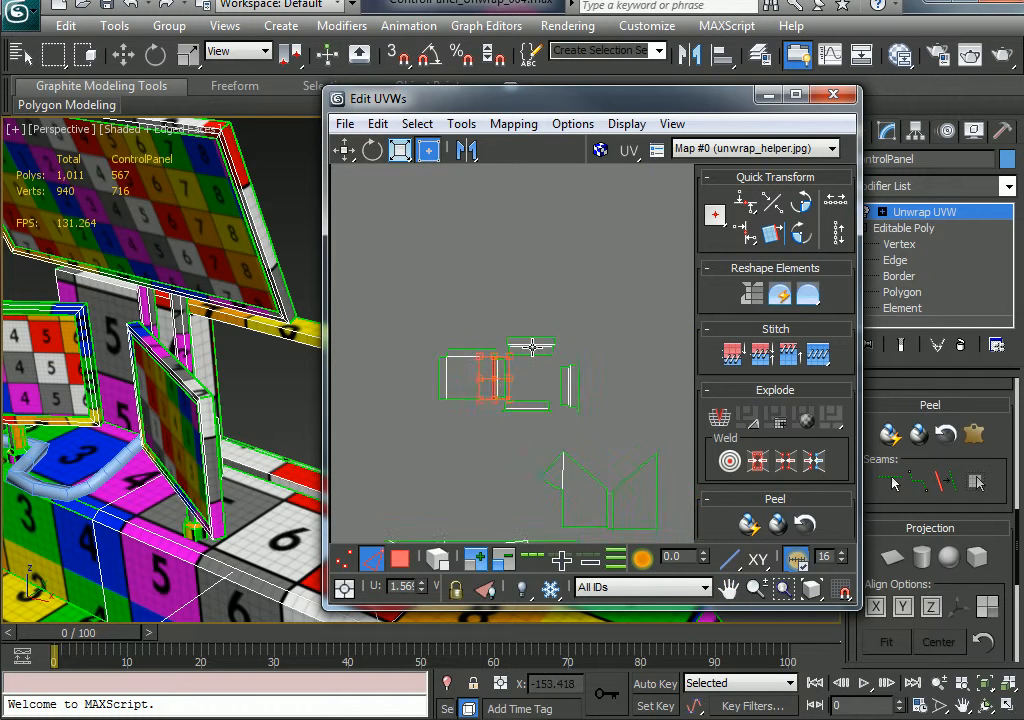
scroll(530, 348, up, 3)
middle_drag(526, 350, 542, 331)
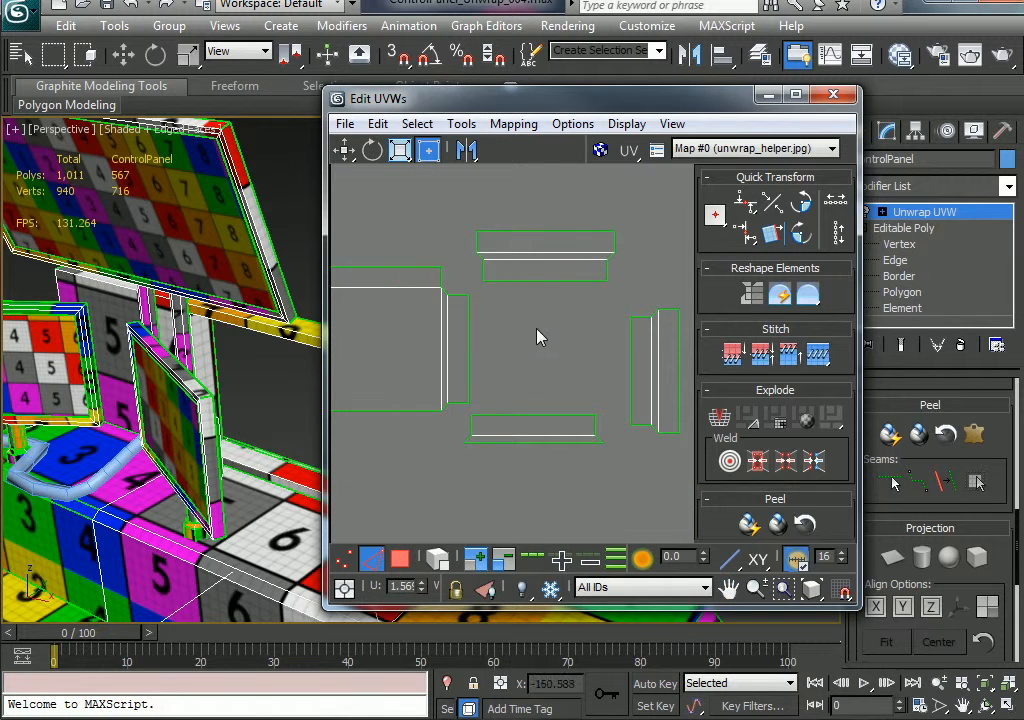
drag(468, 219, 640, 297)
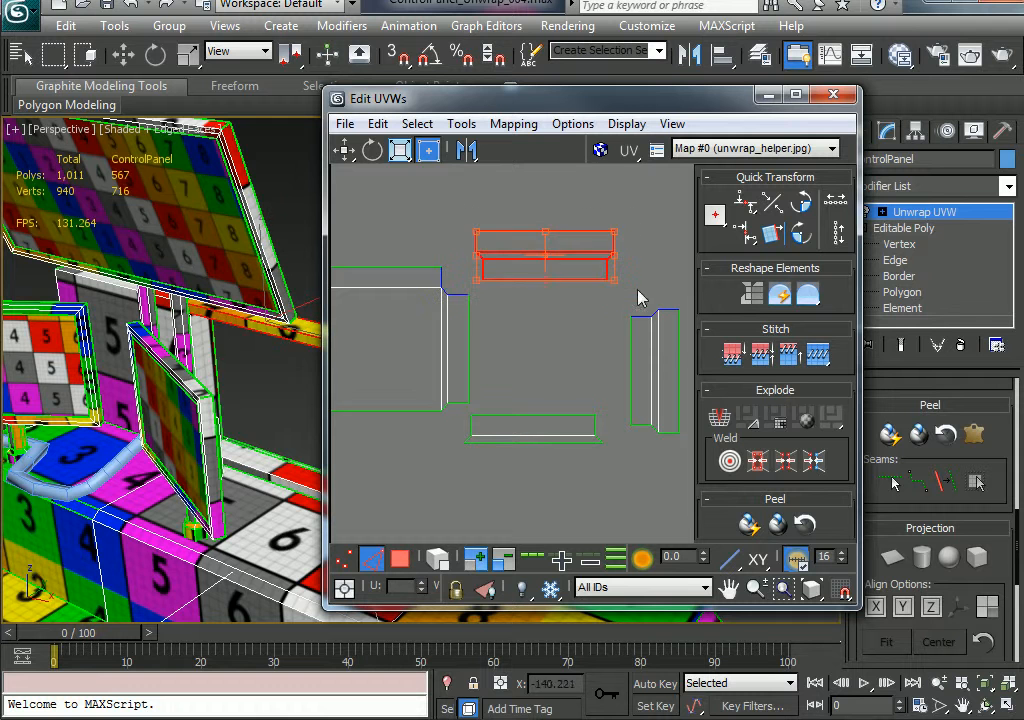
drag(522, 270, 499, 270)
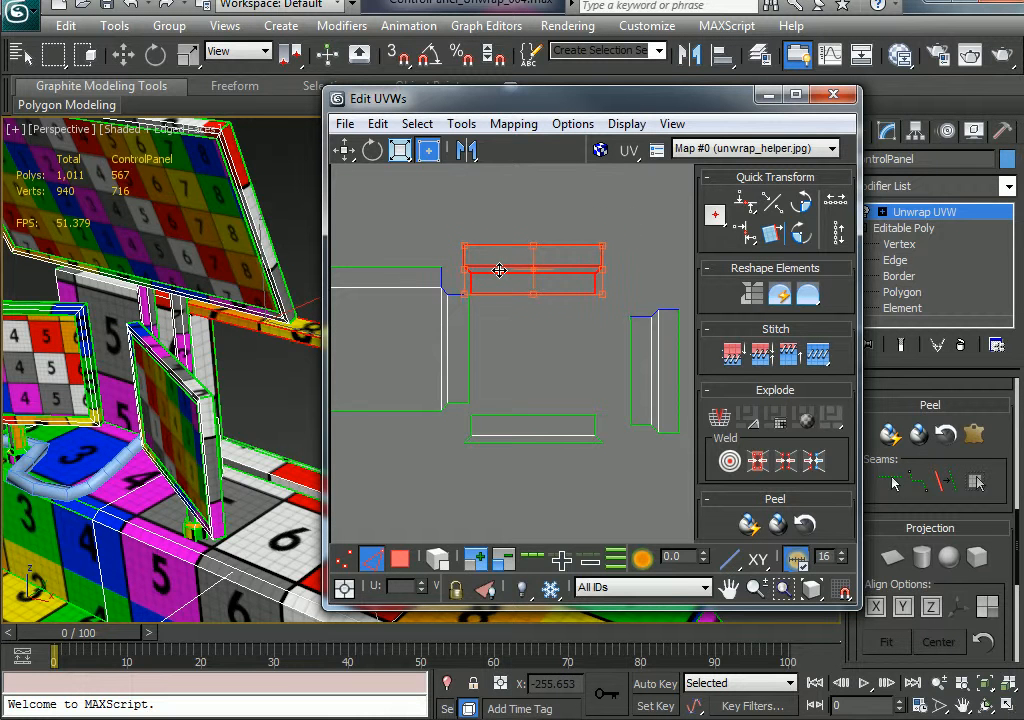
click(510, 350)
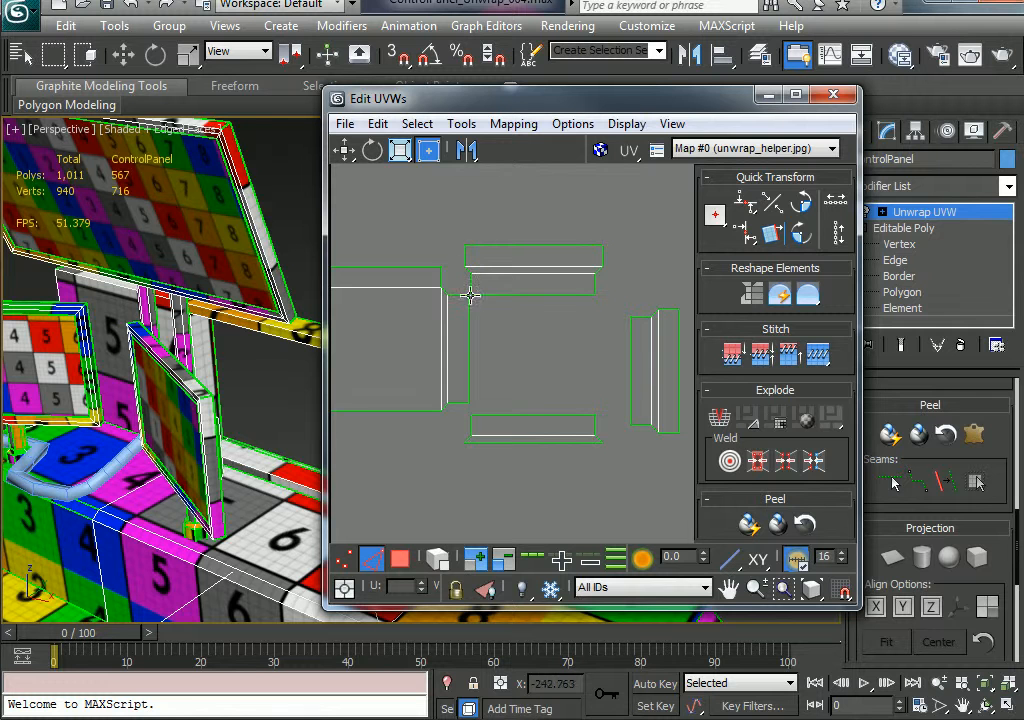
- Move the bottom strip shell up to the left strip's lower end and align the right strip shell's height with the left strip
drag(468, 467, 517, 428)
click(572, 352)
drag(689, 289, 637, 361)
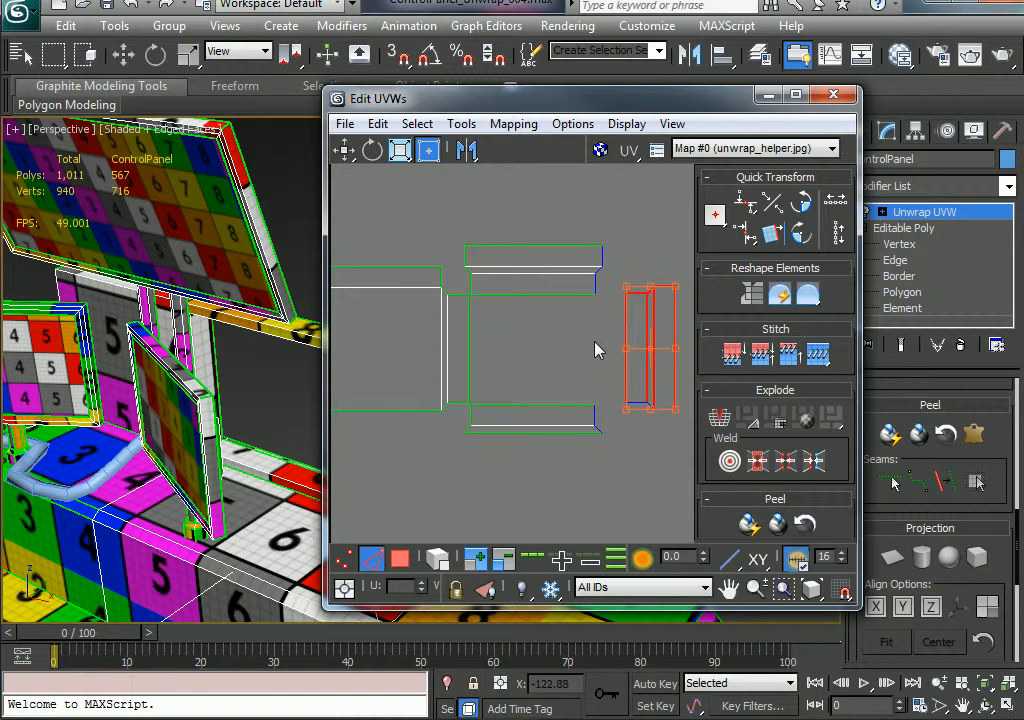
click(567, 361)
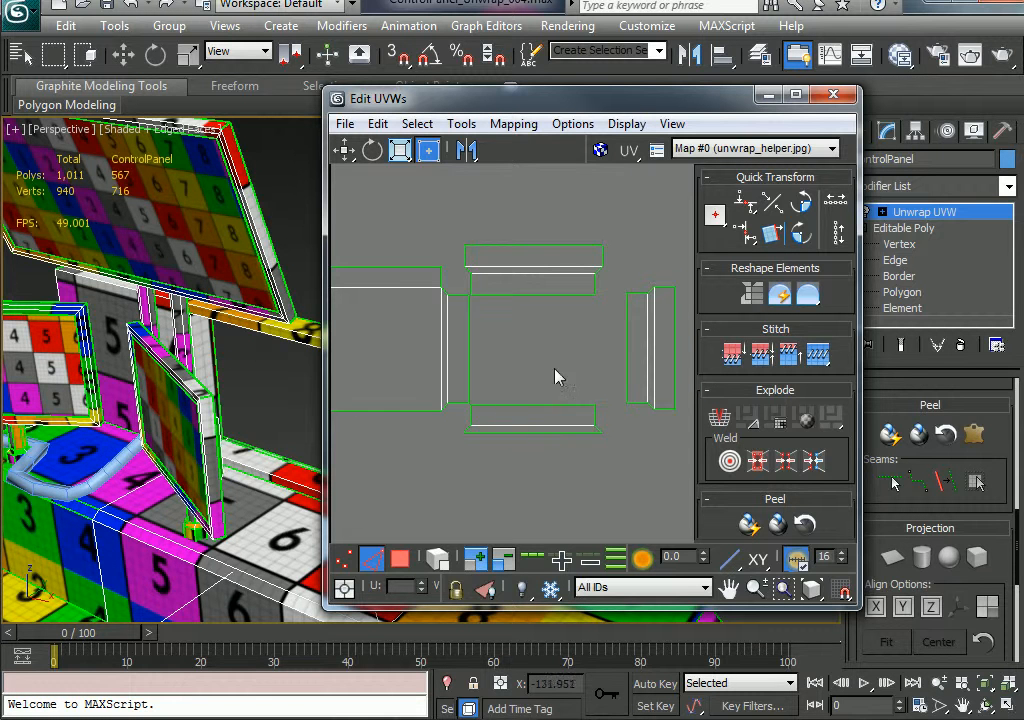
- Rotate the top strip shell upright with its outer face toward the panel and place it directly beside the left strip
click(512, 287)
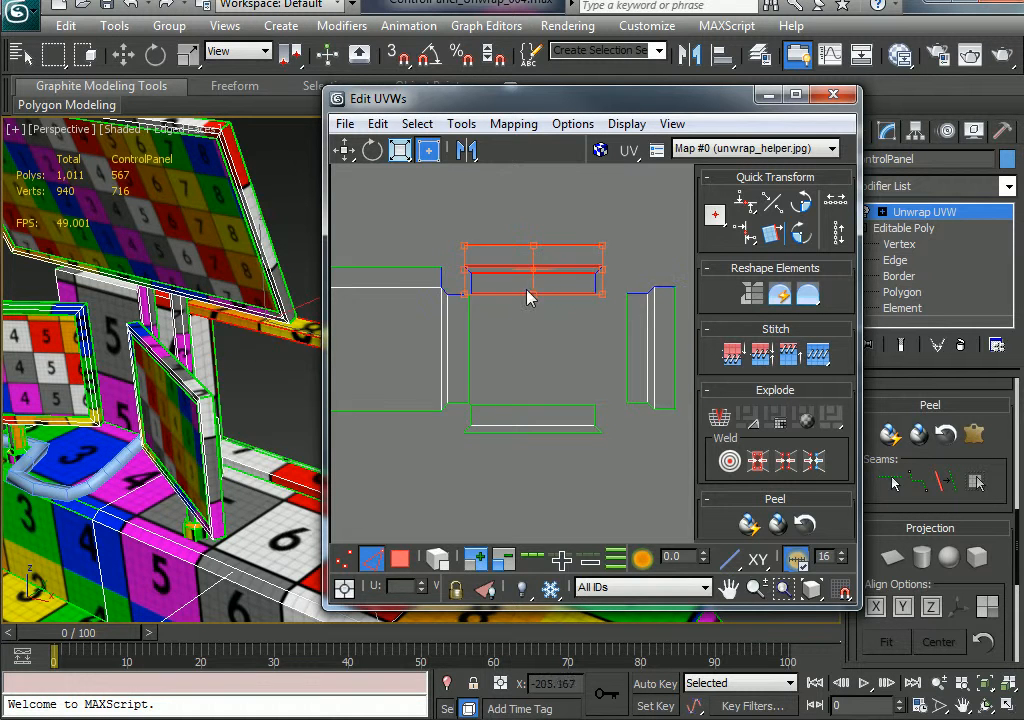
click(803, 204)
click(803, 204)
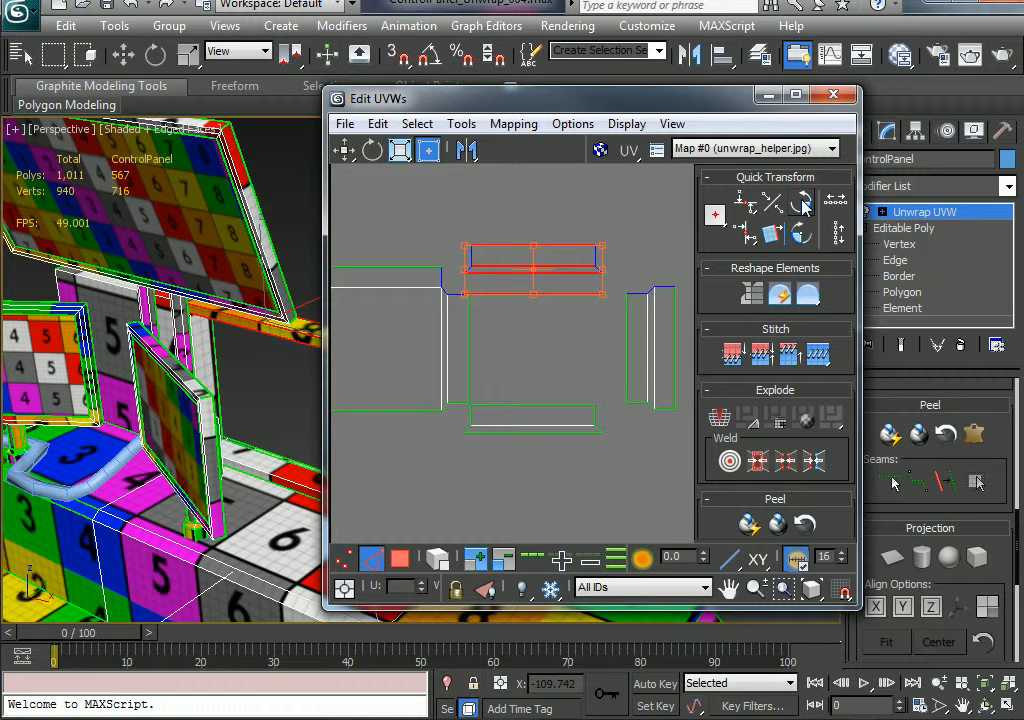
click(803, 204)
drag(533, 308, 496, 385)
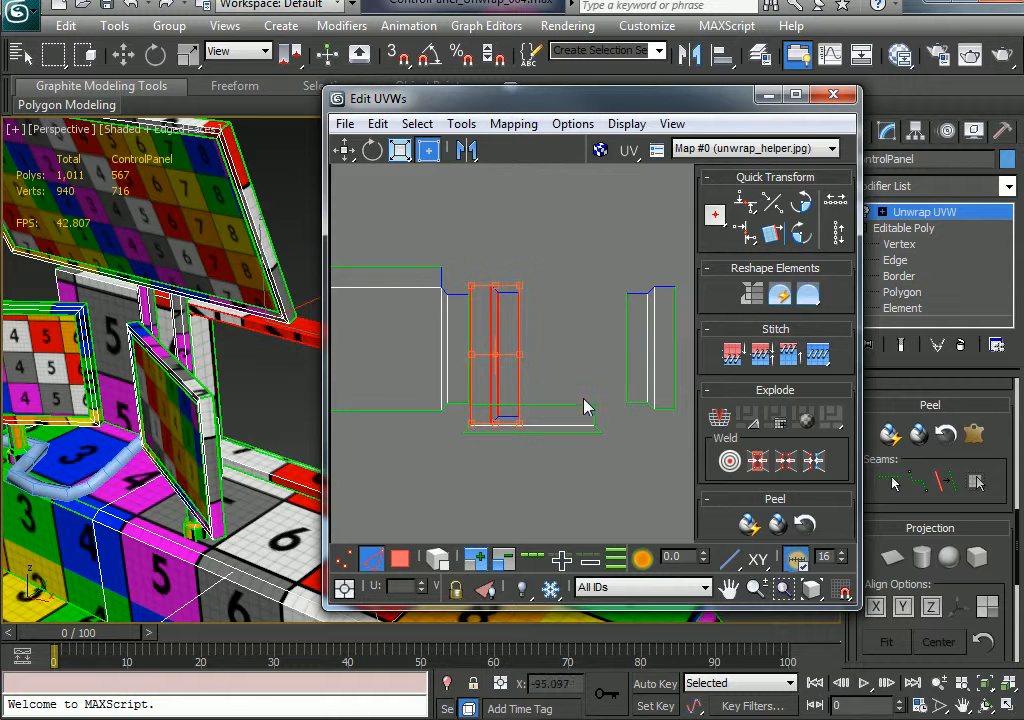
- Rotate the bottom strip shell 90 degrees to stand upright and place it beside the rotated top strip
click(578, 420)
click(801, 233)
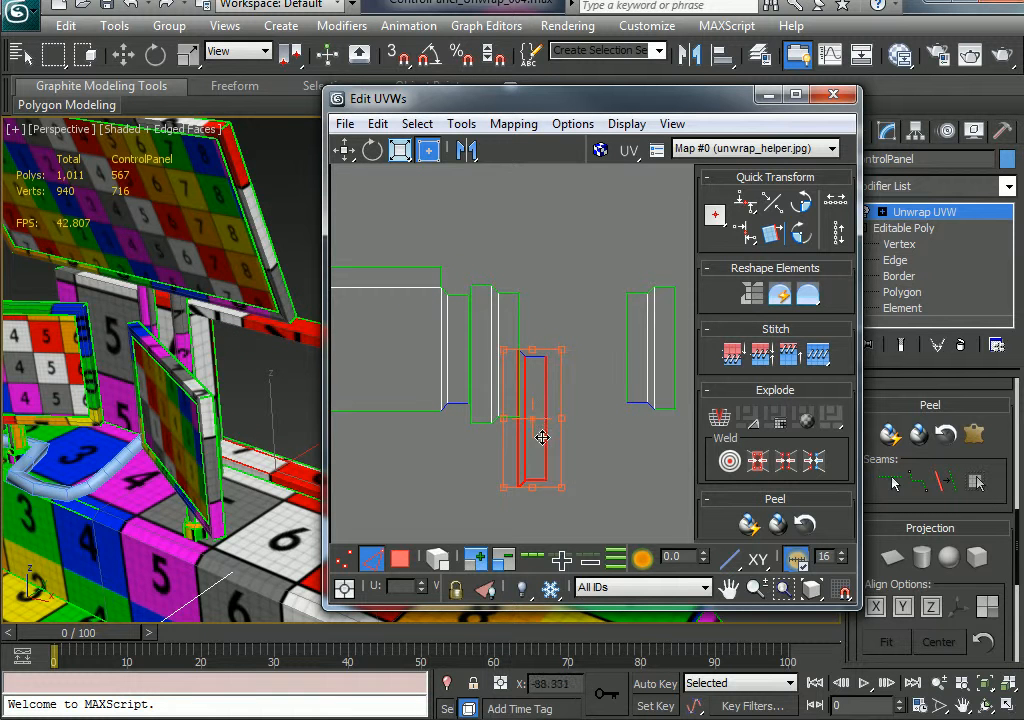
drag(540, 395, 547, 327)
- Rotate the right strip shell 180 degrees and place it at the end of the row of upright strips
click(663, 343)
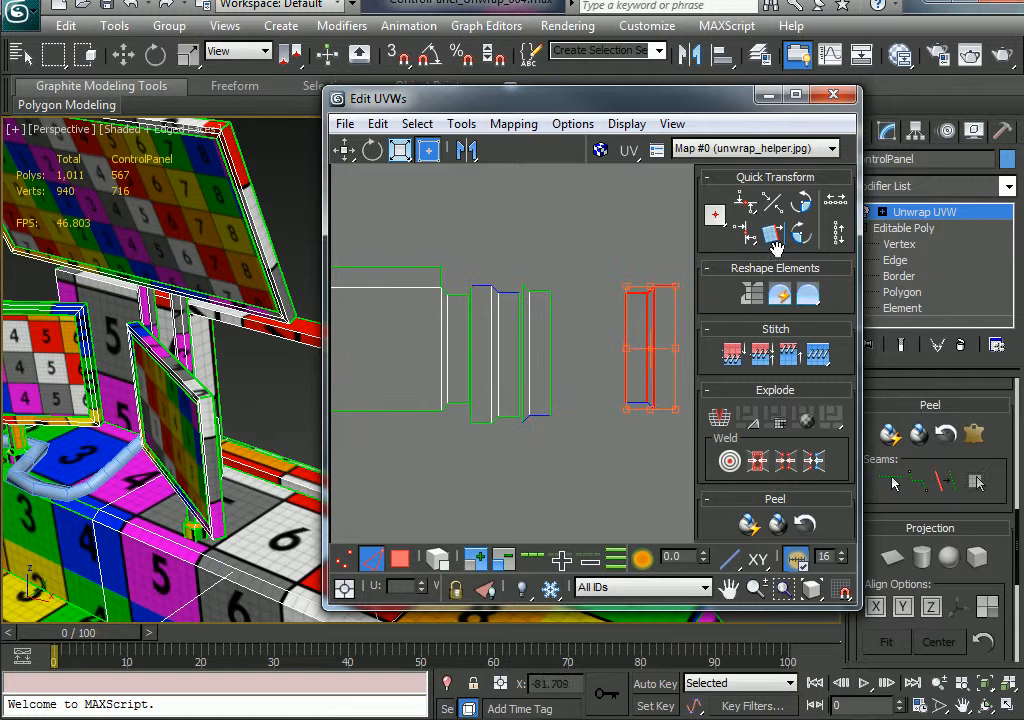
drag(670, 327, 605, 257)
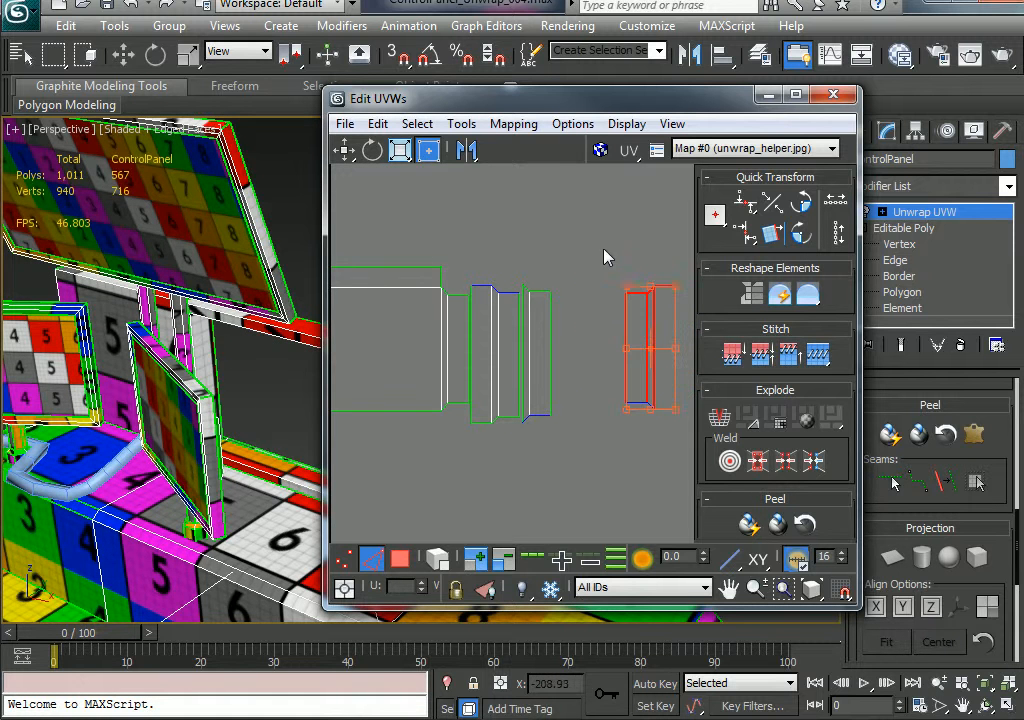
click(798, 241)
click(799, 239)
drag(657, 330, 584, 329)
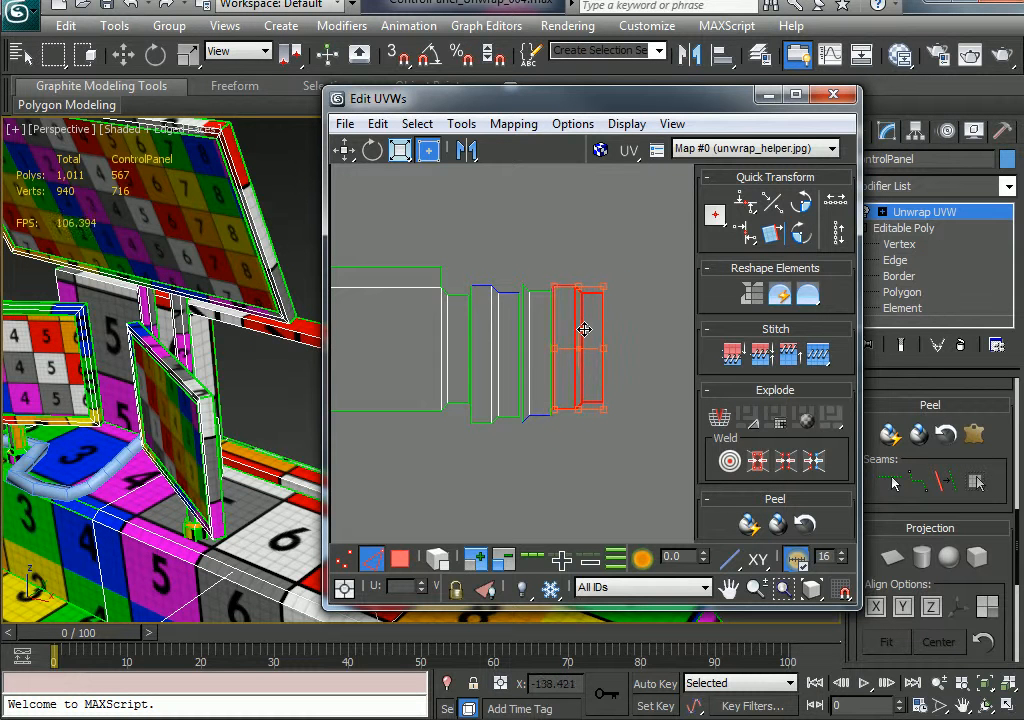
click(583, 233)
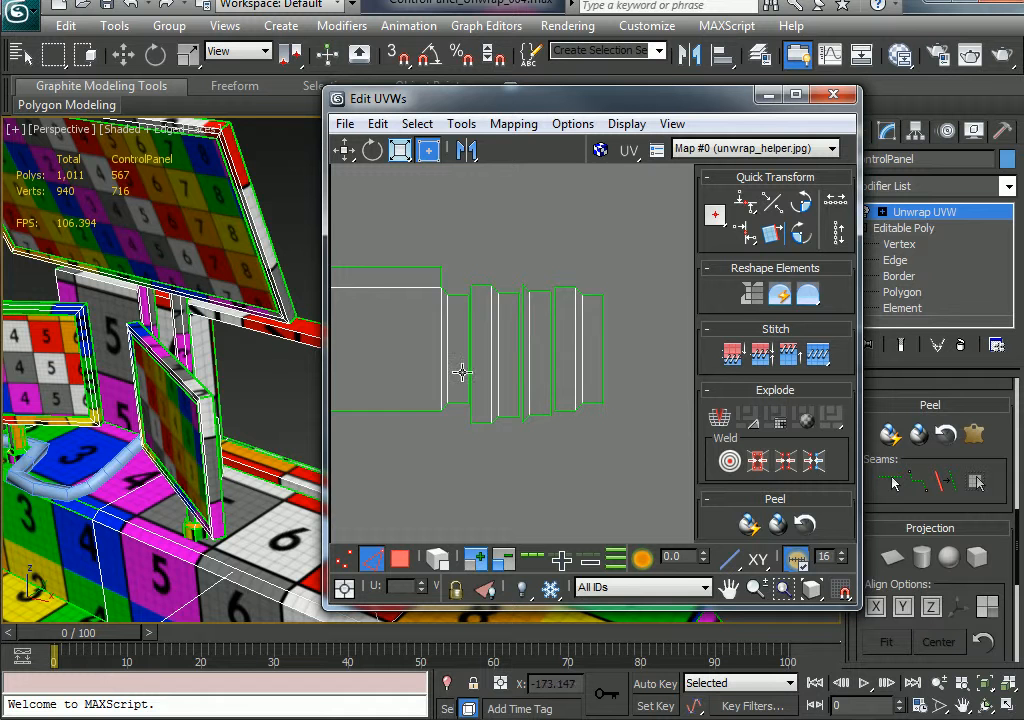
- Move the panel shell and its row of strips down and left, closer to the main body shells
middle_drag(459, 370, 545, 350)
scroll(545, 350, down, 5)
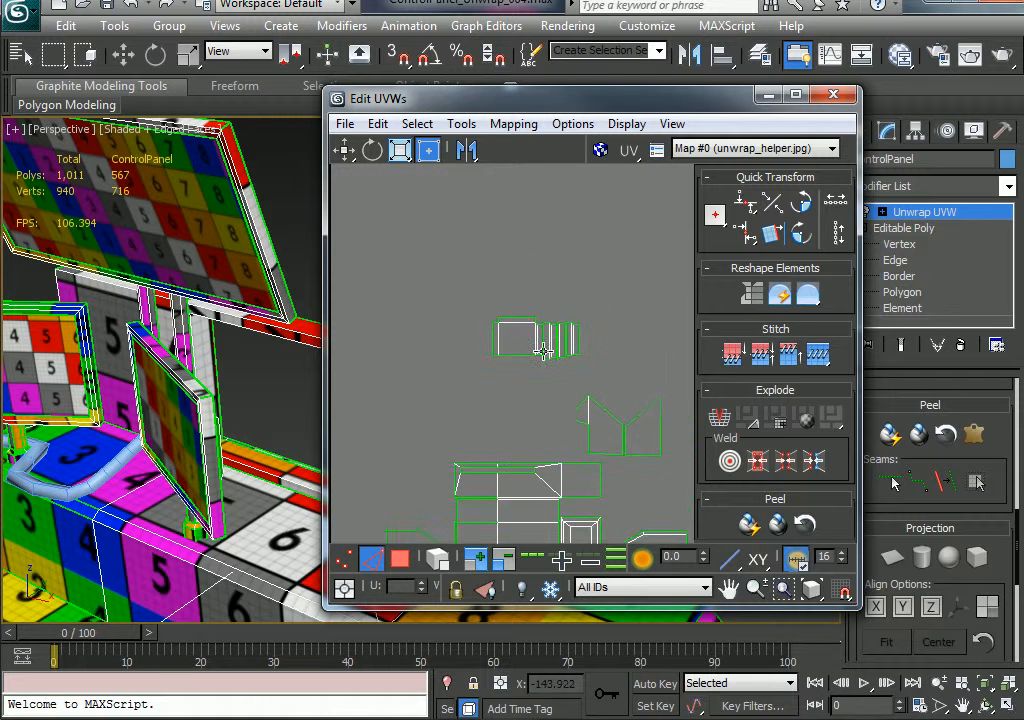
middle_drag(531, 409, 564, 292)
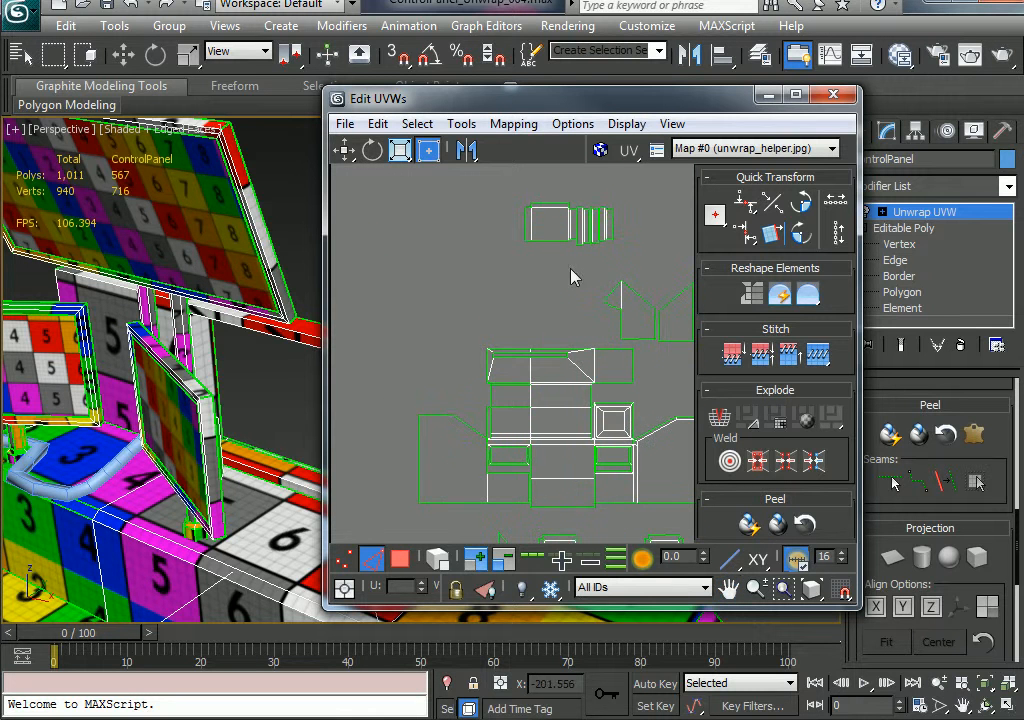
drag(483, 266, 483, 266)
drag(560, 238, 548, 317)
click(576, 279)
- Undo the last change and, with whole-element selection enabled, move the row of upright strip shells slightly away from the panel shell
key(ctrl+z)
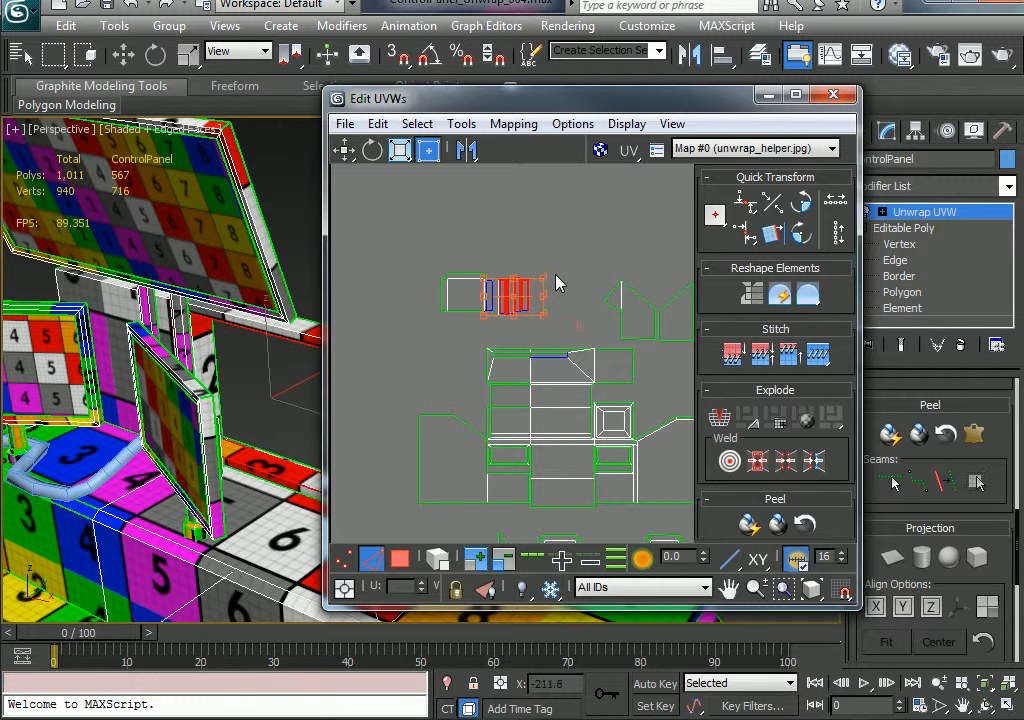
click(437, 558)
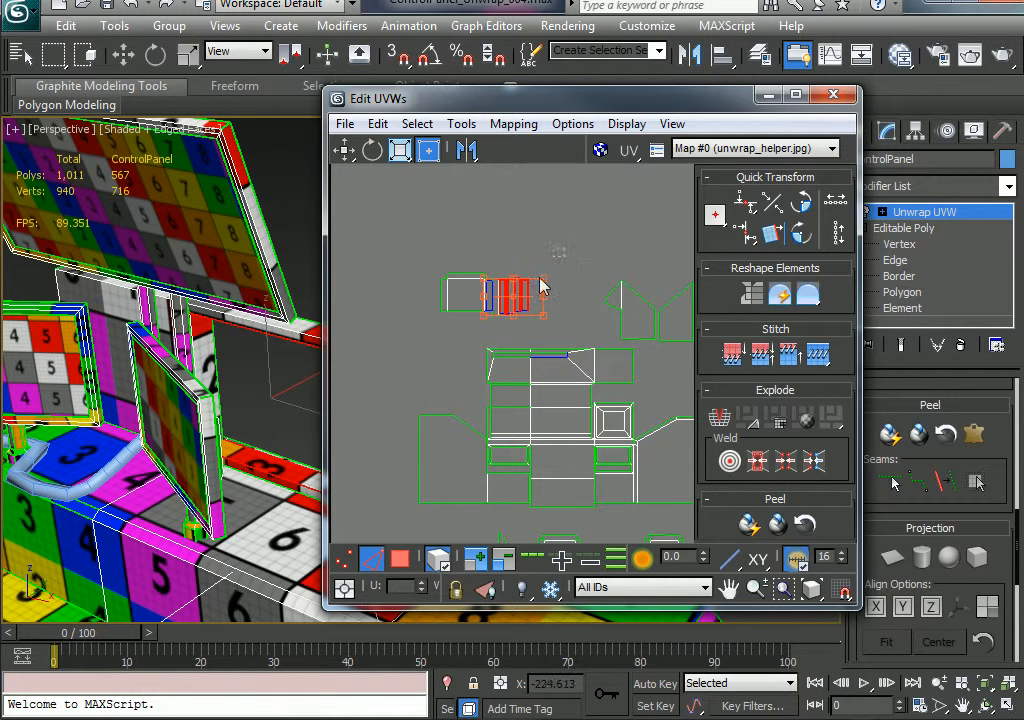
drag(497, 329, 452, 392)
key(ctrl+z)
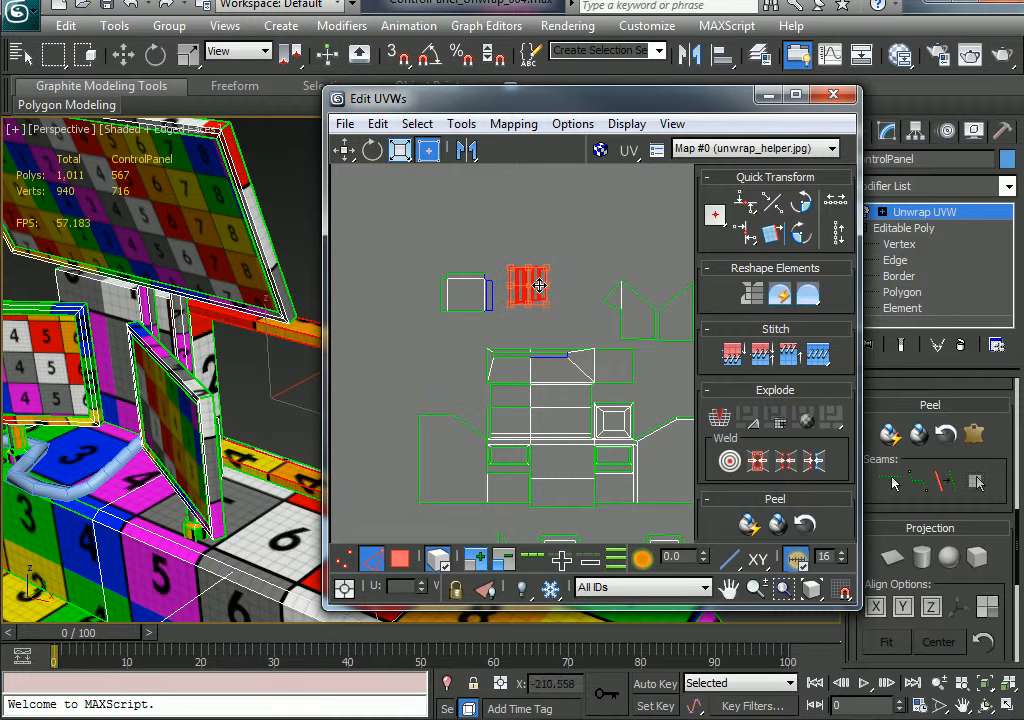
- Select the cluster of small scattered shells above the main layout and locate the corresponding parts on the model
middle_drag(542, 367, 466, 309)
middle_drag(439, 490, 582, 433)
click(458, 477)
scroll(443, 482, down, 5)
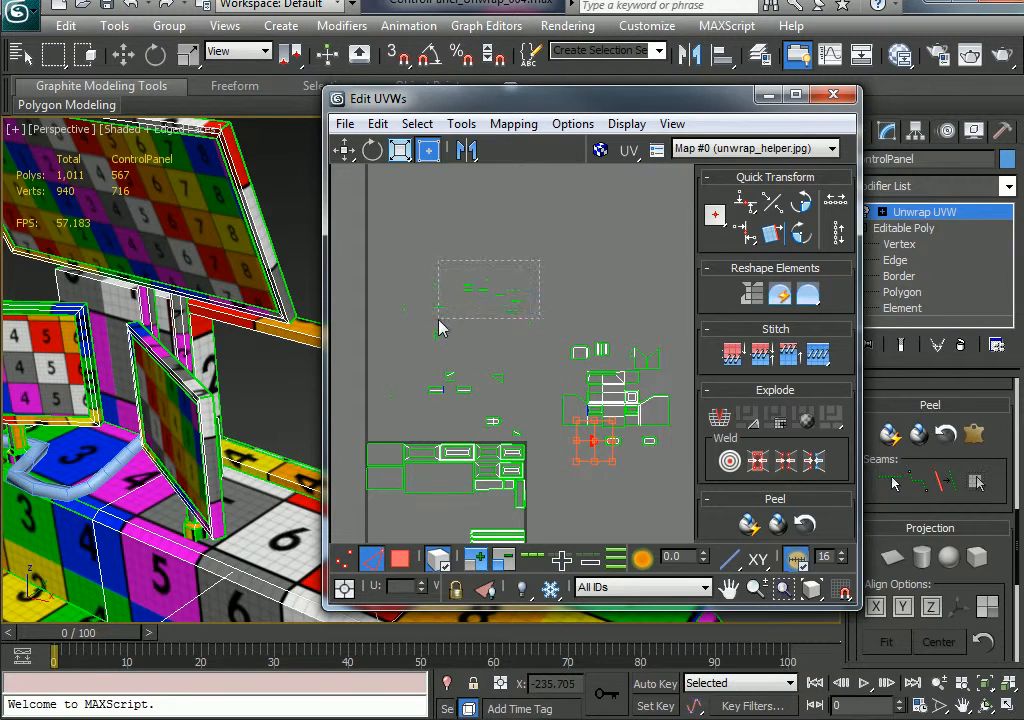
drag(540, 260, 440, 327)
alt+middle_drag(112, 426, 175, 395)
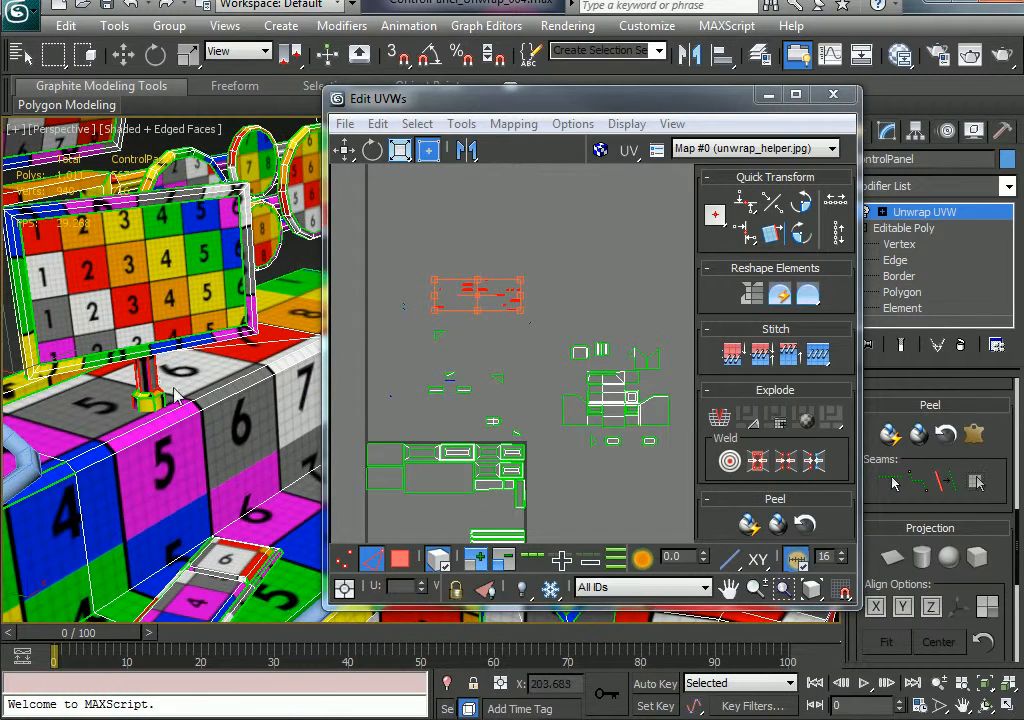
- Copy the UVs of the uppermost long strip shell in the stack of horizontal post strips
scroll(470, 336, up, 8)
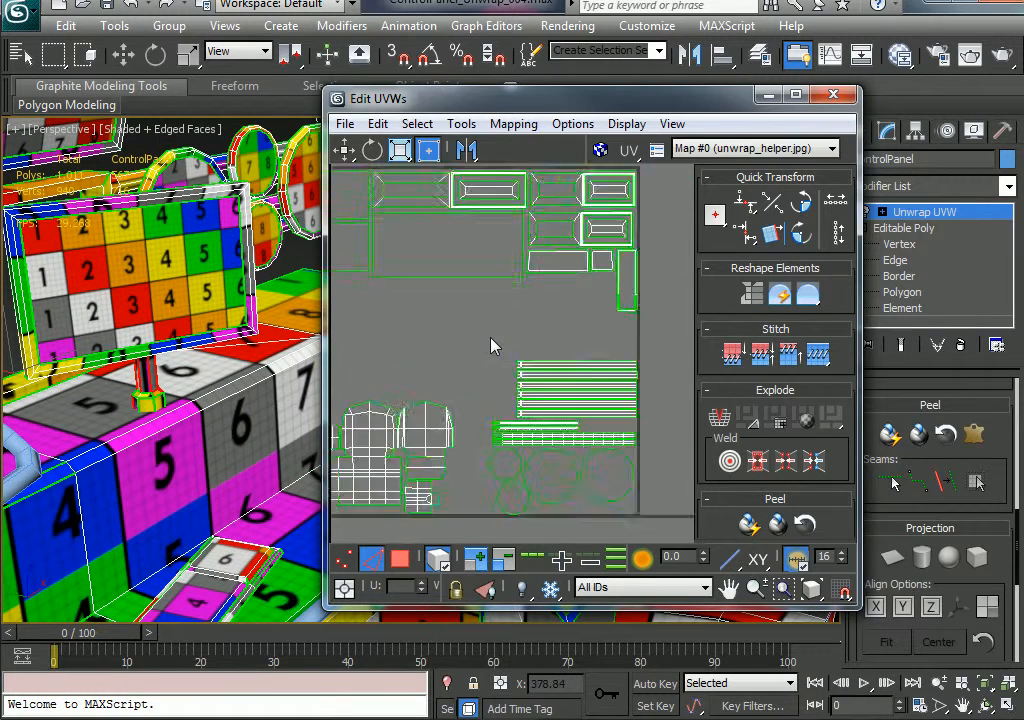
click(574, 381)
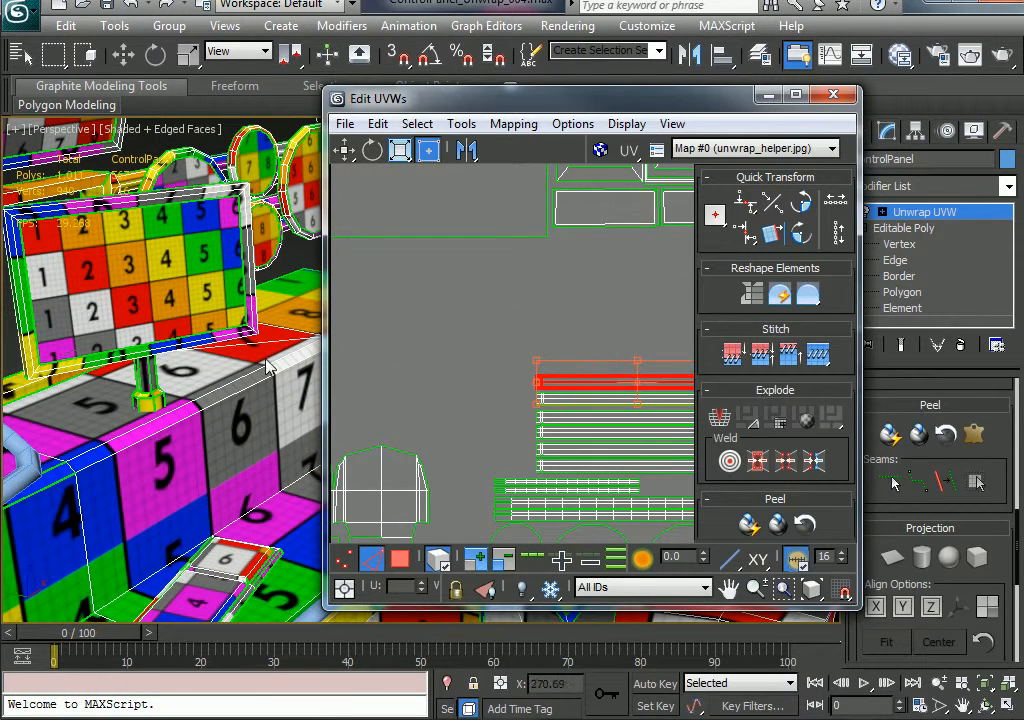
alt+middle_drag(162, 358, 251, 349)
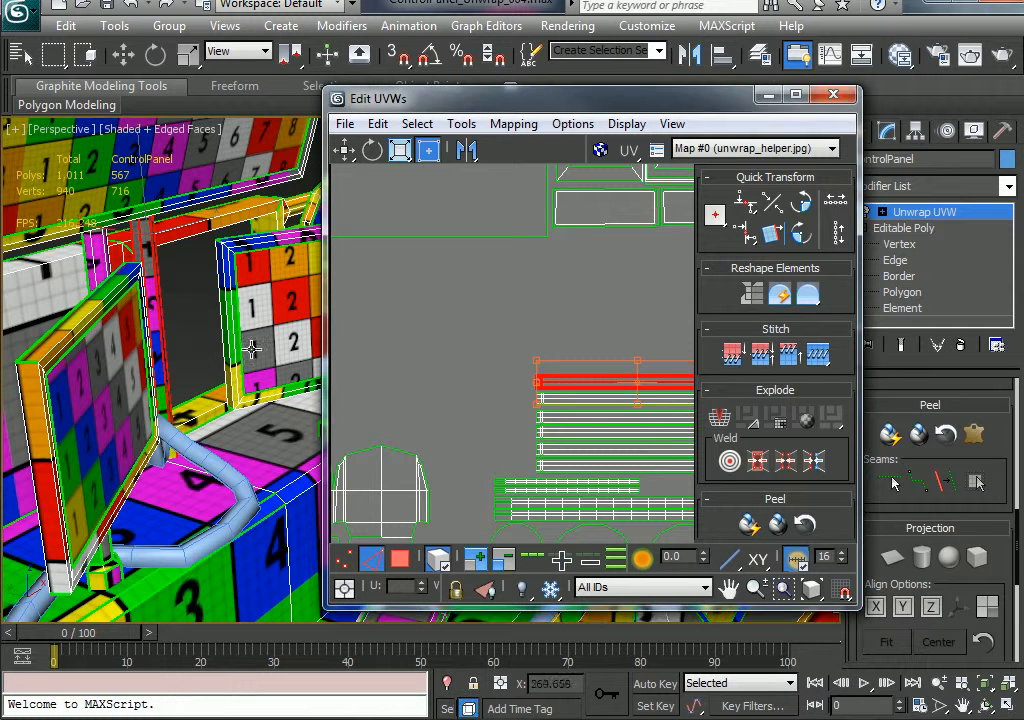
click(378, 123)
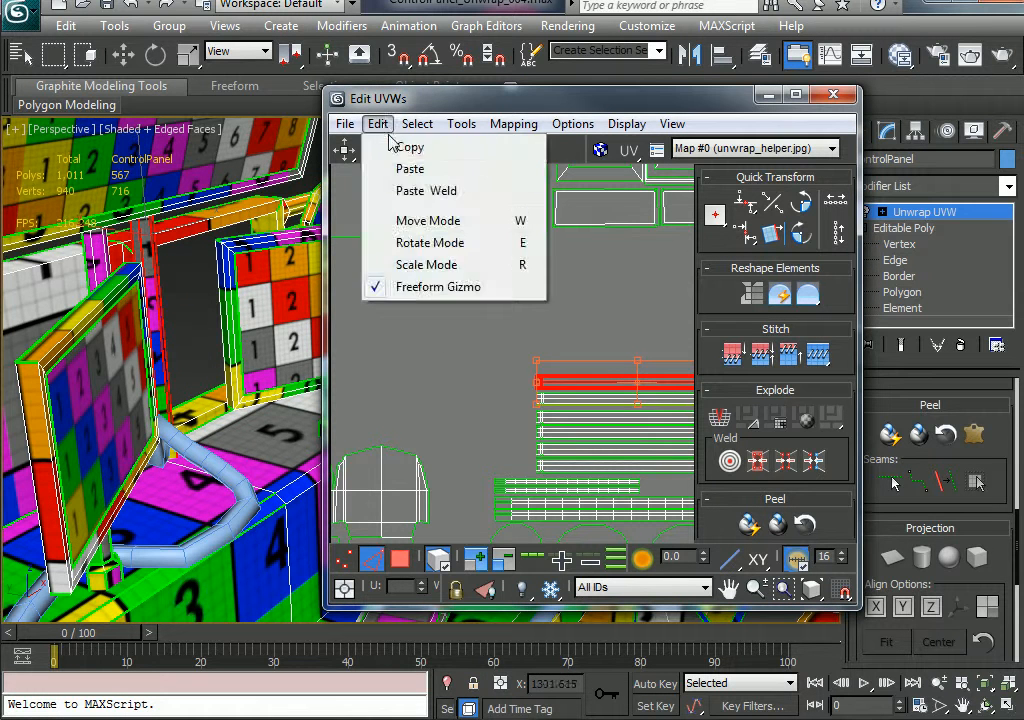
click(385, 145)
- Select all polygons of the short post and its base under the angled screen by growing the selection from one face
click(100, 558)
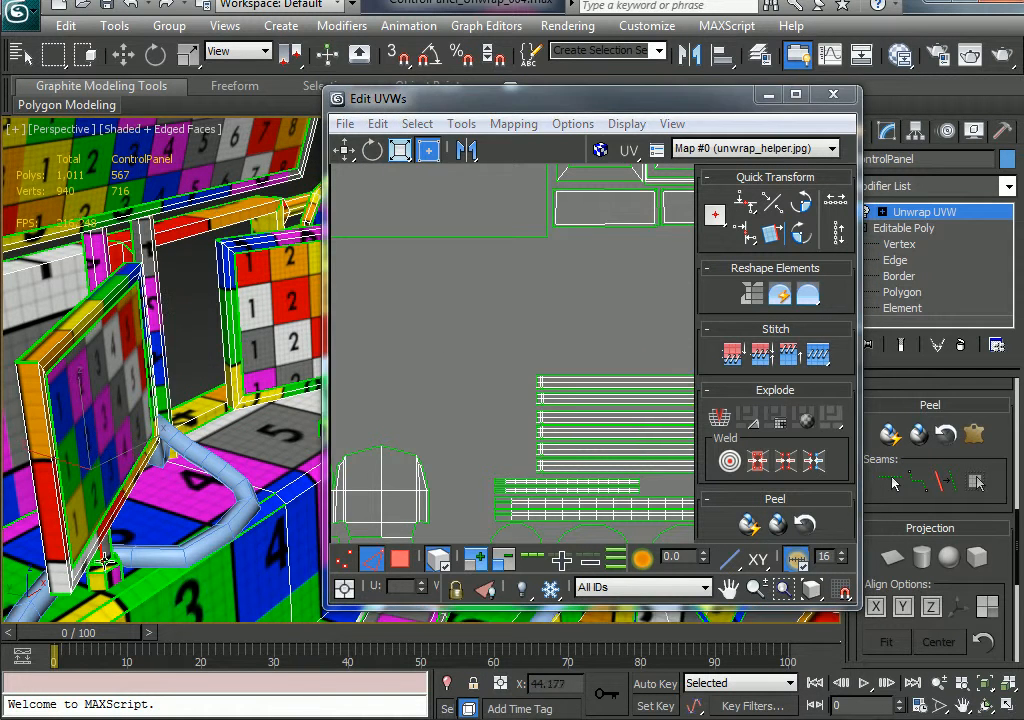
click(117, 588)
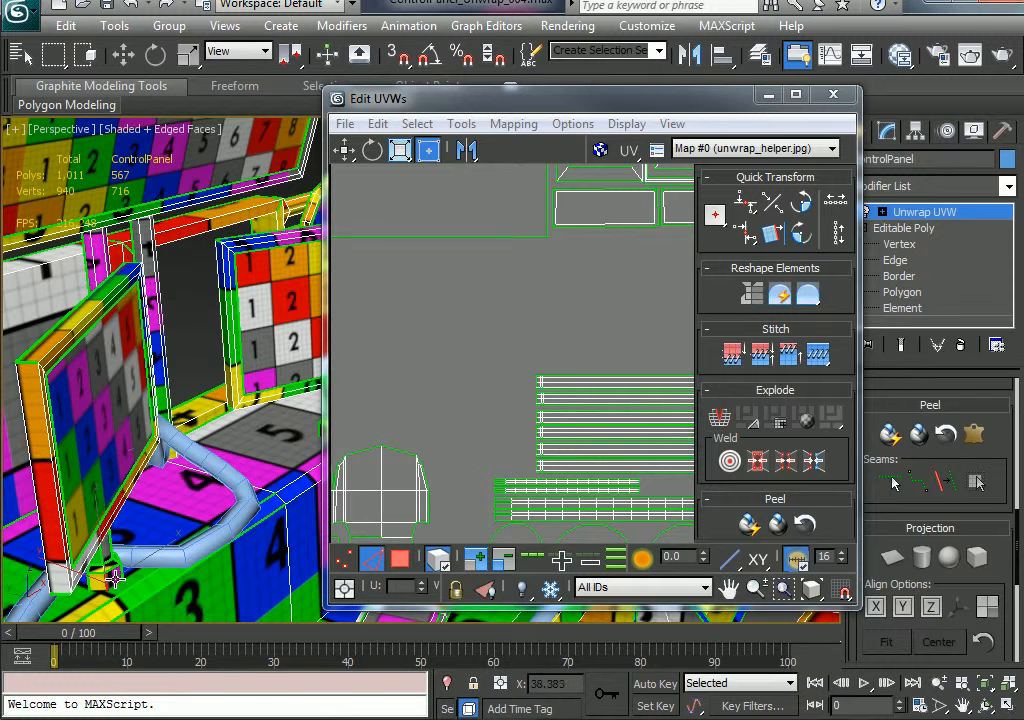
alt+middle_drag(115, 578, 142, 591)
click(400, 559)
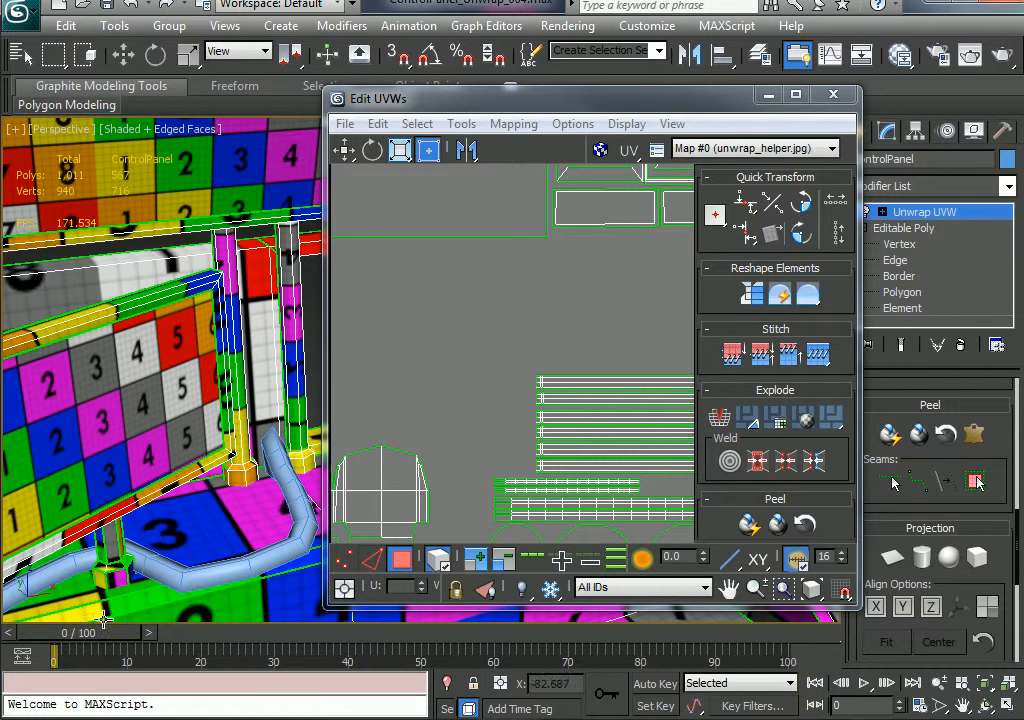
click(118, 580)
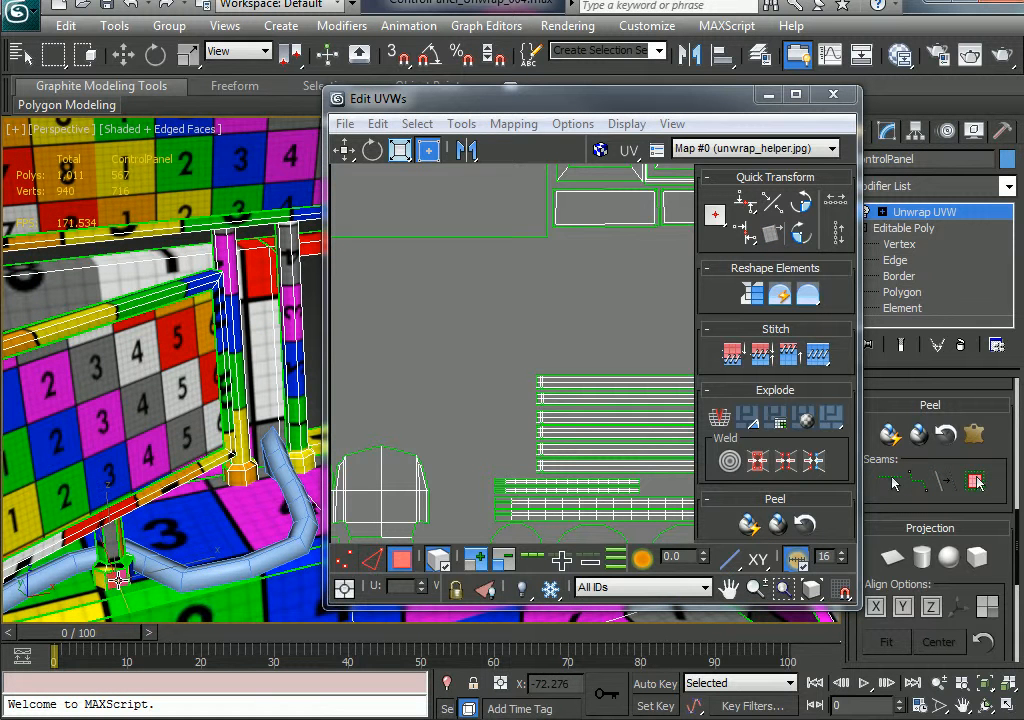
click(475, 560)
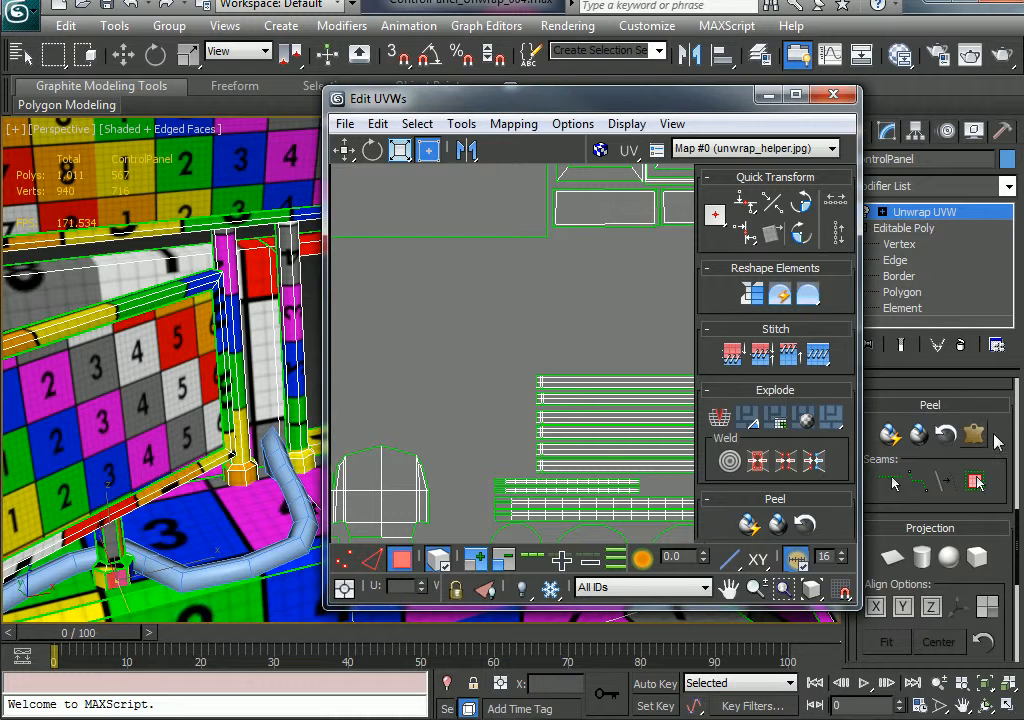
scroll(895, 483, up, 5)
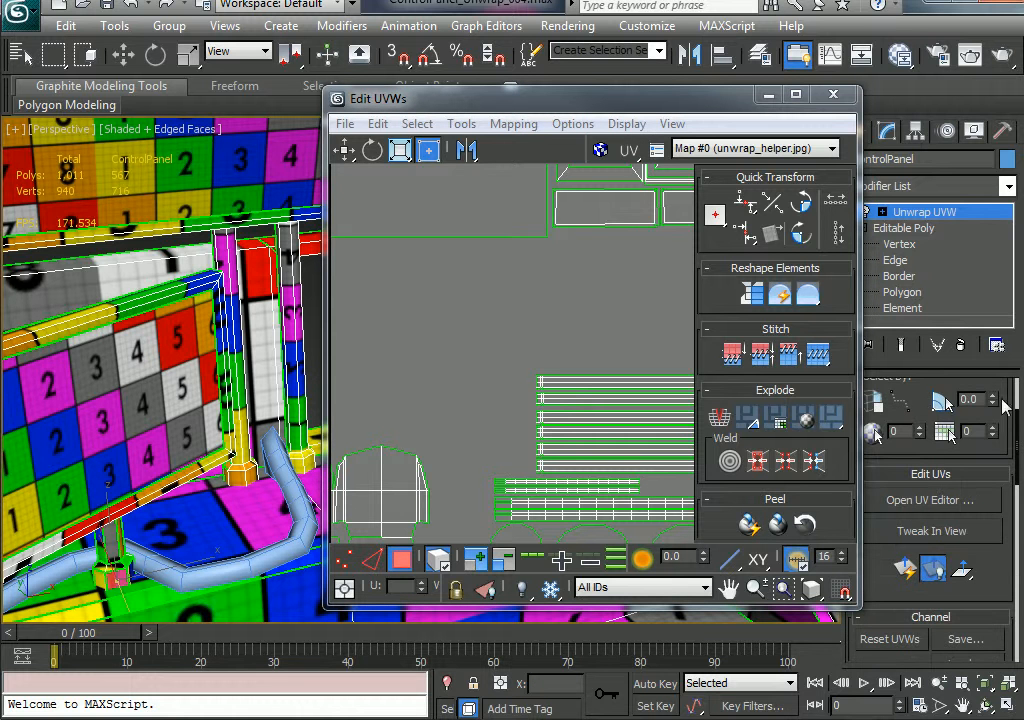
scroll(1005, 398, up, 2)
click(876, 467)
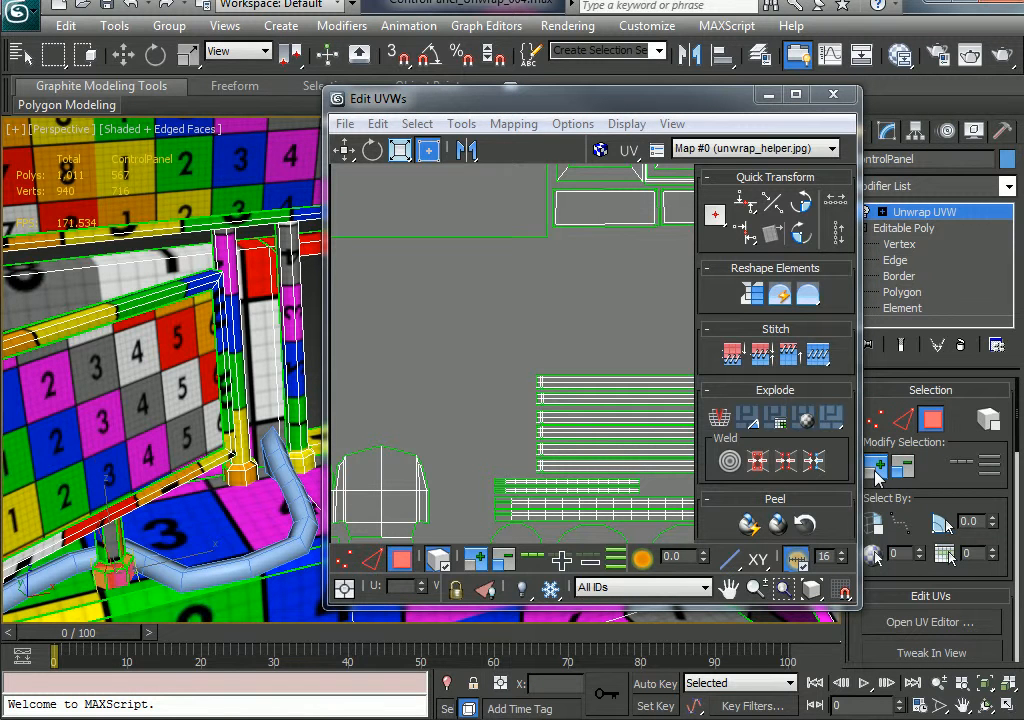
click(876, 467)
- Paste the copied UVs onto the selected post and move its strip shell directly above the stack of long strips
click(377, 124)
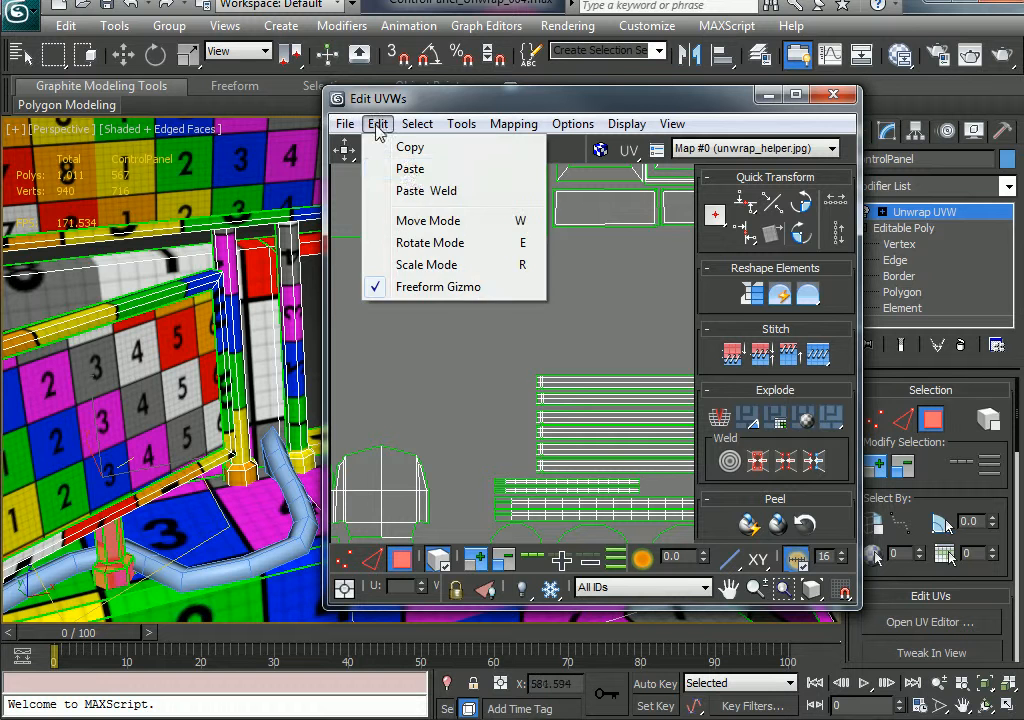
click(416, 170)
drag(569, 414, 571, 361)
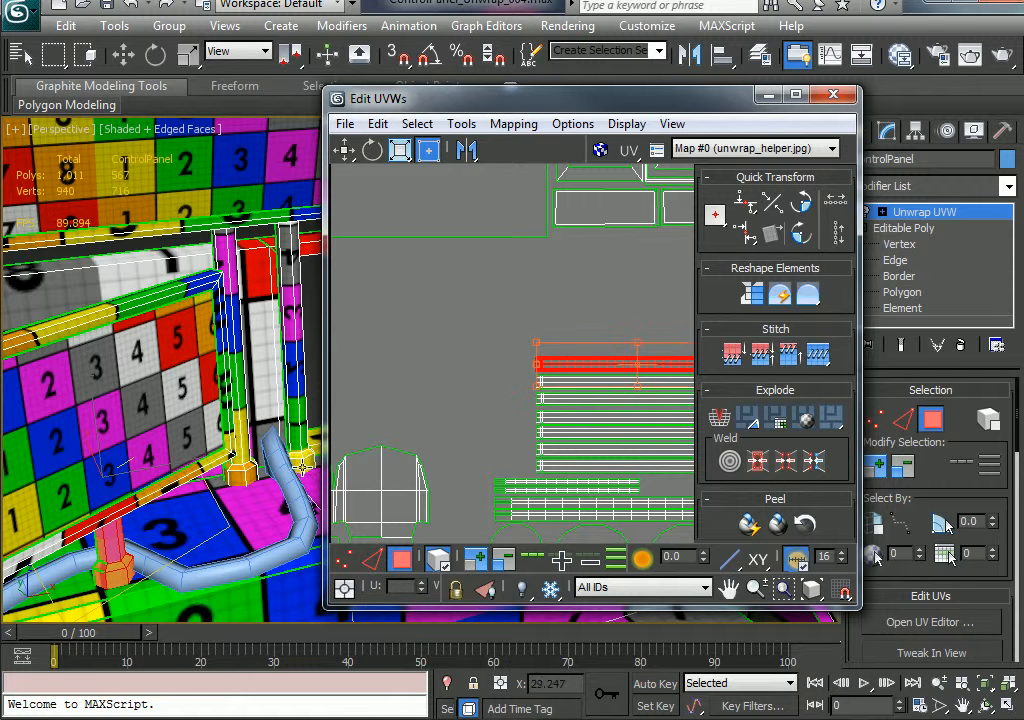
- Paste the copied strip UVs onto the whole short post under the neighbouring screen and place its shell on top of the strip stack
alt+middle_drag(241, 375, 96, 475)
click(222, 479)
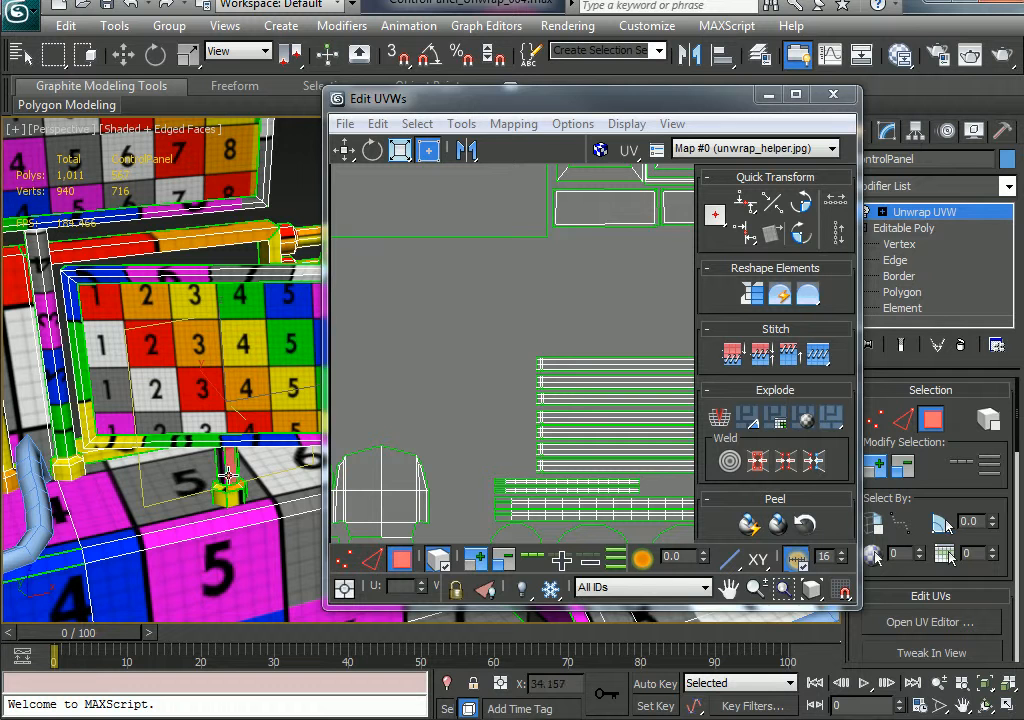
click(882, 466)
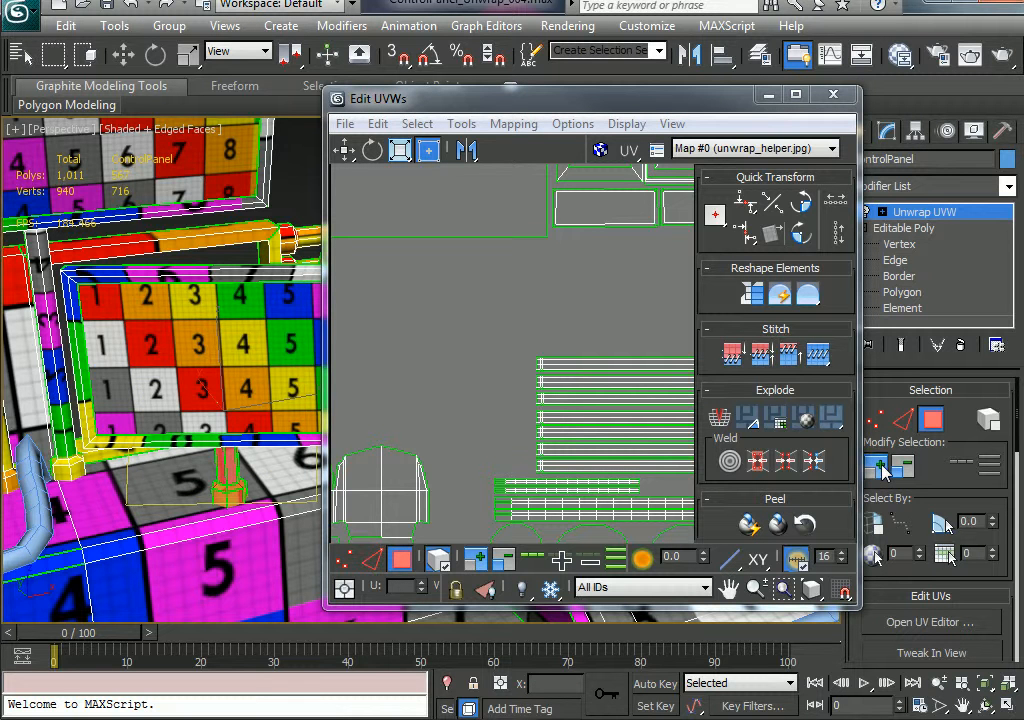
click(377, 123)
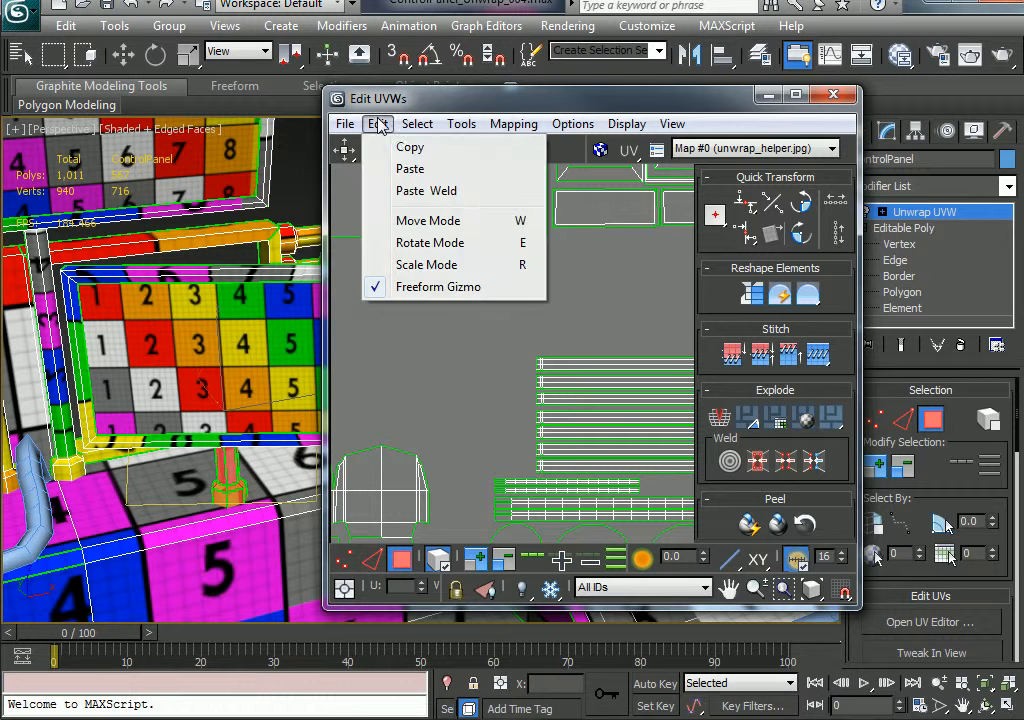
click(410, 168)
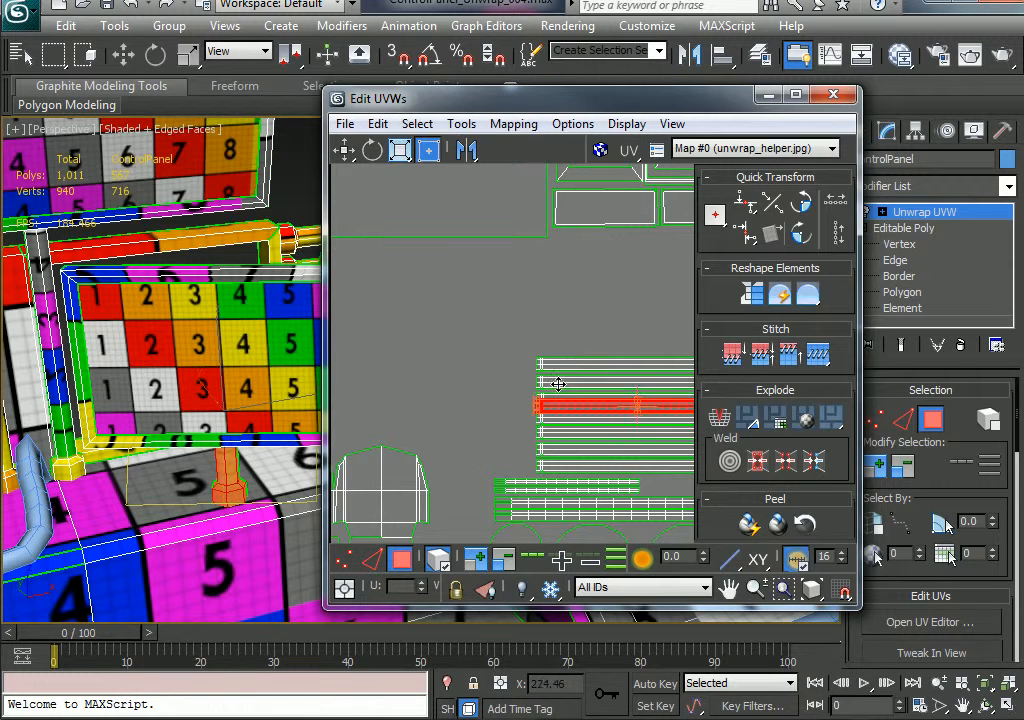
drag(555, 407, 564, 343)
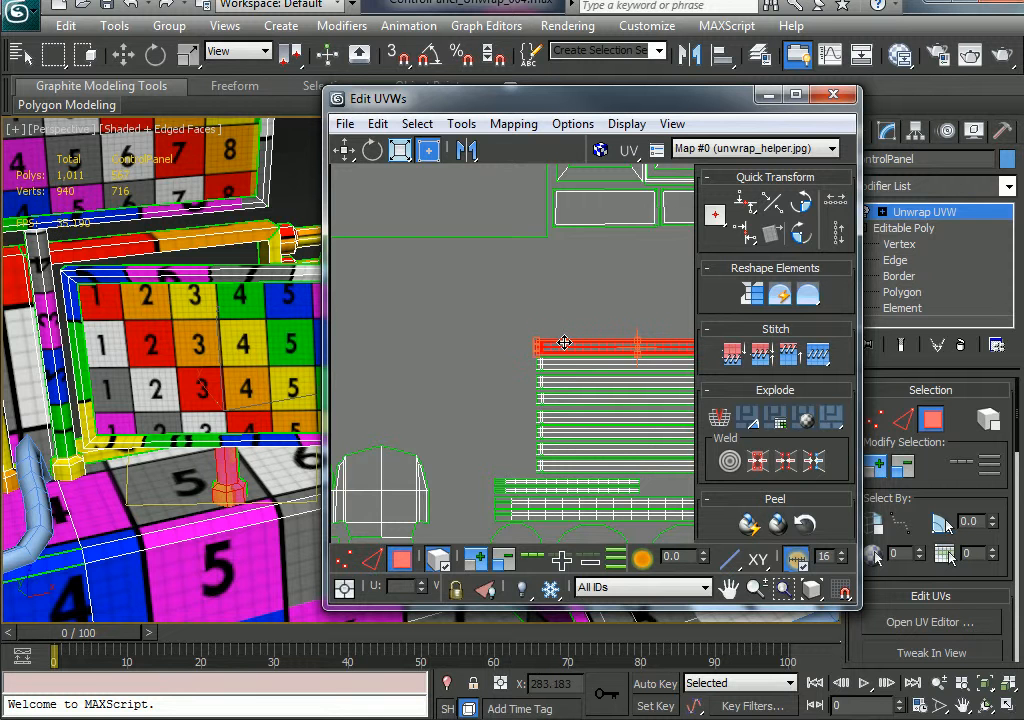
click(481, 318)
- Select the left of the two small rectangular shells above the main layout and locate its faces on the model
scroll(494, 320, down, 5)
scroll(494, 321, down, 2)
middle_drag(458, 308, 441, 410)
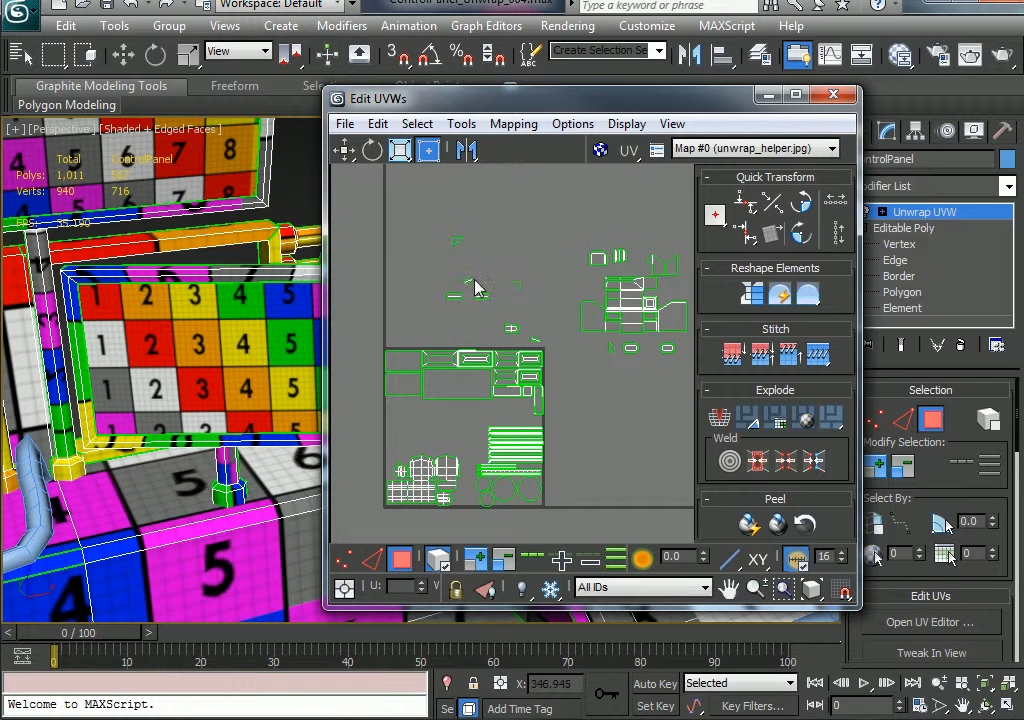
scroll(476, 288, up, 2)
middle_drag(482, 320, 502, 385)
click(474, 330)
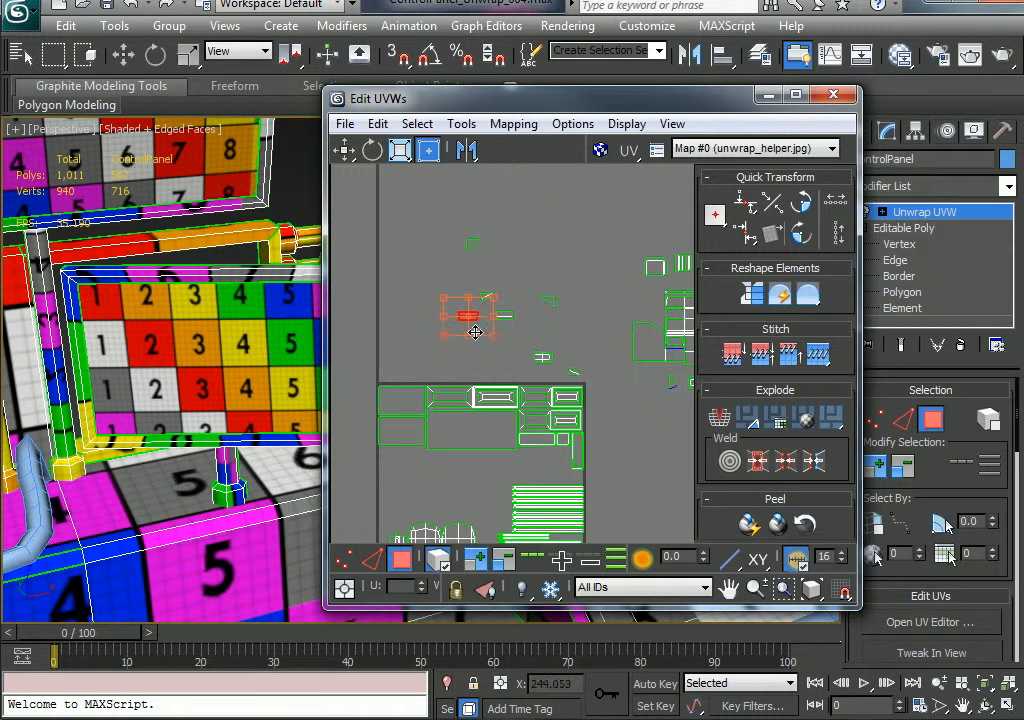
scroll(149, 408, down, 2)
scroll(149, 408, up, 2)
middle_click(149, 408)
scroll(149, 408, down, 6)
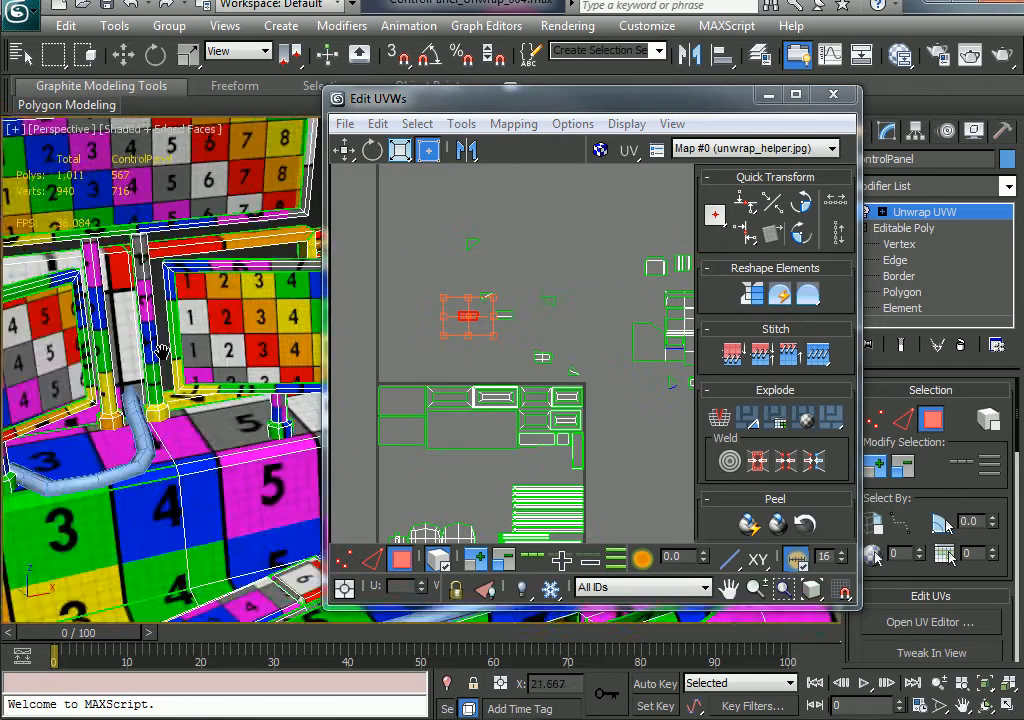
middle_drag(186, 389, 65, 360)
alt+middle_drag(186, 498, 125, 486)
scroll(133, 470, up, 3)
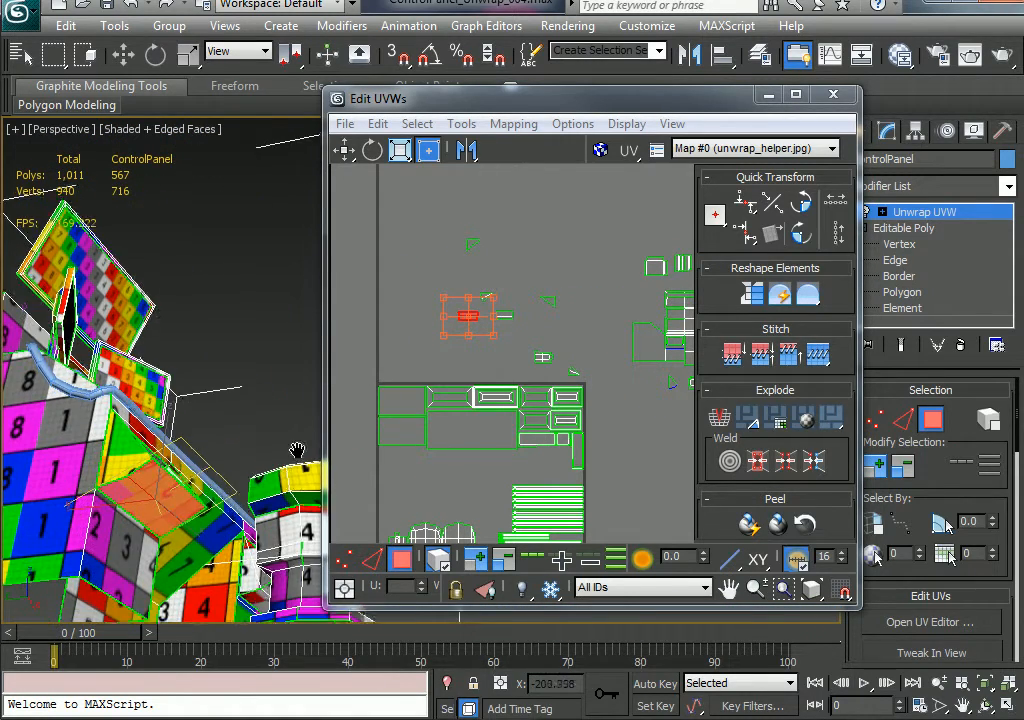
- Select the adjoining triangular side face on the model and move its shell just below the small rectangular shell
click(133, 457)
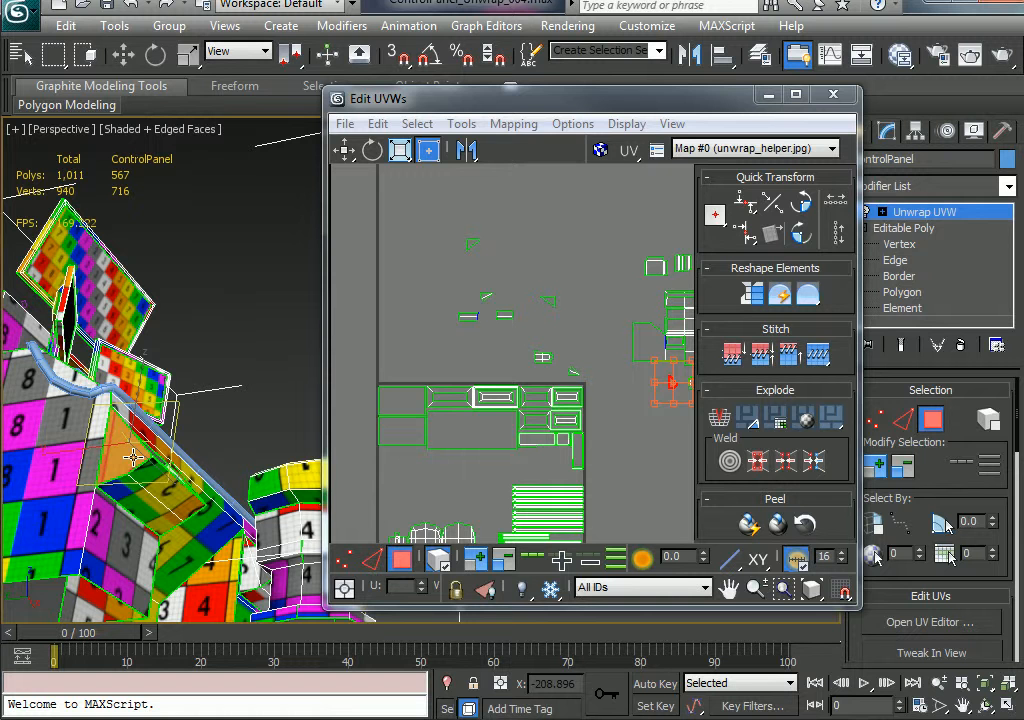
drag(683, 395, 494, 343)
scroll(469, 343, up, 6)
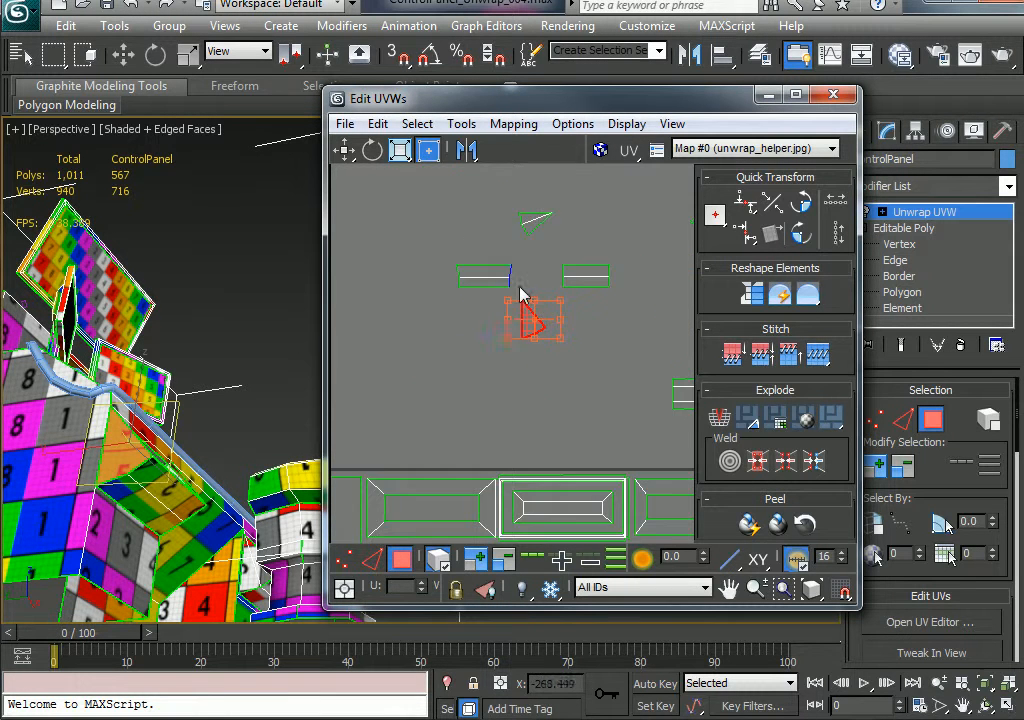
middle_drag(523, 293, 573, 328)
click(585, 296)
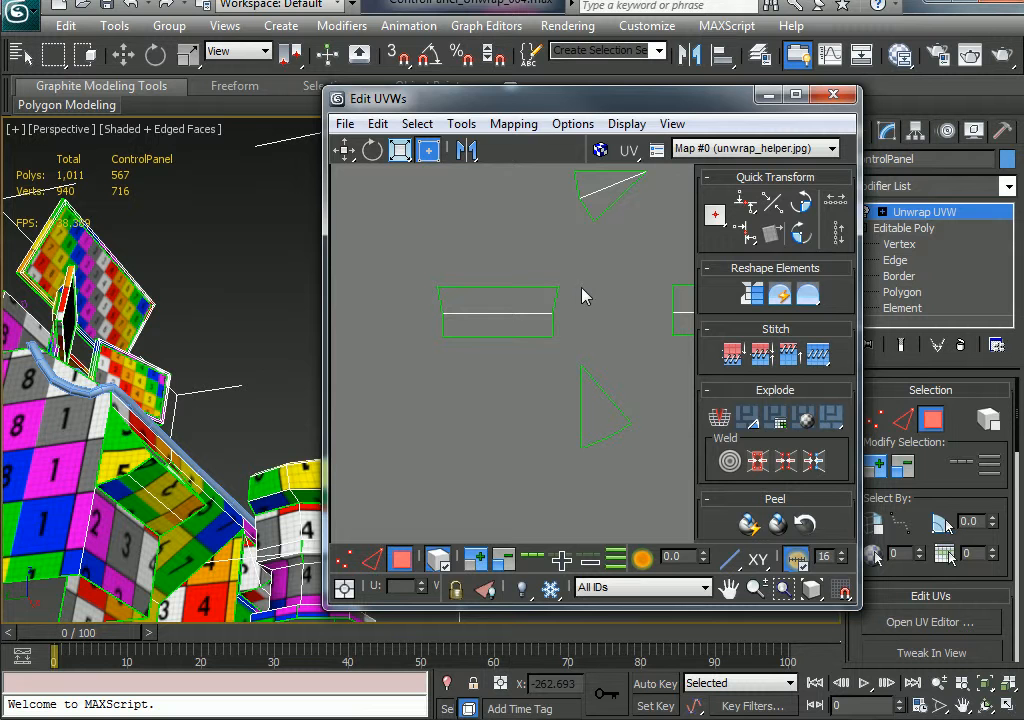
- Stitch the triangular side shell onto the right end edge of the small rectangular shell
click(371, 559)
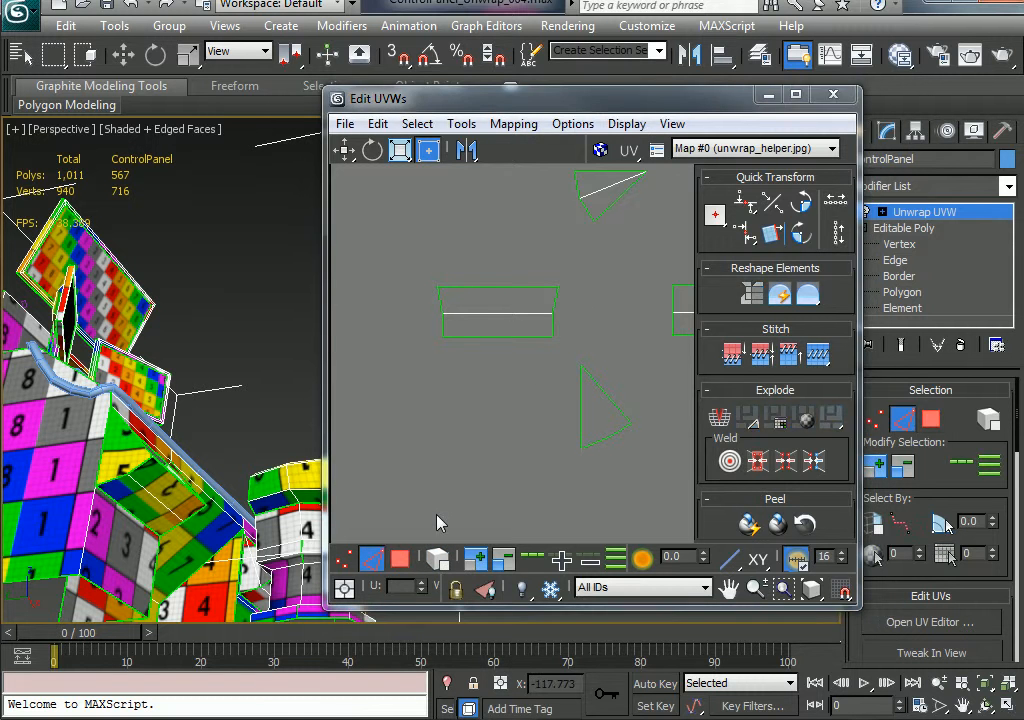
click(551, 325)
right_click(551, 325)
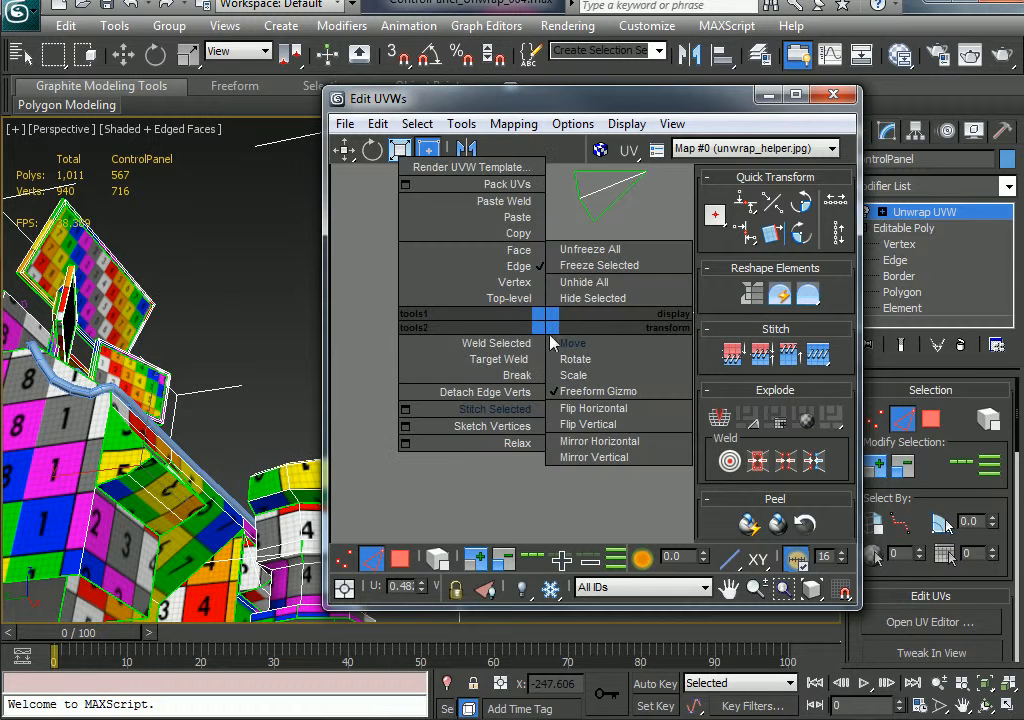
click(495, 409)
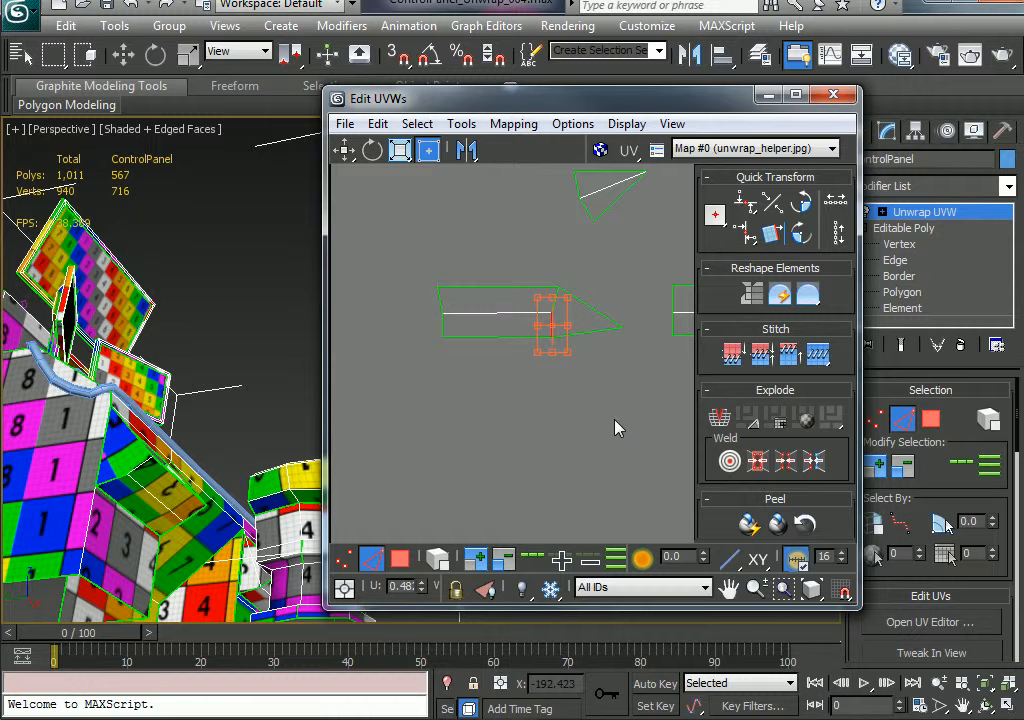
- Stitch the matching shell onto the left end edge of the small rectangular shell
click(441, 320)
right_click(441, 320)
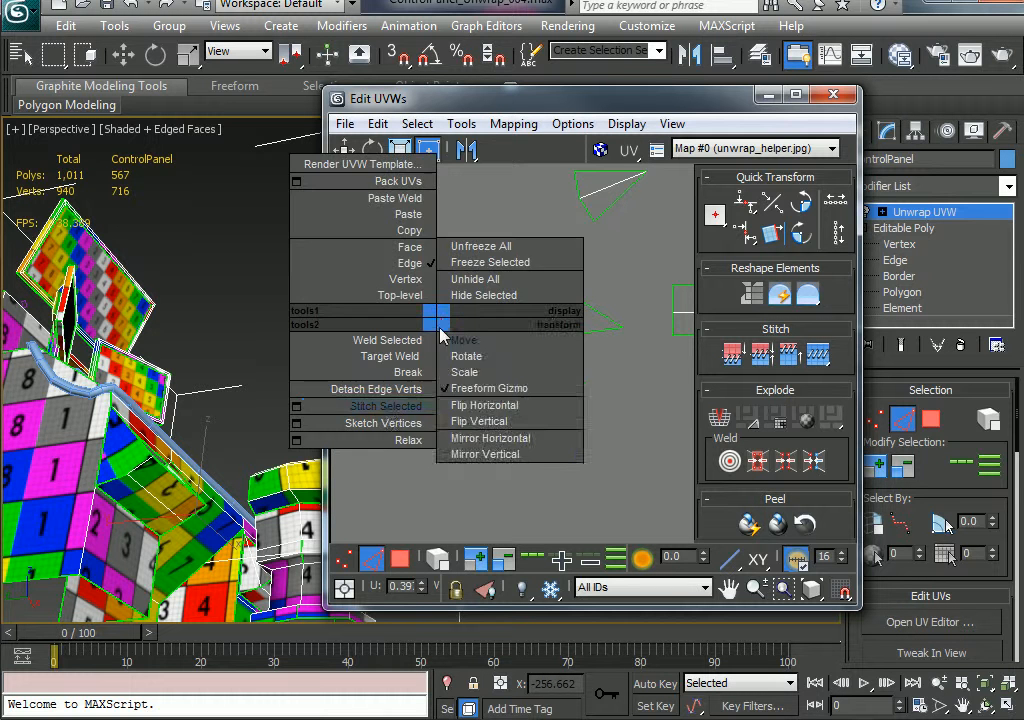
click(420, 406)
middle_drag(531, 357, 541, 399)
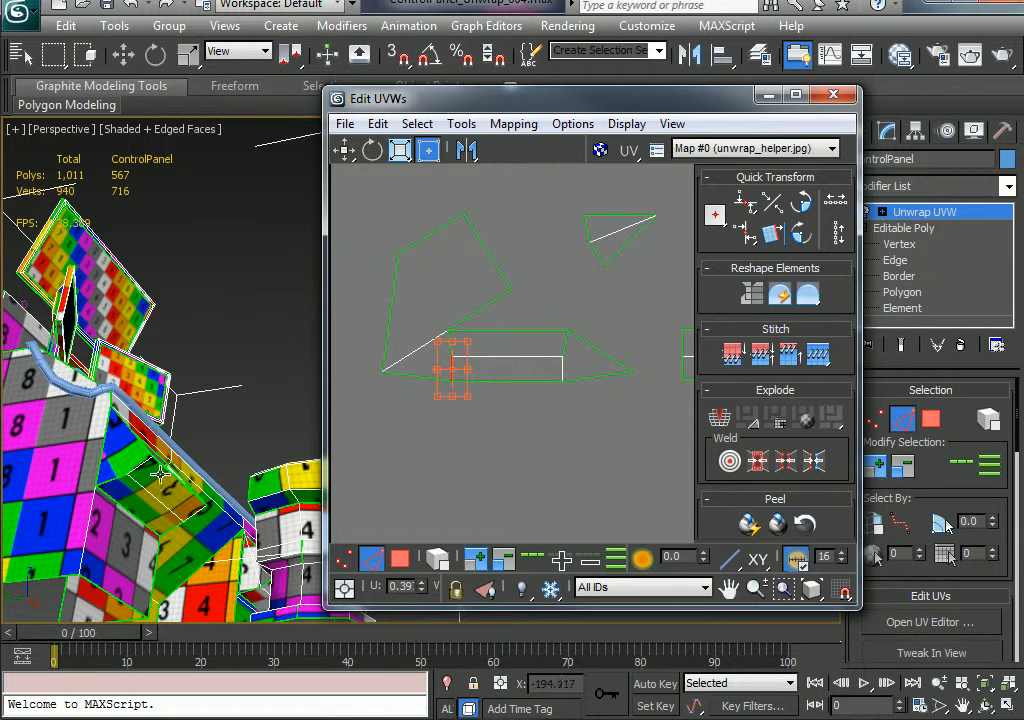
- Stitch the matching triangular side shell onto the right end edge of the second small rectangular shell
alt+middle_drag(150, 466, 200, 425)
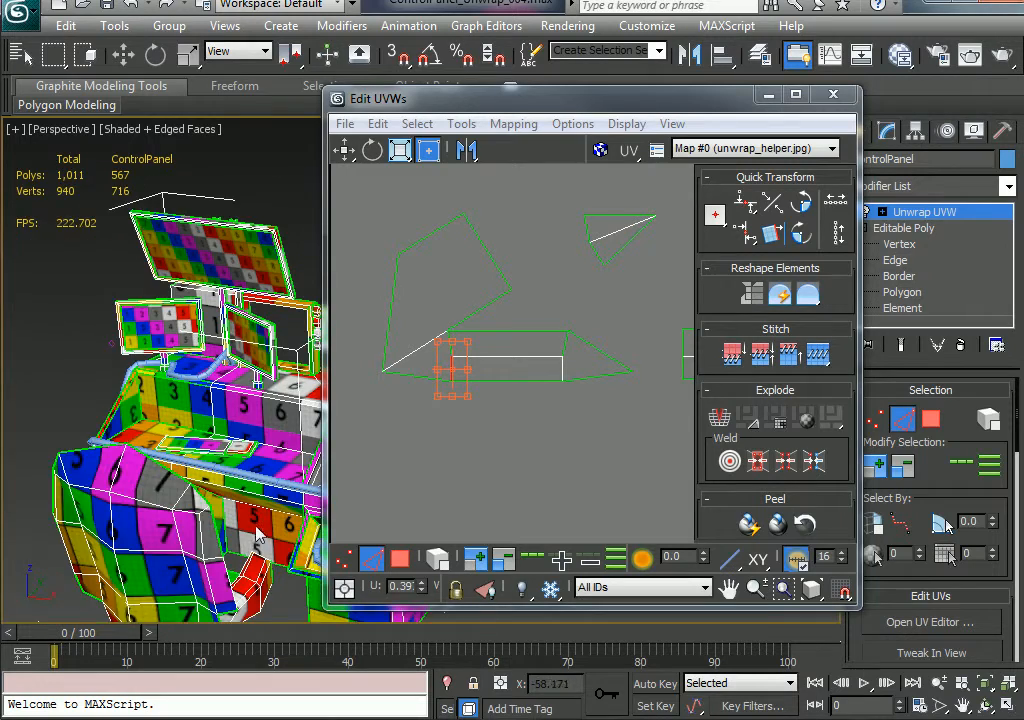
middle_drag(257, 528, 84, 454)
middle_drag(528, 270, 500, 540)
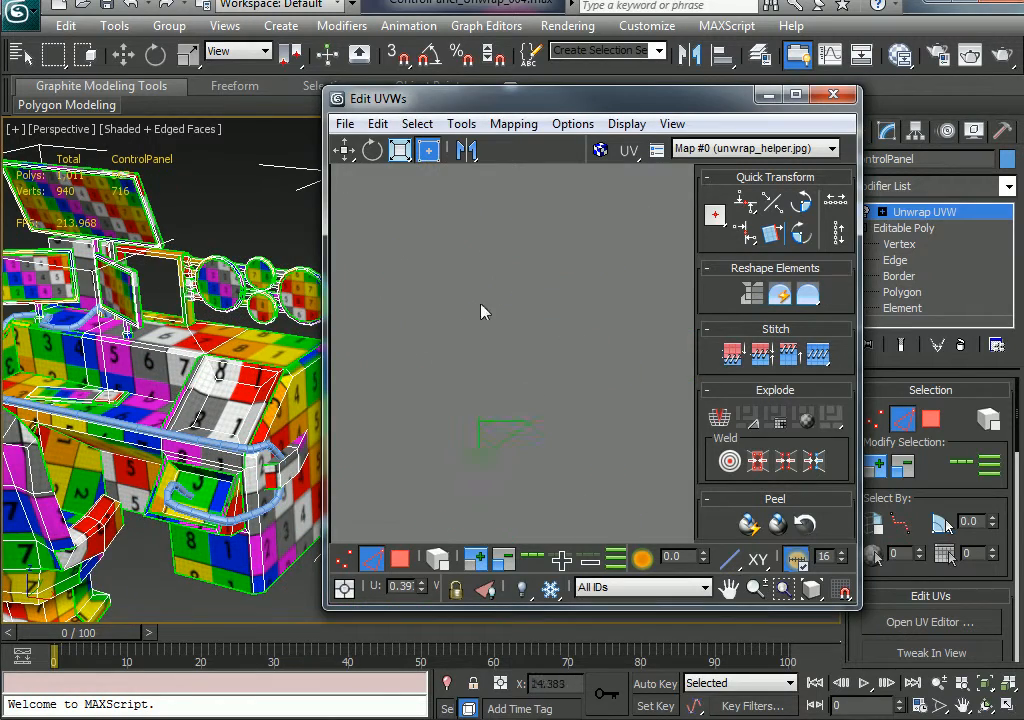
alt+middle_drag(190, 576, 207, 467)
scroll(543, 463, down, 5)
middle_drag(562, 485, 505, 364)
scroll(541, 408, up, 3)
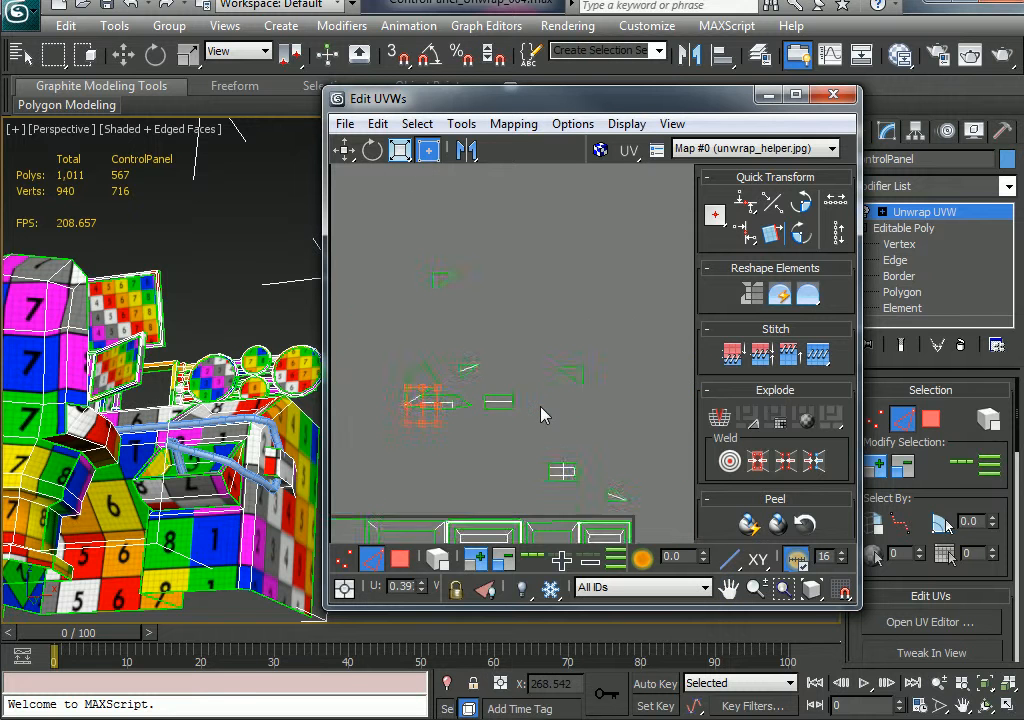
scroll(500, 398, up, 4)
right_click(457, 384)
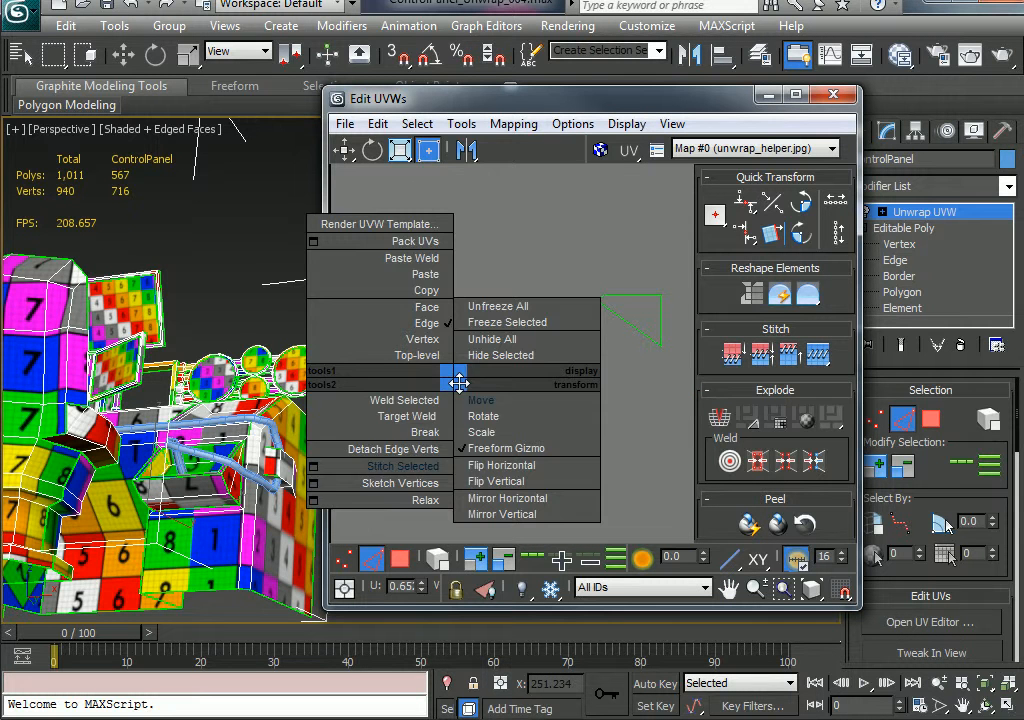
click(424, 466)
- Stitch the remaining triangular side shell onto the left end edge of the second small rectangular shell
middle_drag(433, 456, 569, 438)
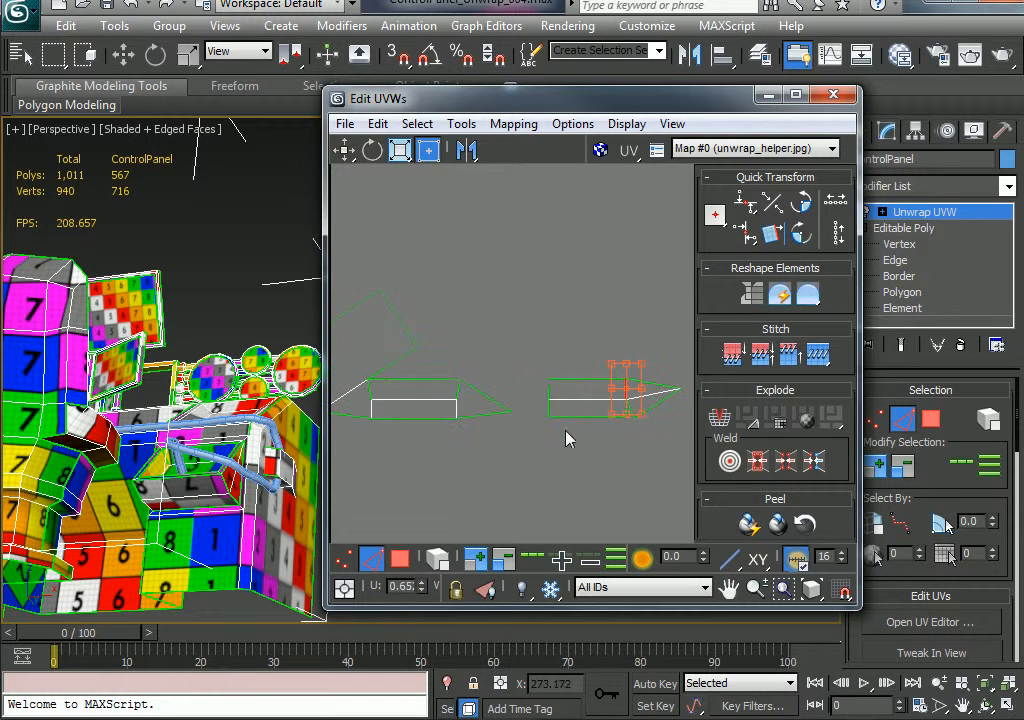
click(549, 389)
right_click(543, 384)
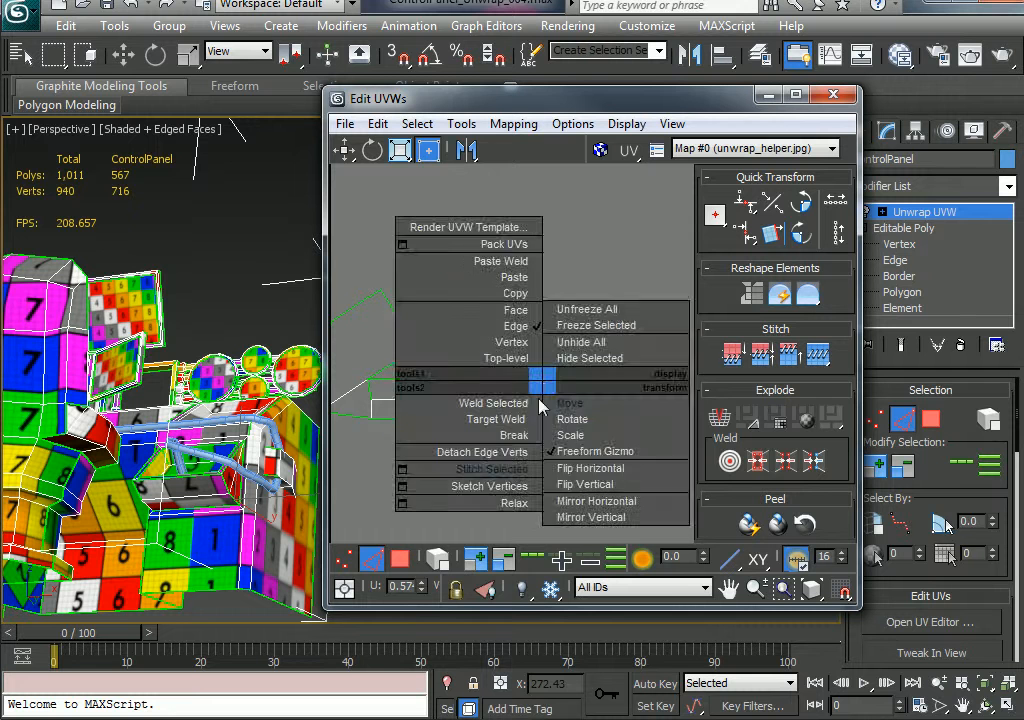
click(498, 471)
- Select the small box shell just above the main layout and move it beneath the left wing of the large body layout
scroll(606, 459, down, 4)
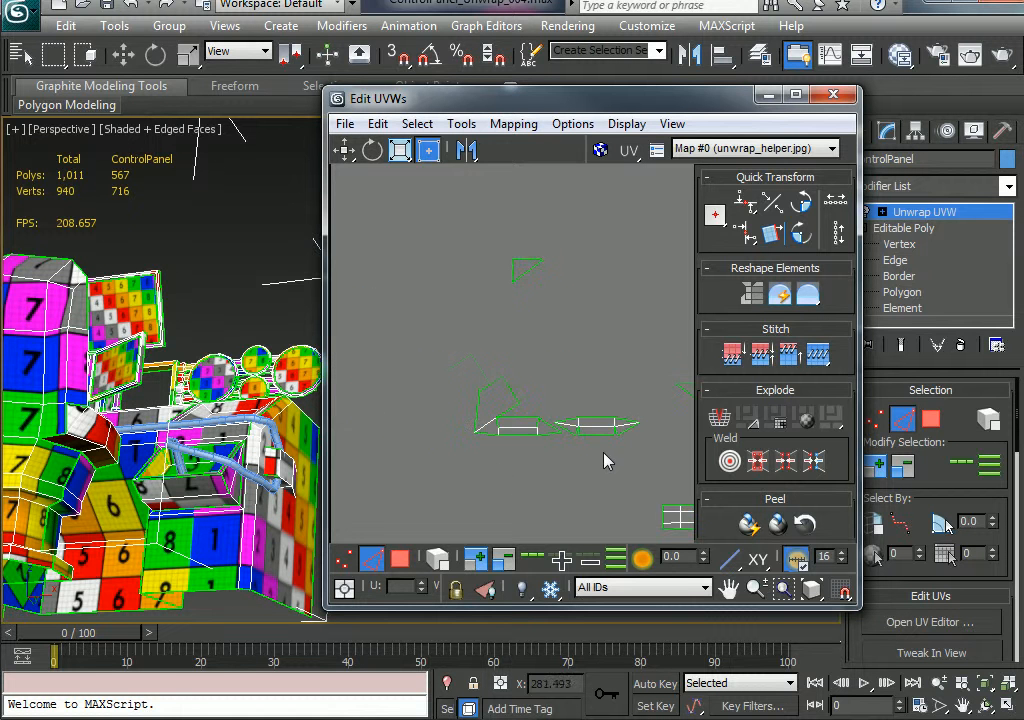
middle_drag(606, 459, 501, 414)
scroll(528, 423, down, 4)
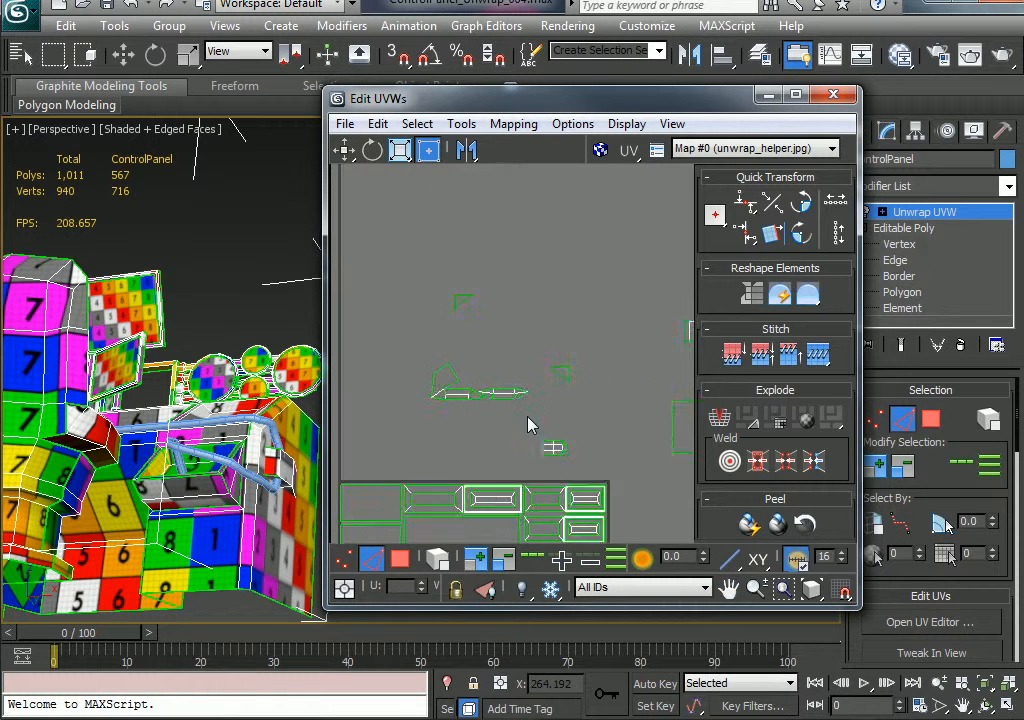
drag(527, 455, 526, 450)
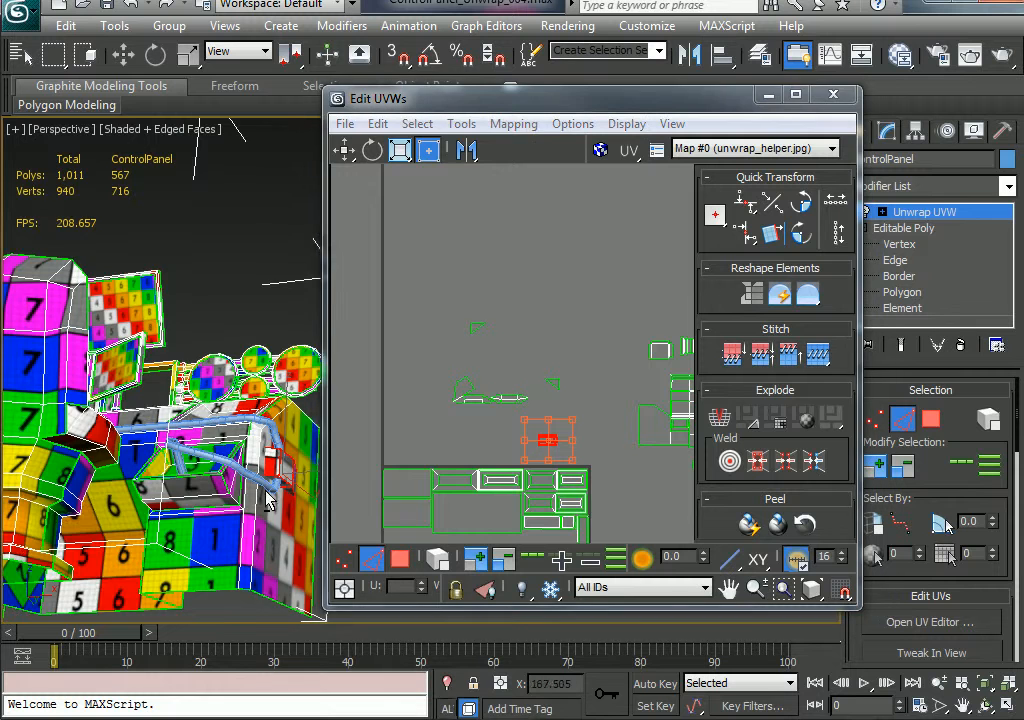
middle_drag(527, 483, 514, 402)
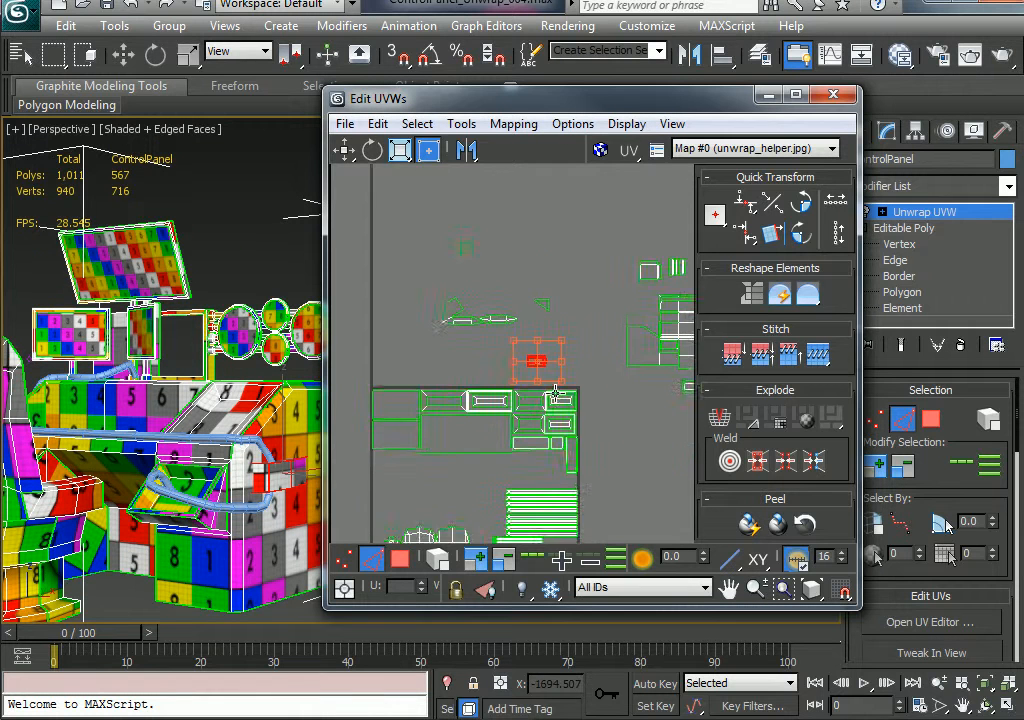
scroll(555, 393, up, 4)
drag(529, 333, 683, 322)
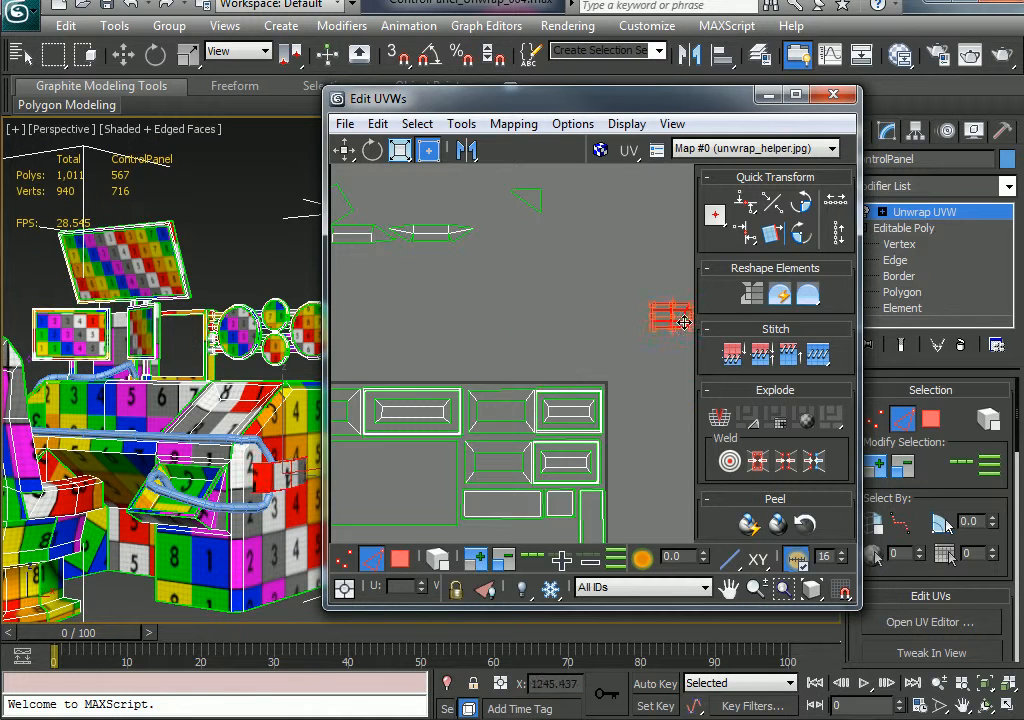
middle_drag(665, 356, 434, 448)
drag(440, 419, 558, 477)
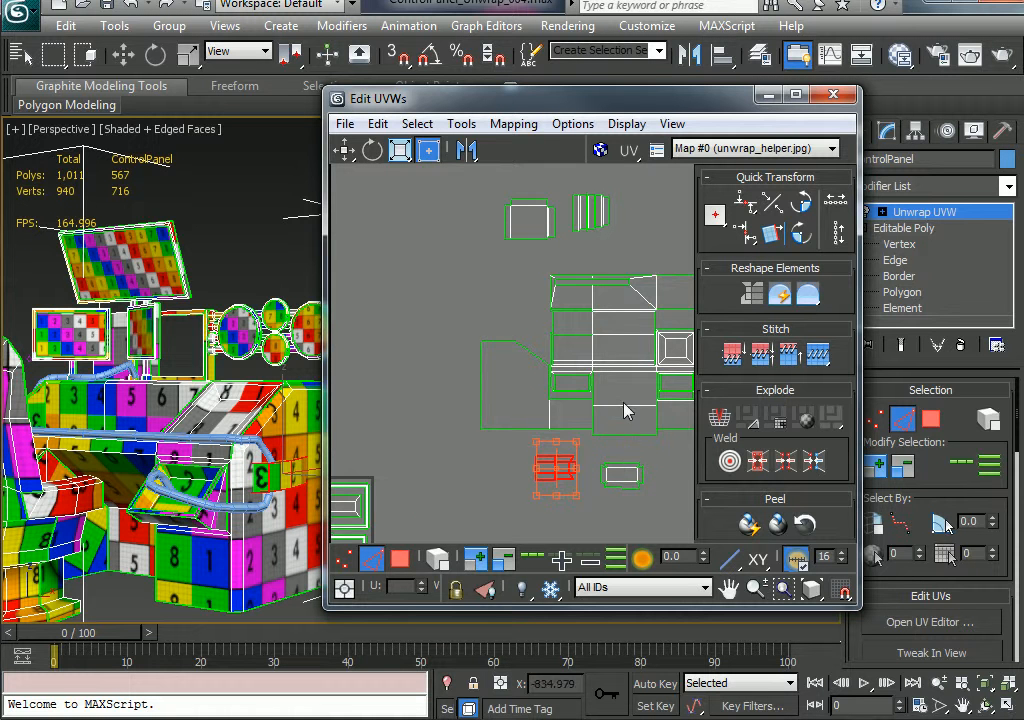
- Move the small box shell into the empty central panel of the body layout, between the two recessed frames
middle_drag(639, 401, 553, 382)
scroll(549, 380, up, 2)
click(551, 359)
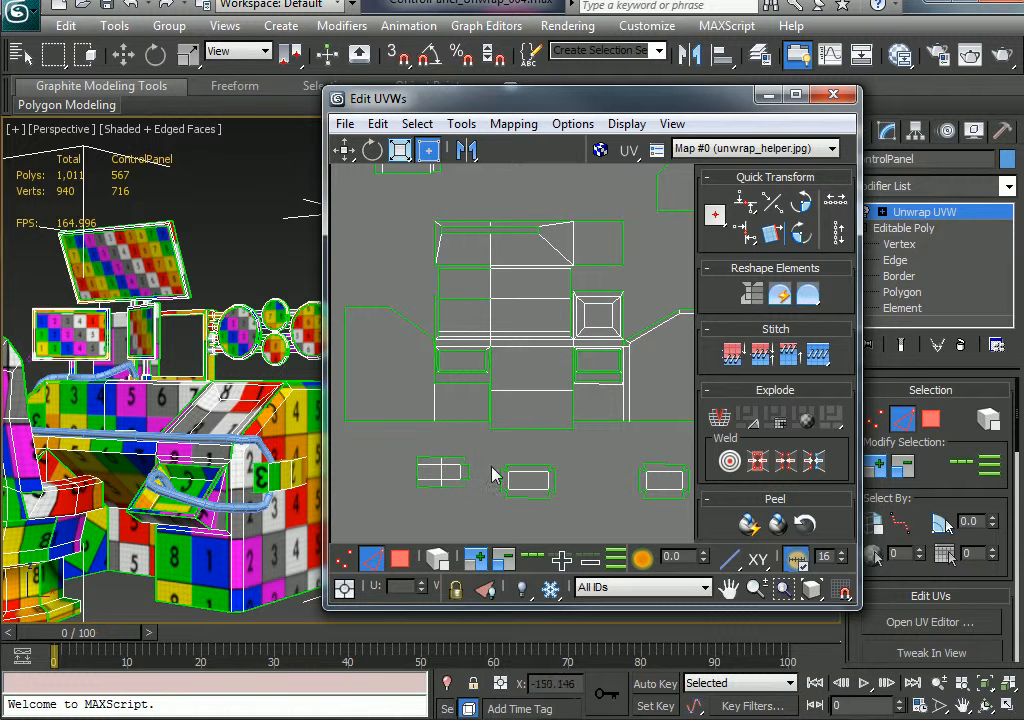
click(434, 480)
drag(434, 480, 520, 378)
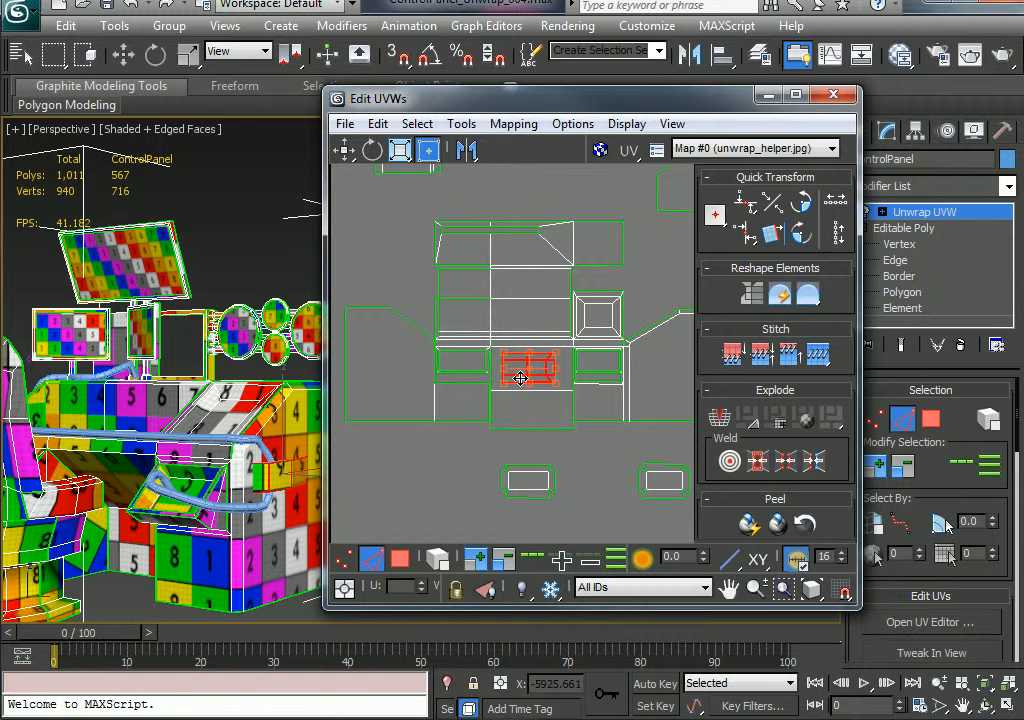
- Stack the two small frame shells below the body layout and move them together onto the top of its right wing
scroll(580, 465, down, 2)
middle_drag(583, 485, 500, 471)
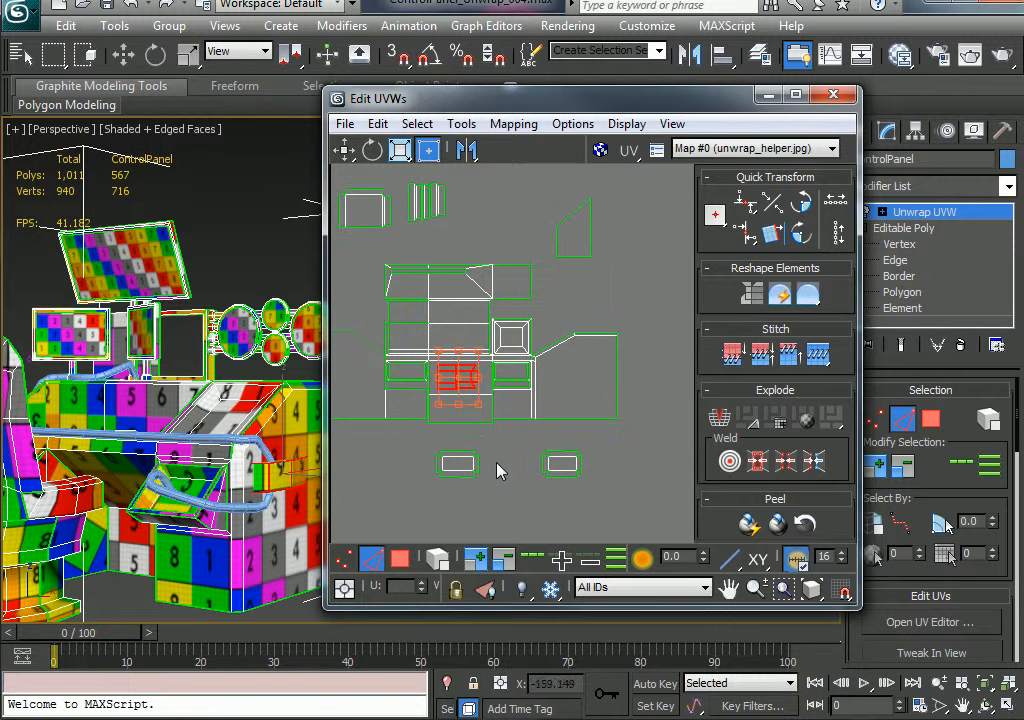
drag(399, 511, 400, 510)
drag(464, 472, 569, 443)
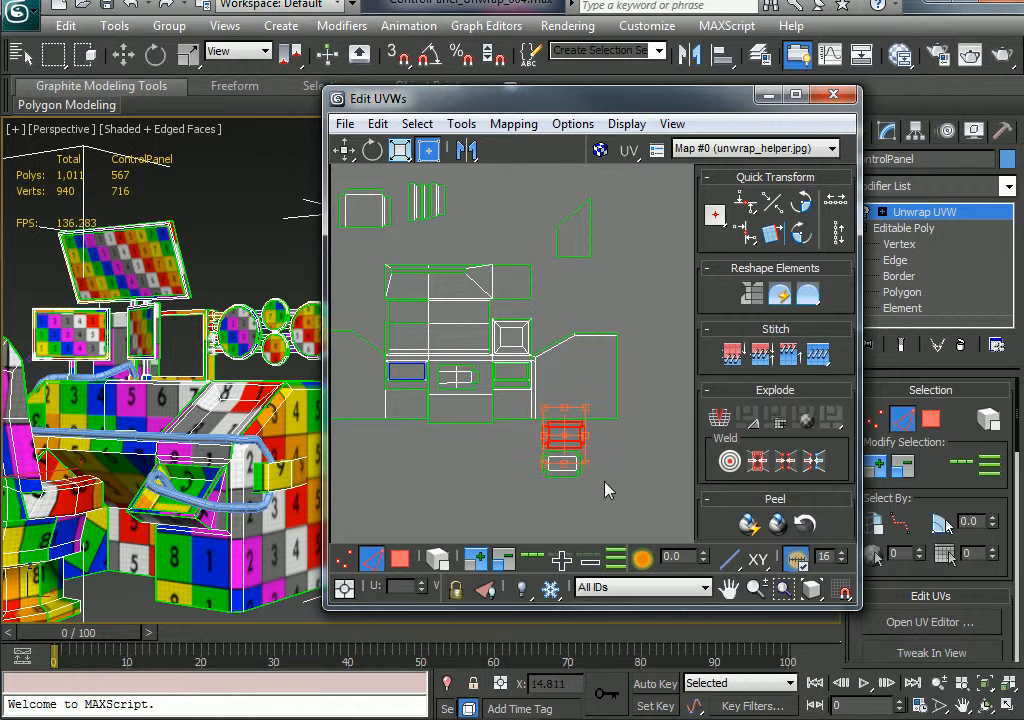
ctrl+drag(513, 448, 507, 437)
click(438, 561)
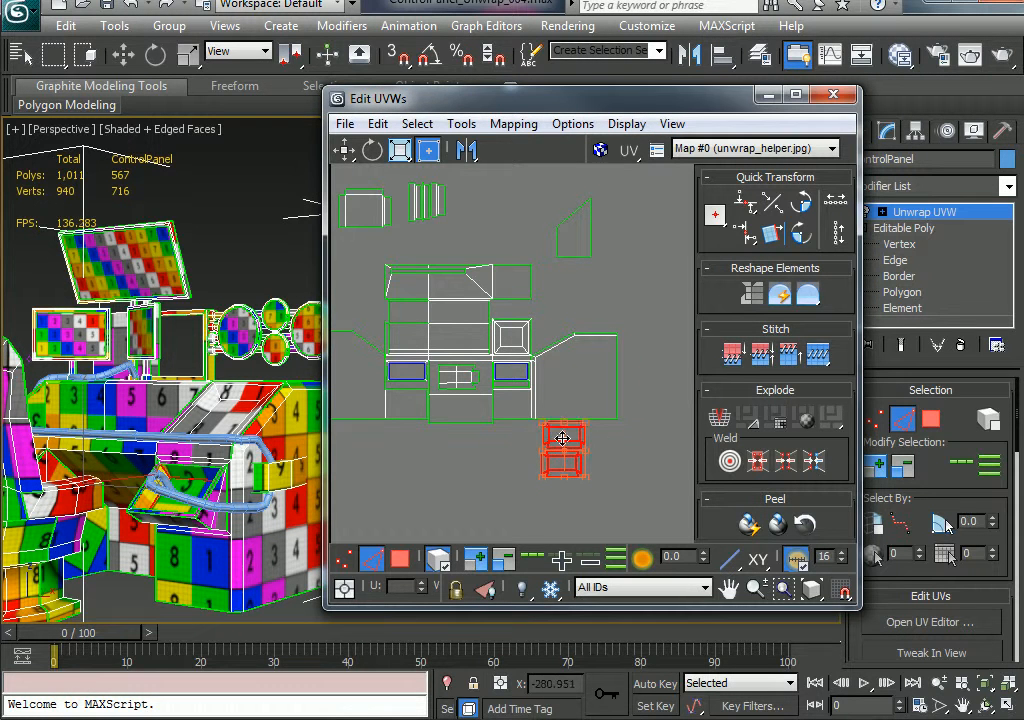
drag(562, 446, 596, 287)
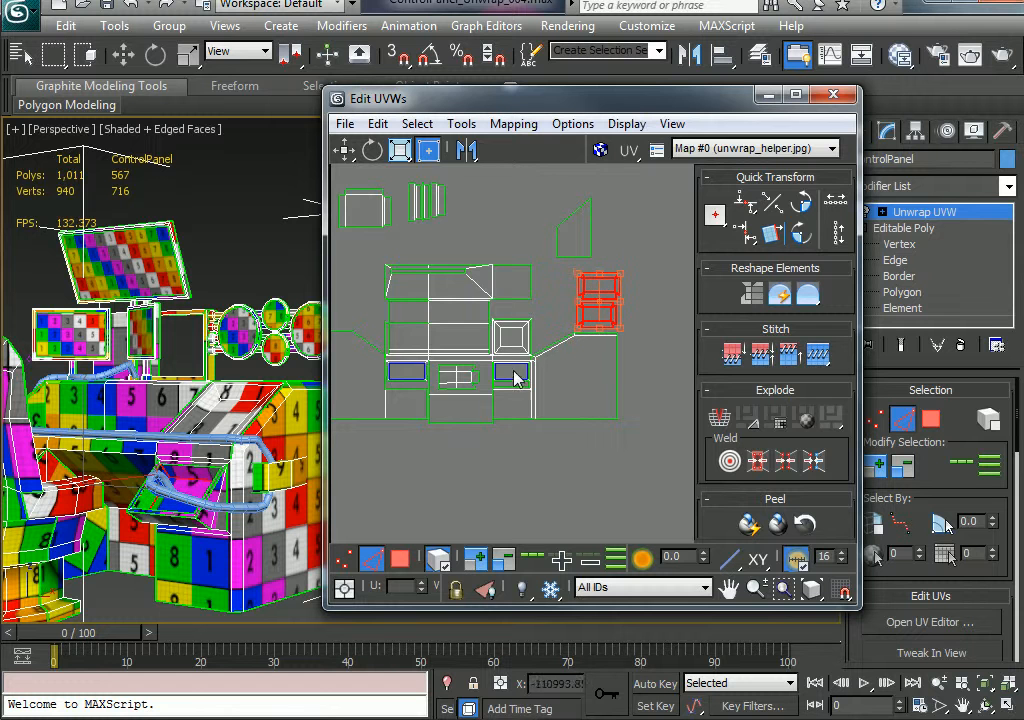
- Try fitting the trapezoidal side shell, rotated half a turn, into the gap above the body layout's right wing, and undo it
middle_drag(512, 338, 505, 407)
click(567, 304)
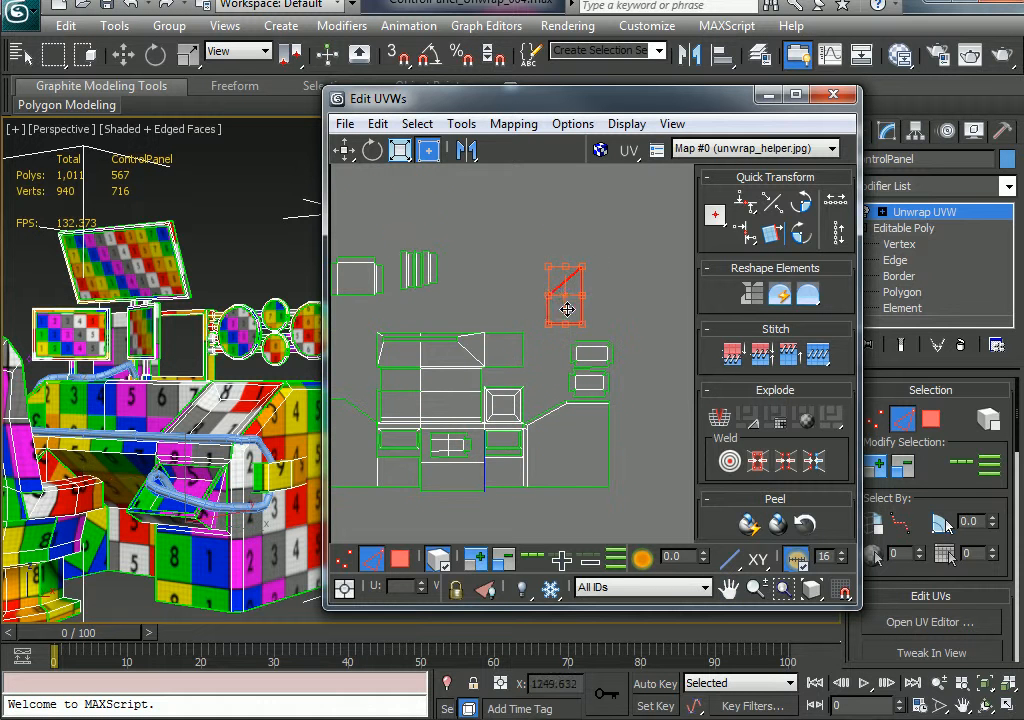
drag(567, 304, 551, 381)
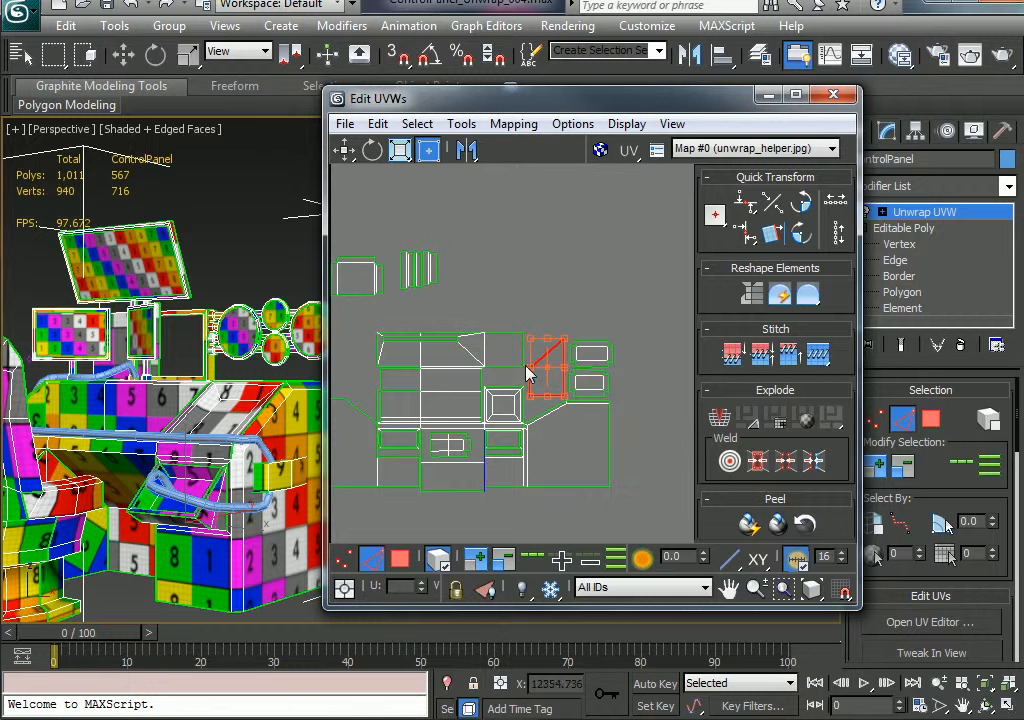
drag(531, 369, 617, 360)
drag(539, 354, 539, 371)
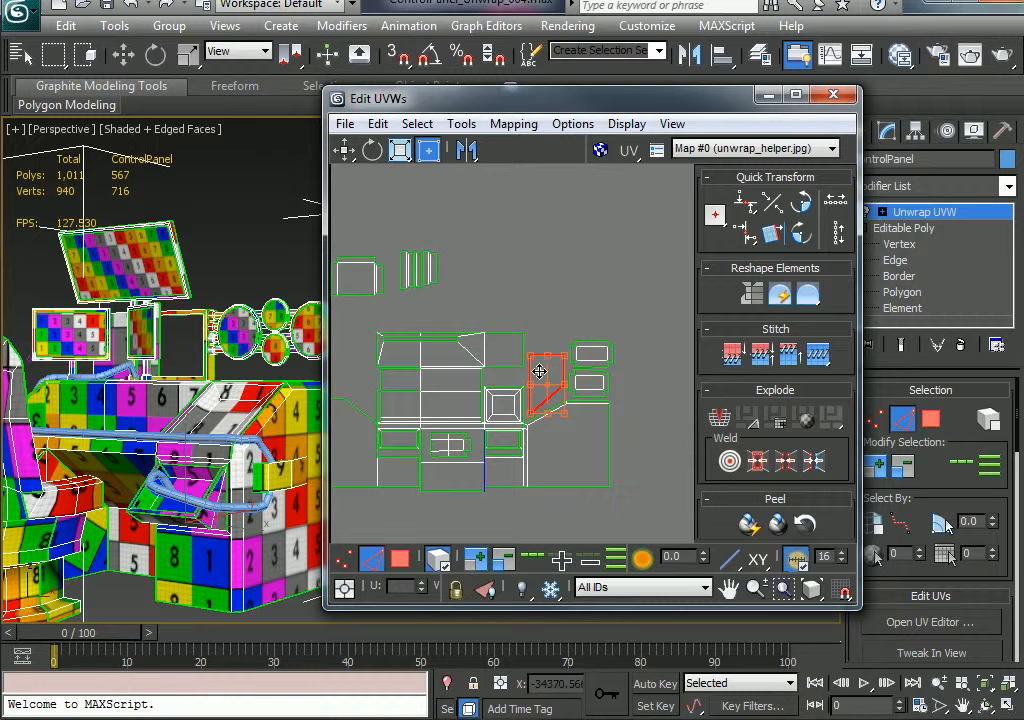
key(ctrl+z)
key(ctrl+z)
key(ctrl+z)
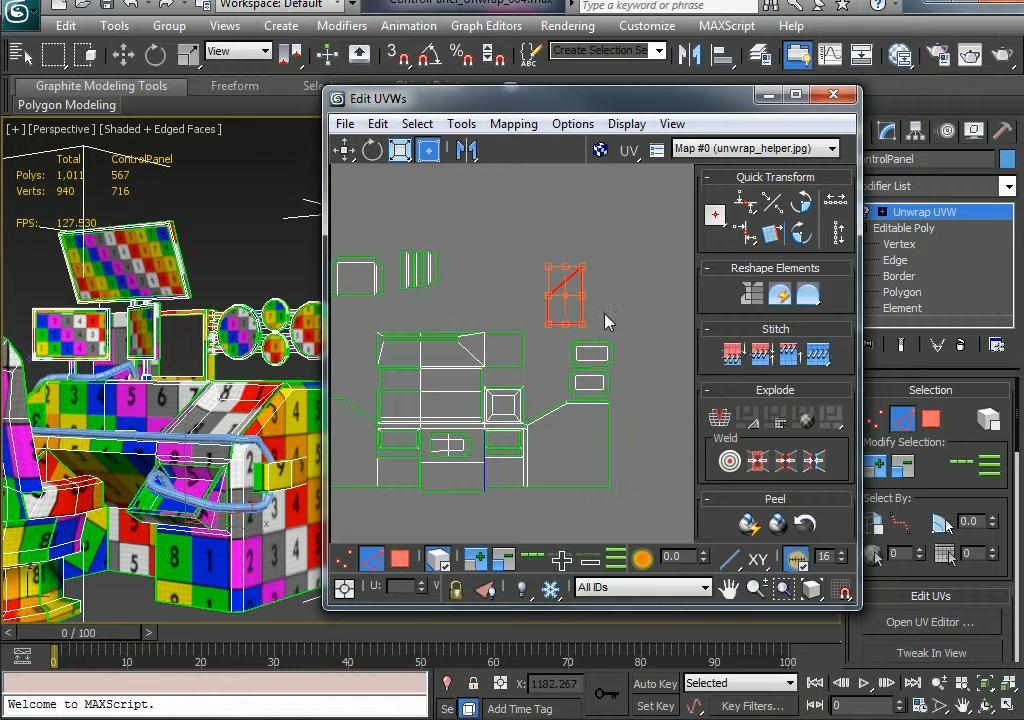
- Pack the trapezoidal shell into the gap above the body layout's right wing and stack the square and striped shells above its left wing
drag(569, 319, 551, 391)
click(546, 299)
middle_drag(445, 322, 577, 330)
drag(487, 287, 486, 397)
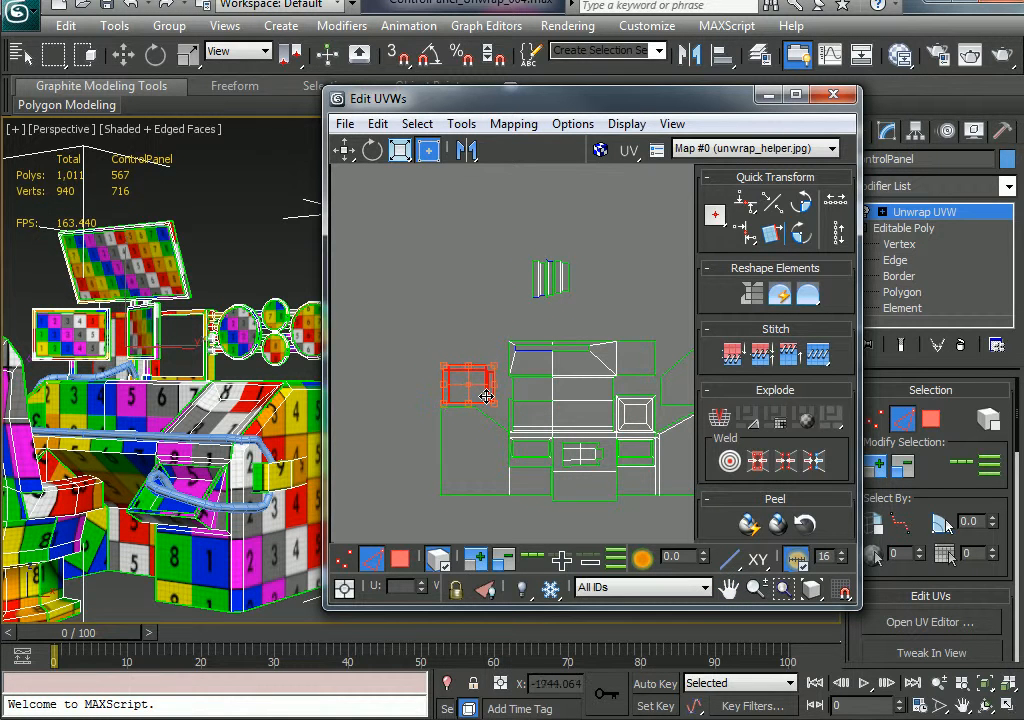
click(490, 344)
drag(579, 320, 482, 347)
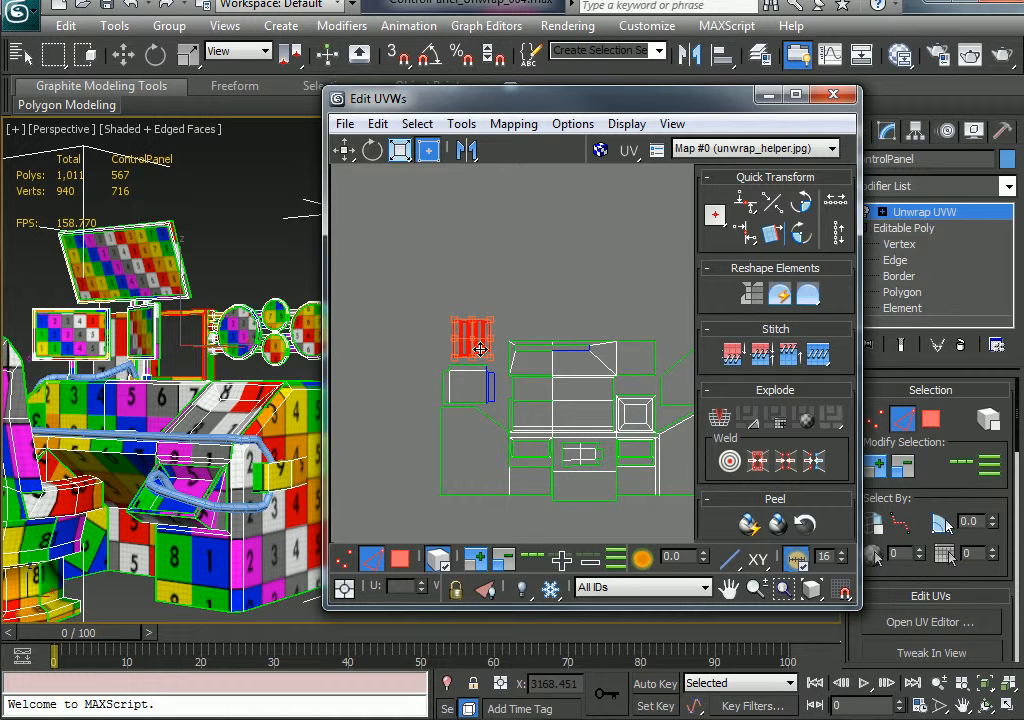
- Gather the two small triangular shells directly above the stitched small rectangular shells
scroll(517, 391, down, 4)
middle_drag(447, 440, 537, 314)
drag(525, 324, 530, 344)
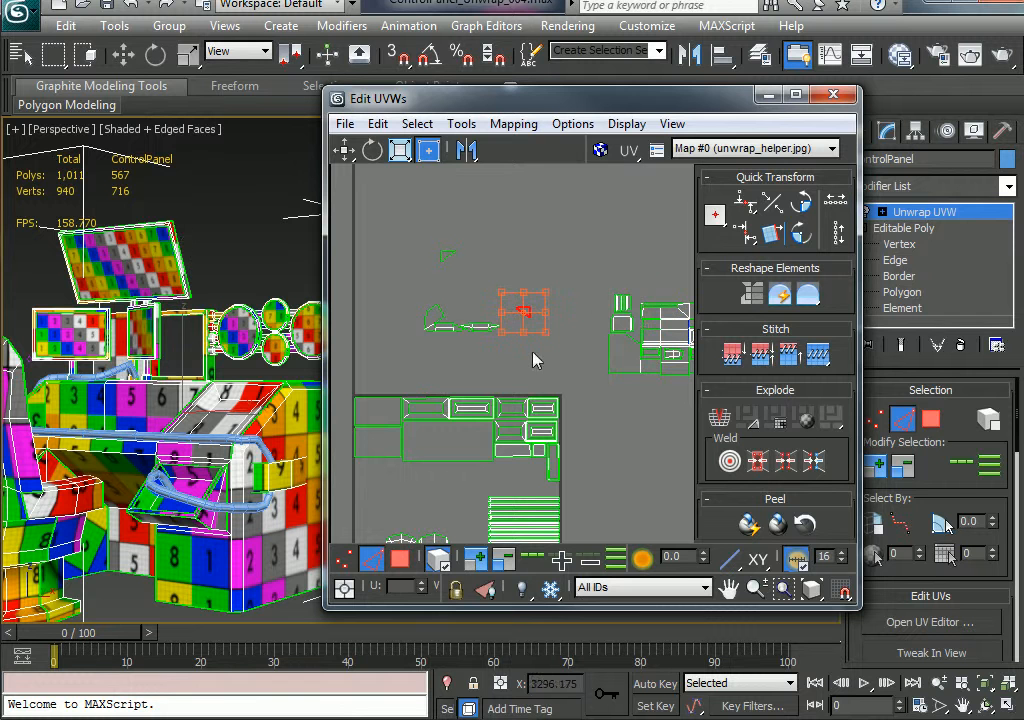
click(532, 332)
click(523, 315)
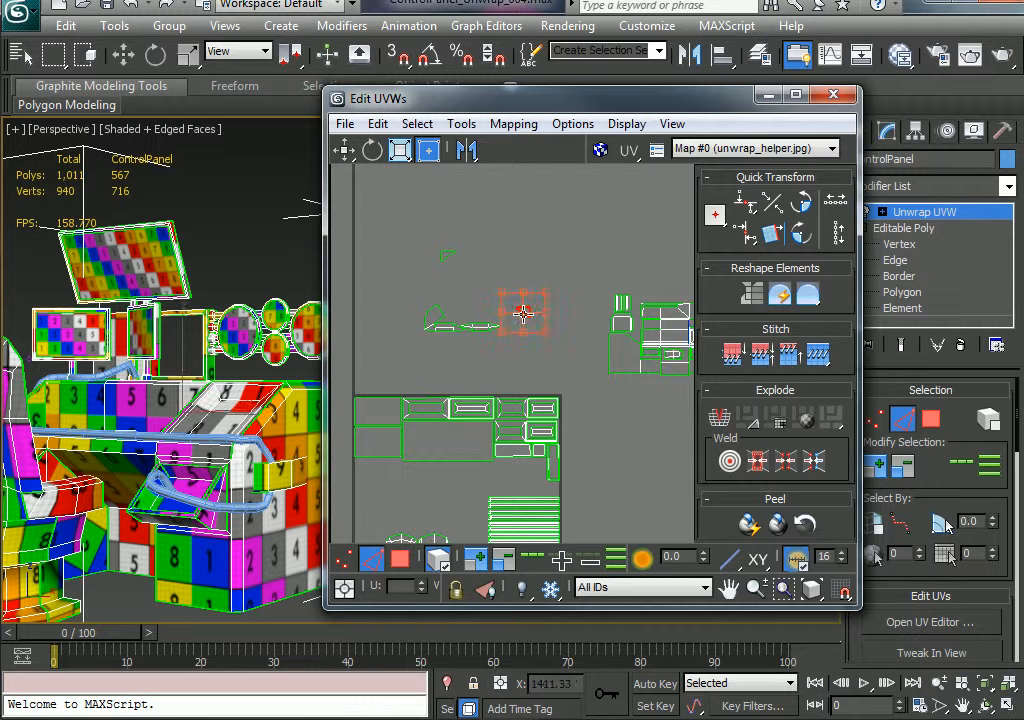
click(533, 366)
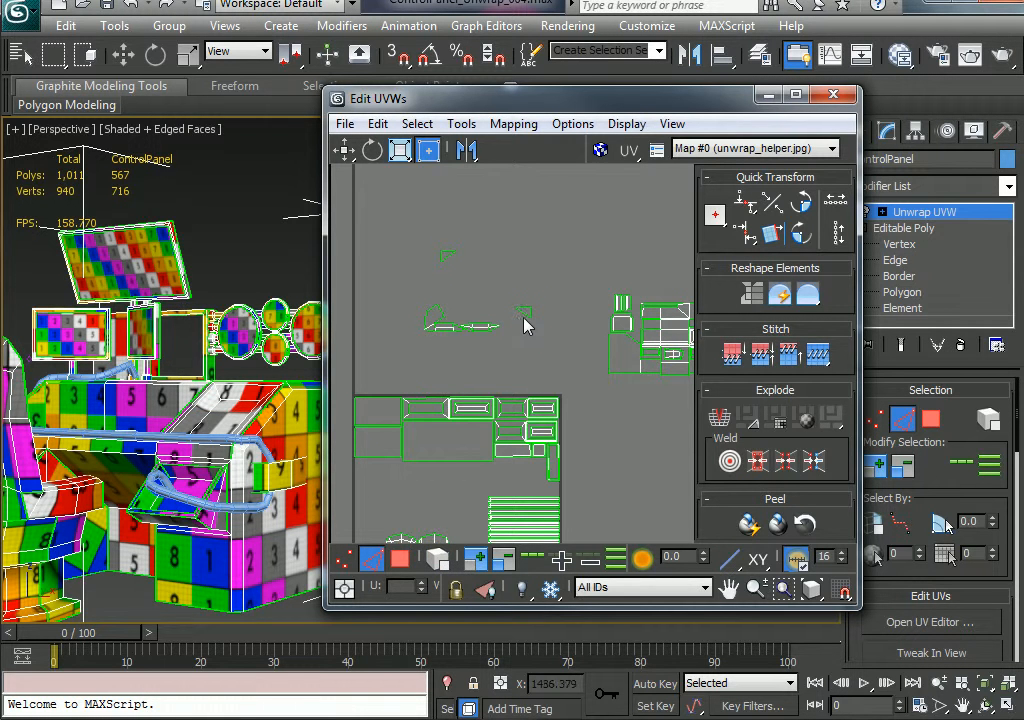
click(523, 316)
drag(523, 314, 448, 256)
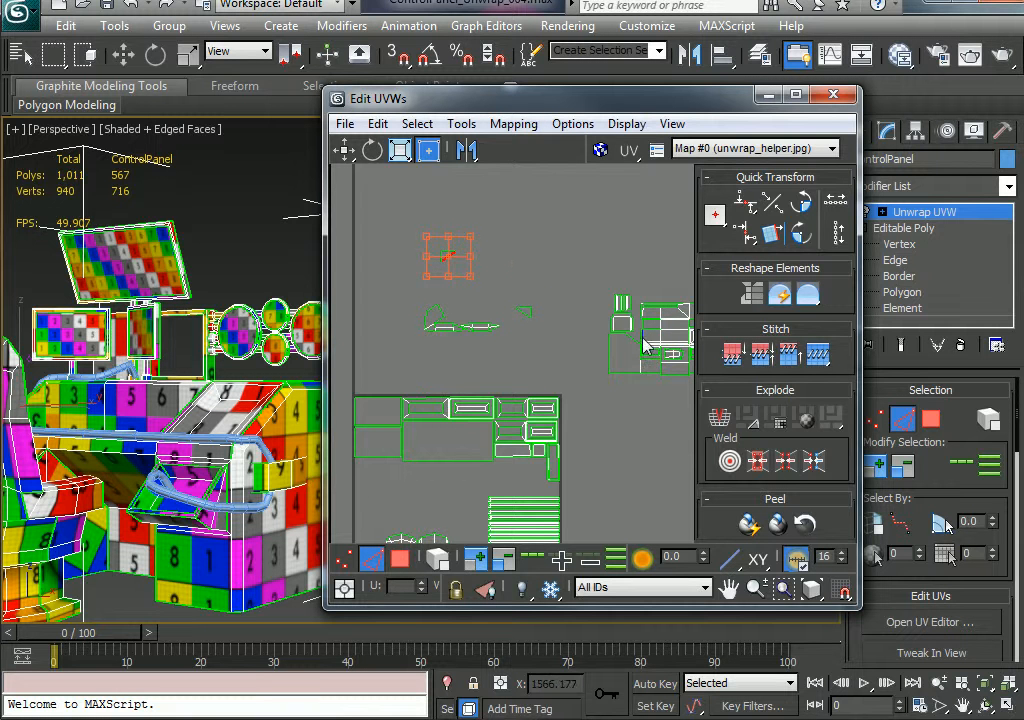
drag(448, 256, 476, 317)
- Select the whole packed body layout and move it just outside the left edge of the UV square
middle_drag(580, 364, 494, 366)
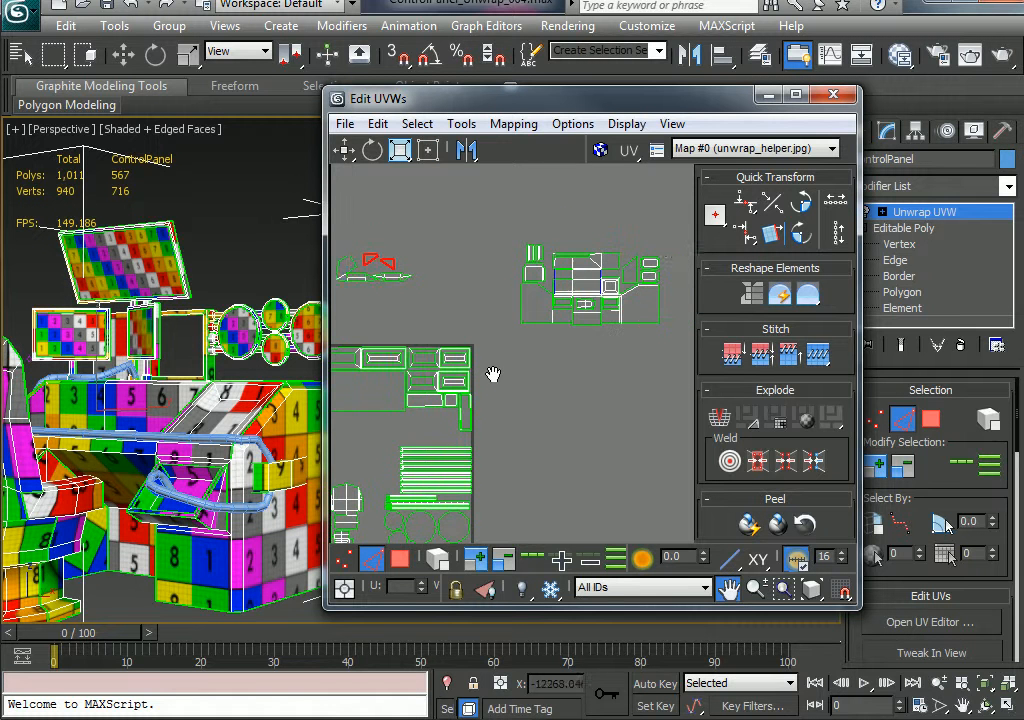
click(565, 327)
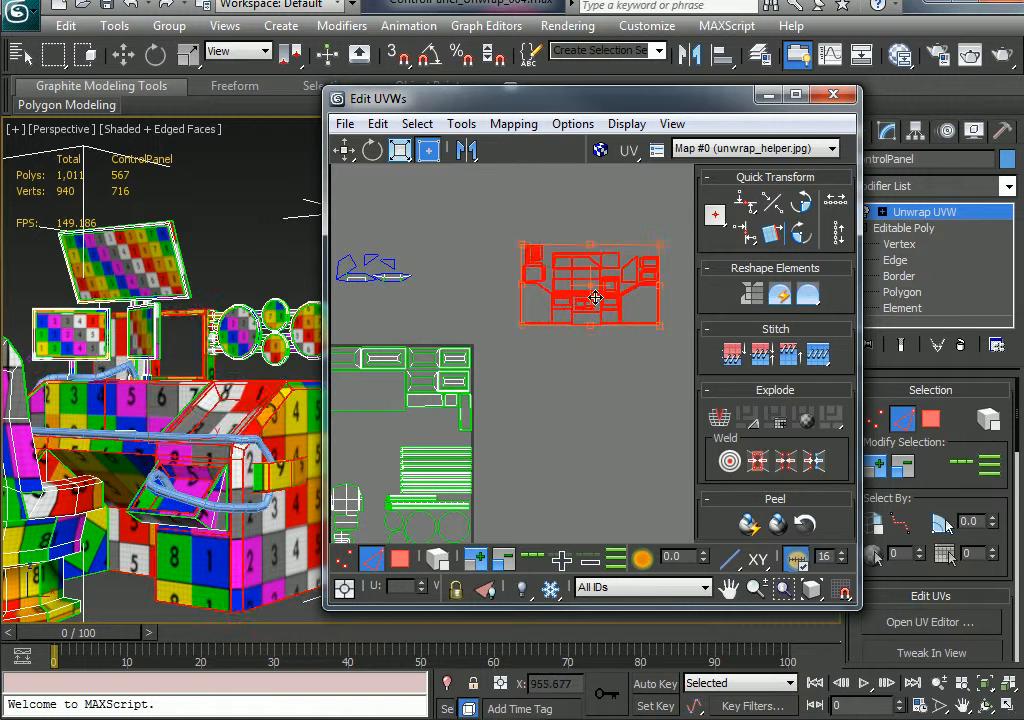
drag(596, 298, 459, 432)
middle_drag(459, 432, 628, 347)
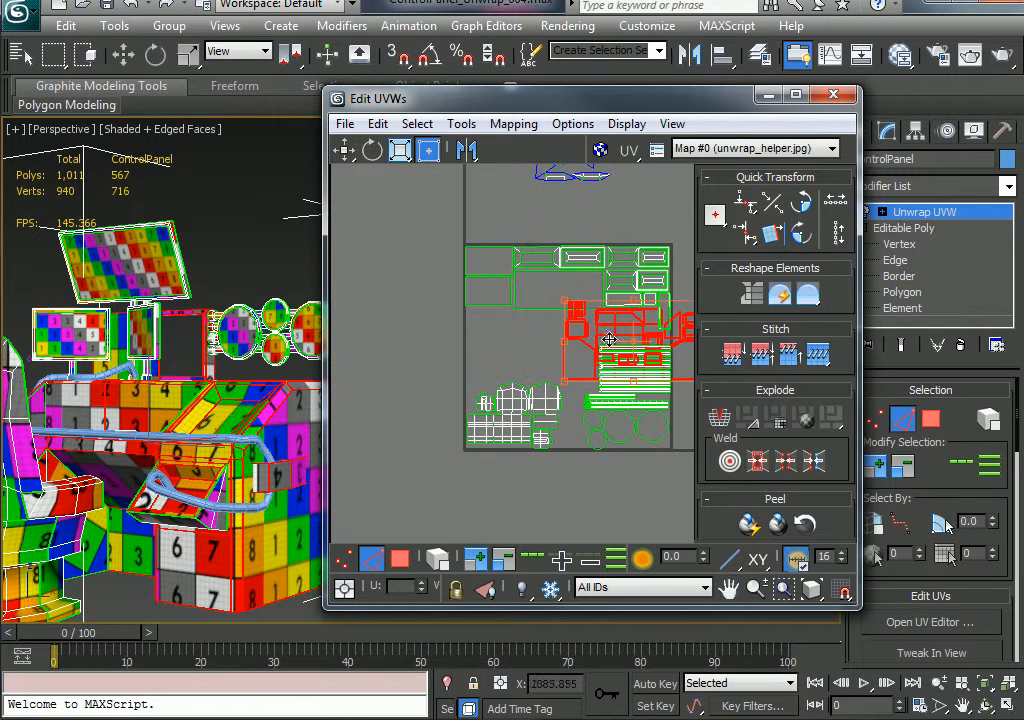
drag(608, 340, 349, 347)
- Select the three large rectangular shells in the upper left of the UV square and scale them down proportionally toward that corner
click(492, 289)
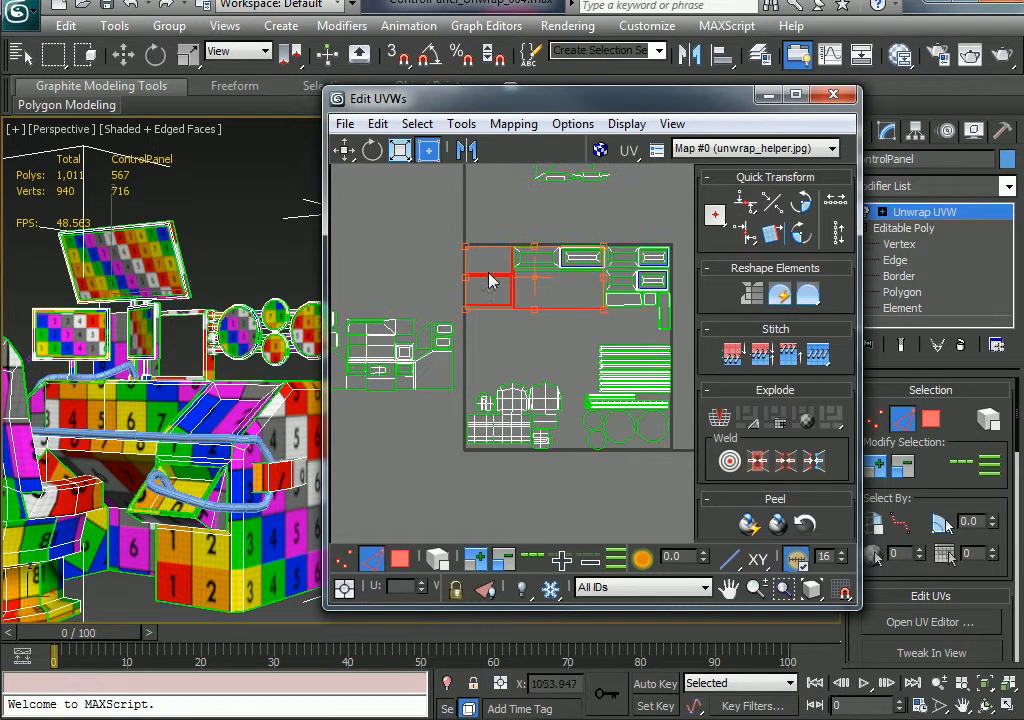
drag(581, 300, 603, 331)
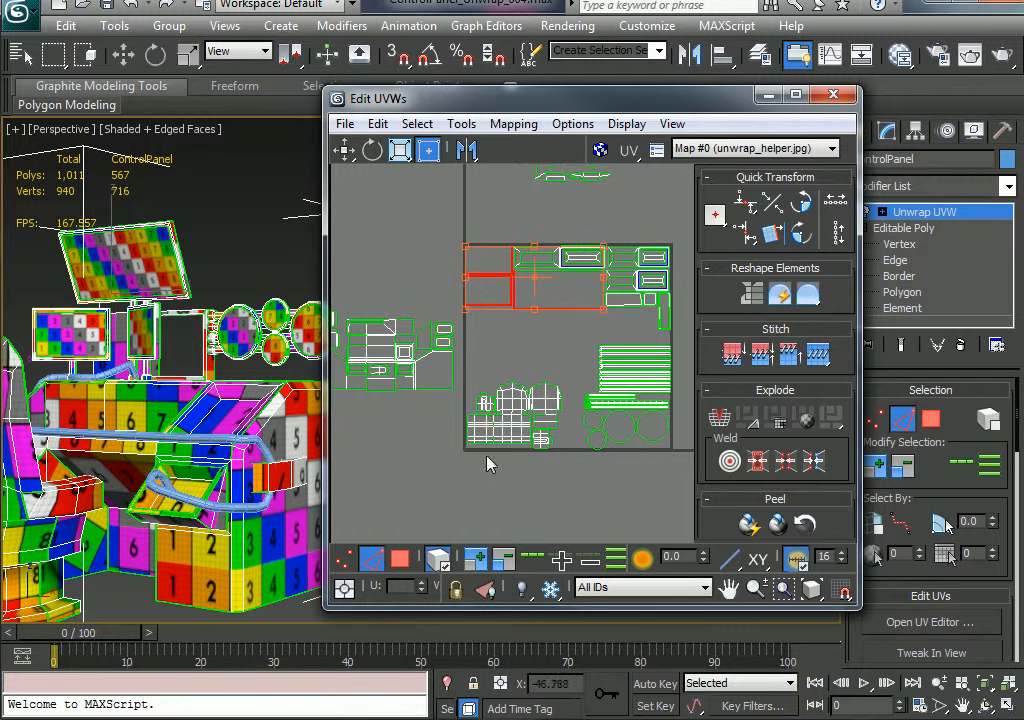
drag(482, 284, 474, 280)
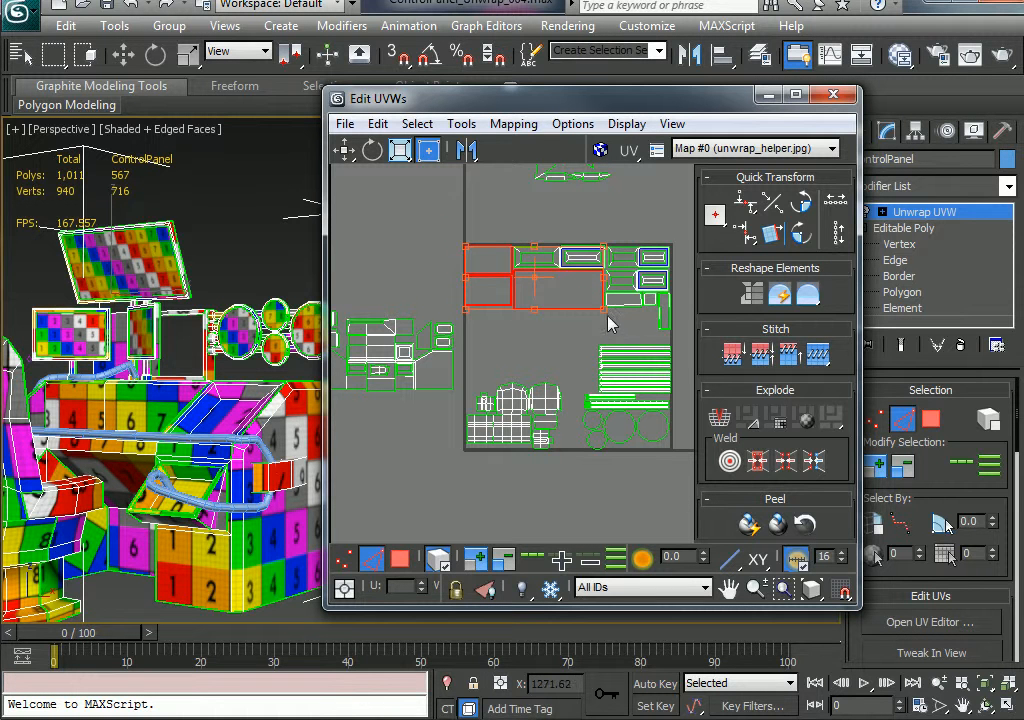
drag(612, 323, 550, 300)
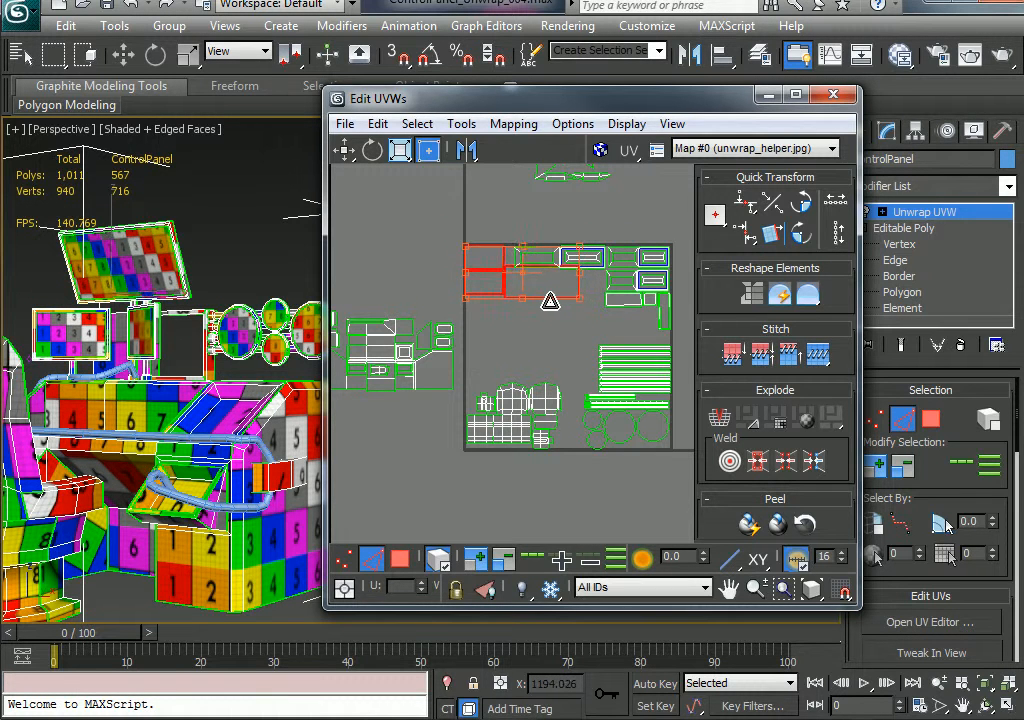
- Move the largest rectangular shell above the striped shells and shift the two smaller matching rectangles beneath the upper row of framed shells
click(542, 300)
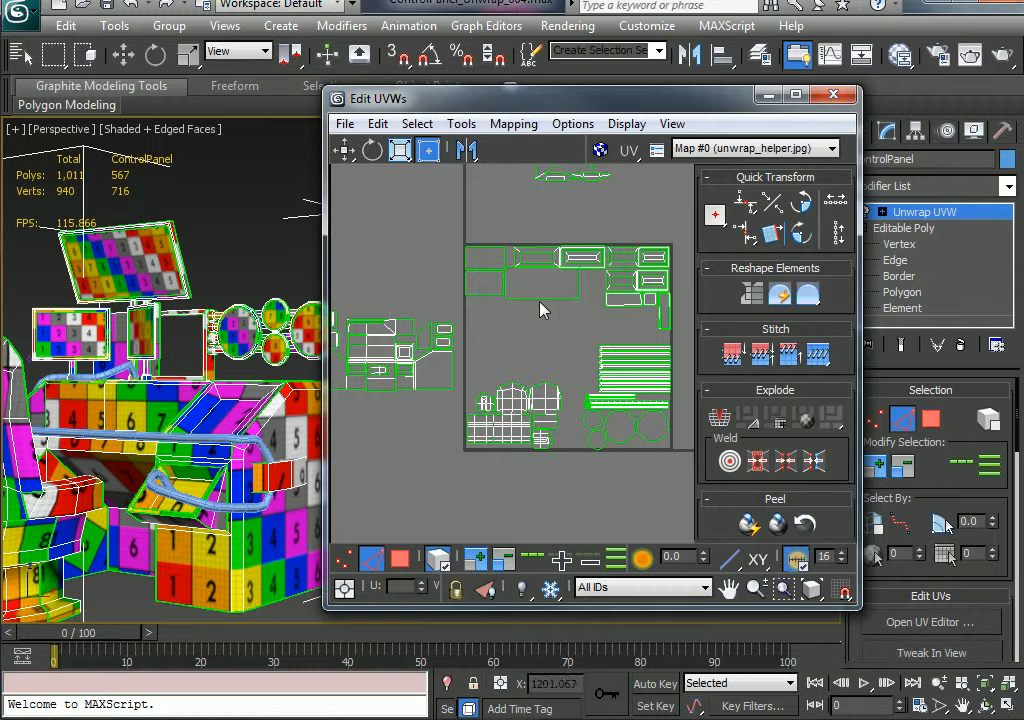
click(538, 300)
drag(560, 291, 637, 334)
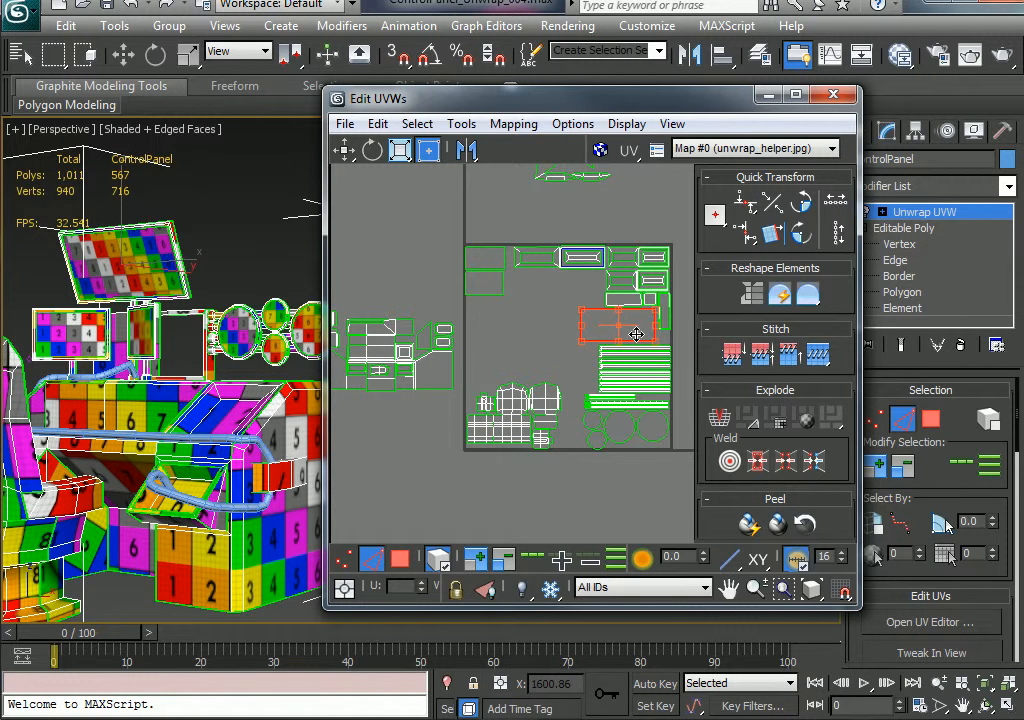
click(535, 308)
drag(505, 291, 538, 291)
click(560, 343)
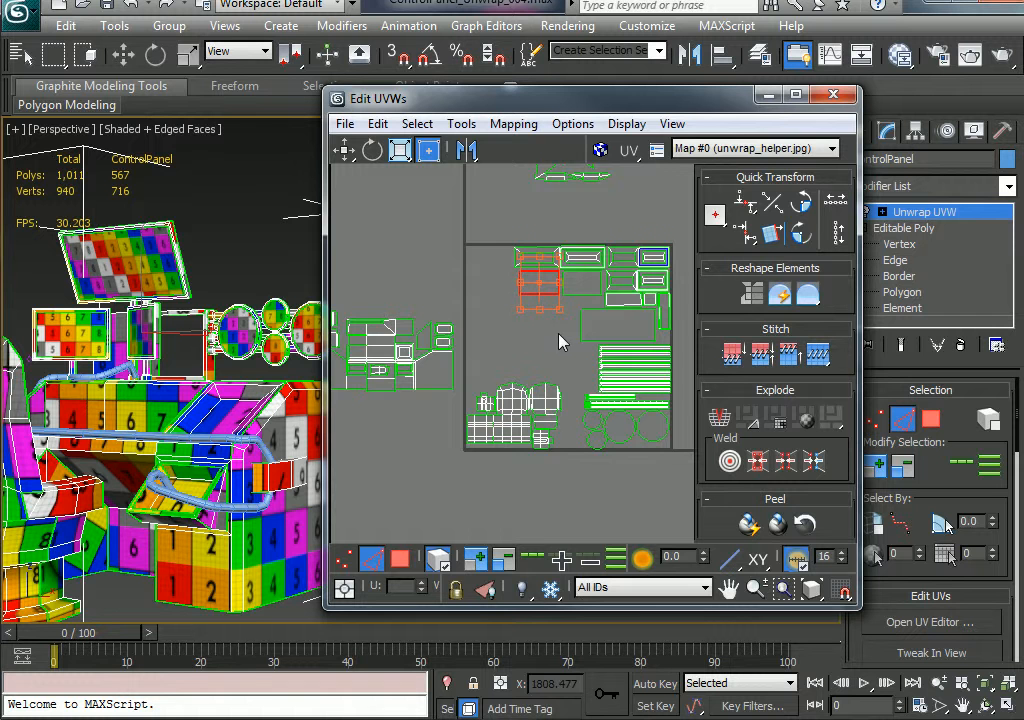
- Select the complete body layout without its separate small shells and move it into the UV square above the gridded shells
middle_drag(437, 370, 502, 394)
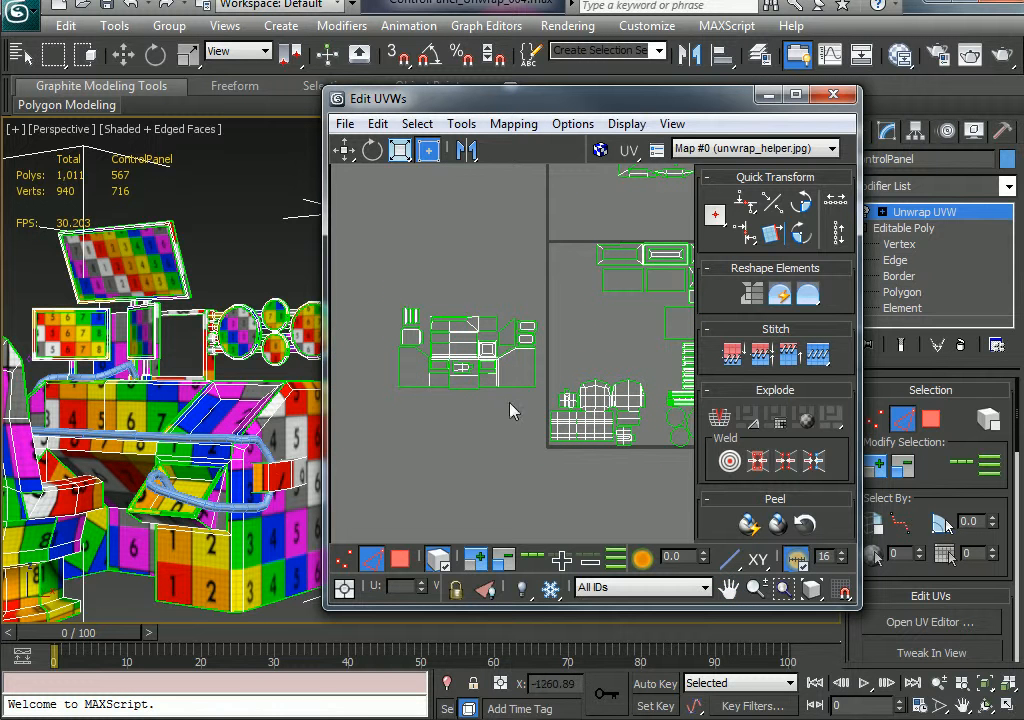
click(499, 373)
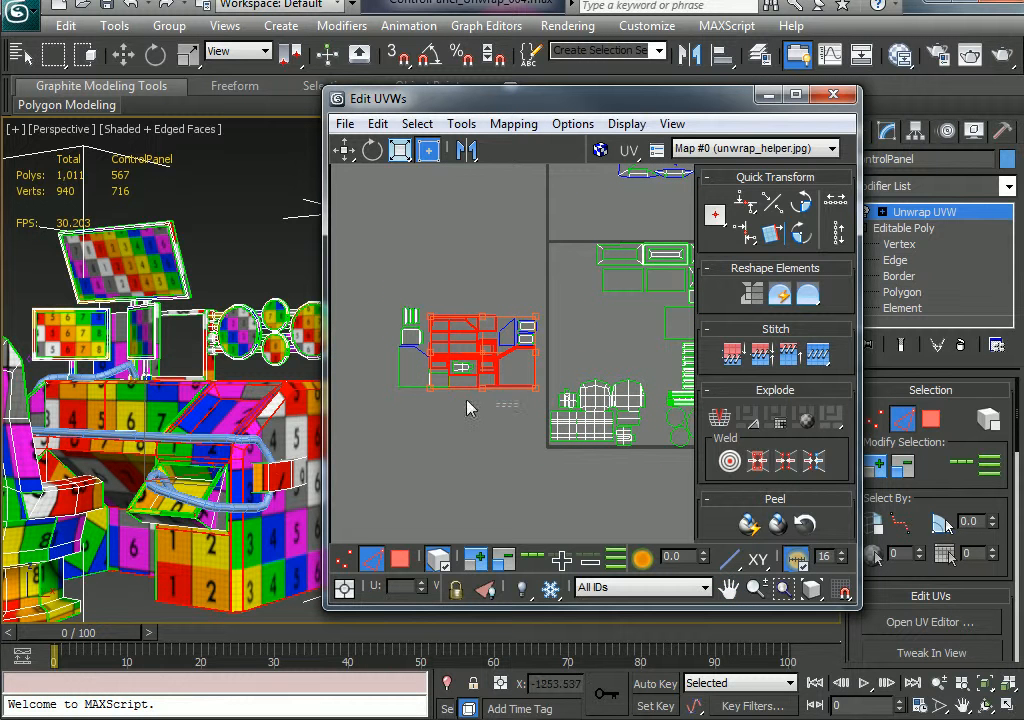
ctrl+click(406, 388)
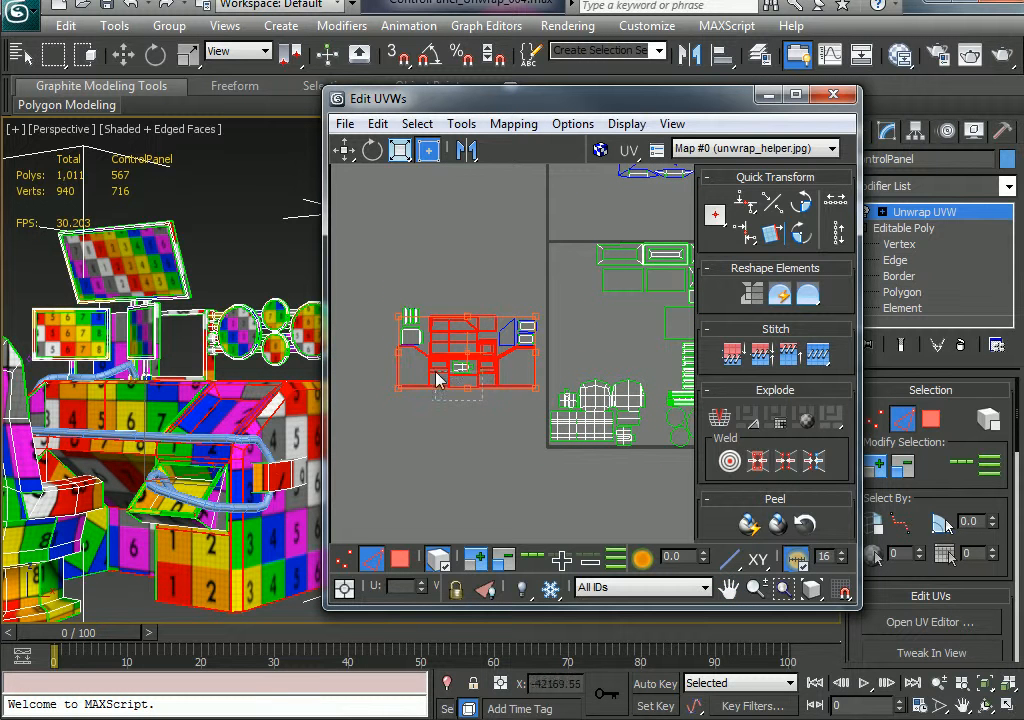
ctrl+click(437, 378)
drag(481, 380, 636, 356)
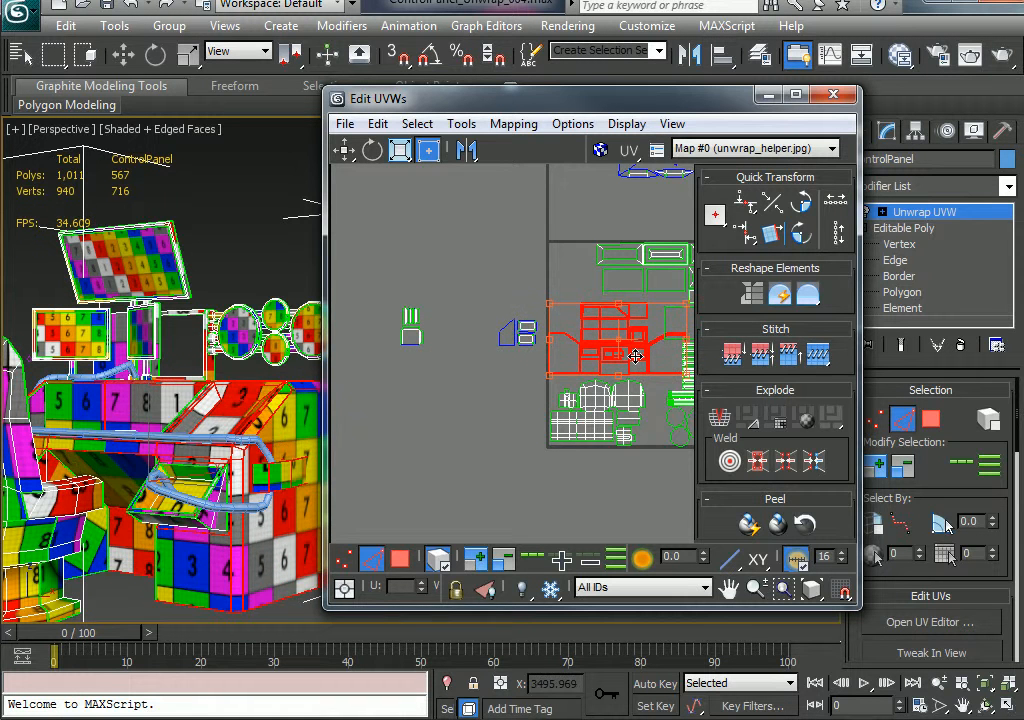
middle_drag(636, 356, 529, 382)
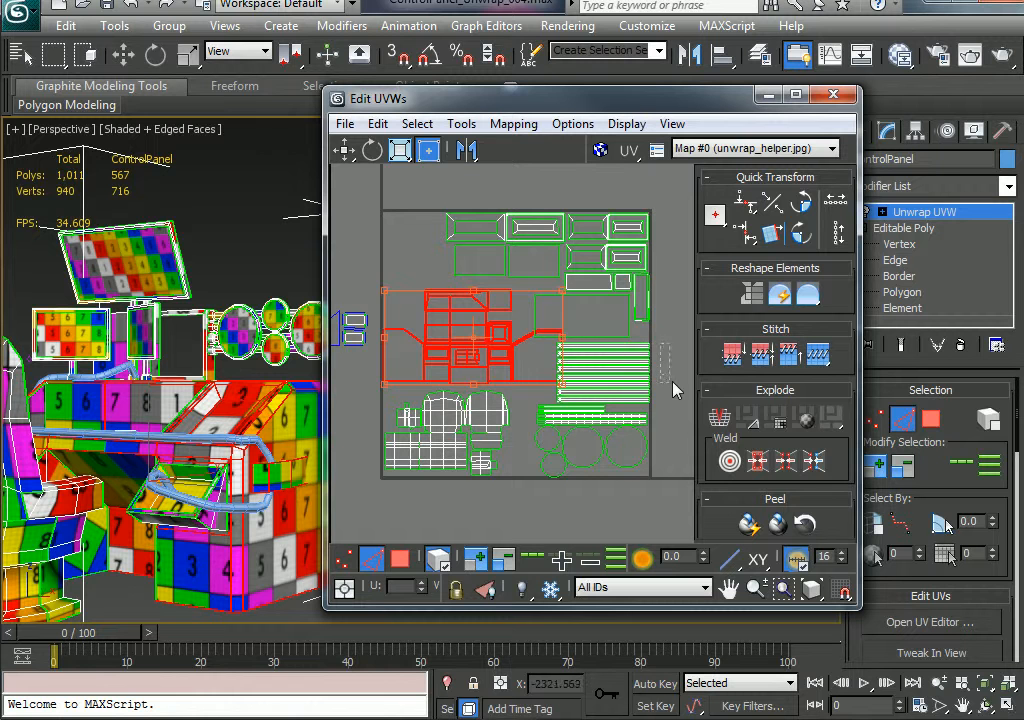
- Move the two large circular shells into the upper left corner of the UV square, staggered diagonally
click(672, 388)
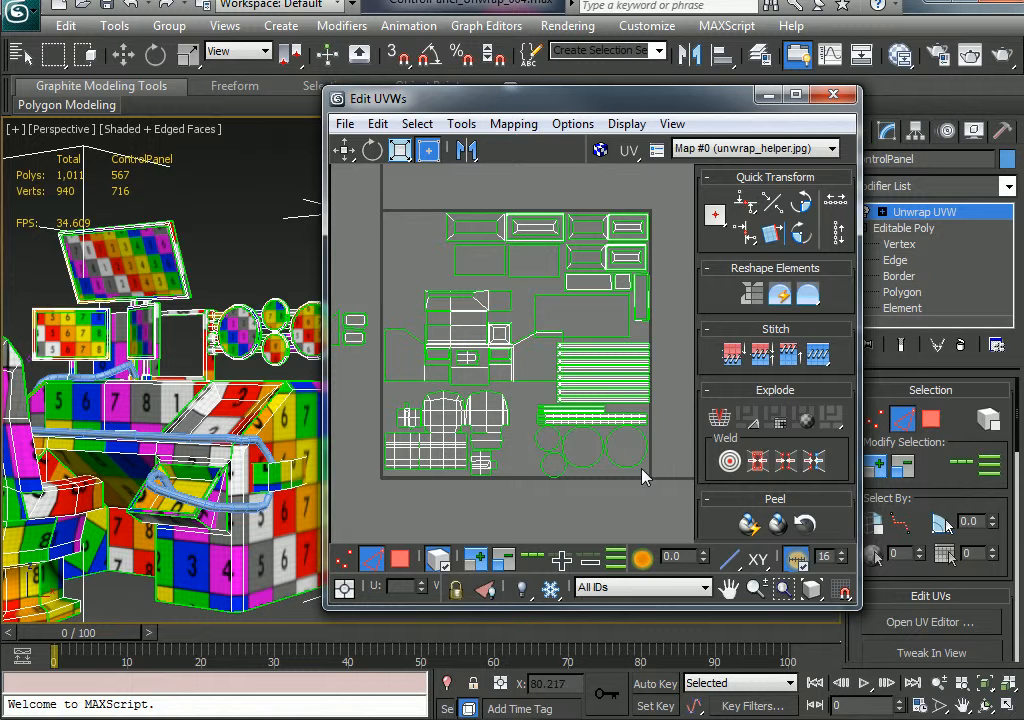
drag(577, 452, 417, 278)
click(484, 203)
click(404, 309)
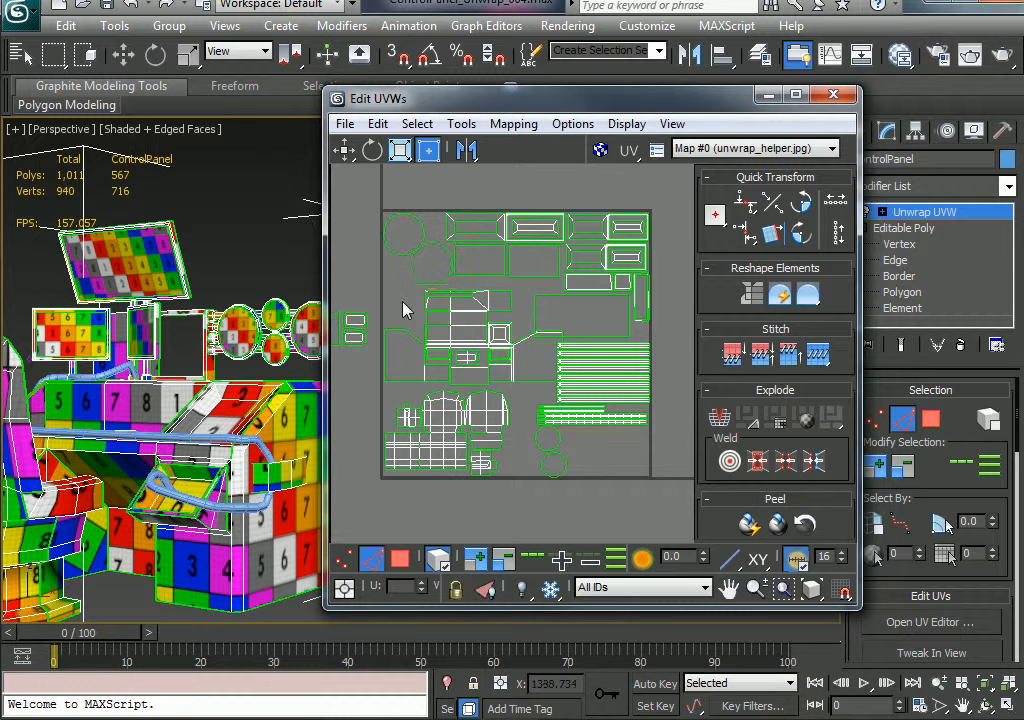
click(422, 284)
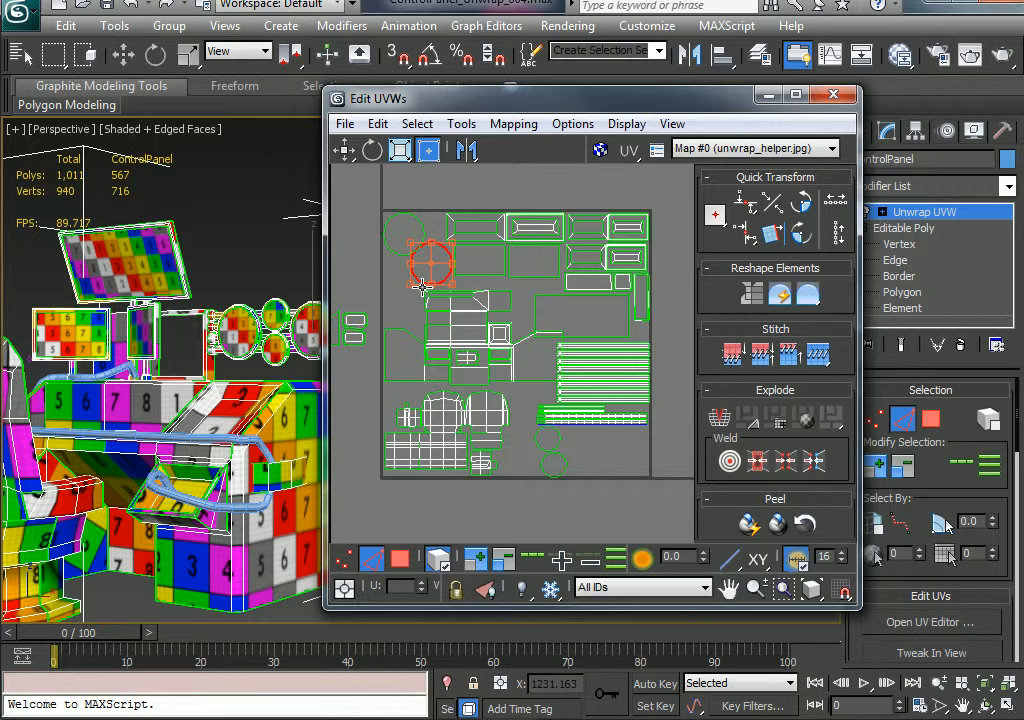
drag(420, 285, 419, 279)
click(395, 305)
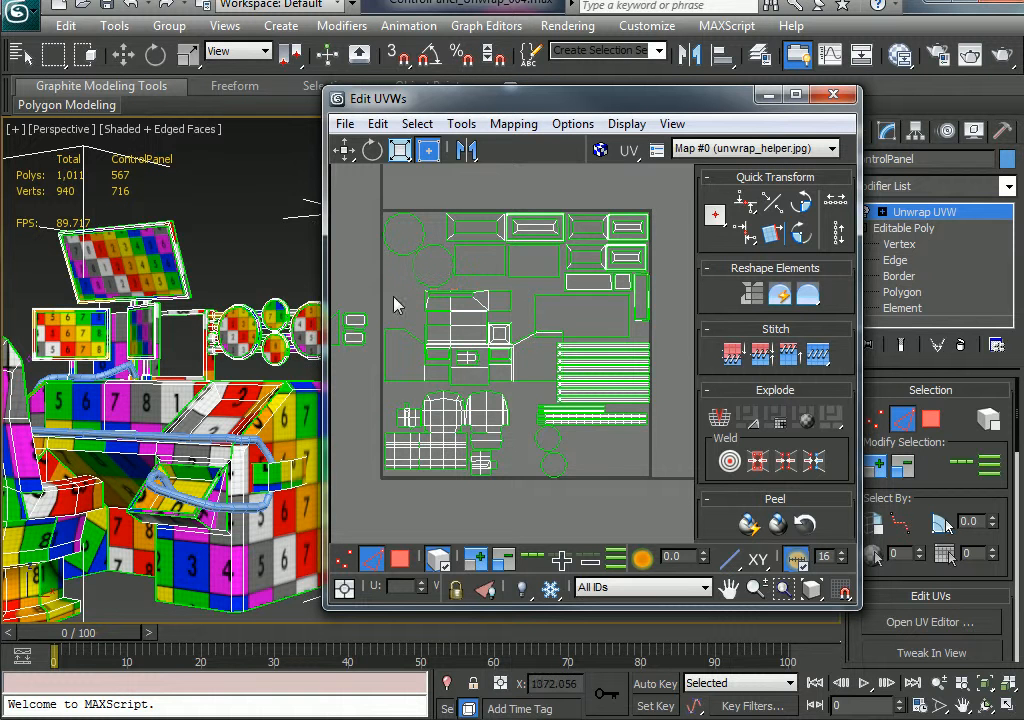
- Align the two equal rectangular shells edge to edge beneath the upper framed shells, clear of the second large circle
scroll(495, 284, up, 5)
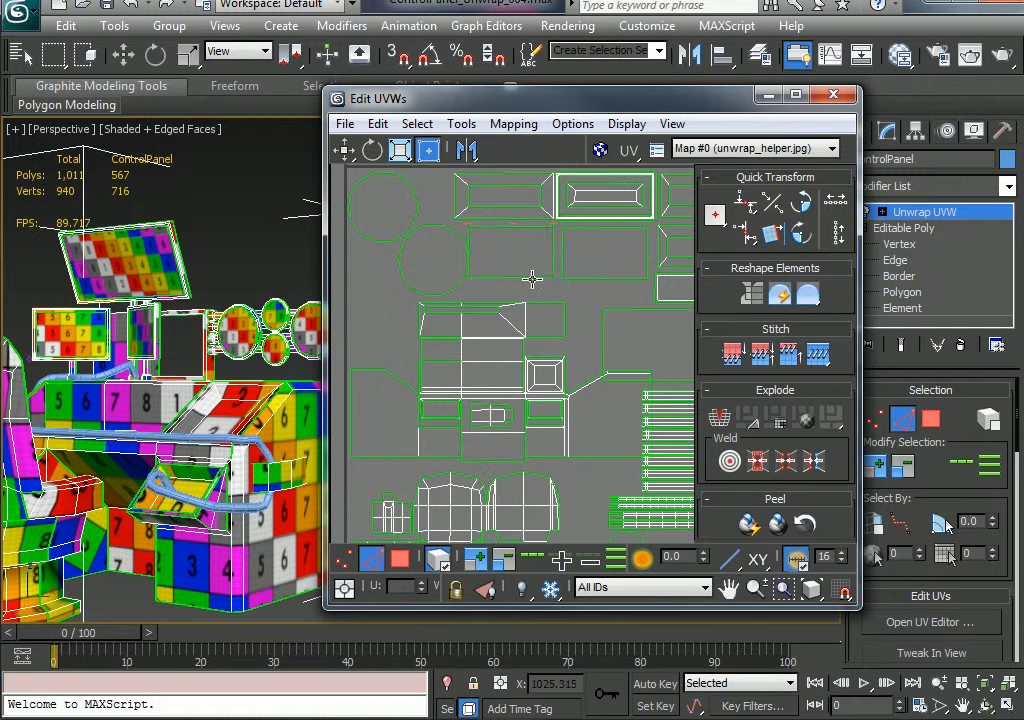
click(532, 277)
drag(529, 269, 536, 270)
drag(610, 295, 597, 277)
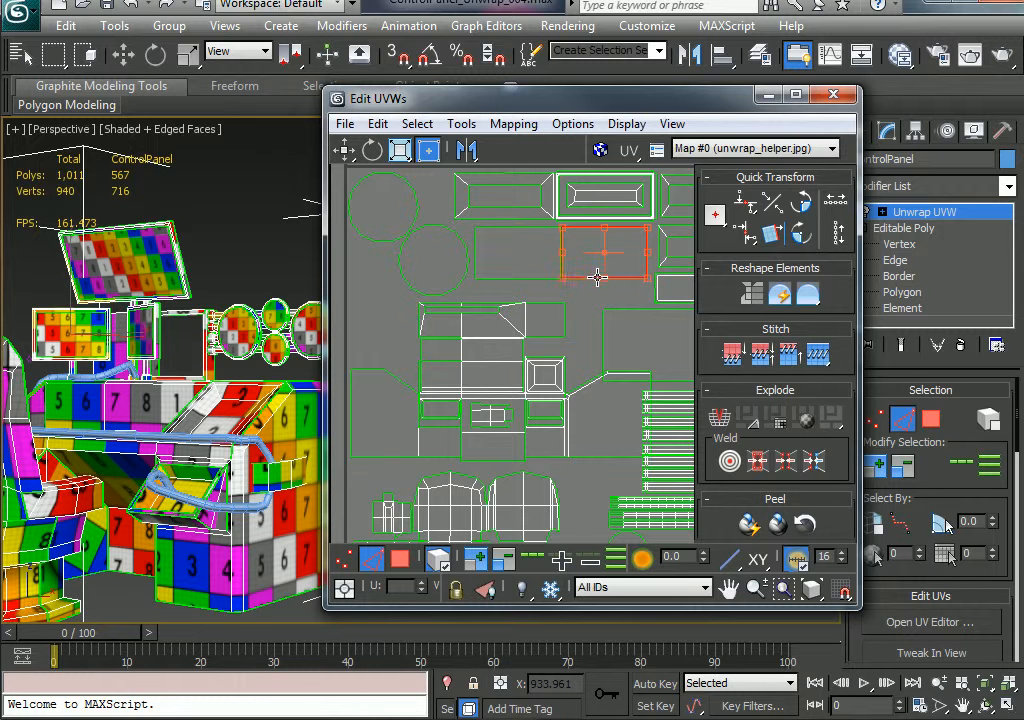
ctrl+click(555, 277)
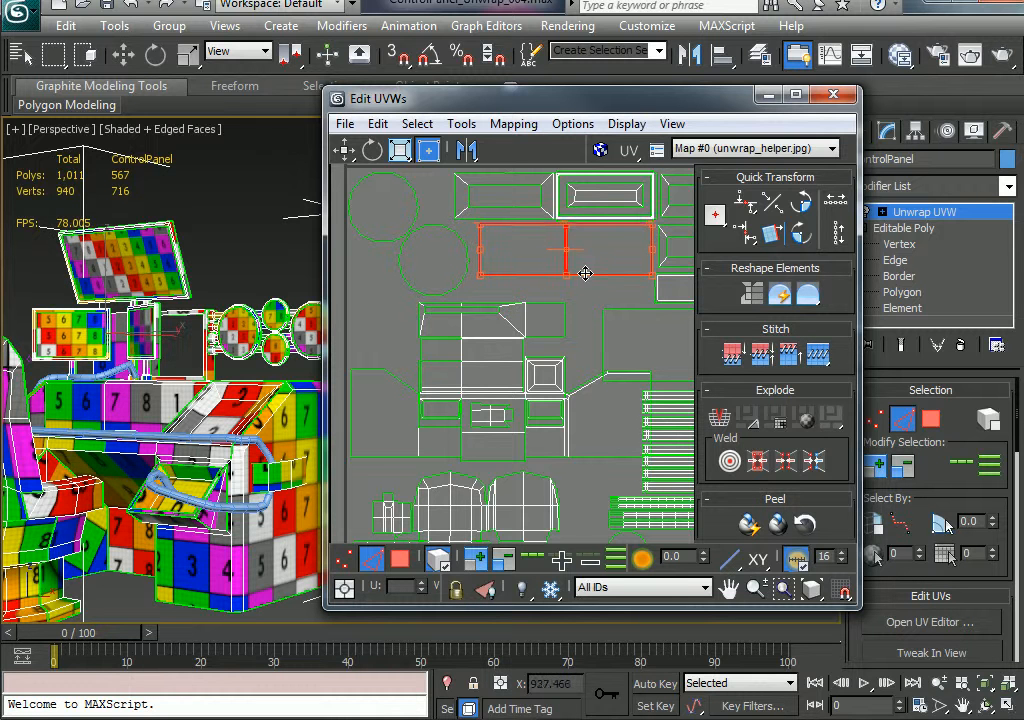
drag(585, 273, 584, 275)
click(466, 242)
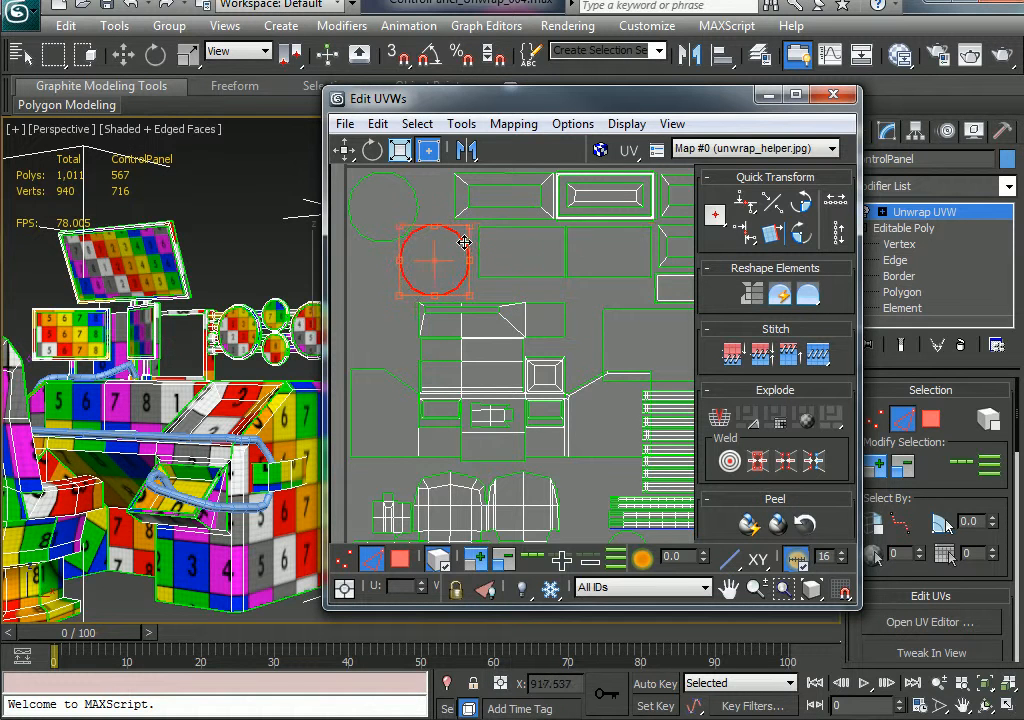
- Move the two small circular shells into the gaps around the large circles, above the body layout's left wing
middle_drag(592, 461, 577, 406)
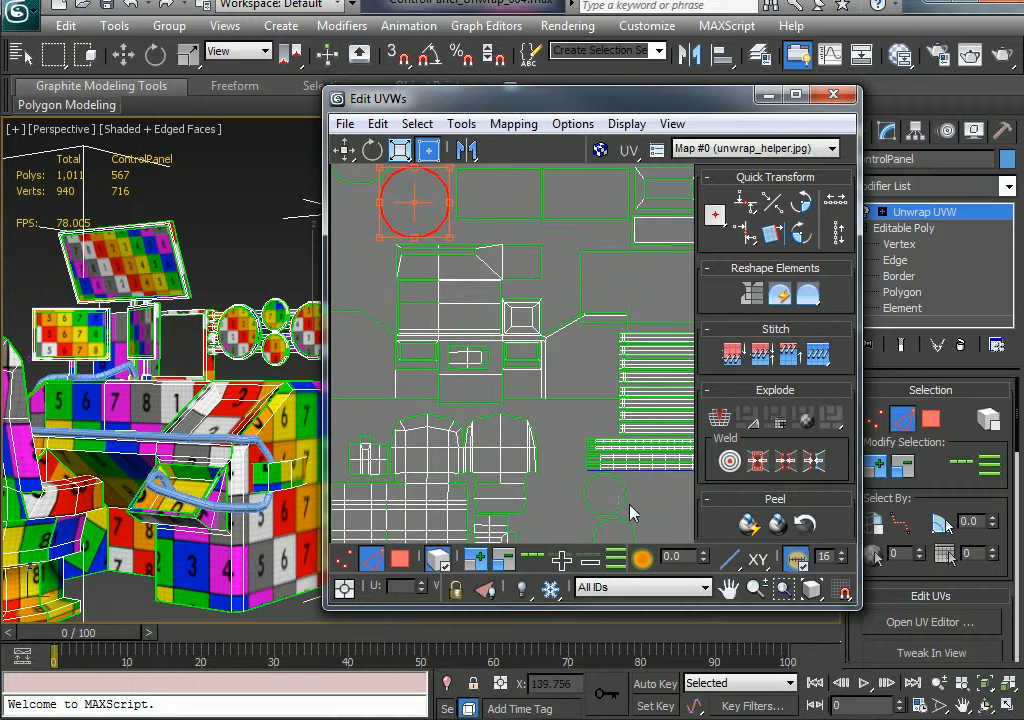
drag(615, 522, 383, 276)
middle_drag(383, 276, 503, 361)
drag(469, 329, 475, 288)
click(529, 251)
click(477, 305)
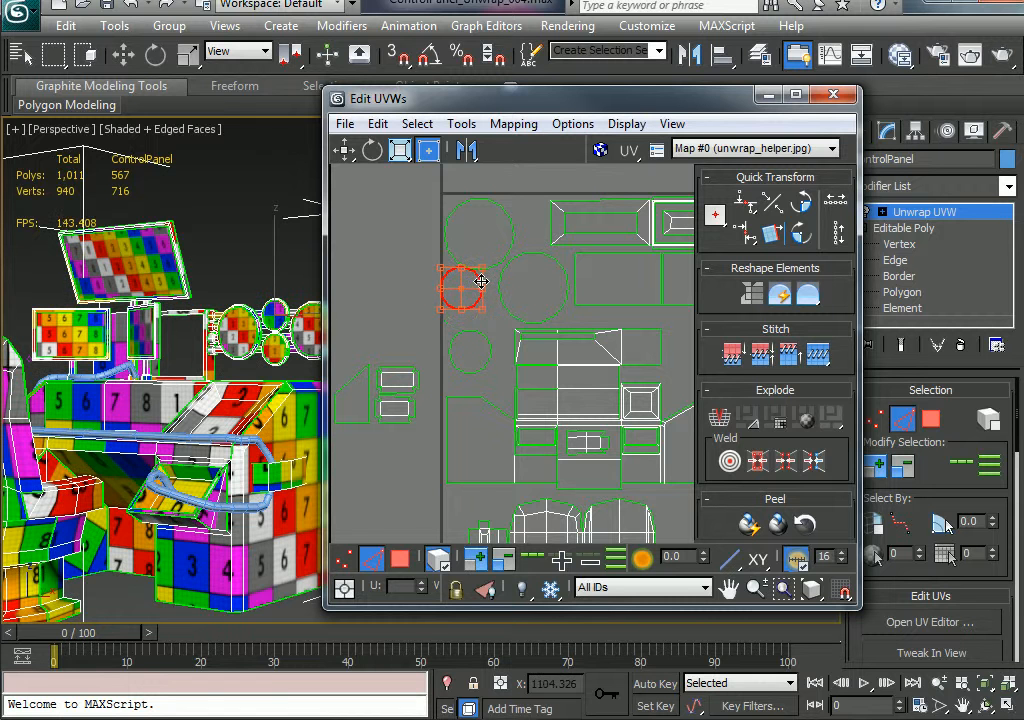
click(487, 342)
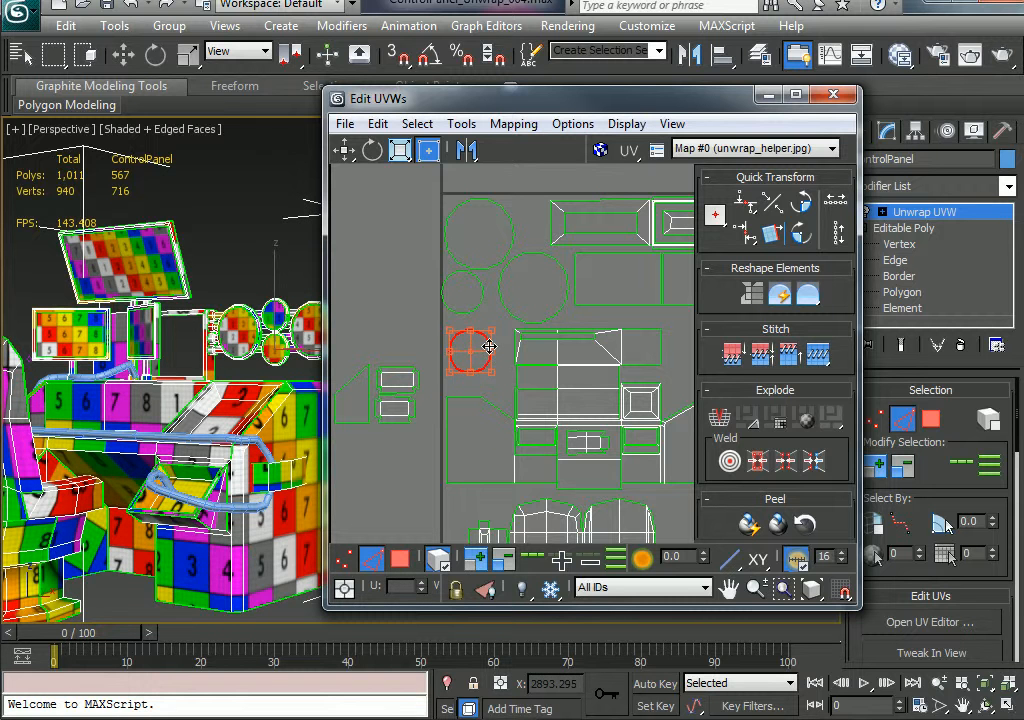
drag(477, 349, 496, 325)
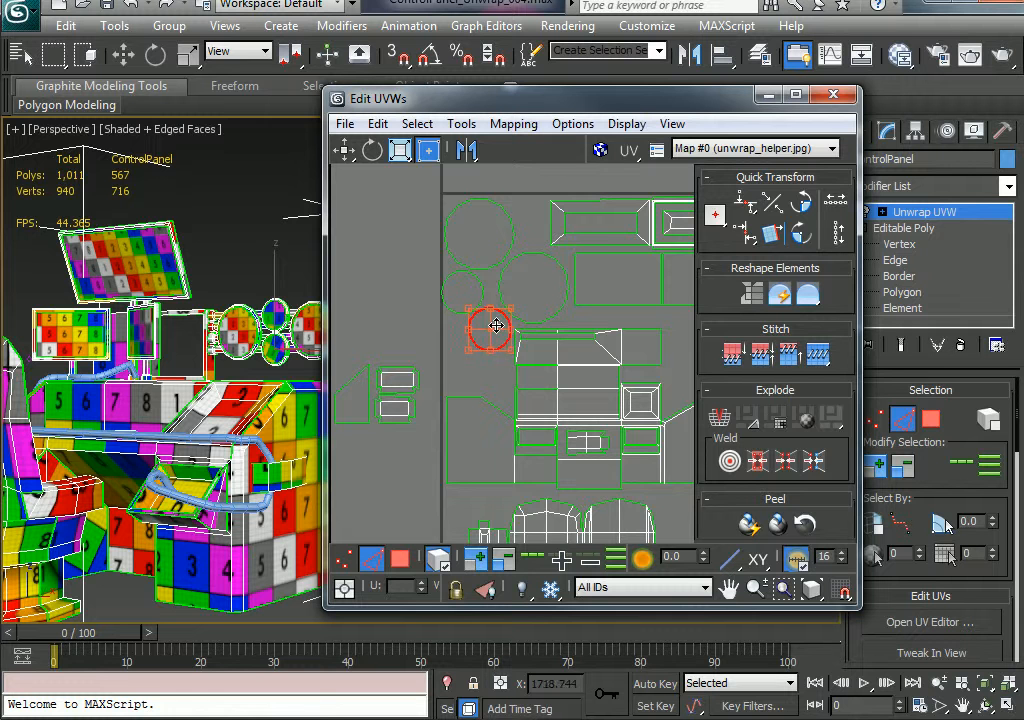
click(512, 370)
- Move the long gridded strip shell down into the lower right corner of the UV square
middle_drag(592, 425, 427, 333)
scroll(556, 354, down, 2)
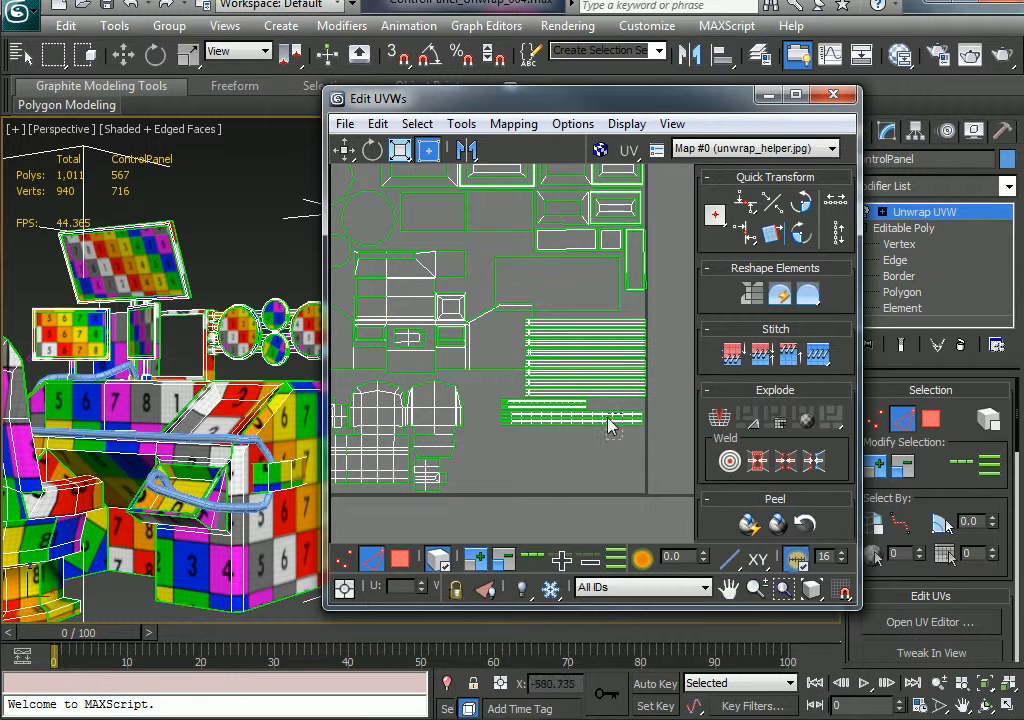
mouse_move(610, 425)
mouse_down()
mouse_move(575, 437)
mouse_move(604, 420)
mouse_up()
drag(604, 420, 606, 486)
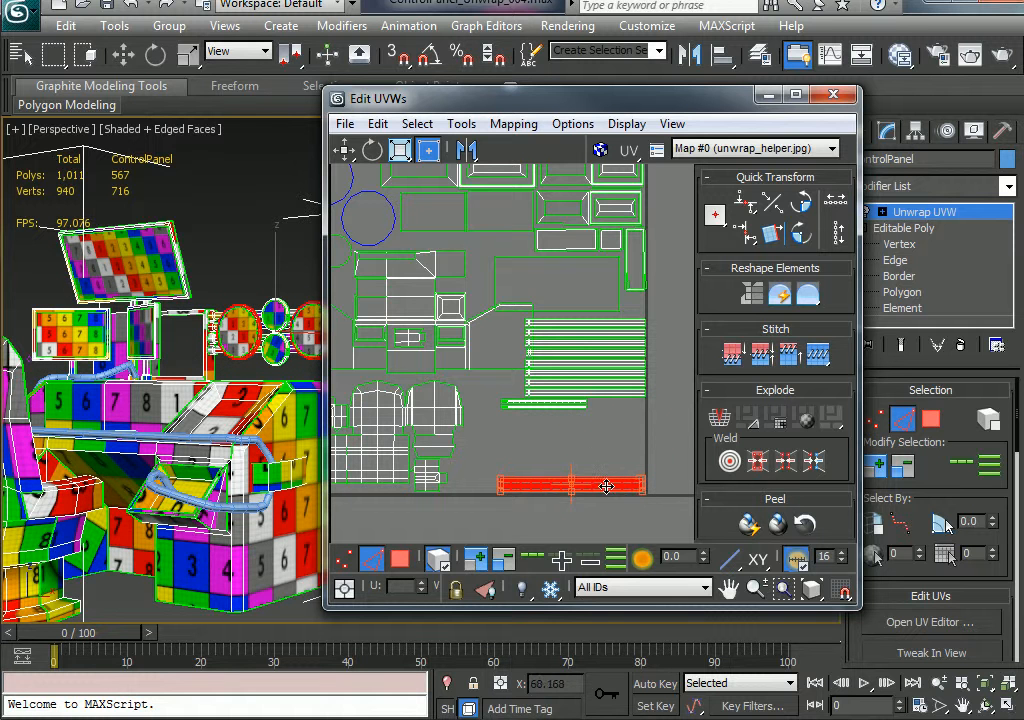
- Lower the striped shells onto the long gridded strip and stand the short strip shell upright against their left side
click(514, 406)
mouse_move(514, 406)
mouse_down()
mouse_move(523, 434)
mouse_move(491, 467)
mouse_move(554, 480)
mouse_move(505, 465)
mouse_move(505, 451)
mouse_move(507, 471)
mouse_move(498, 471)
mouse_move(470, 427)
mouse_up()
click(583, 401)
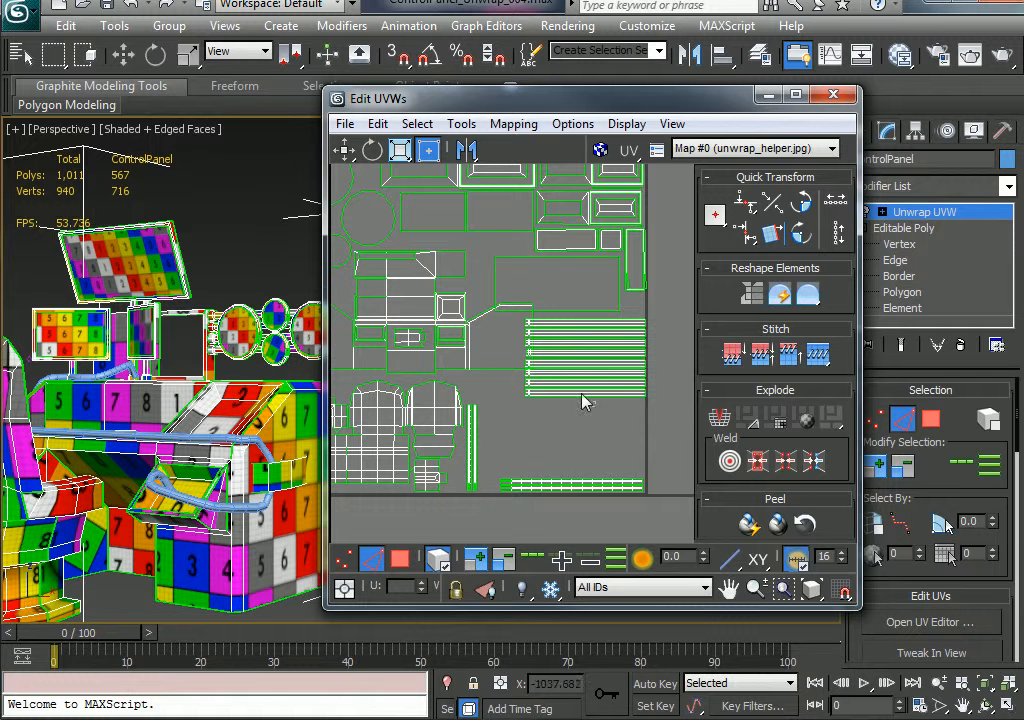
drag(566, 328, 575, 409)
drag(472, 469, 514, 451)
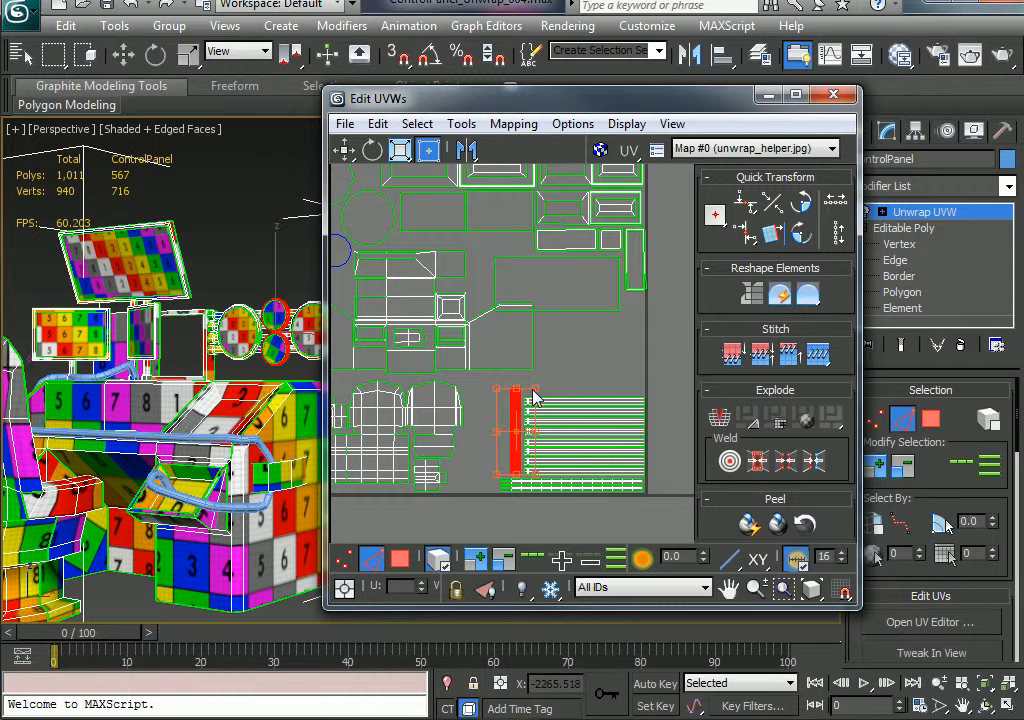
- Select all gridded shells in the lower left of the UV square and scale them up slightly from that corner
middle_drag(590, 367, 601, 336)
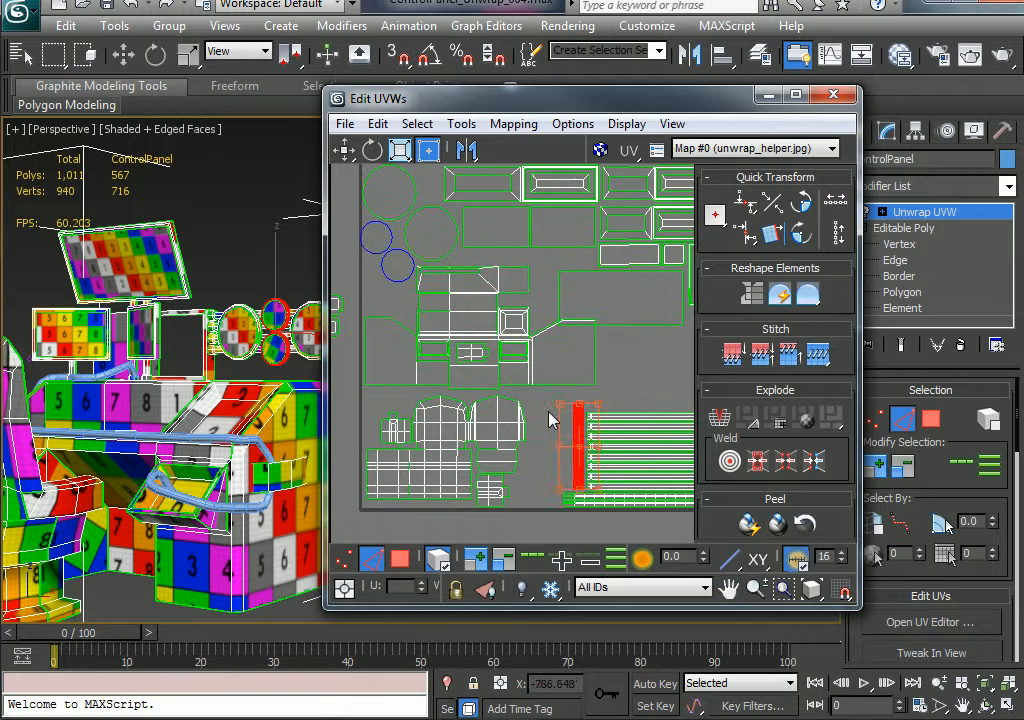
drag(548, 413, 392, 517)
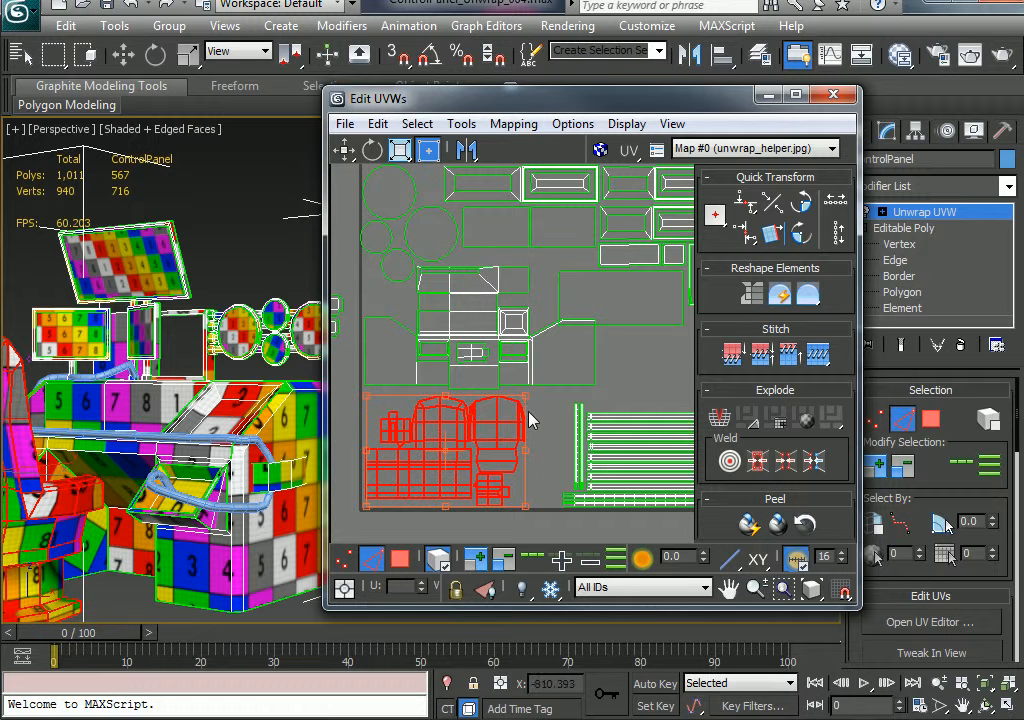
ctrl+drag(525, 397, 532, 395)
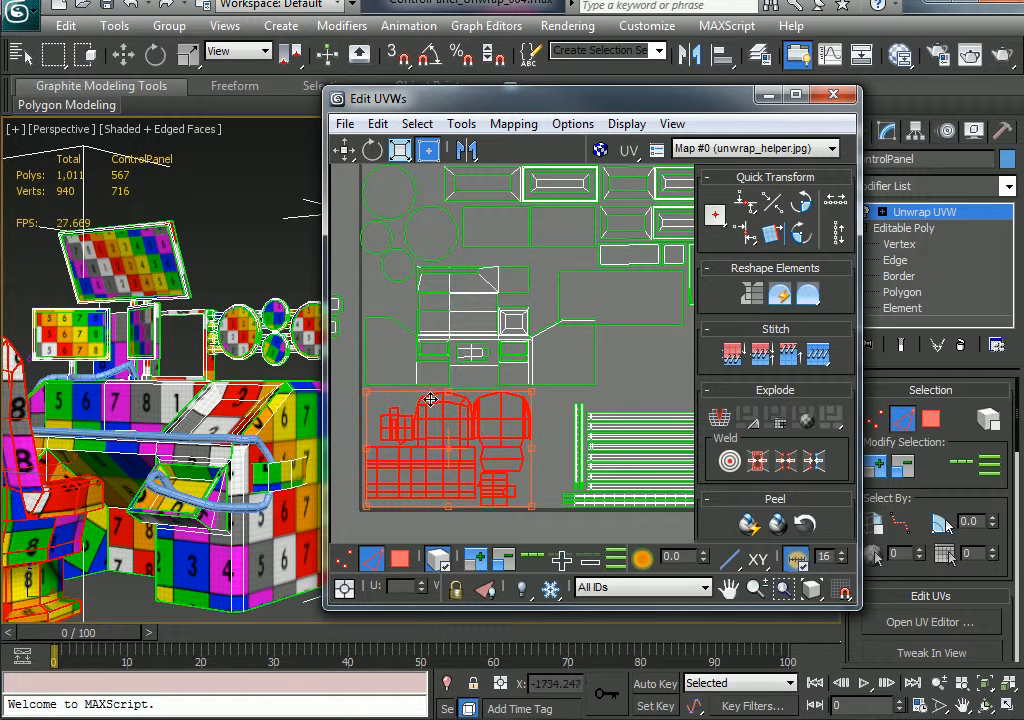
middle_drag(430, 399, 480, 386)
click(496, 516)
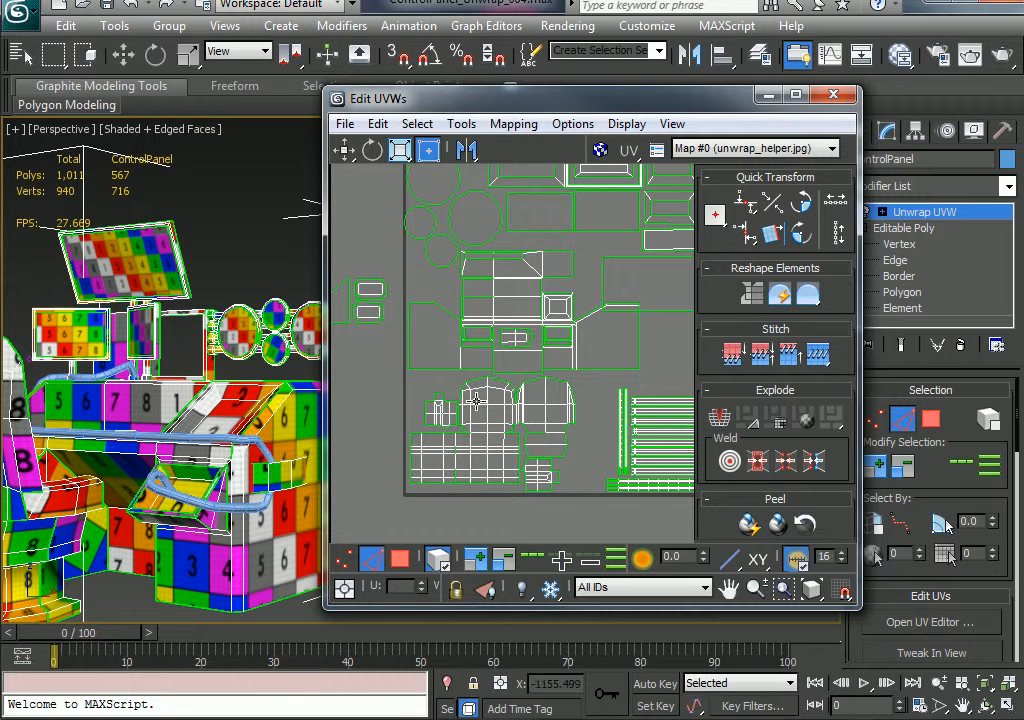
- Move the small square and thin vertical strip shells from outside the UV square to the space above the striped shells
middle_drag(476, 400, 645, 446)
click(448, 368)
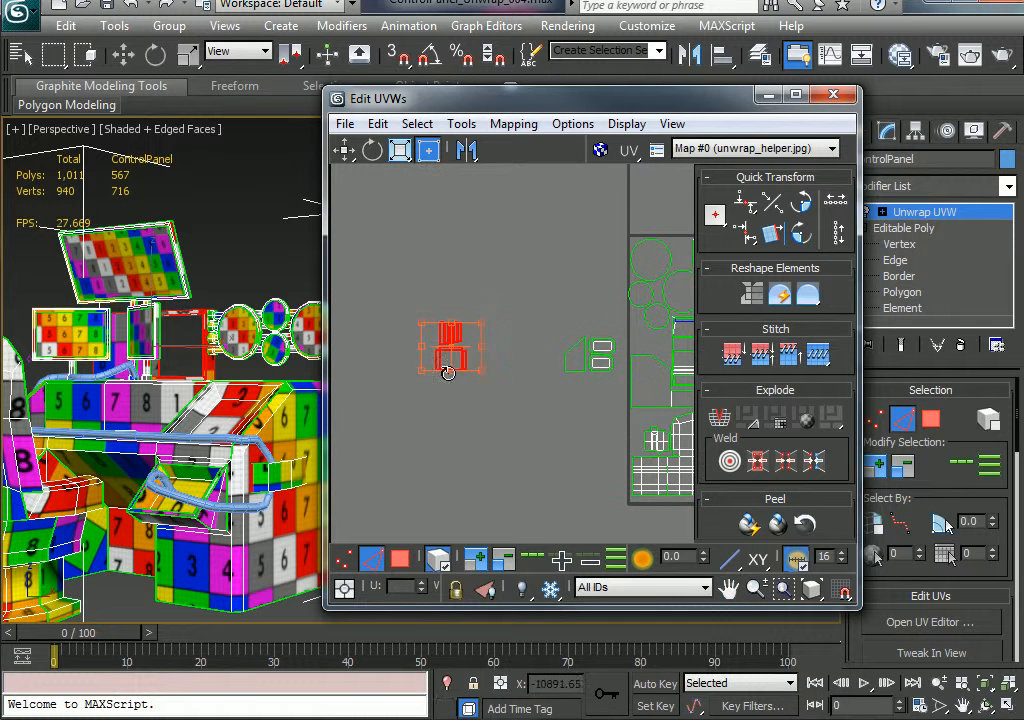
drag(448, 372, 636, 430)
middle_drag(636, 430, 424, 402)
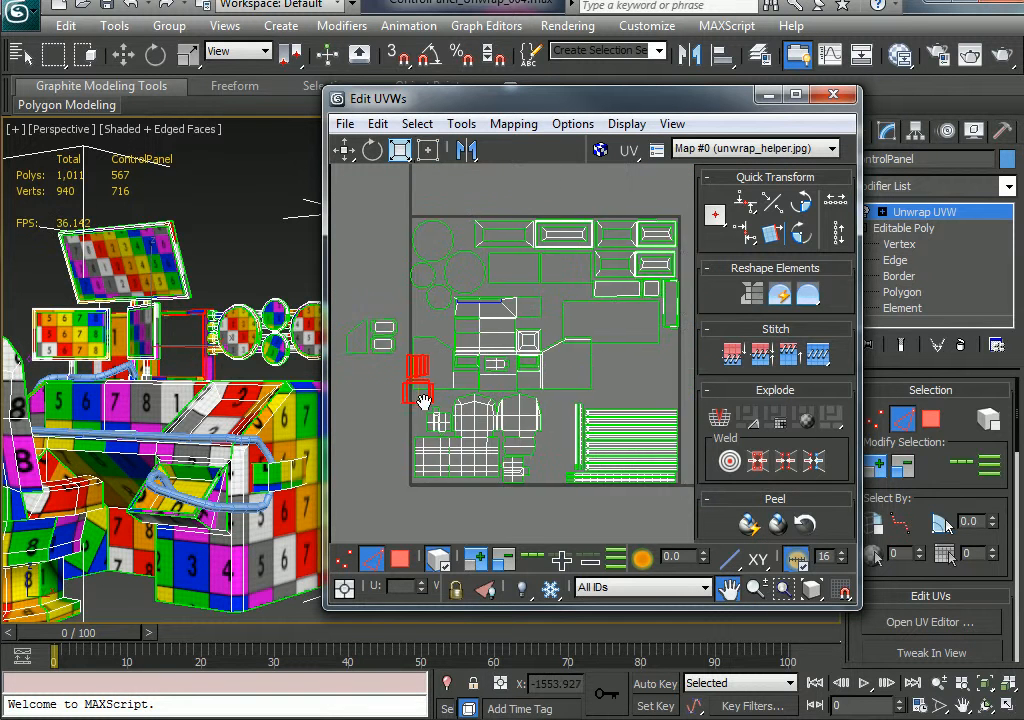
drag(422, 392, 616, 390)
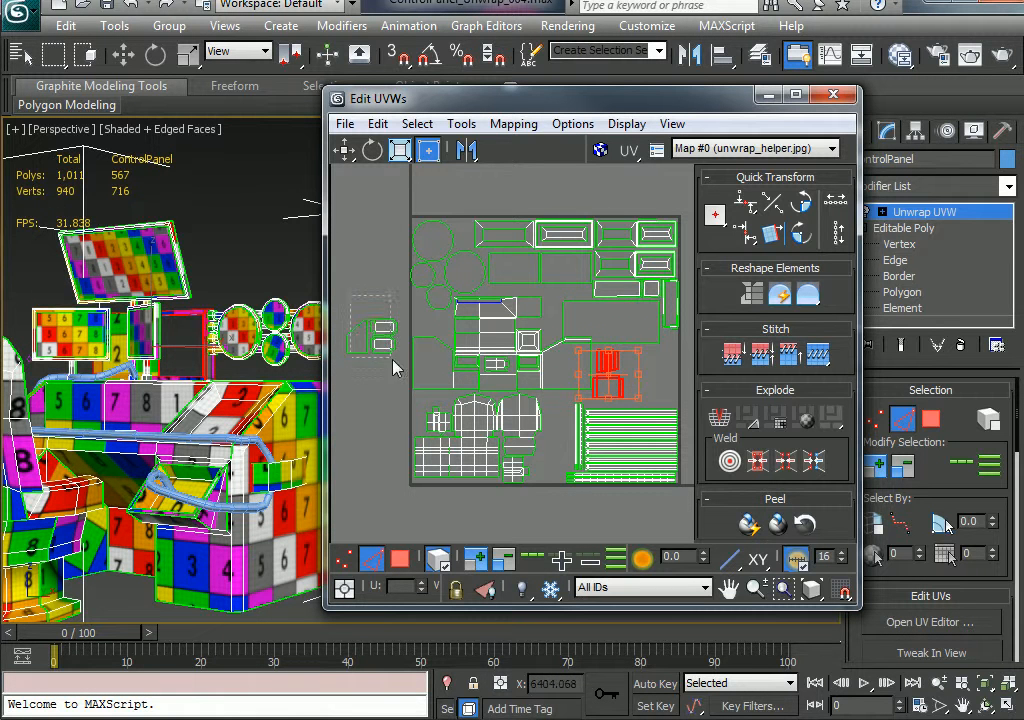
- Move the angled shell and the two small framed shells to the UV square's right edge, directly above the striped shells
drag(392, 360, 659, 399)
scroll(592, 402, up, 2)
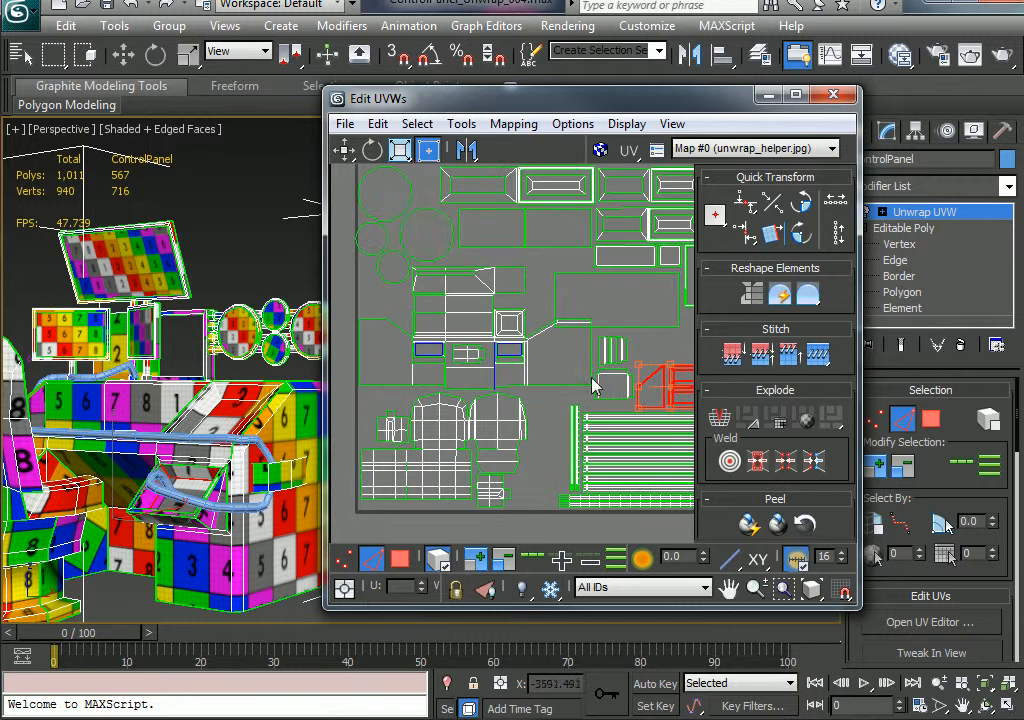
middle_drag(590, 379, 510, 420)
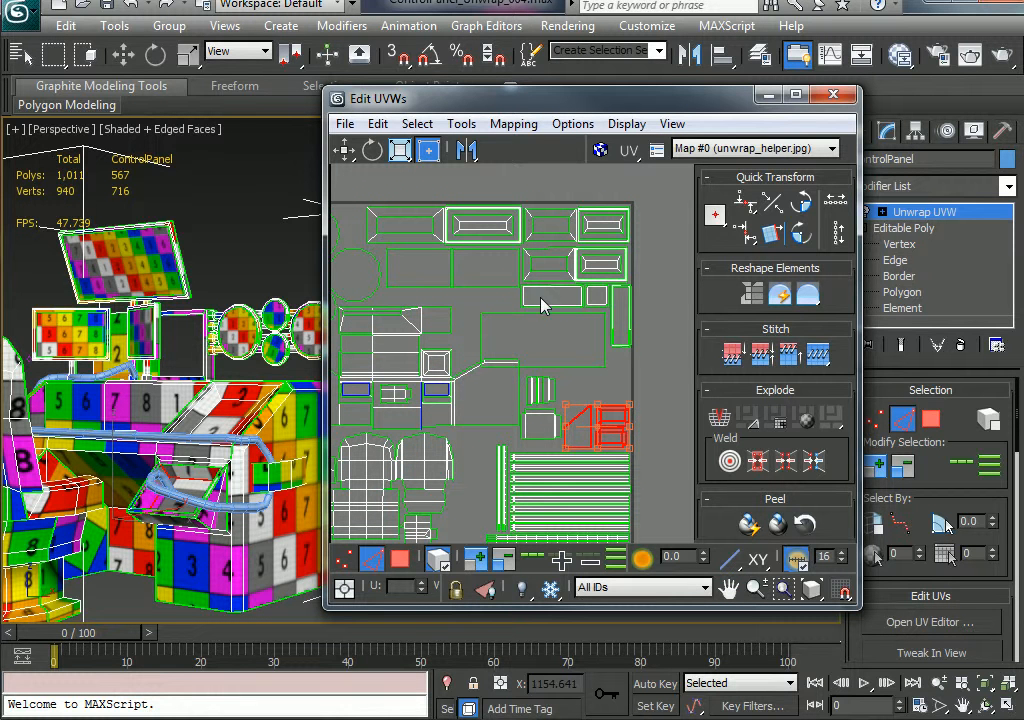
- Move the narrow horizontal rectangle and the small square beside it out past the UV square's right edge
click(598, 302)
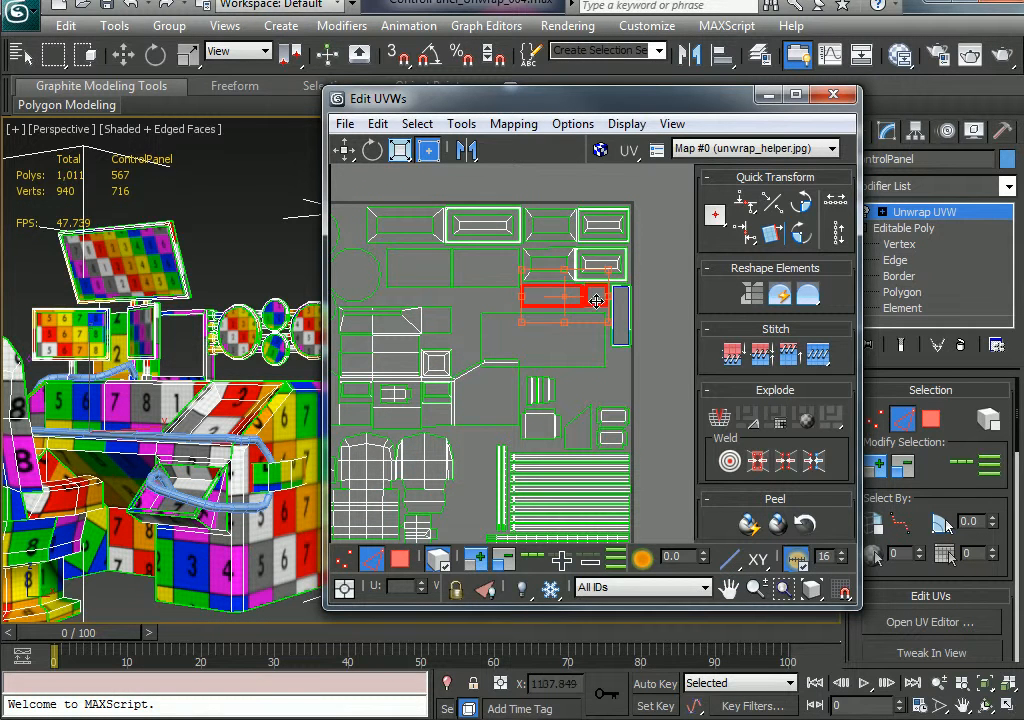
drag(596, 300, 723, 380)
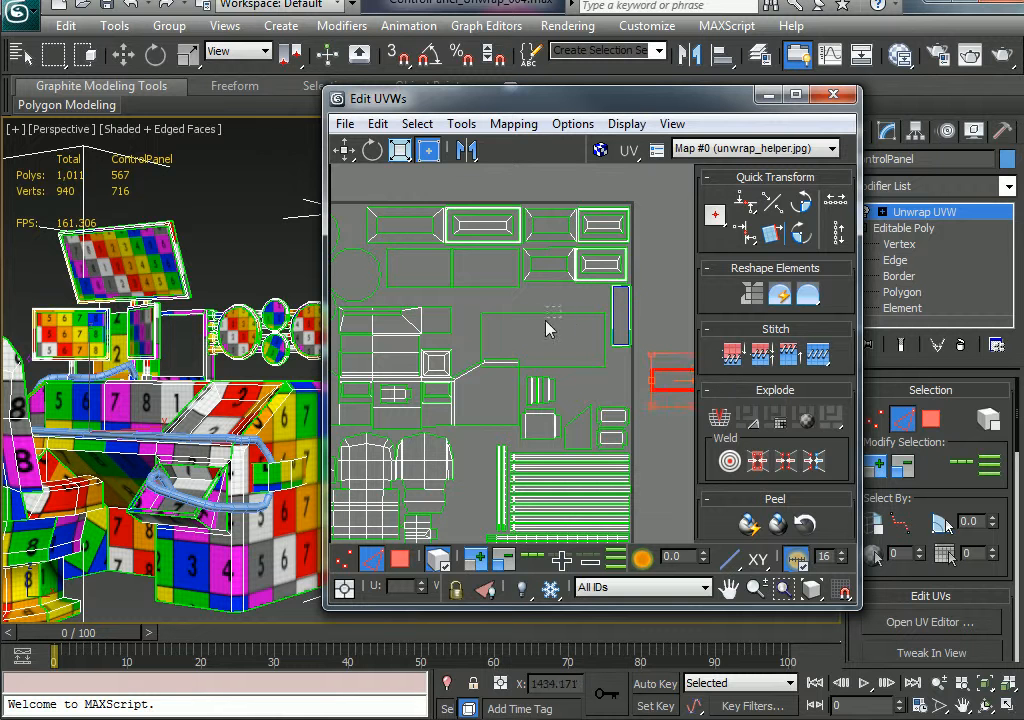
- Scale up the large plain rectangle, and move the narrow horizontal rectangle and small square into the space beneath it, above the angled shell
drag(548, 328, 592, 354)
middle_drag(643, 401, 538, 401)
drag(597, 387, 474, 410)
click(536, 375)
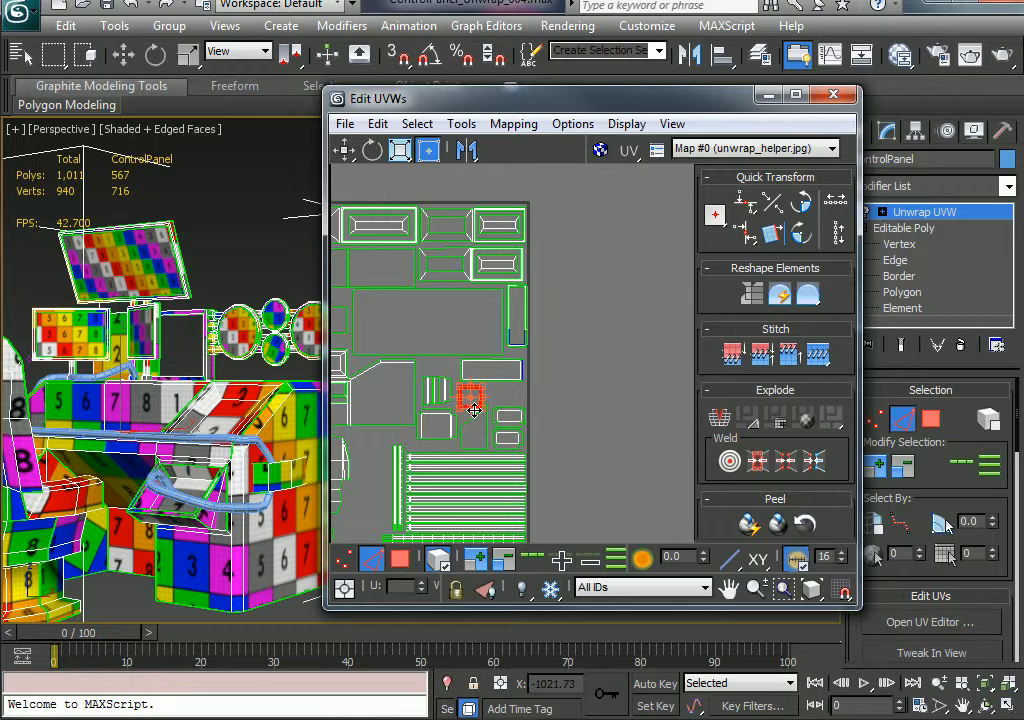
click(587, 415)
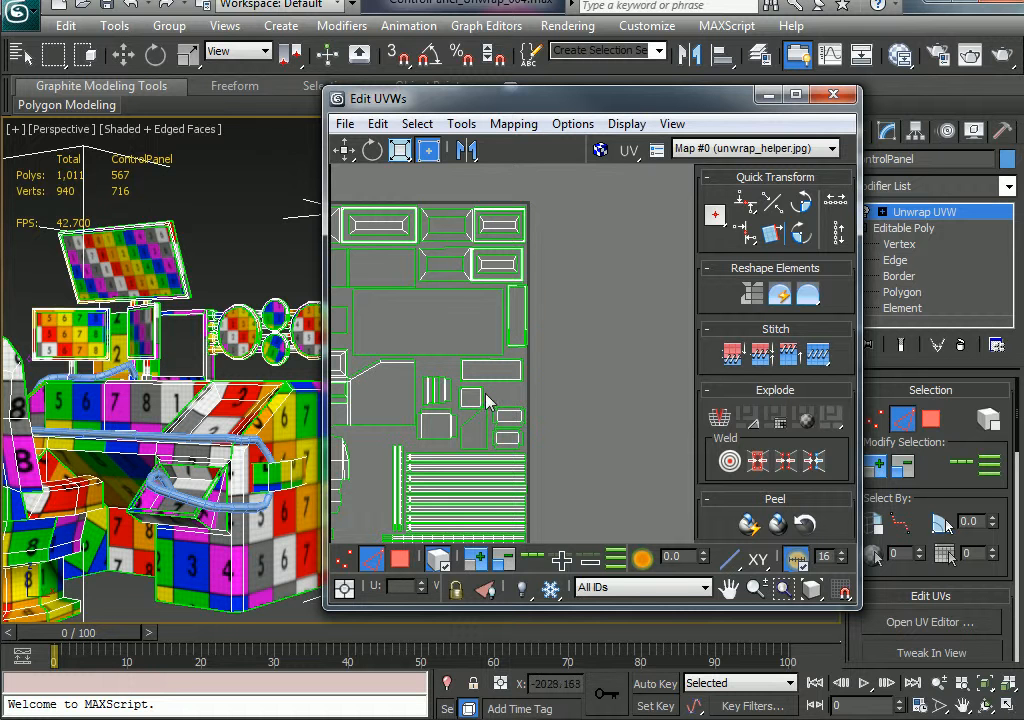
click(479, 394)
click(565, 427)
- Fine-adjust the angled shell so it fits the gap beneath the small square, beside the two small framed shells
click(482, 446)
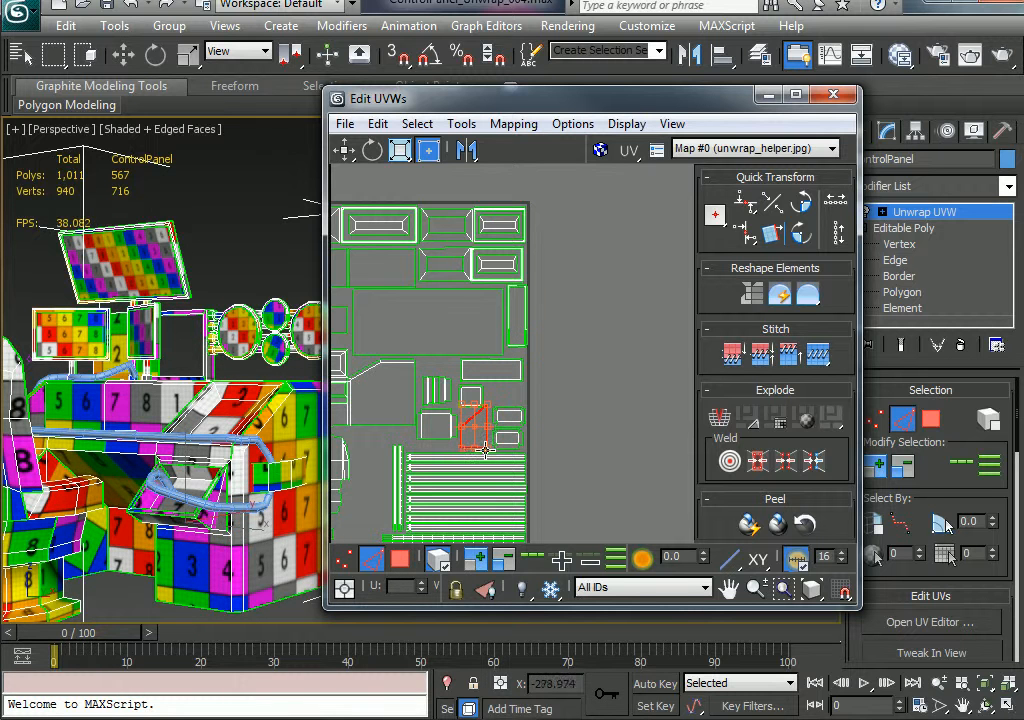
click(477, 439)
click(476, 438)
click(477, 438)
click(478, 441)
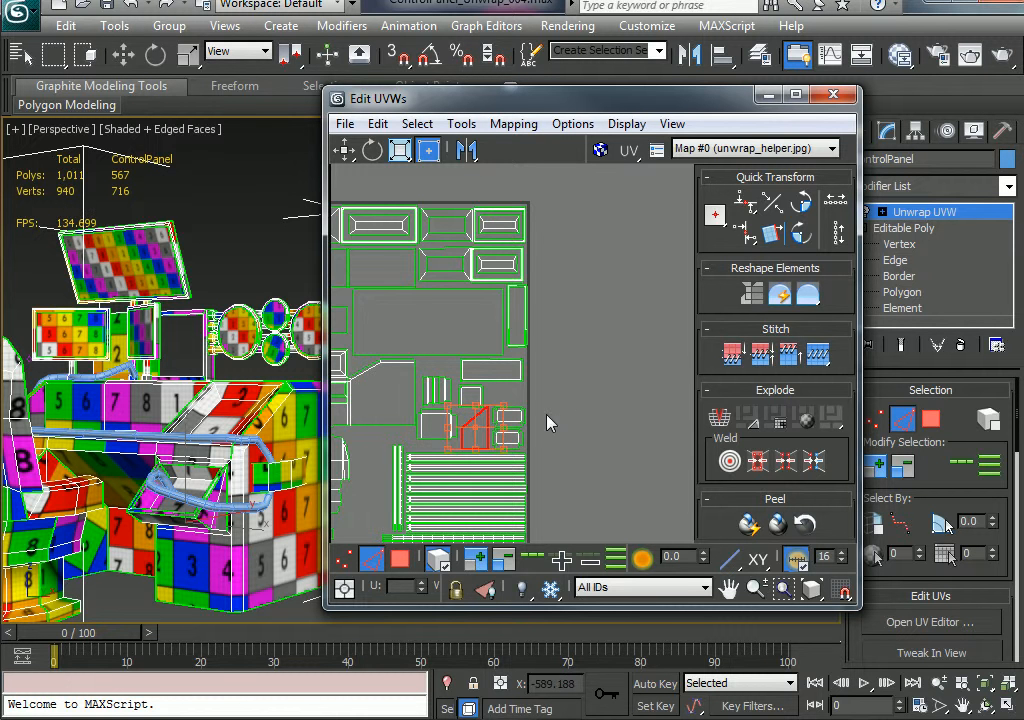
click(546, 415)
- Scale up the two small circular shells and arrange them below the large circles along the UV square's left edge
middle_drag(427, 423, 697, 369)
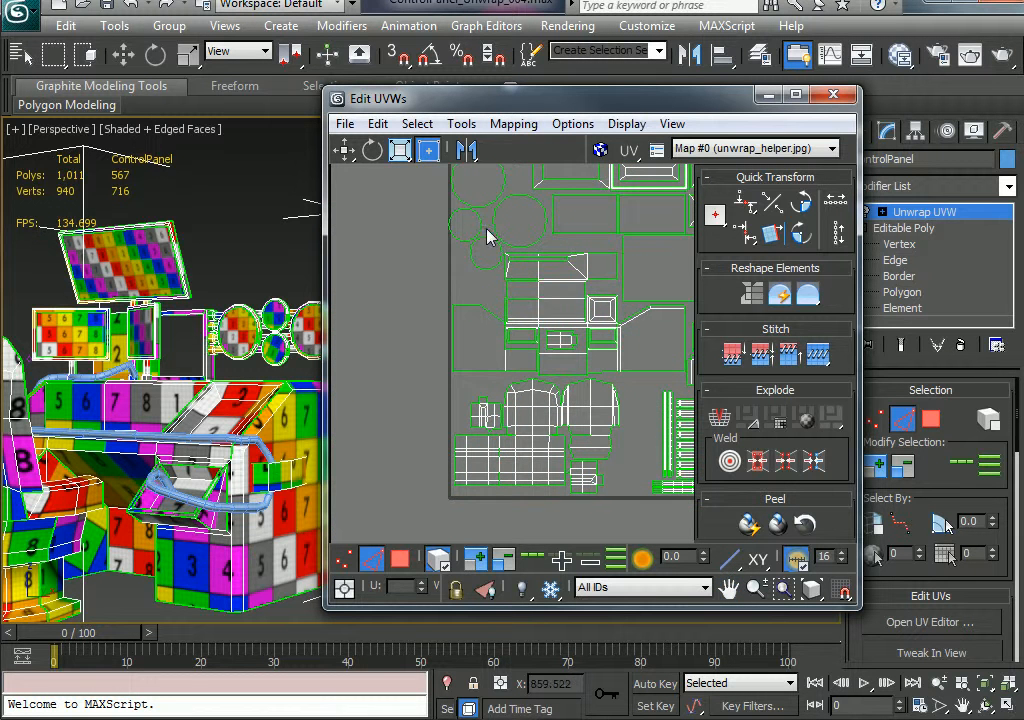
middle_drag(457, 251, 472, 334)
scroll(474, 332, up, 1)
middle_drag(475, 328, 553, 427)
scroll(476, 379, up, 1)
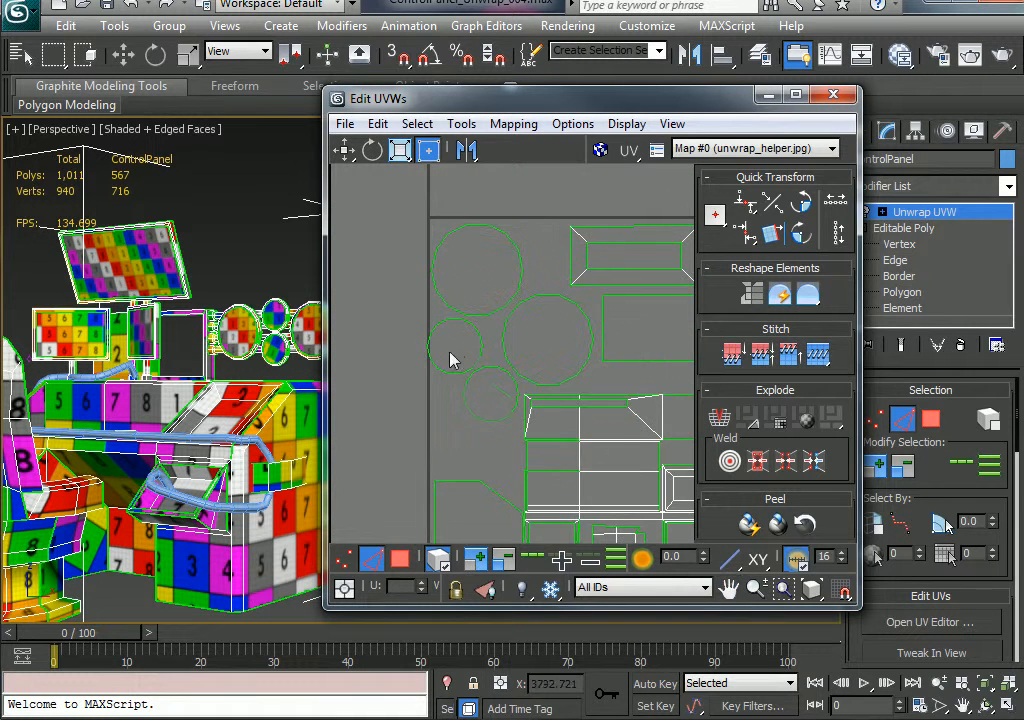
drag(479, 339, 524, 462)
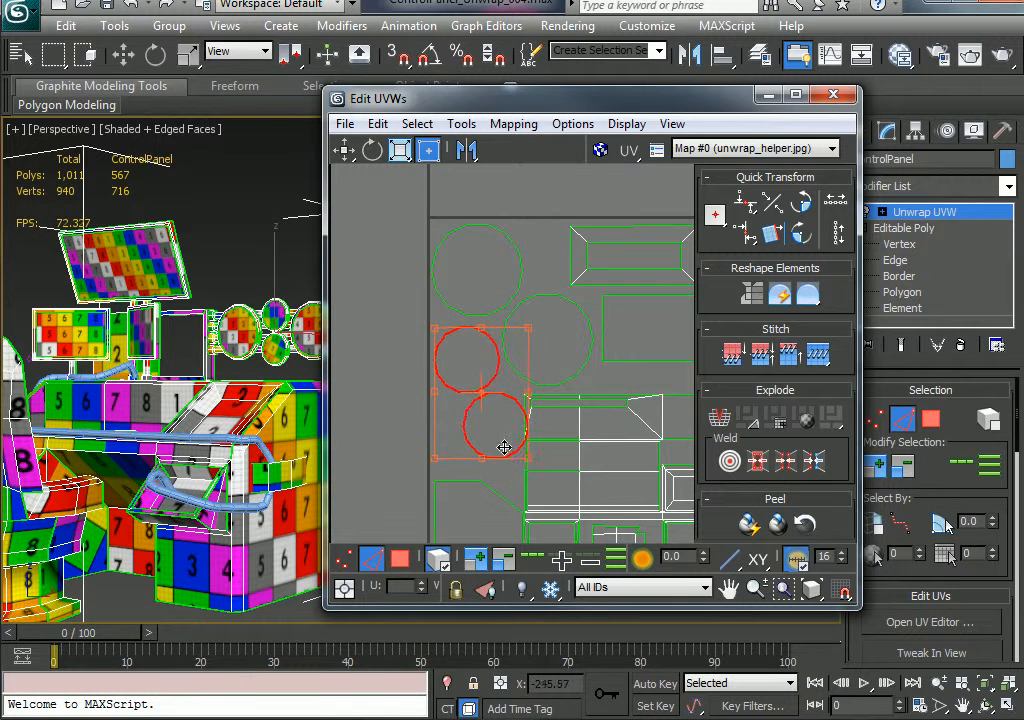
click(396, 424)
drag(513, 400, 504, 404)
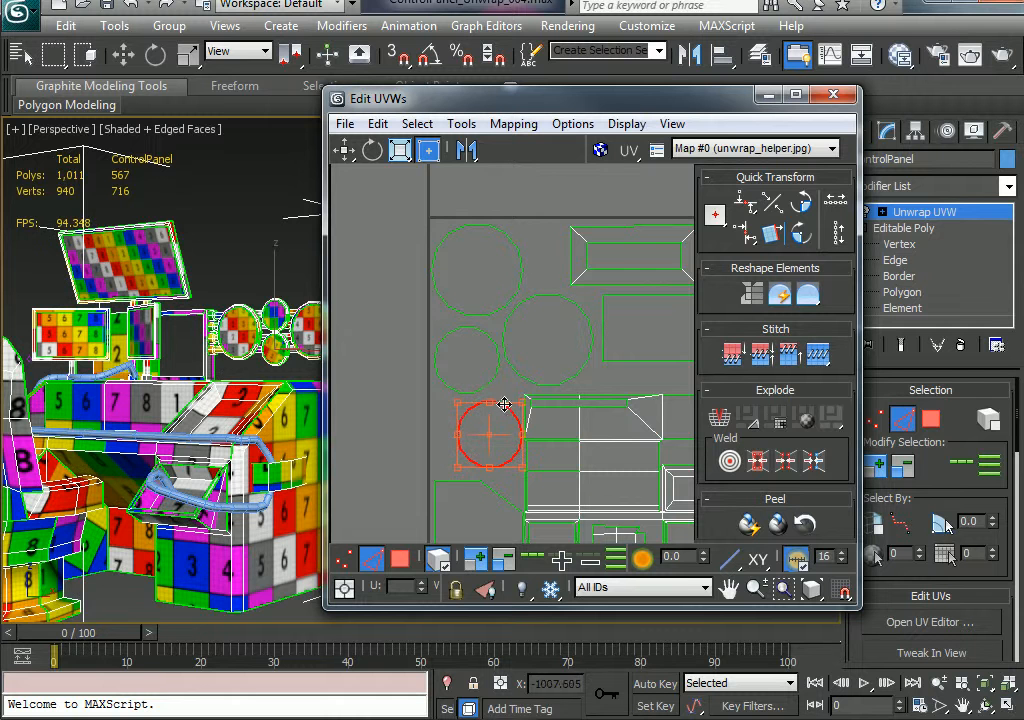
click(597, 422)
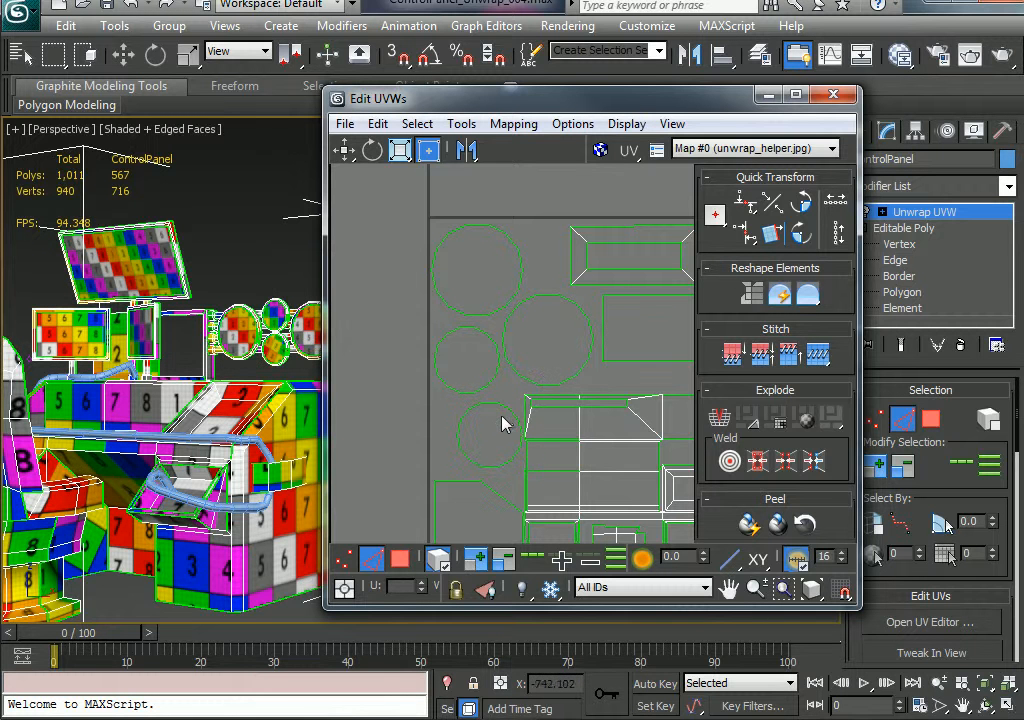
drag(504, 408, 501, 406)
click(434, 407)
- Move the group of leftover shells from above the UV square to the empty area just below it
scroll(447, 410, down, 7)
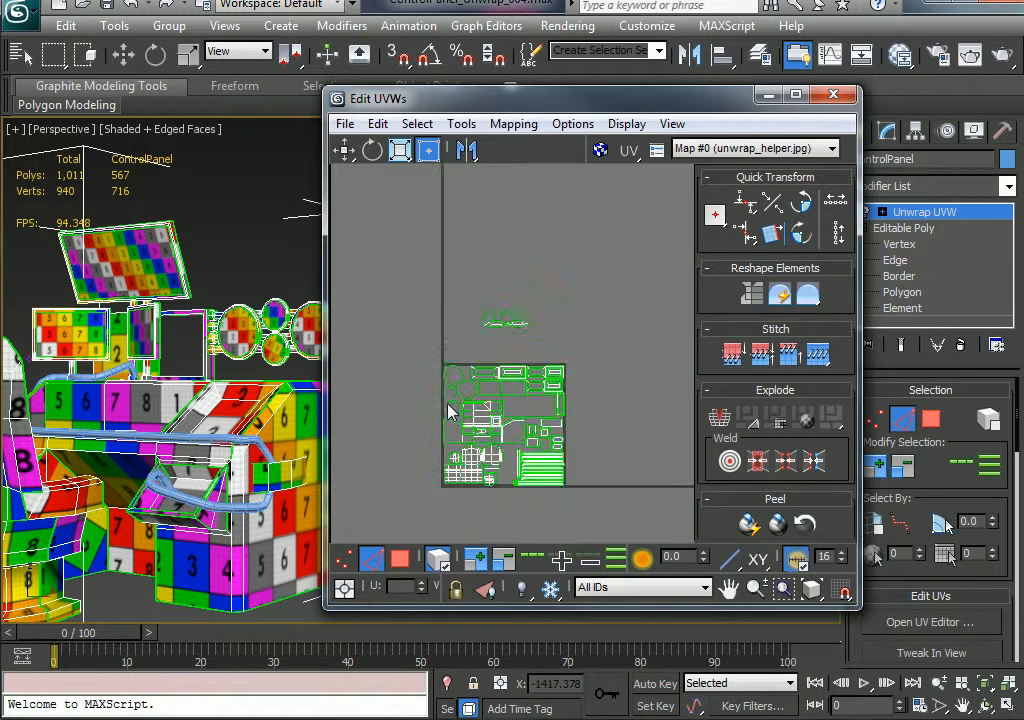
scroll(448, 403, up, 1)
scroll(447, 402, up, 2)
scroll(592, 312, down, 1)
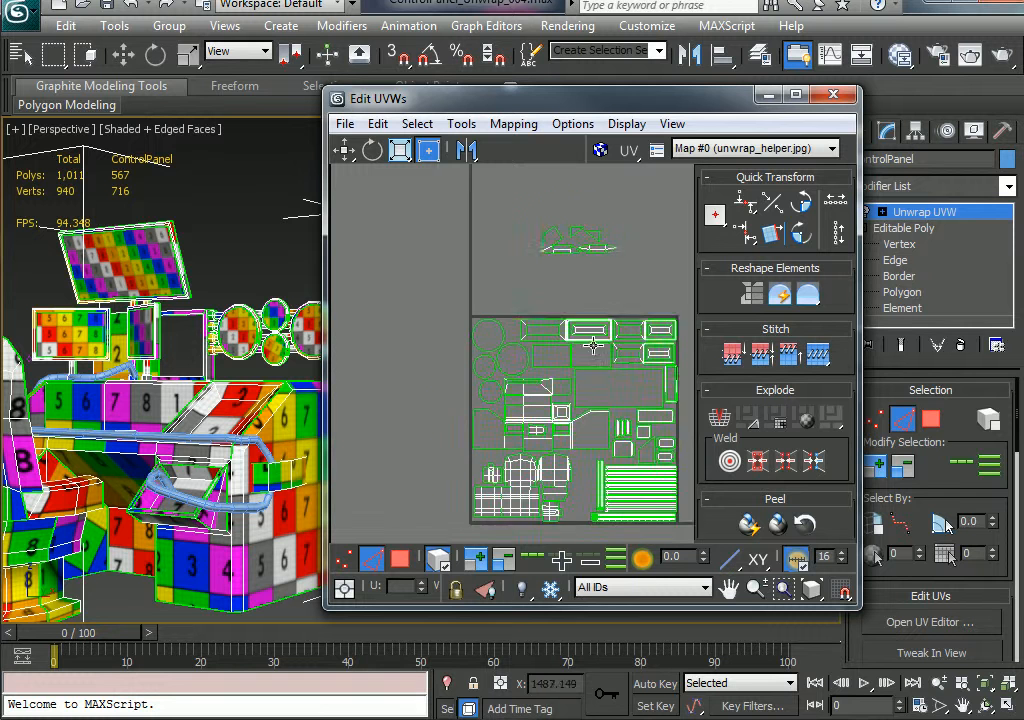
middle_drag(592, 355, 548, 418)
scroll(556, 342, up, 1)
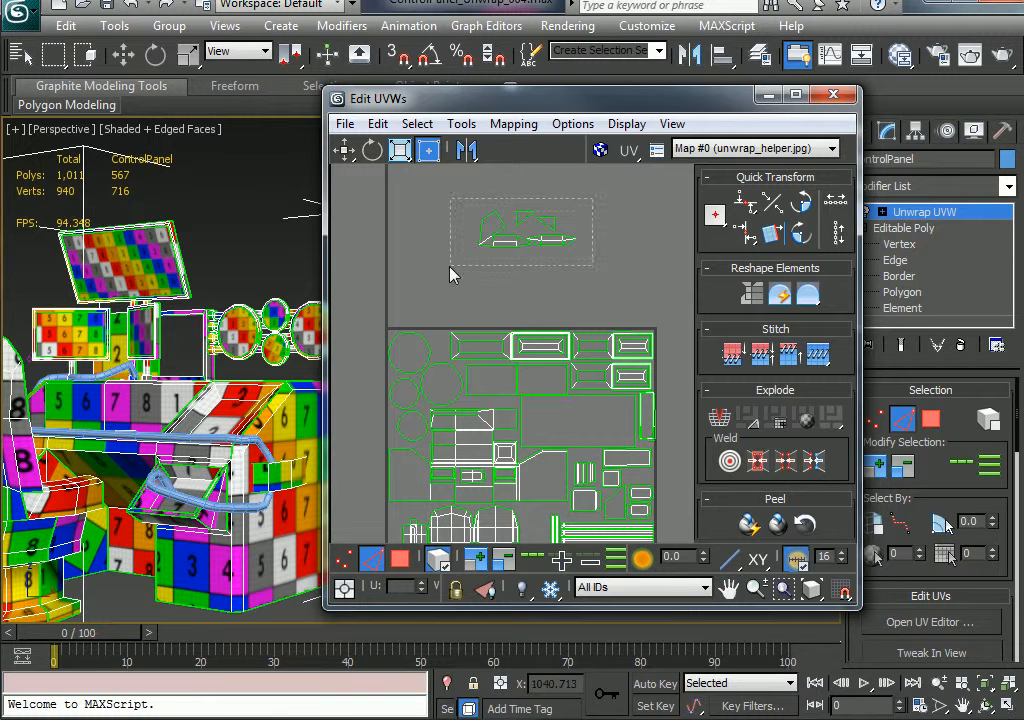
drag(450, 267, 449, 268)
drag(516, 238, 556, 495)
middle_drag(559, 494, 538, 205)
- Place the elongated tapered strip from the leftover group inside the UV square, in the gap beside the thin vertical strips
scroll(546, 328, up, 2)
scroll(546, 328, up, 1)
scroll(538, 207, down, 1)
drag(545, 235, 513, 347)
click(590, 476)
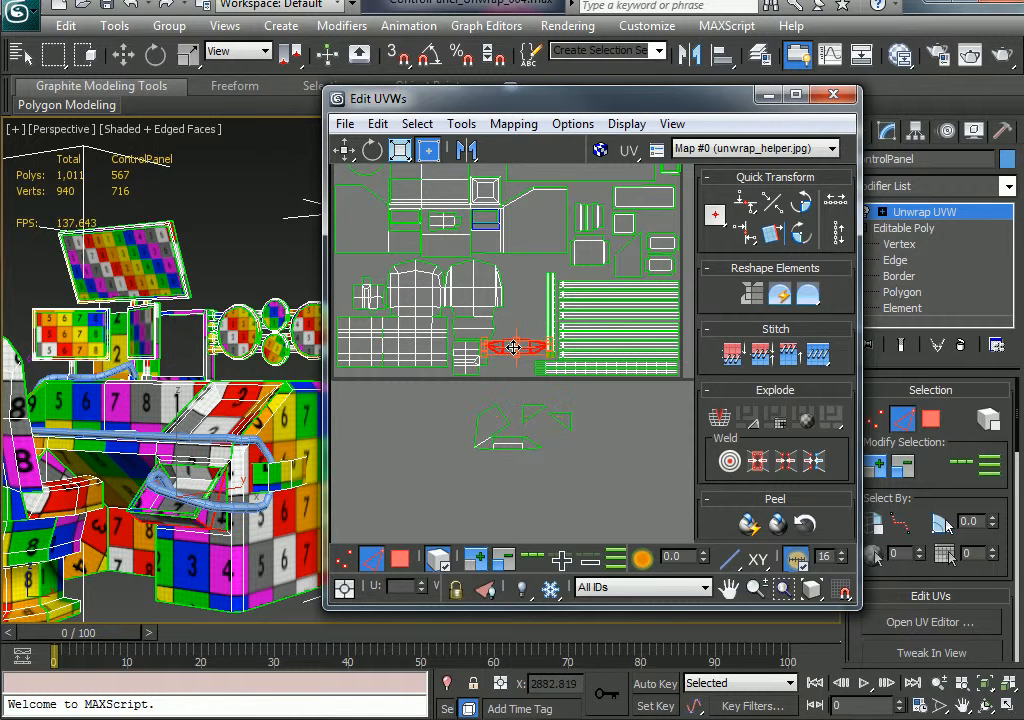
click(633, 435)
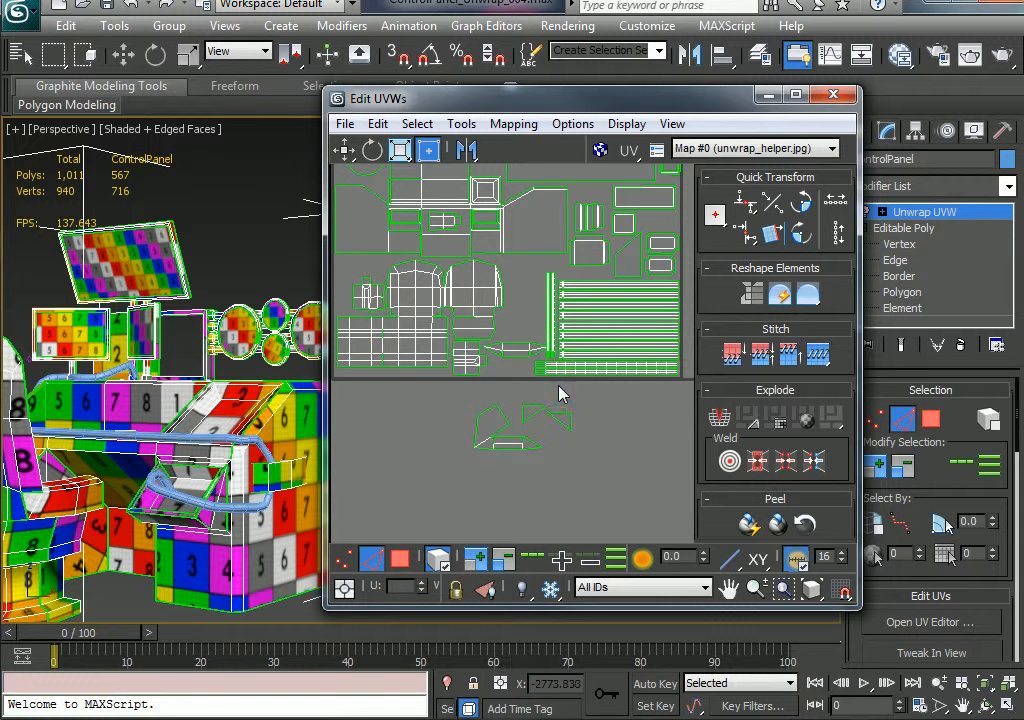
- Move the two small triangular shells into the gap beneath the tapered strip, rotating the second to nest against the first
scroll(558, 393, up, 3)
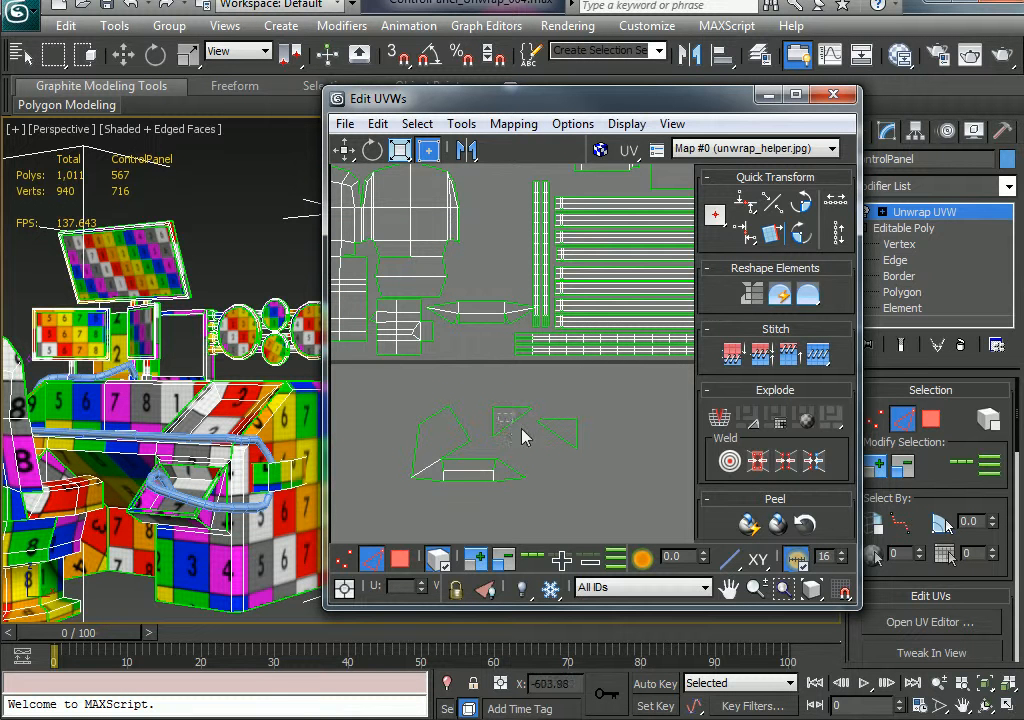
drag(522, 436, 461, 345)
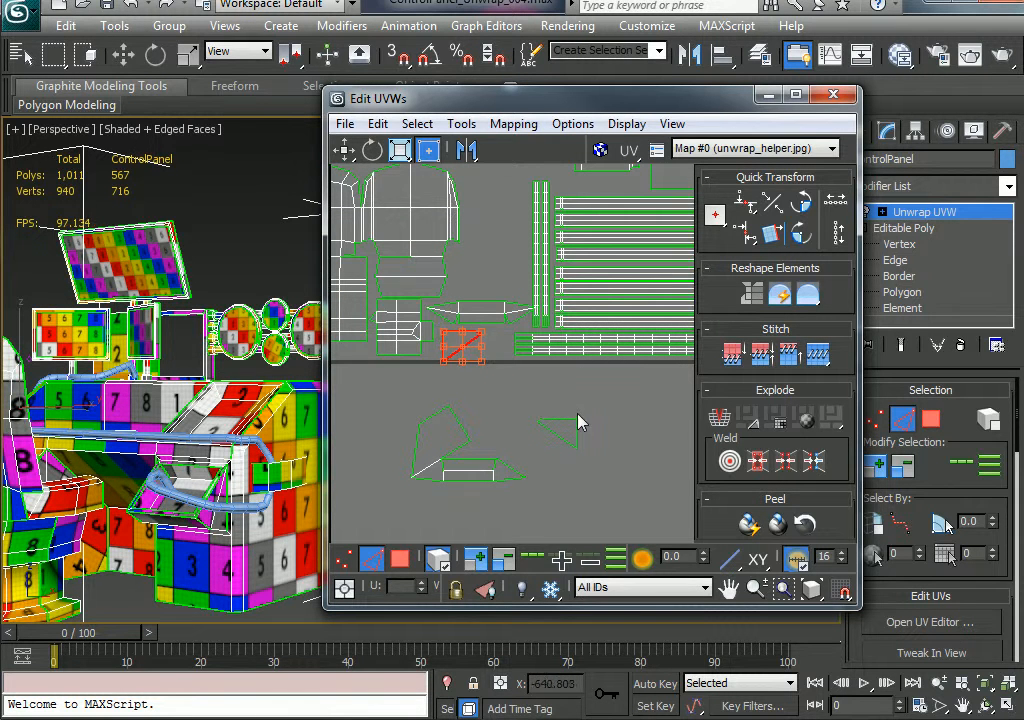
click(553, 432)
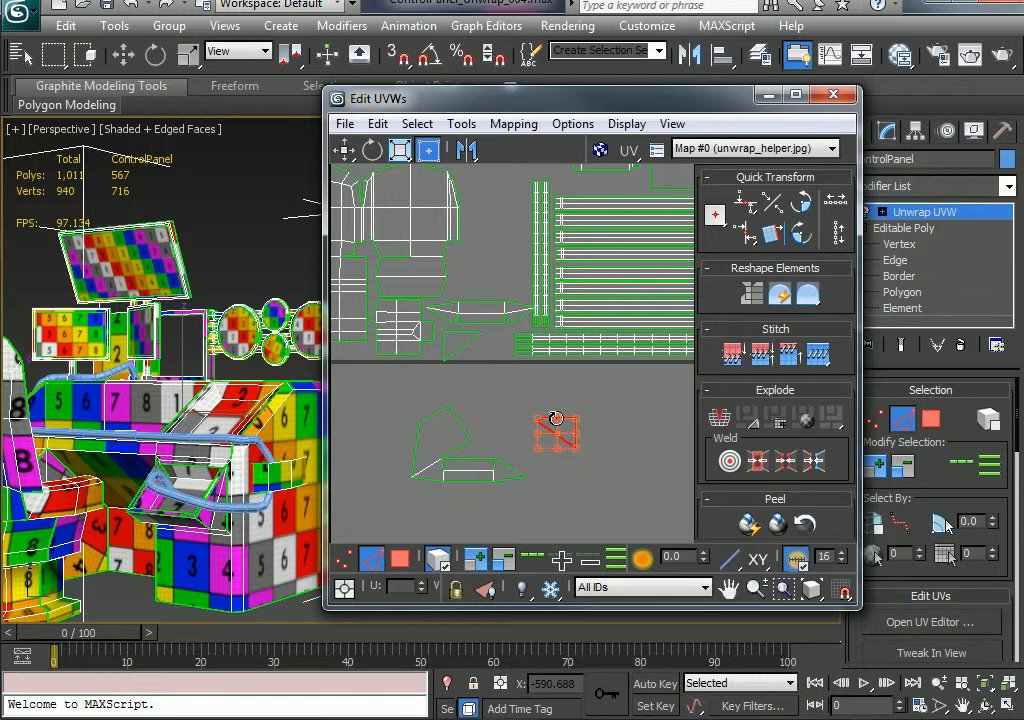
drag(556, 418, 501, 353)
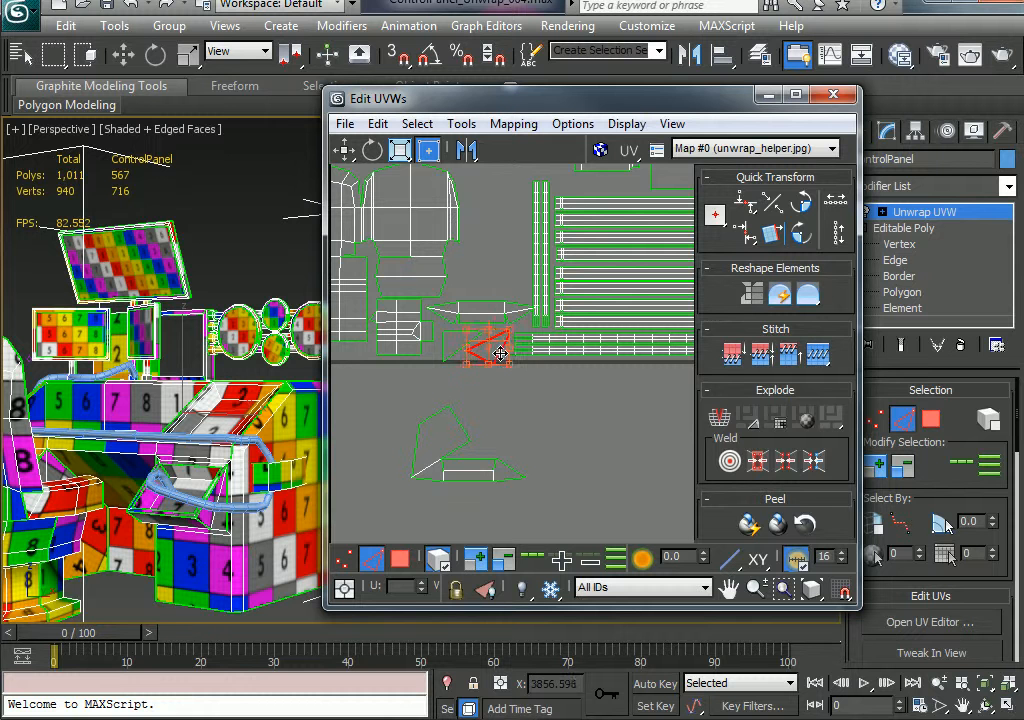
click(540, 420)
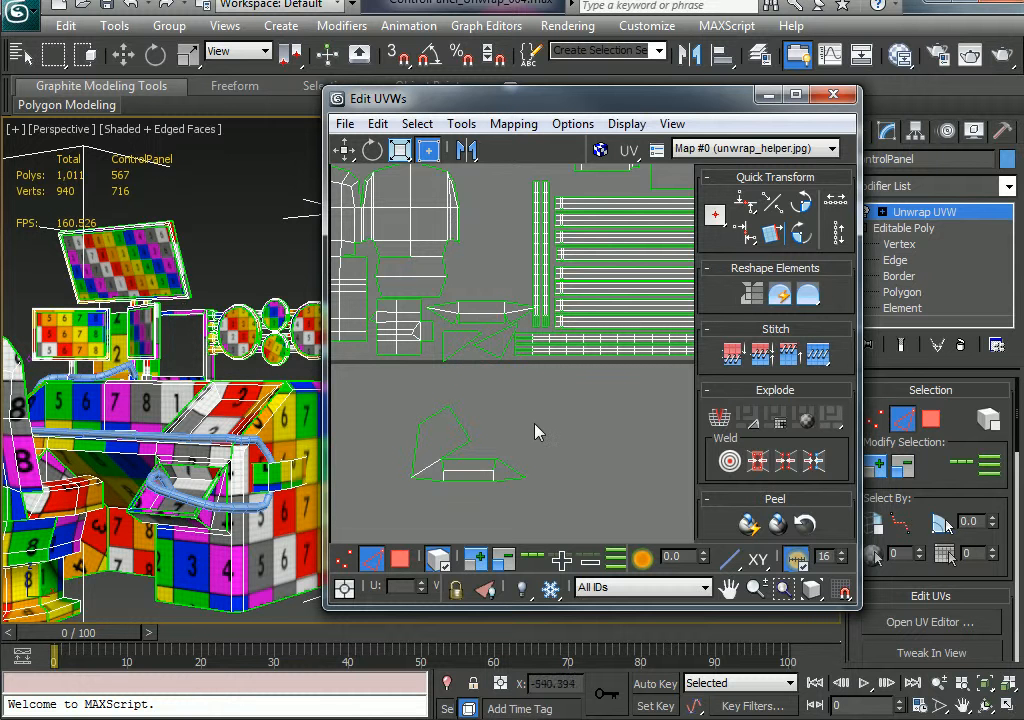
- Rotate the remaining angled leftover shell upright and fit it between the rounded grid shells and the thin vertical strips
click(446, 469)
drag(446, 469, 487, 235)
middle_drag(487, 235, 522, 397)
drag(542, 318, 605, 314)
mouse_move(518, 348)
mouse_down()
mouse_move(487, 327)
mouse_move(510, 332)
mouse_up()
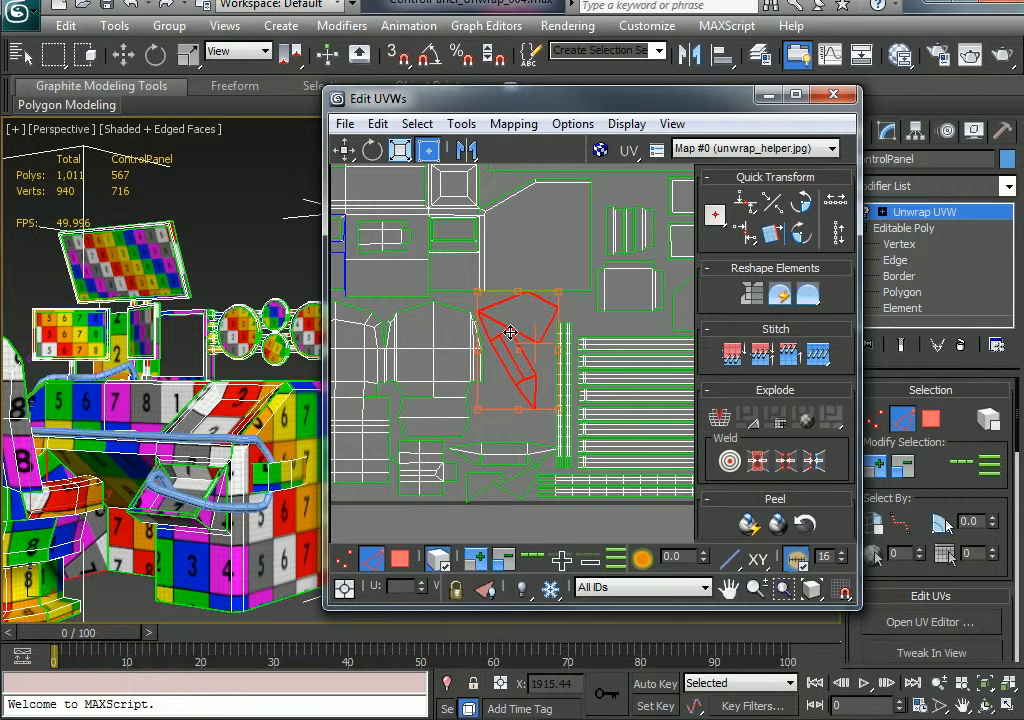
click(595, 327)
- Nudge the large main body shell slightly away from the rounded grid shells below it
middle_drag(503, 287, 638, 418)
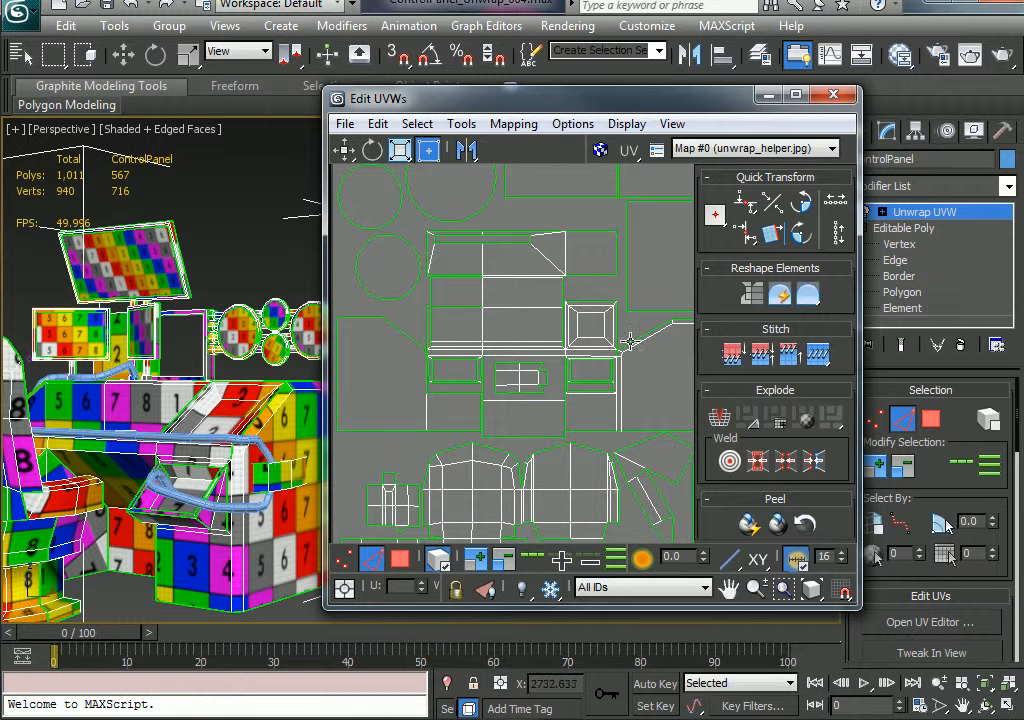
click(438, 396)
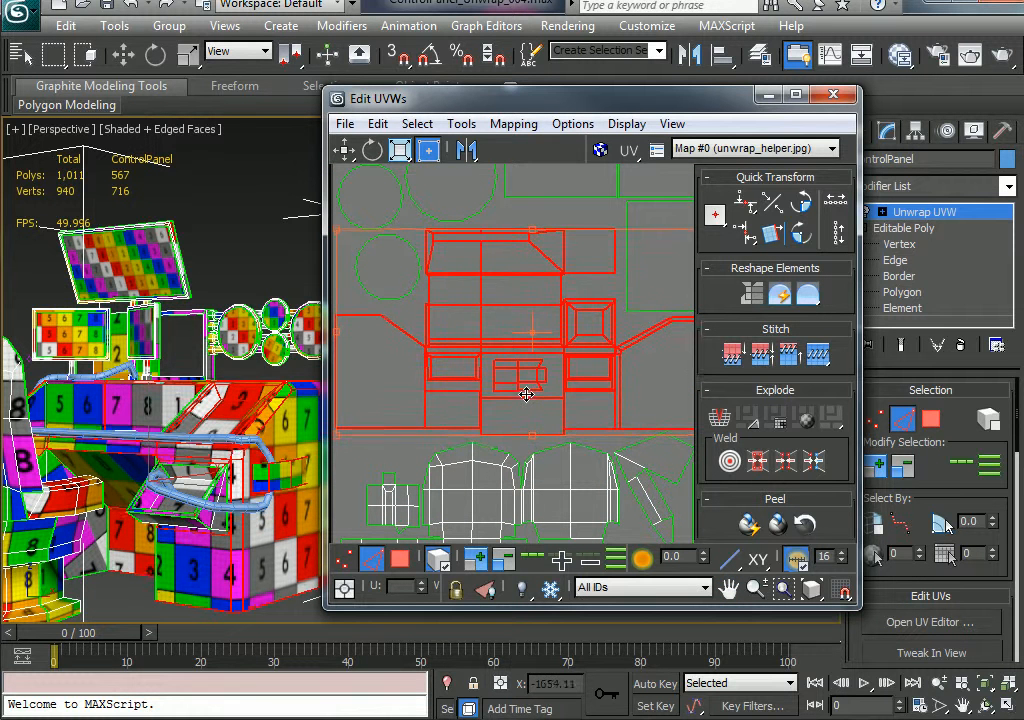
middle_drag(408, 370, 457, 369)
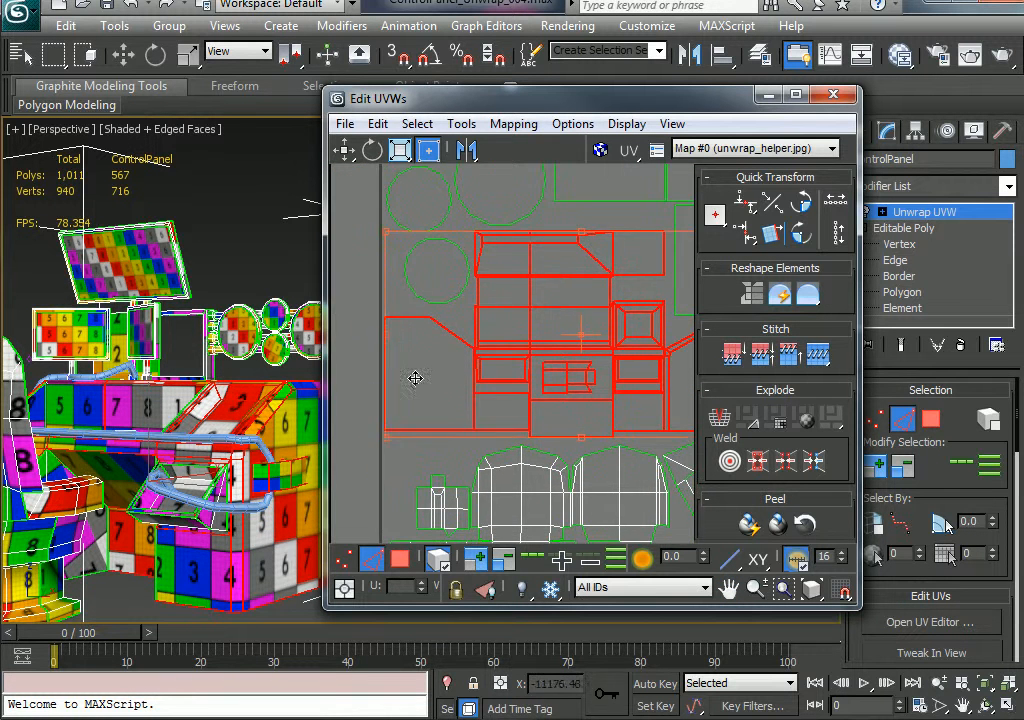
click(358, 387)
- Nudge the tall narrow rectangle shell into place between the large plain rectangle and the UV square's right edge
scroll(560, 419, down, 3)
middle_drag(570, 428, 445, 371)
alt+middle_drag(183, 418, 368, 432)
scroll(651, 362, up, 5)
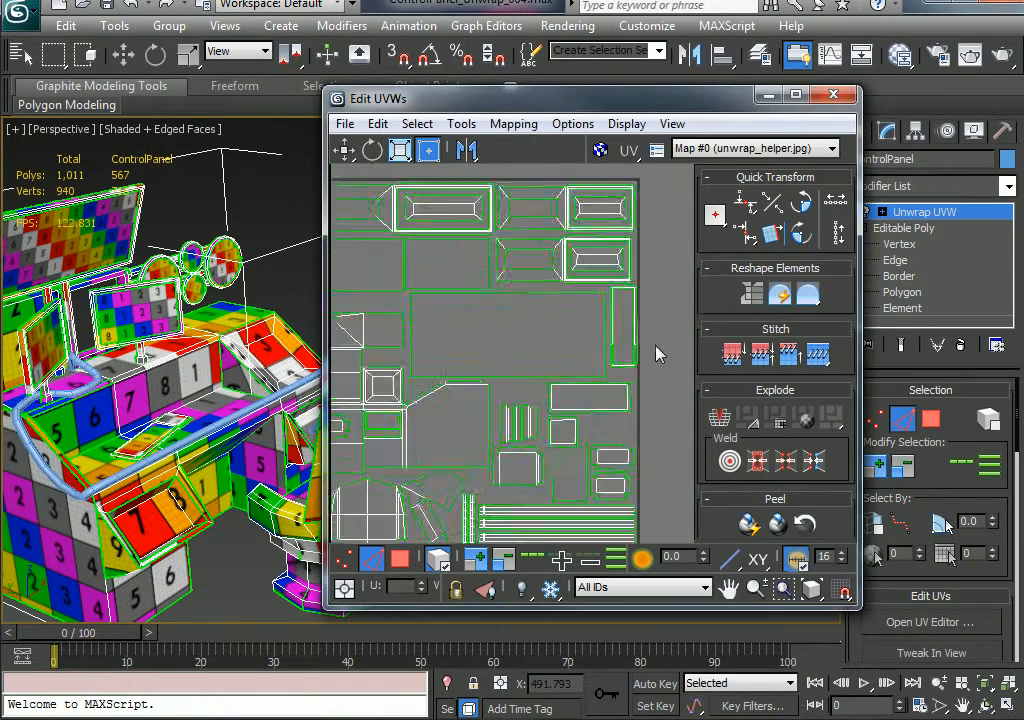
click(597, 371)
drag(610, 374, 605, 382)
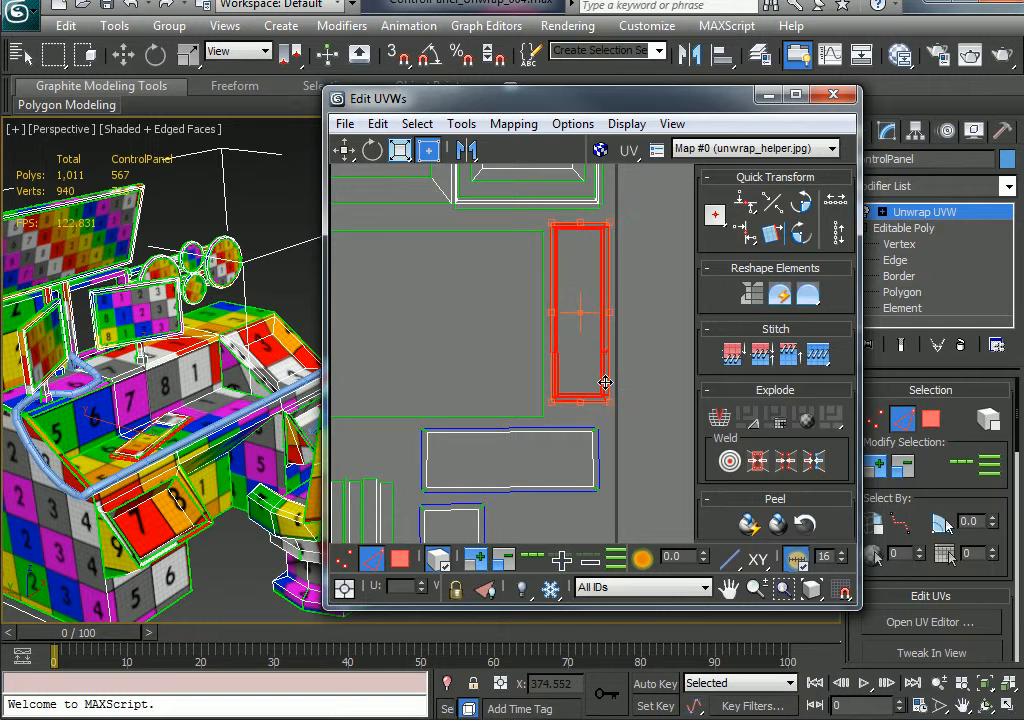
click(668, 377)
scroll(450, 414, down, 6)
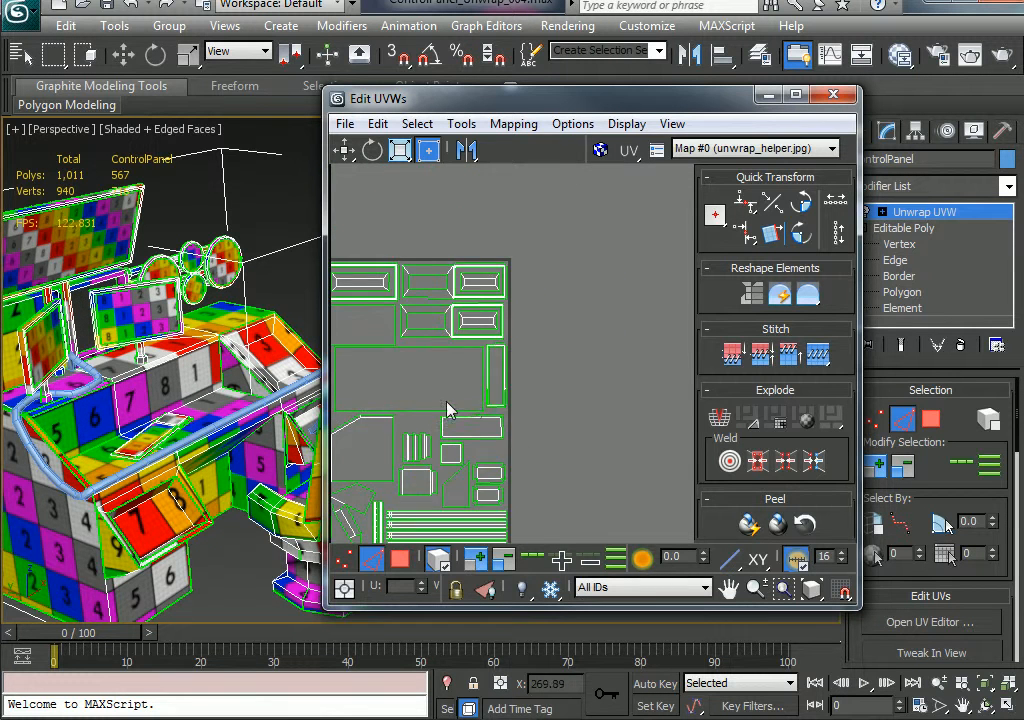
- Examine the packed layout and the model's checker pattern from several angles, with the UV editor moved aside and edged faces hidden
middle_drag(450, 409, 592, 338)
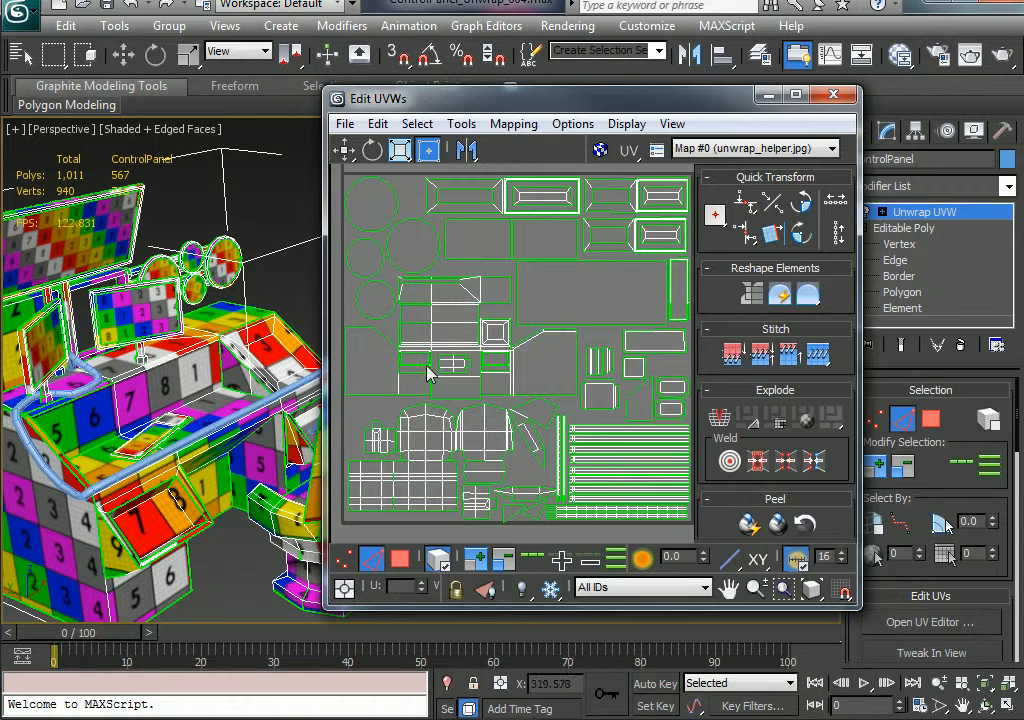
alt+middle_drag(168, 480, 290, 425)
mouse_move(331, 390)
middle_down()
mouse_move(245, 464)
mouse_move(391, 409)
mouse_move(331, 403)
middle_up()
alt+middle_drag(187, 470, 106, 484)
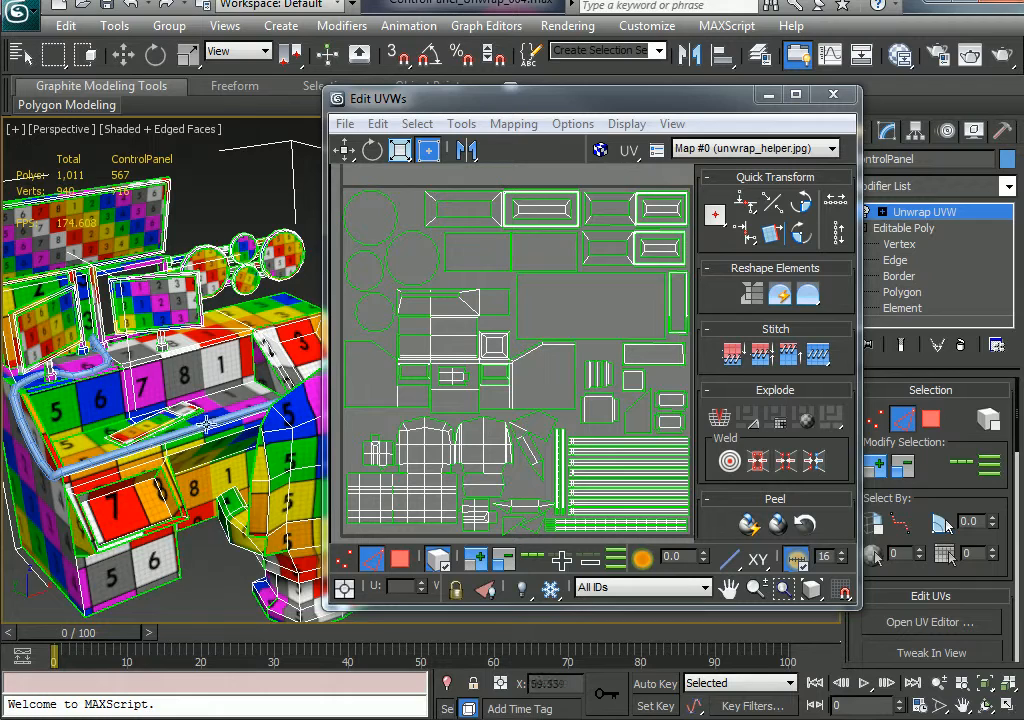
alt+middle_drag(121, 362, 75, 470)
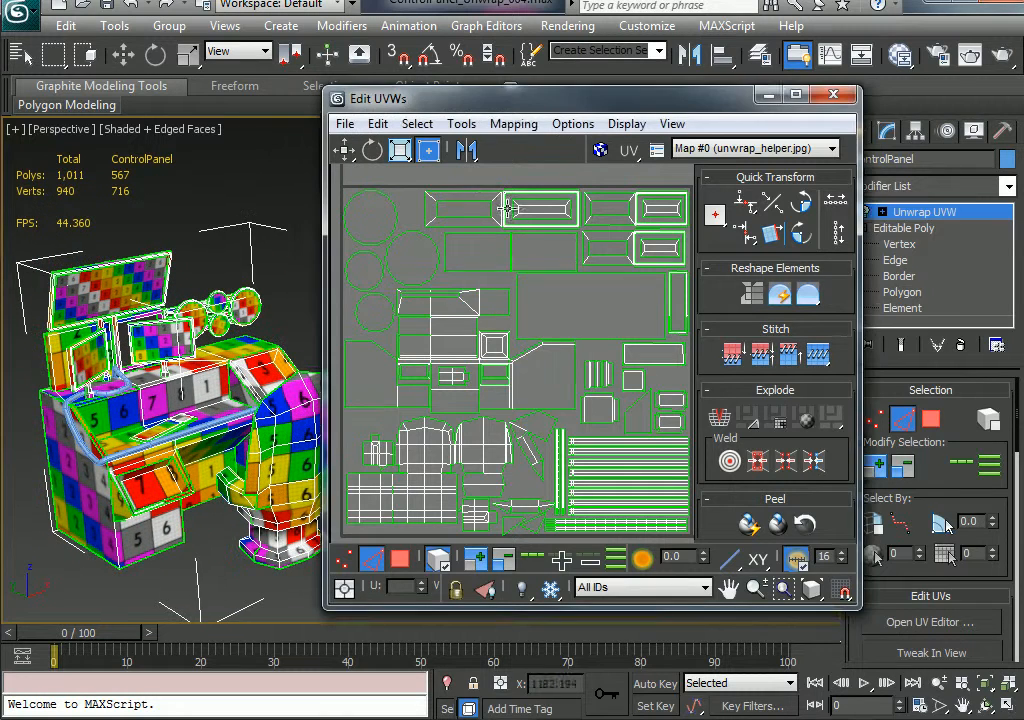
drag(510, 101, 632, 98)
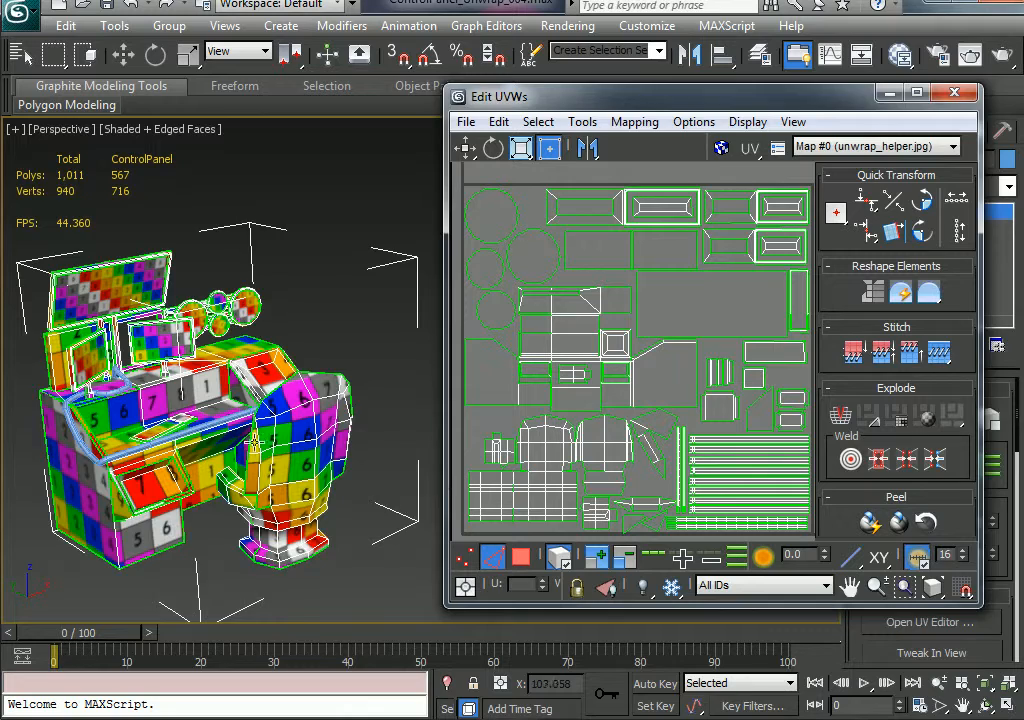
mouse_move(268, 448)
middle_down()
mouse_move(338, 431)
mouse_move(270, 470)
mouse_move(260, 490)
mouse_move(279, 514)
mouse_move(322, 472)
mouse_move(312, 486)
mouse_move(324, 452)
mouse_move(290, 470)
mouse_move(274, 434)
mouse_move(229, 510)
mouse_move(280, 540)
mouse_move(336, 512)
mouse_move(343, 528)
mouse_move(349, 422)
mouse_move(372, 400)
middle_up()
key(F4)
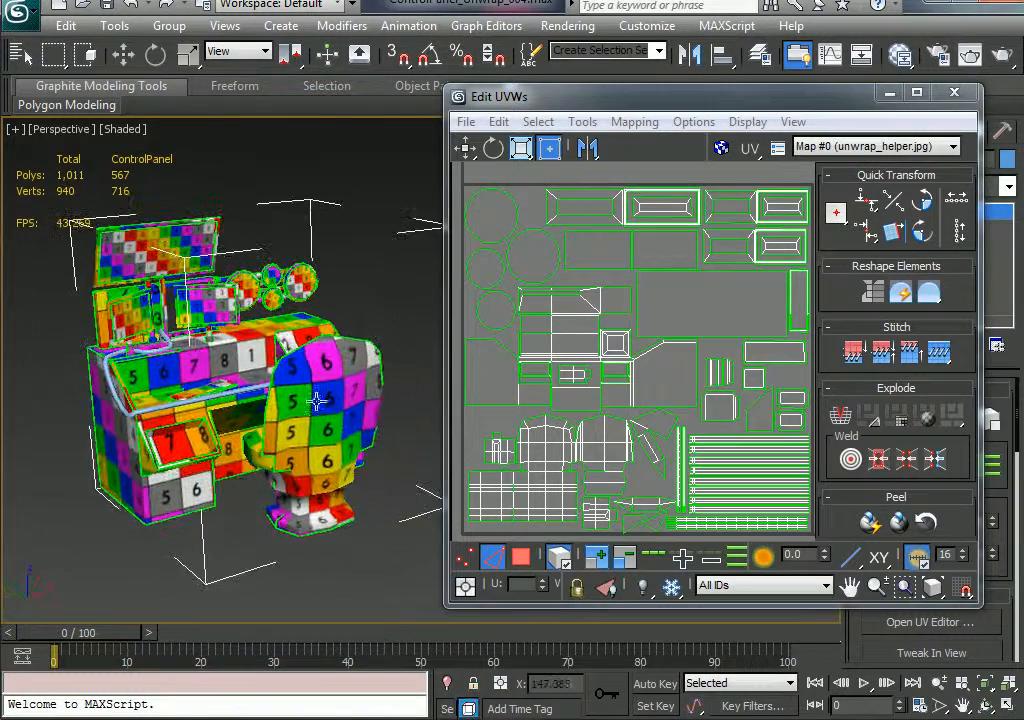